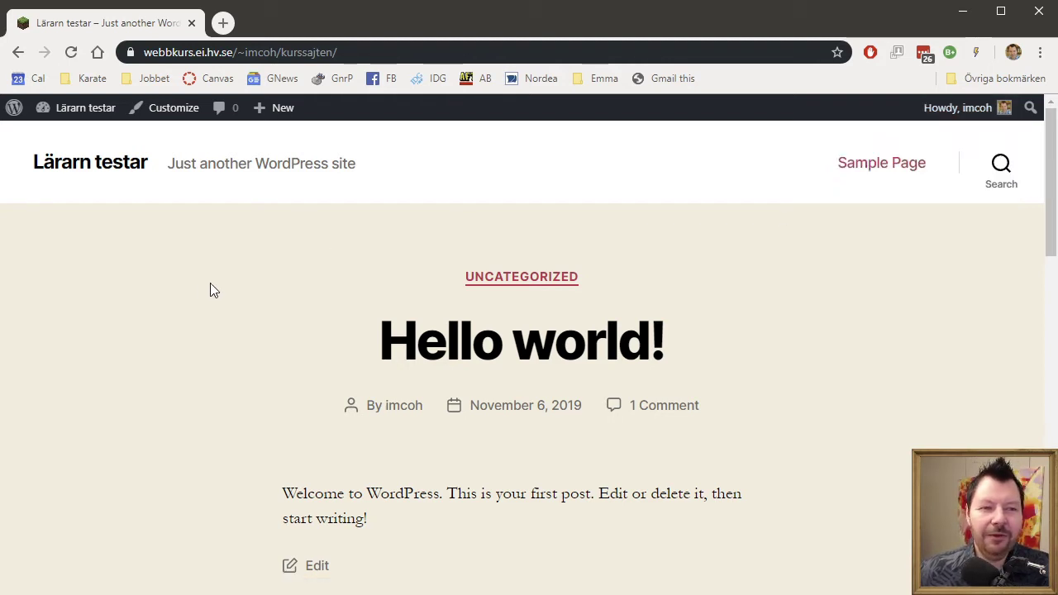
Go to the admin Dashboard listing 1 post, 1 page and 1 comment.
mouse_move(291, 114)
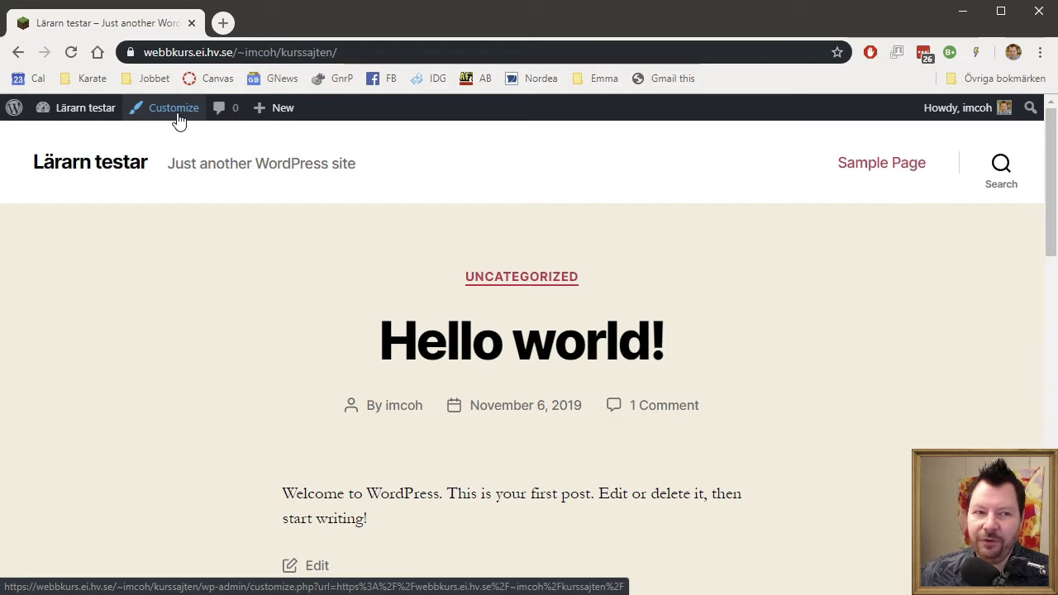
mouse_move(87, 116)
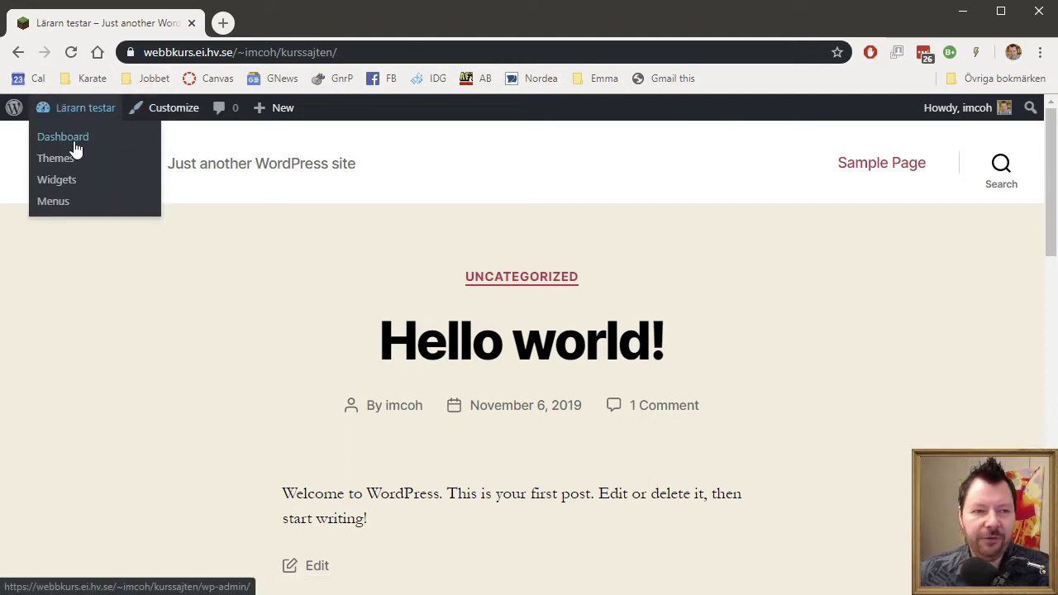
left_click(78, 142)
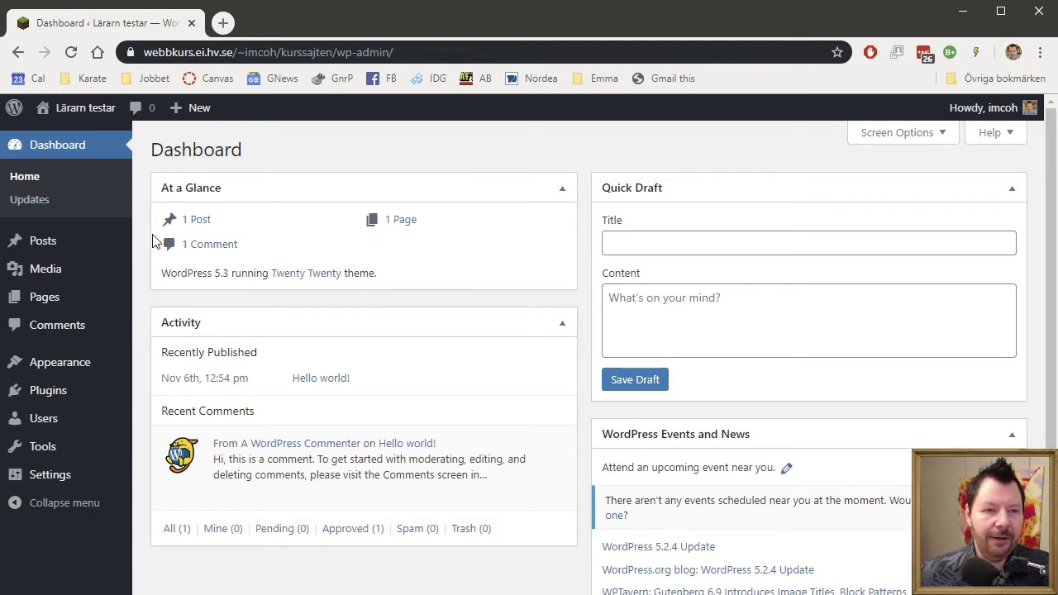
Recheck updates and confirm WordPress 5.3 is latest, with all plugins and themes current.
left_click(41, 210)
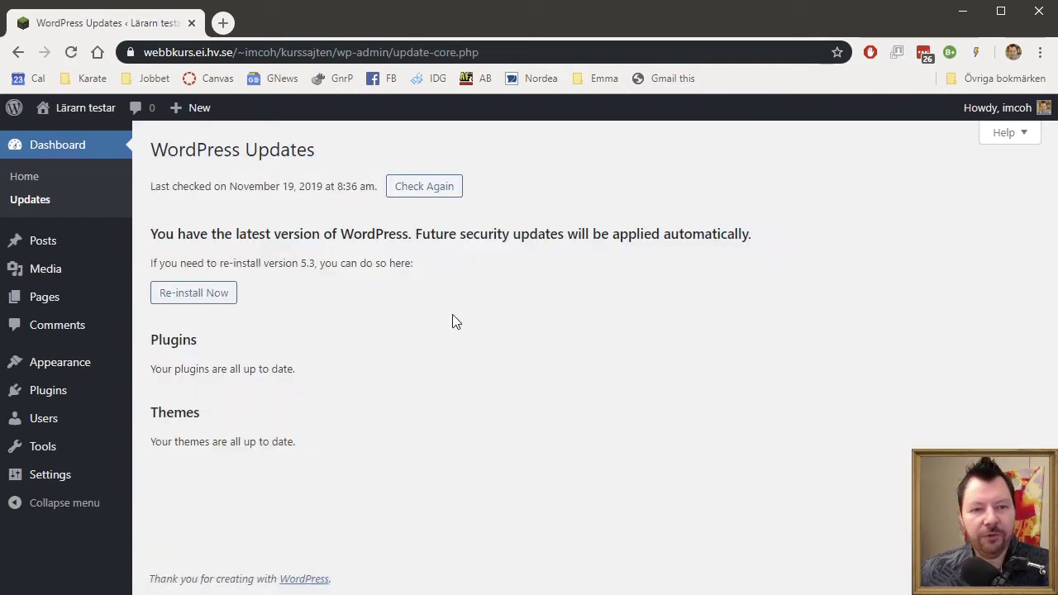
left_click_drag(186, 234, 574, 234)
left_click(576, 234)
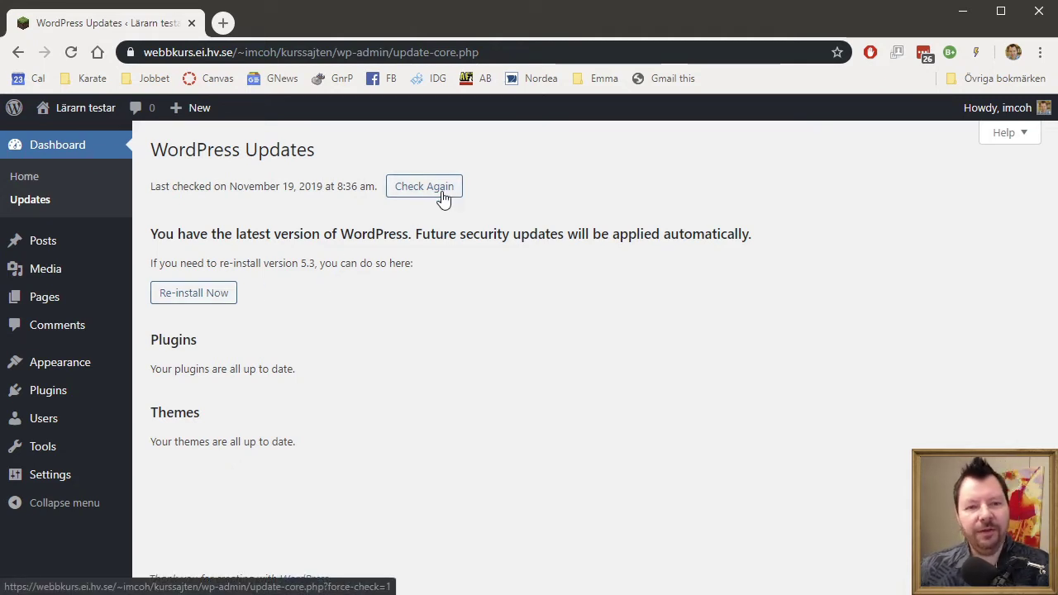
left_click(442, 194)
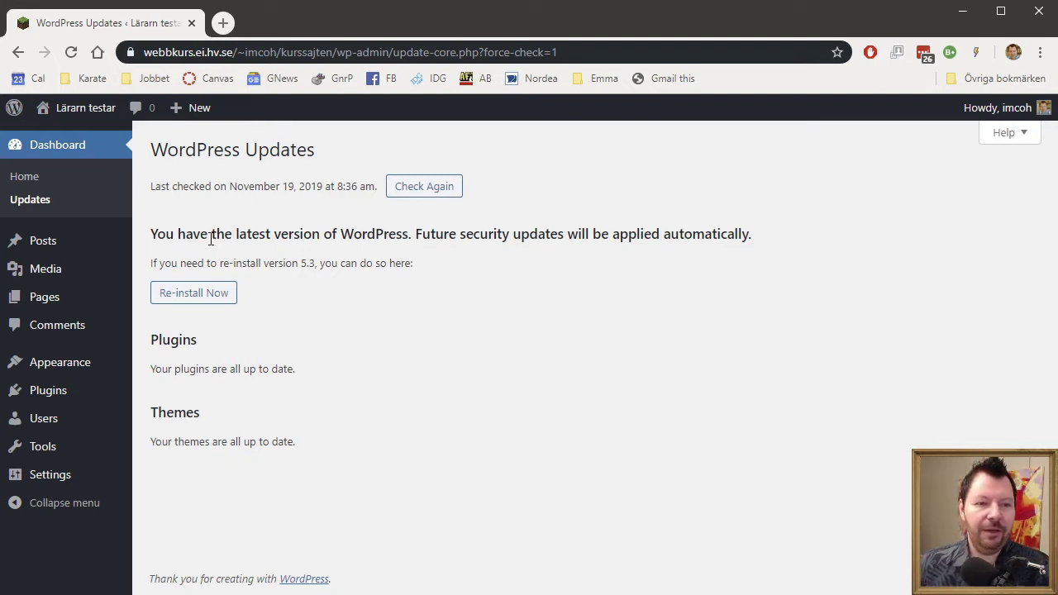
mouse_move(62, 250)
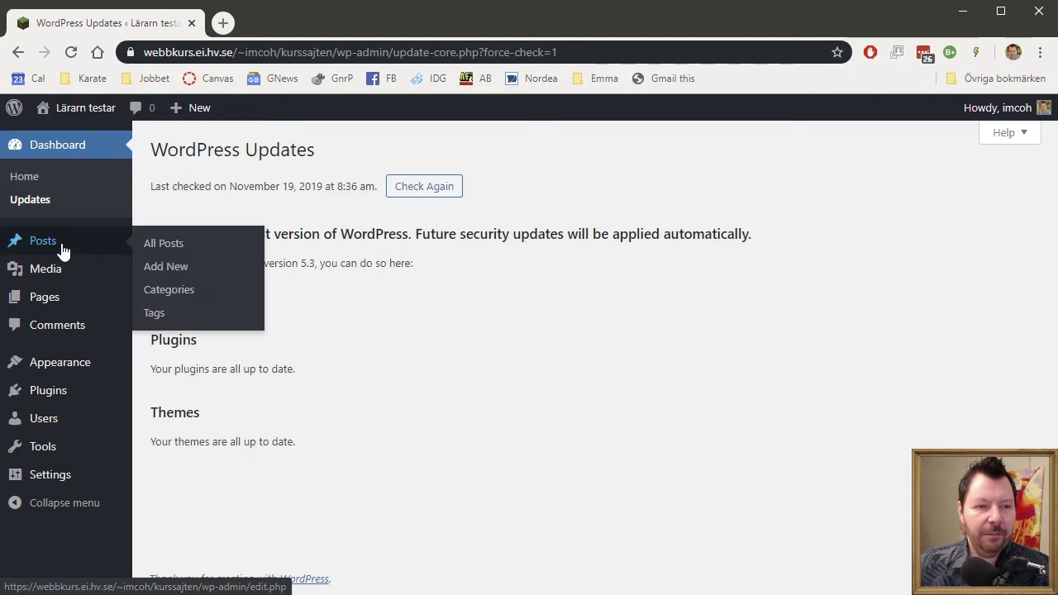
Review the All Posts, Tags and Categories pages, then start a new empty post.
left_click(164, 245)
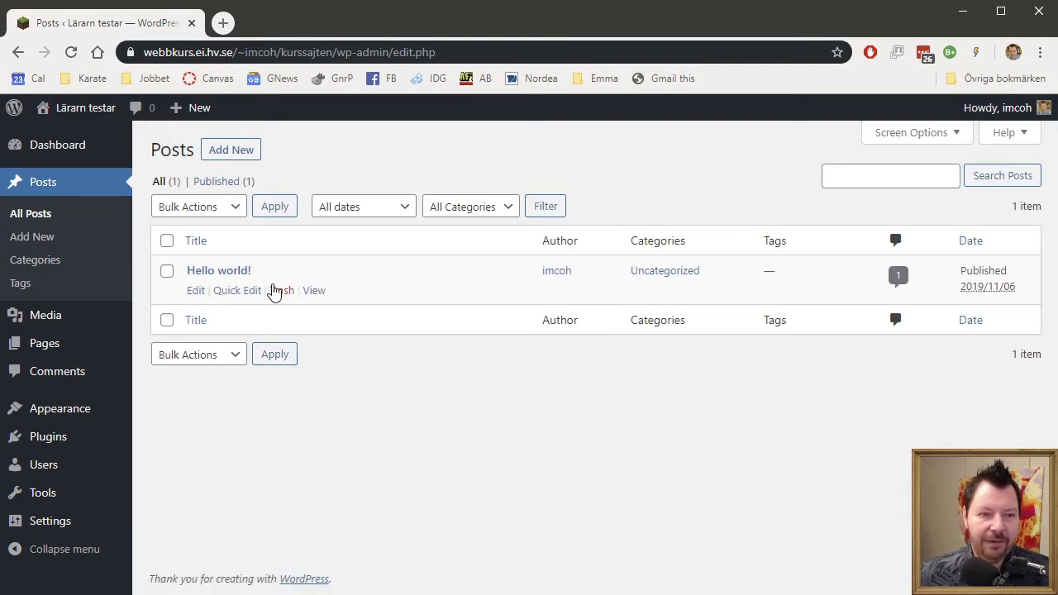
left_click(40, 293)
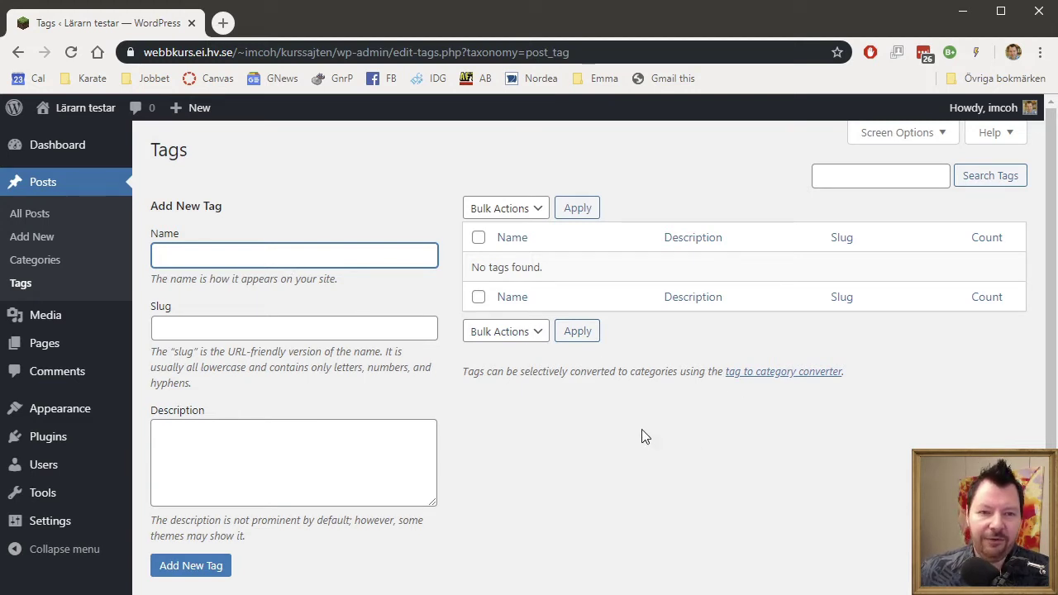
left_click(45, 261)
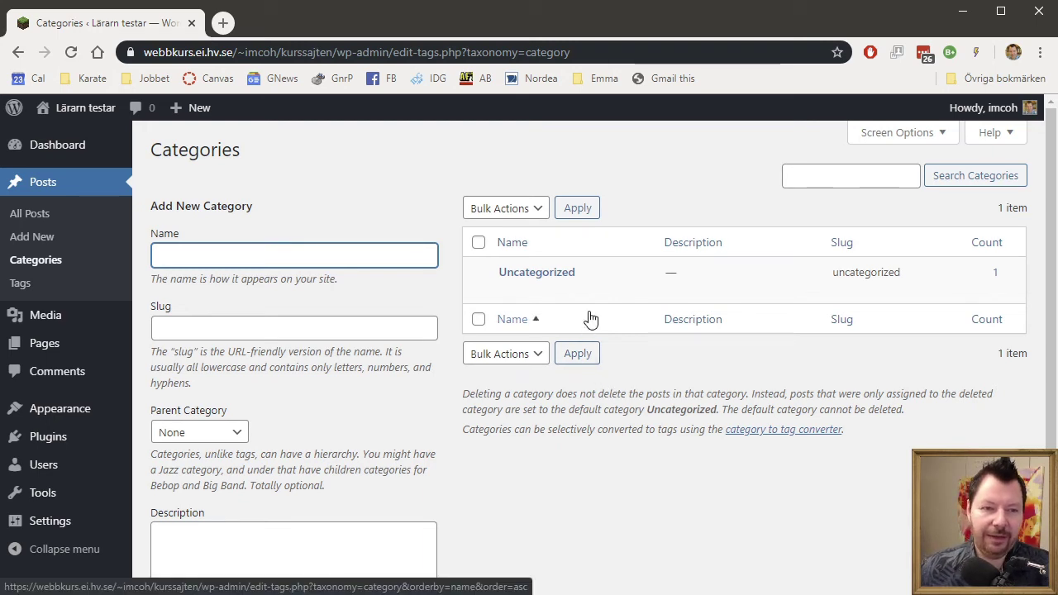
left_click(54, 245)
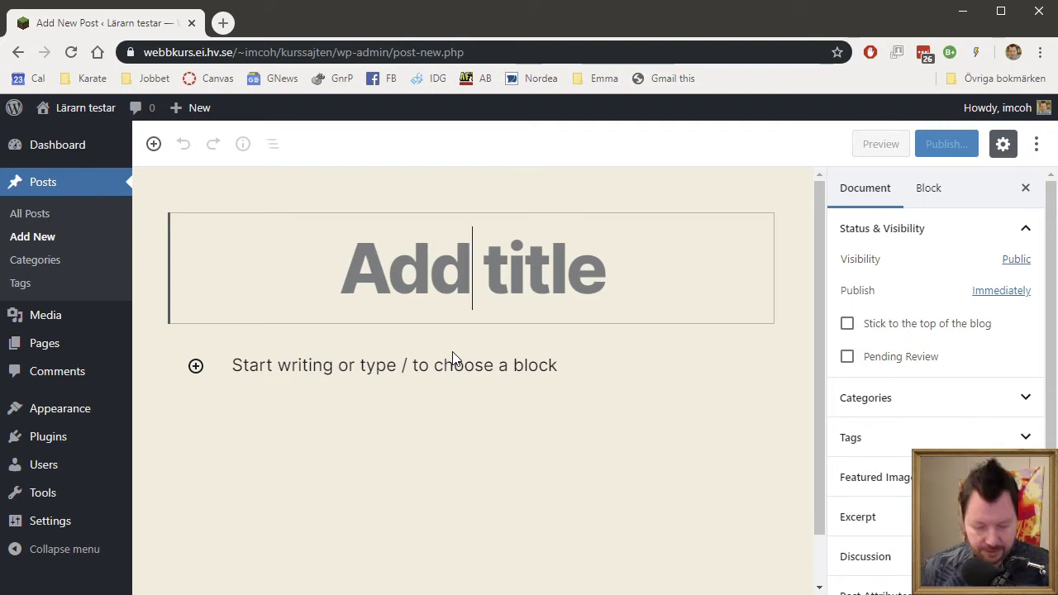
Title the post 'Min lilla post' and add an empty paragraph block.
type("Min ")
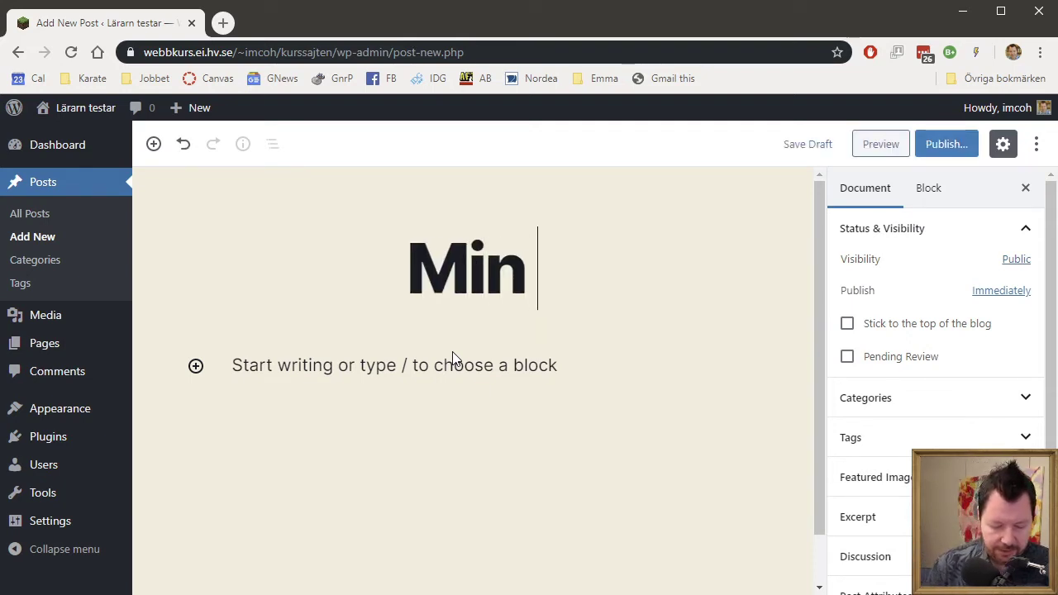
type("lilla post")
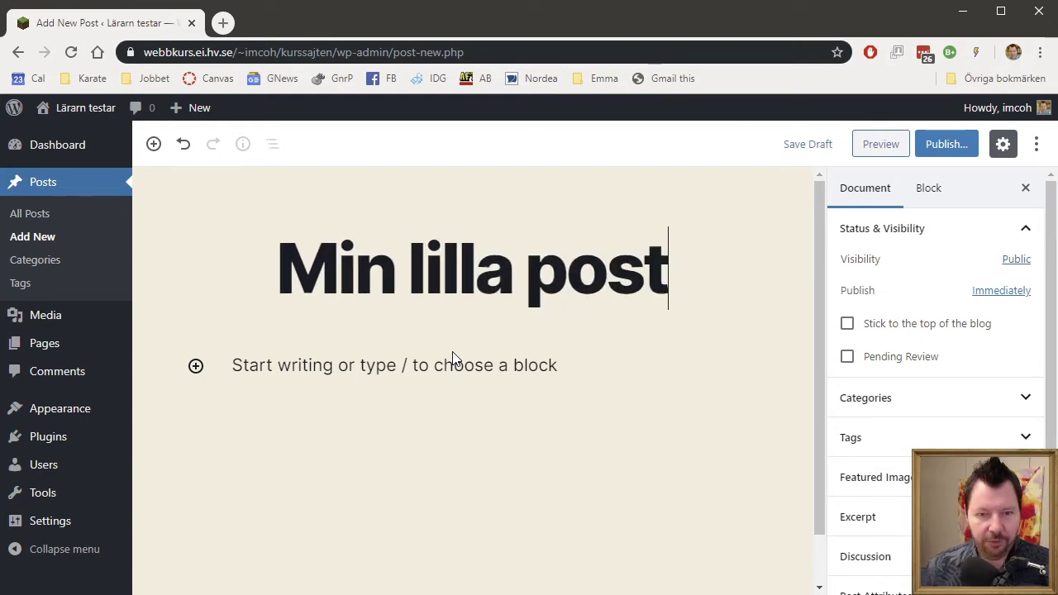
mouse_move(237, 372)
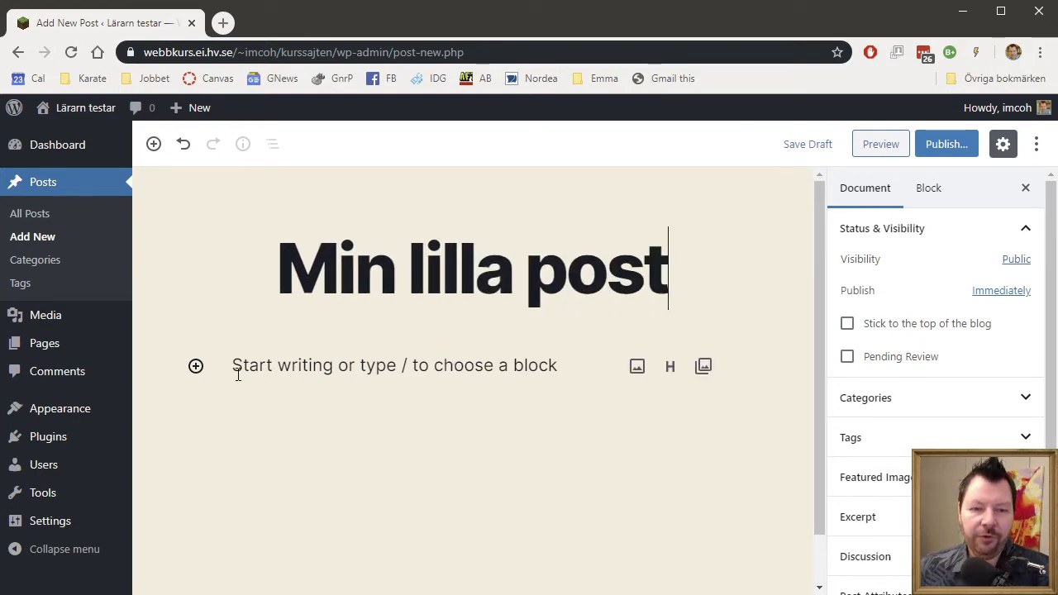
left_click(196, 368)
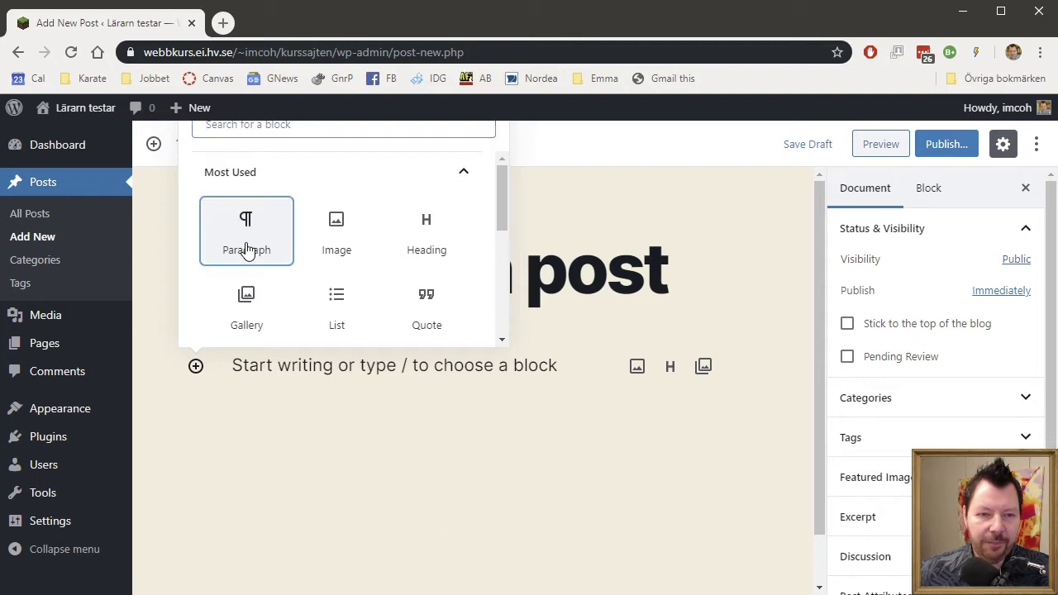
left_click(247, 249)
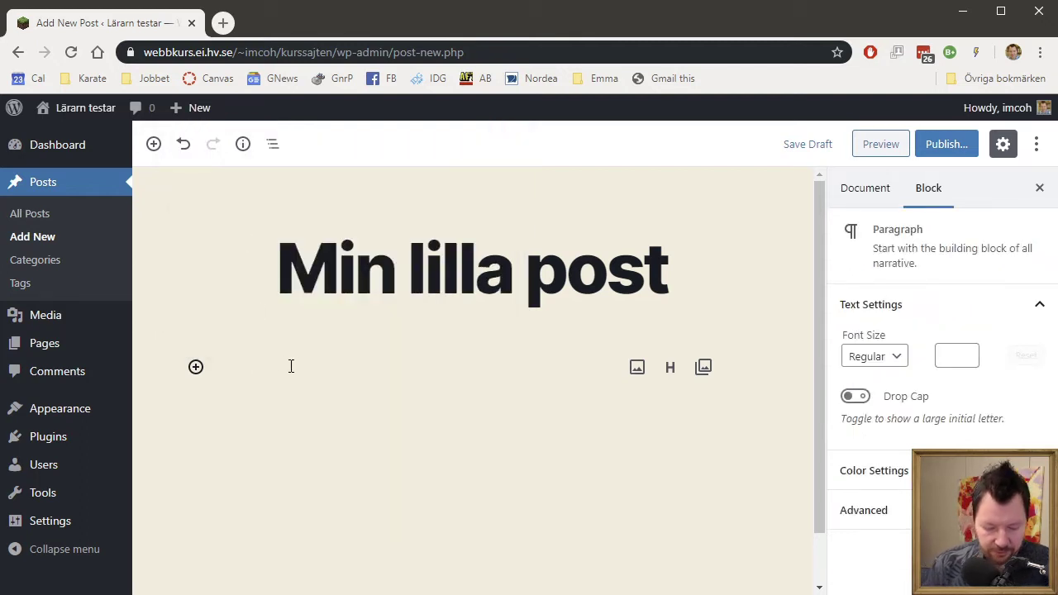
type("@baco")
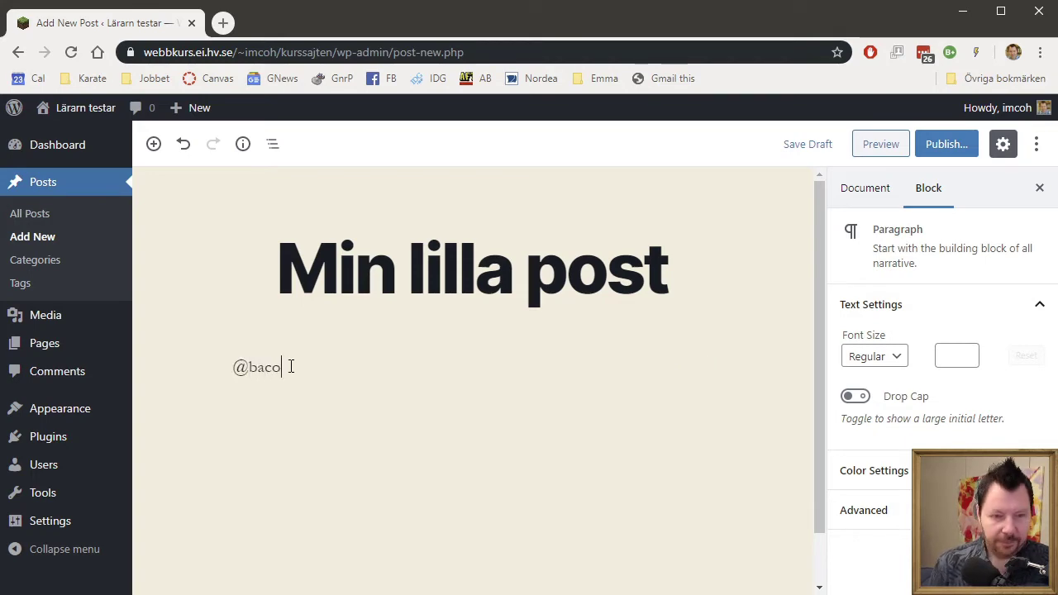
type("n")
key("Return")
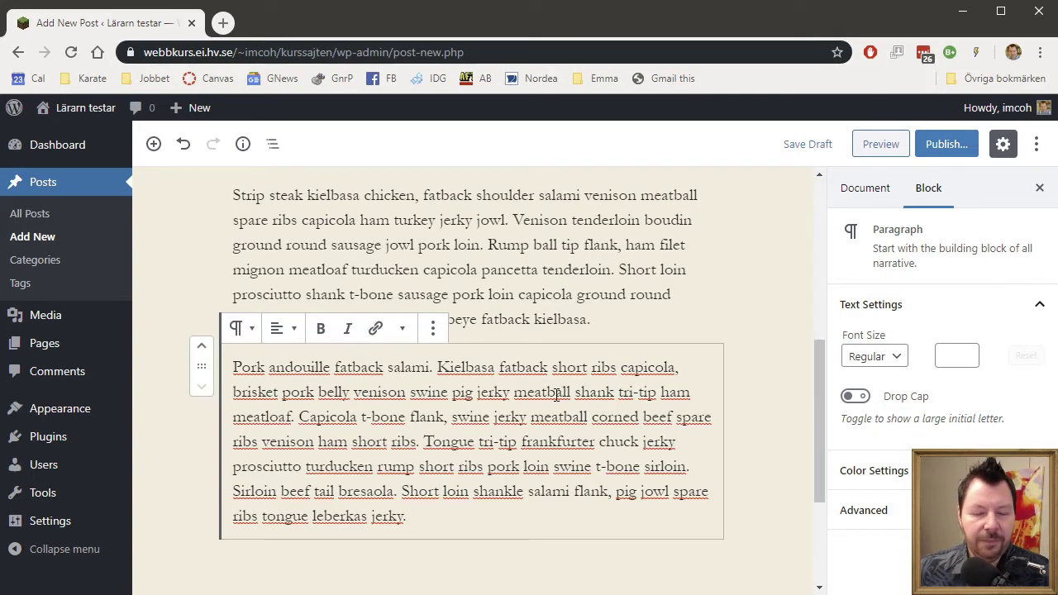
scroll(555, 390, "up", 5)
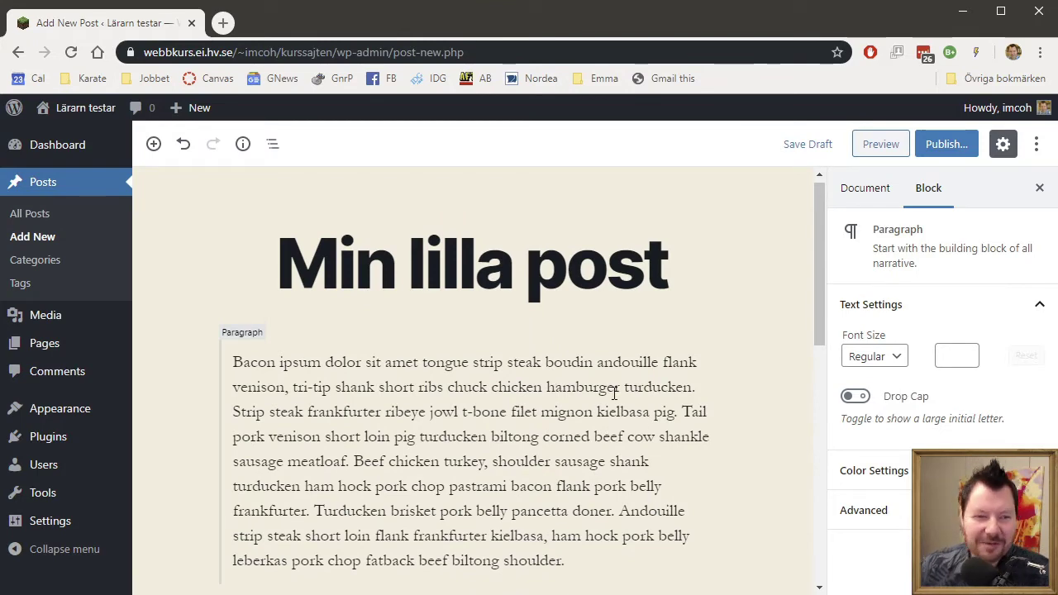
scroll(614, 393, "down", 7)
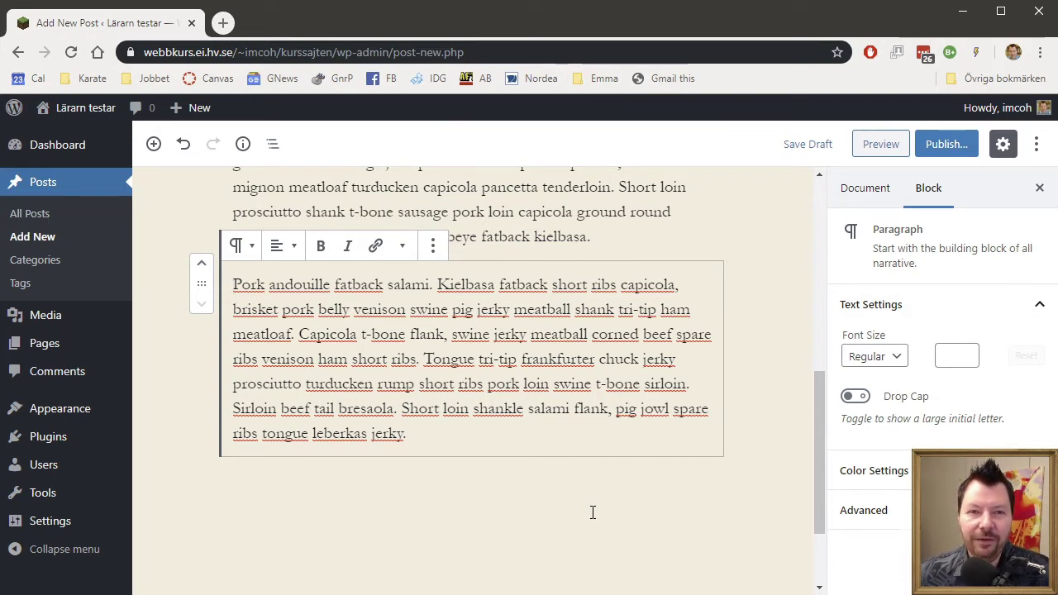
scroll(595, 506, "up", 4)
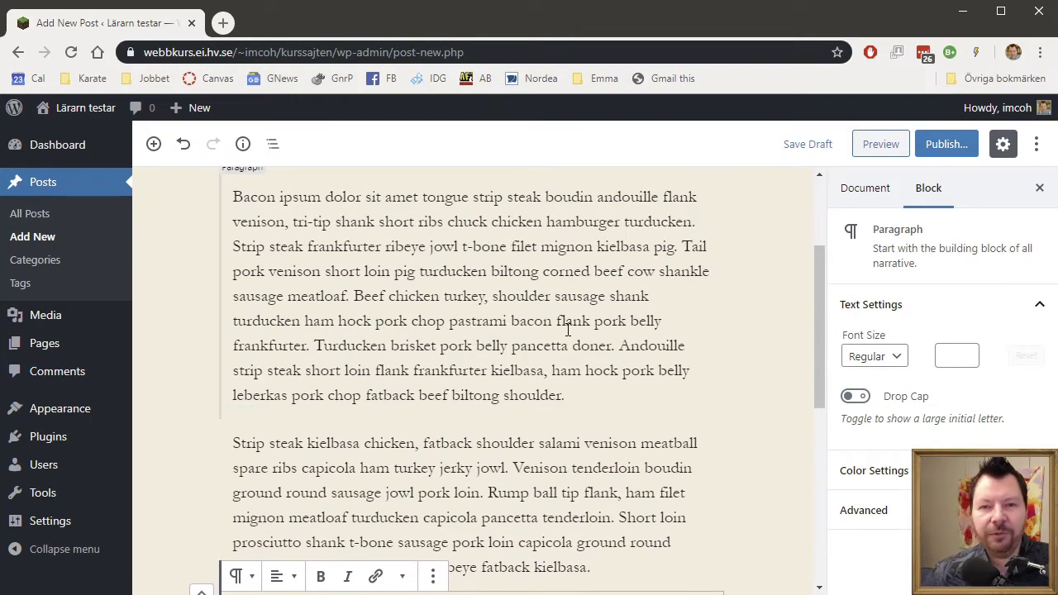
scroll(545, 306, "up", 2)
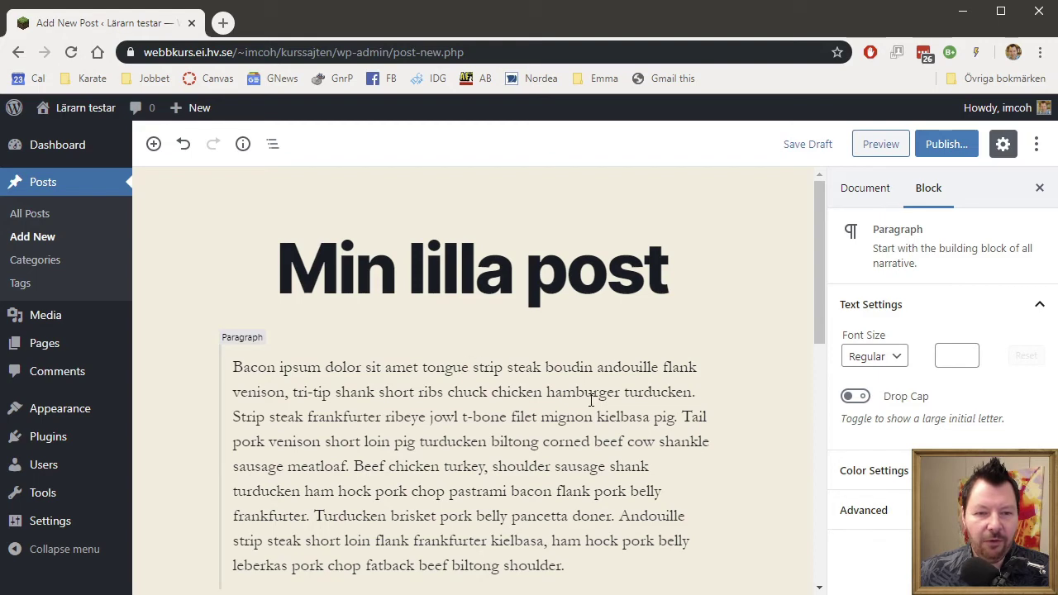
scroll(591, 399, "down", 5)
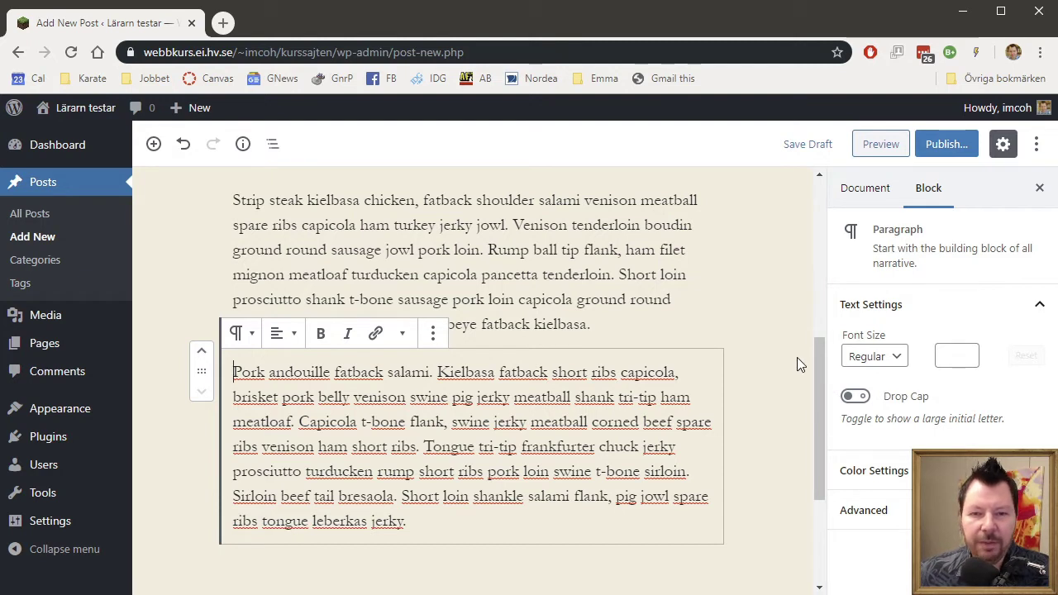
Publish 'Min lilla post' with Public visibility and view its live page.
left_click(947, 145)
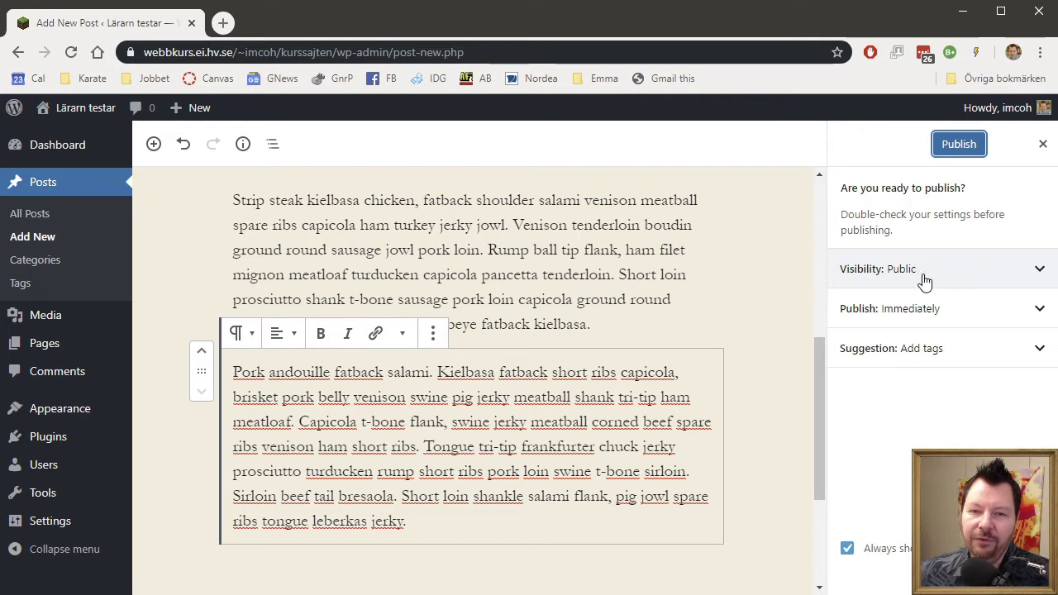
left_click(1041, 276)
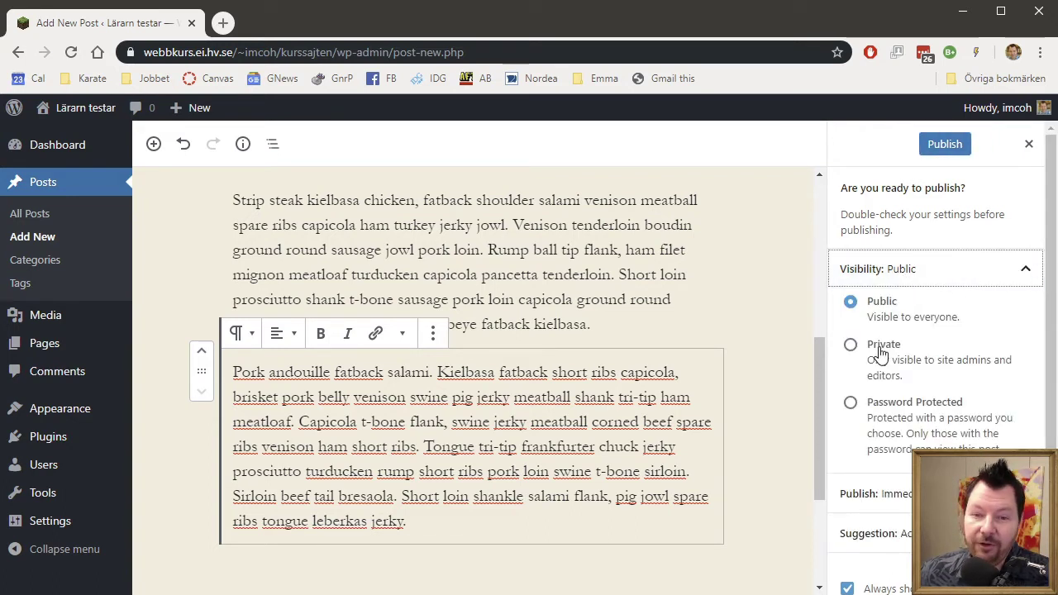
left_click(1023, 275)
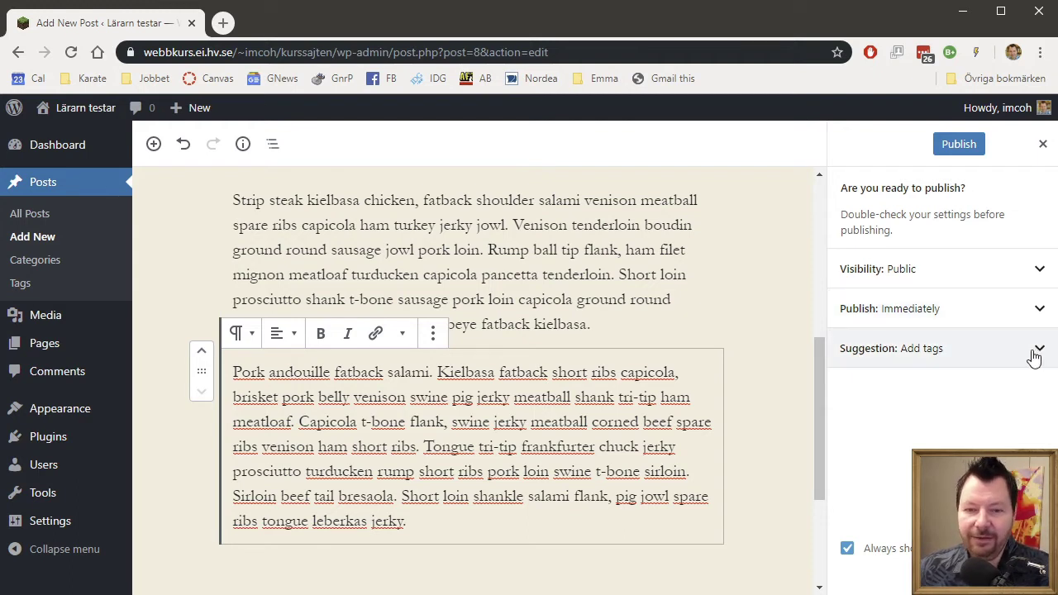
left_click(960, 145)
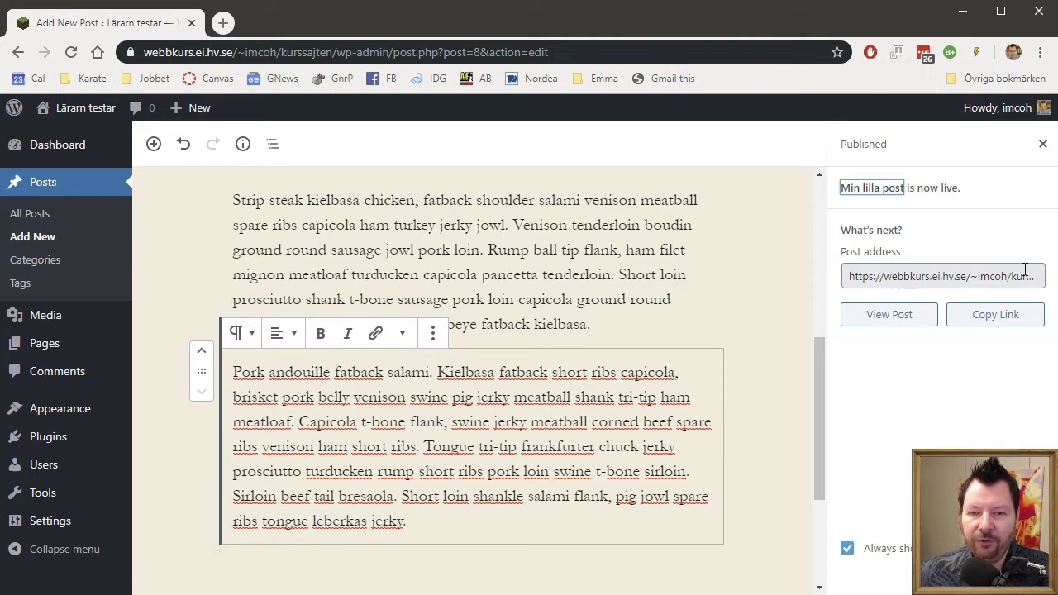
left_click(900, 321)
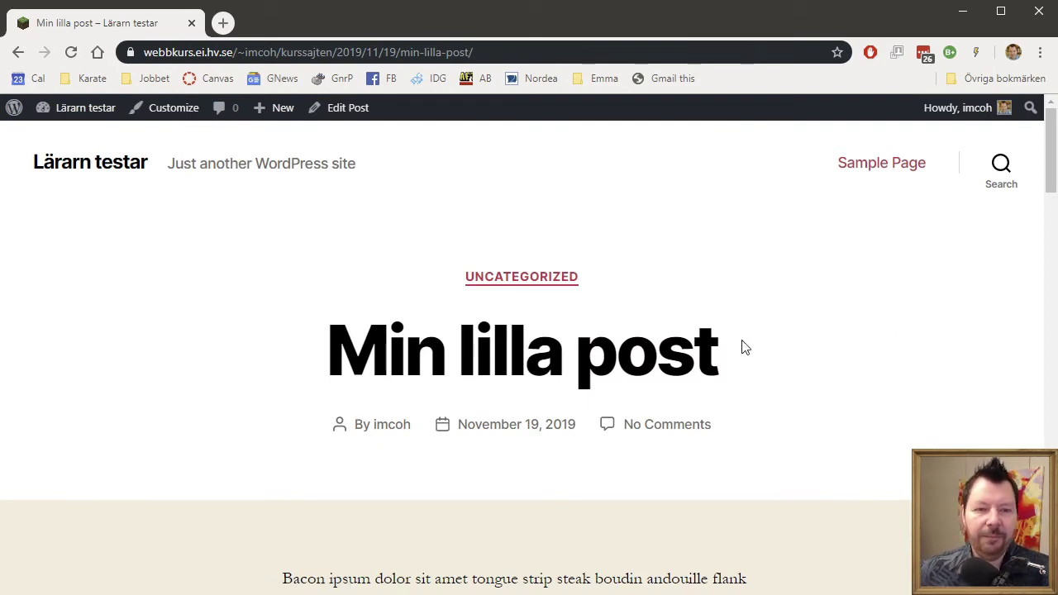
Post the comment 'Mycket spännande inlägg min vän!' on the live post.
scroll(699, 364, "down", 5)
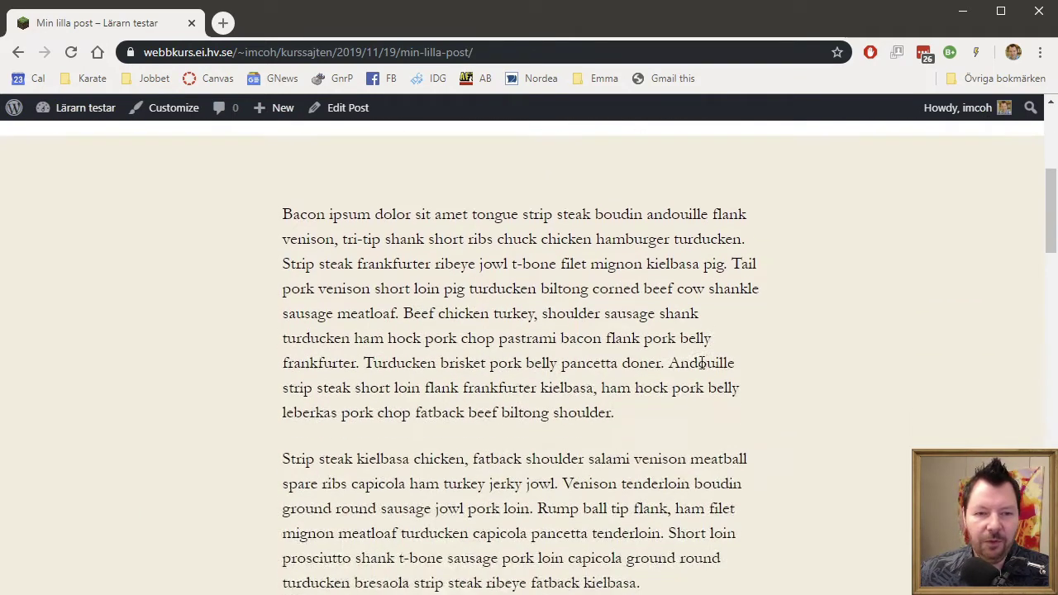
scroll(570, 301, "down", 7)
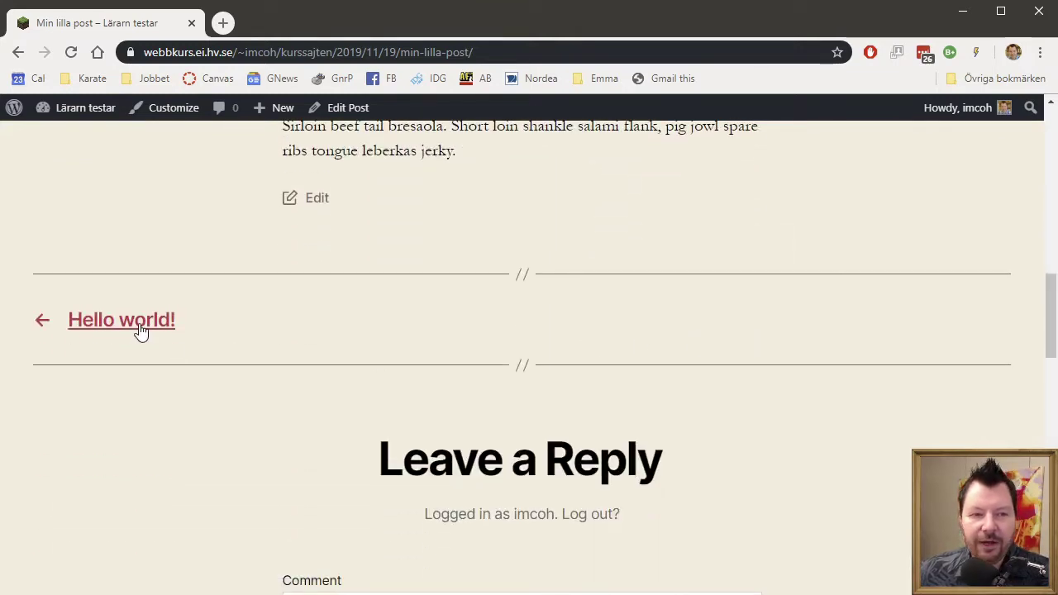
scroll(683, 339, "down", 2)
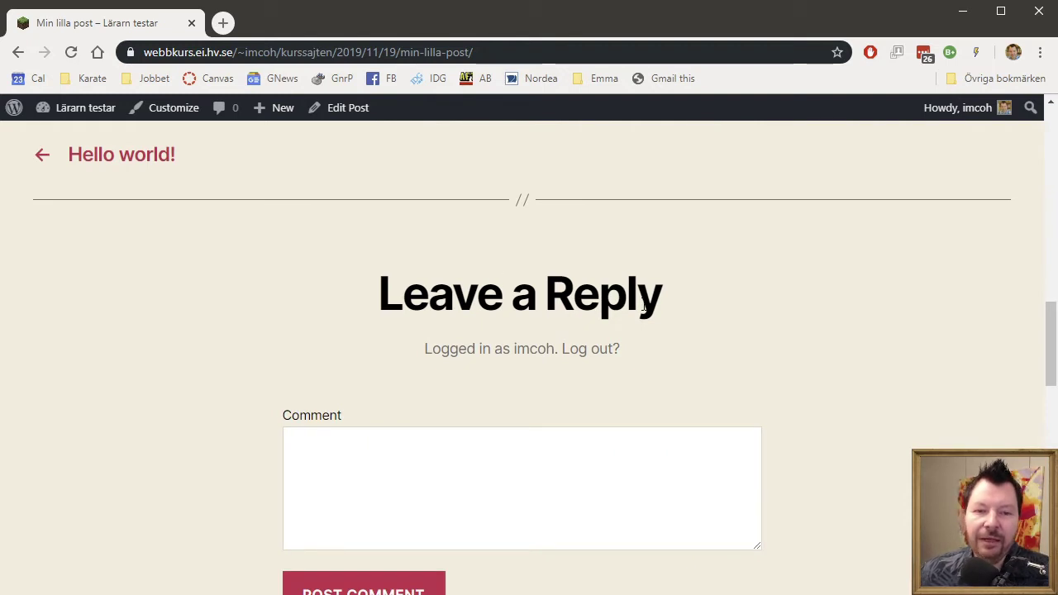
left_click(435, 462)
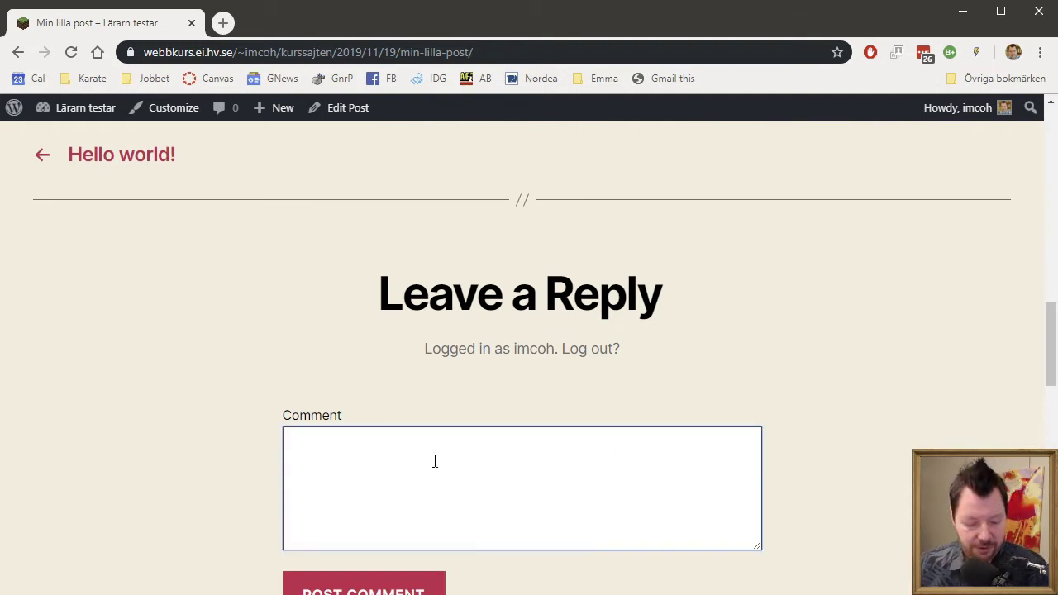
type("Myc")
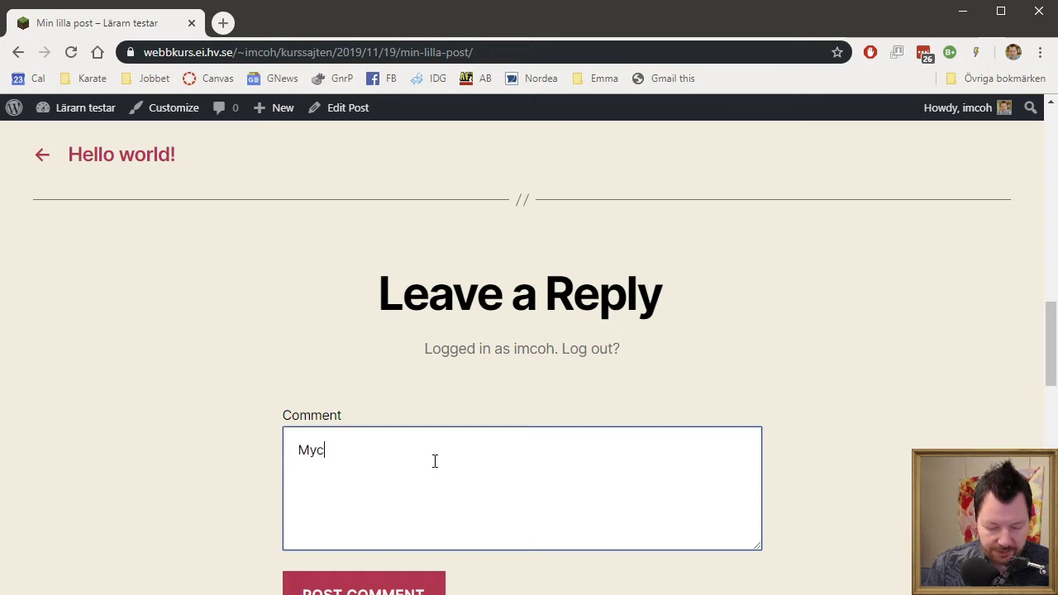
type("ket spännand")
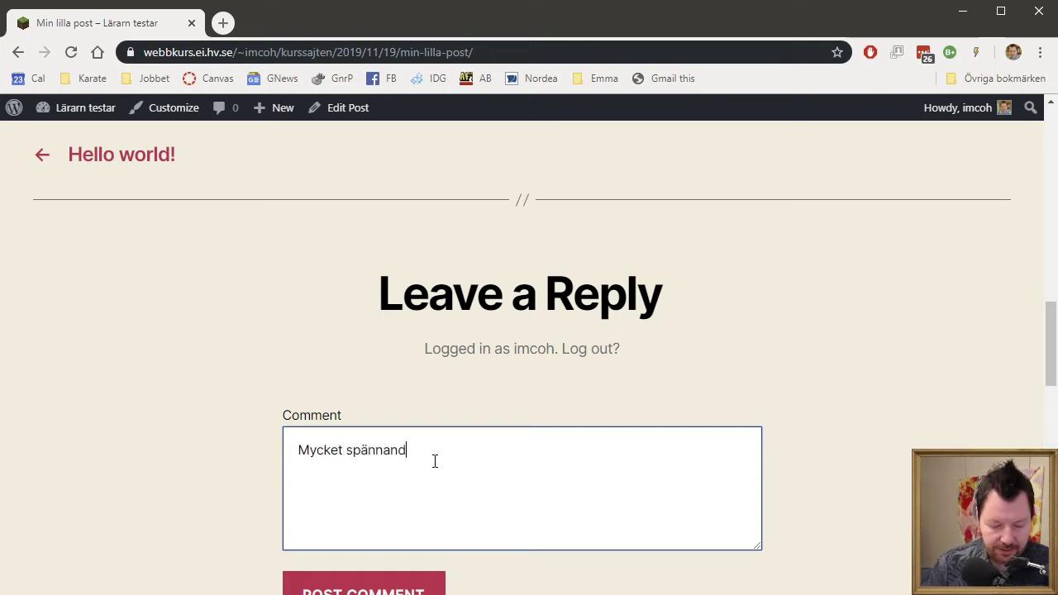
type("e inlägg")
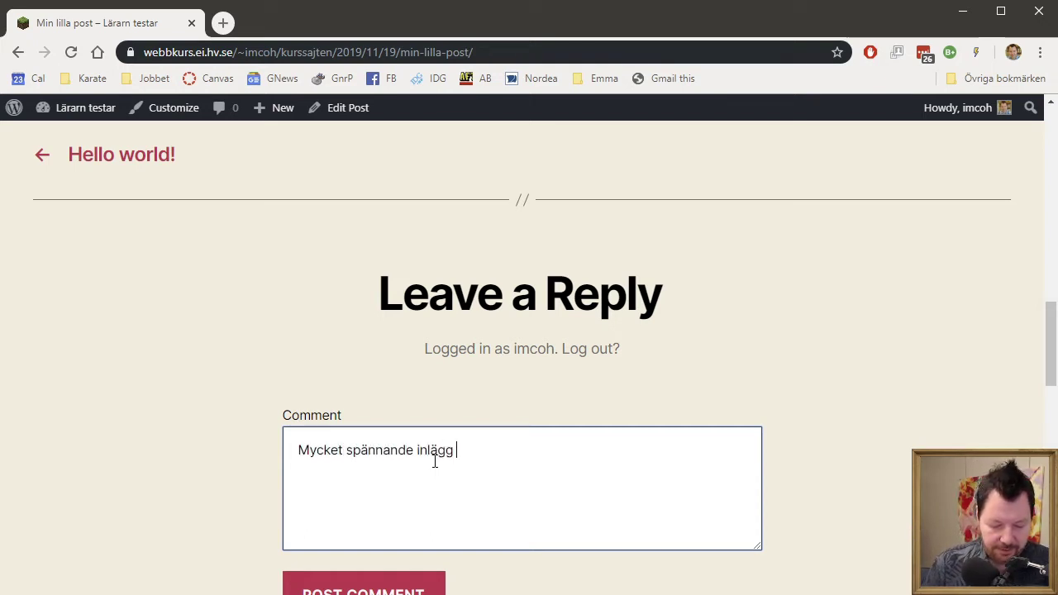
type(" min vän!")
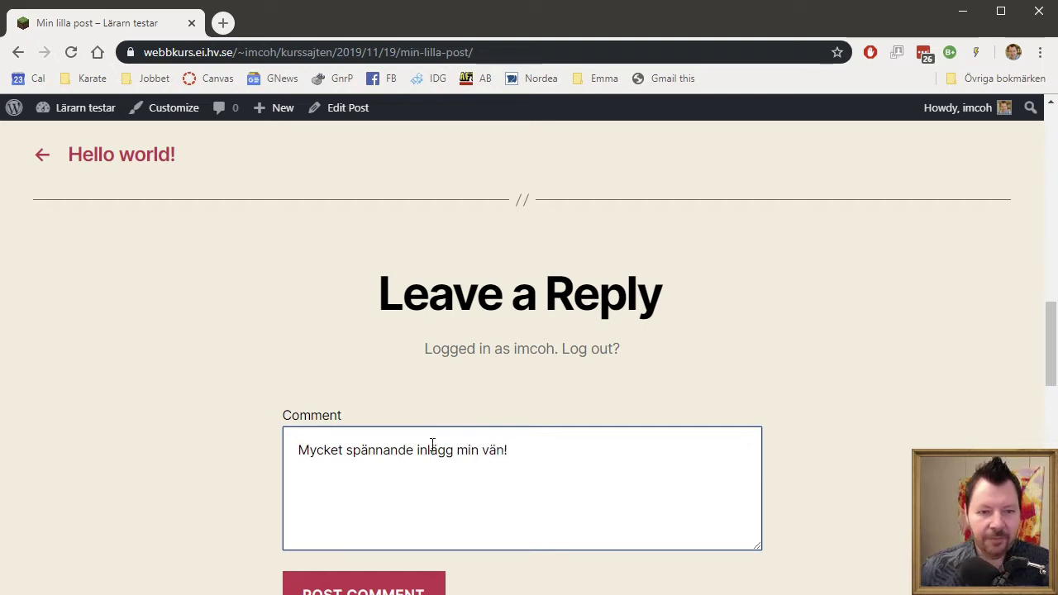
scroll(426, 463, "down", 2)
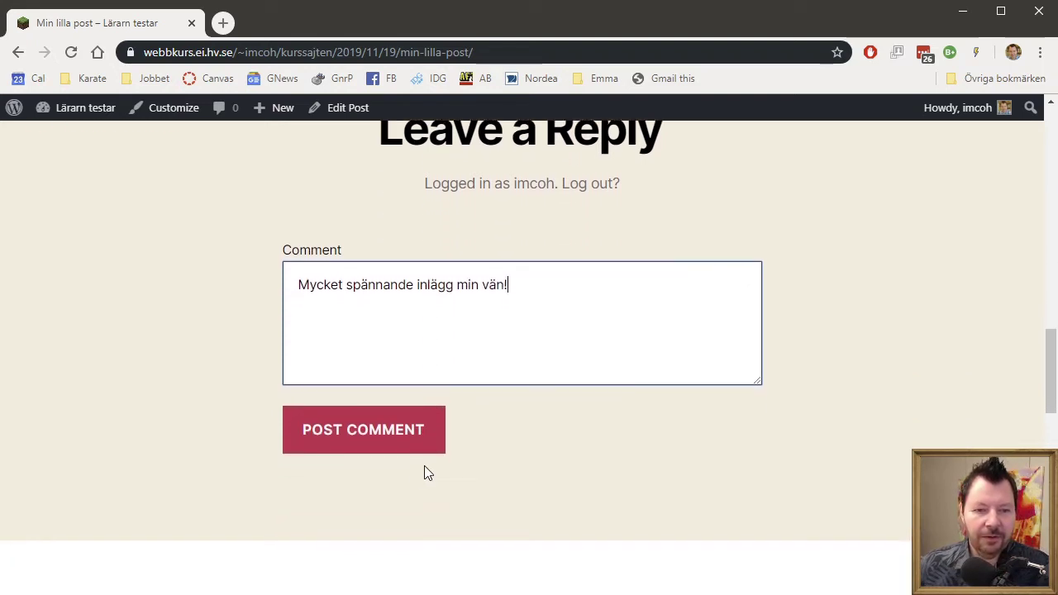
left_click(383, 444)
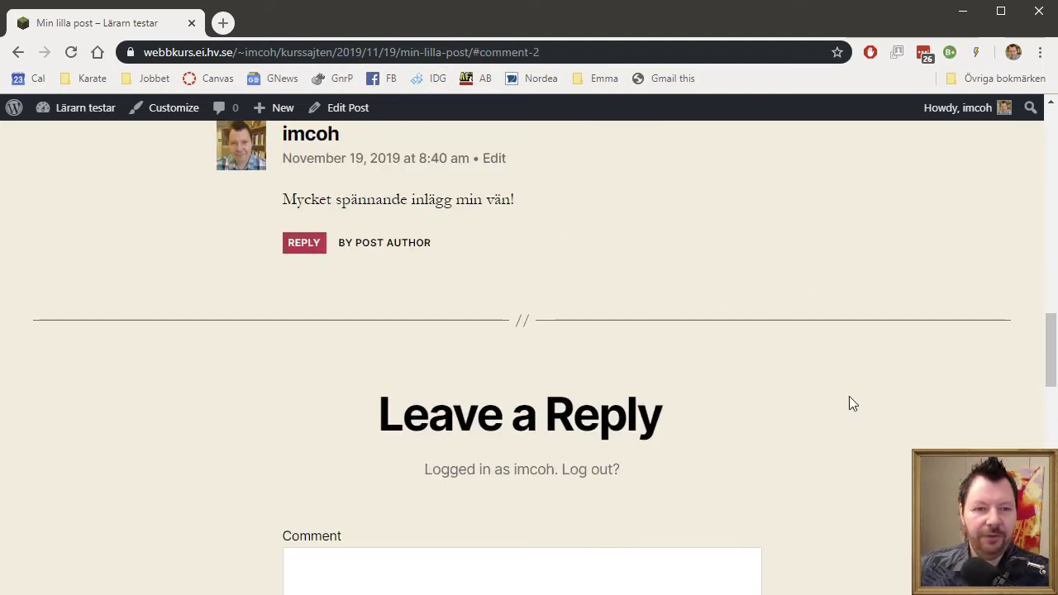
Follow the 1 Comment link to check the new comment appears.
scroll(839, 396, "up", 10)
scroll(839, 407, "up", 5)
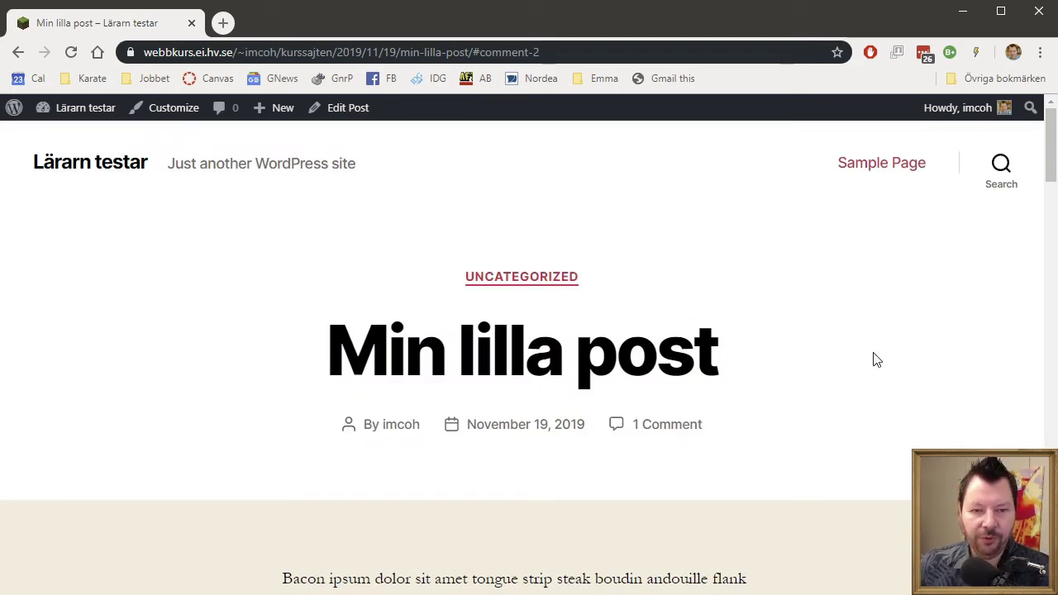
scroll(870, 358, "down", 2)
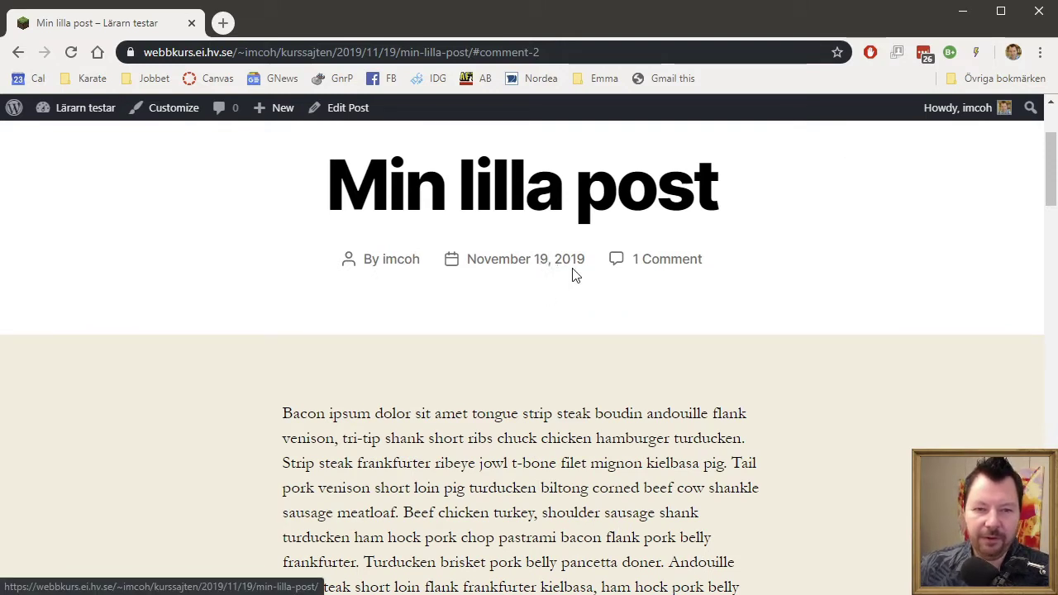
left_click(671, 263)
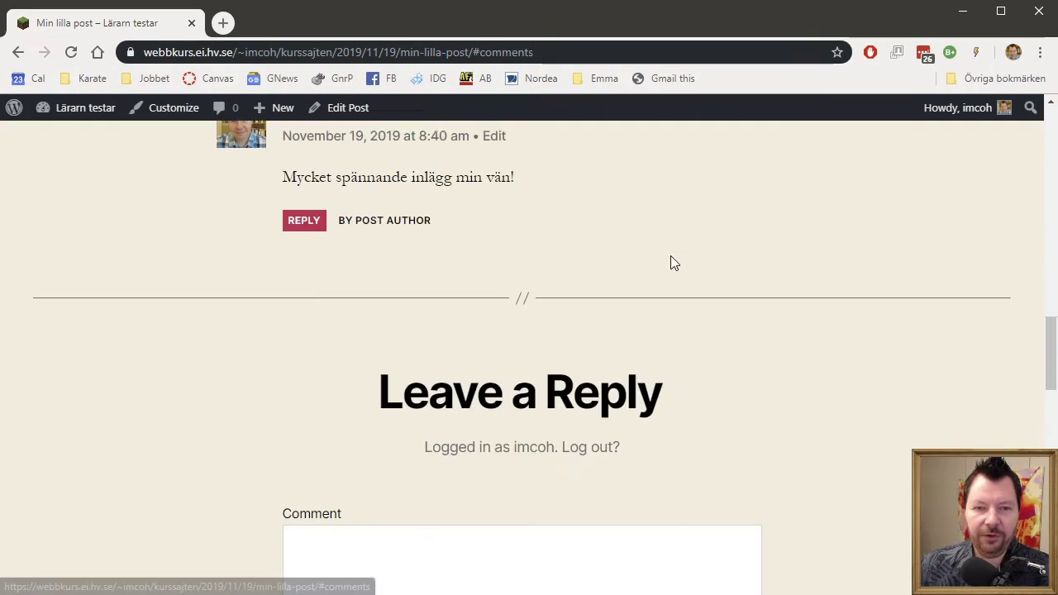
scroll(674, 256, "up", 1)
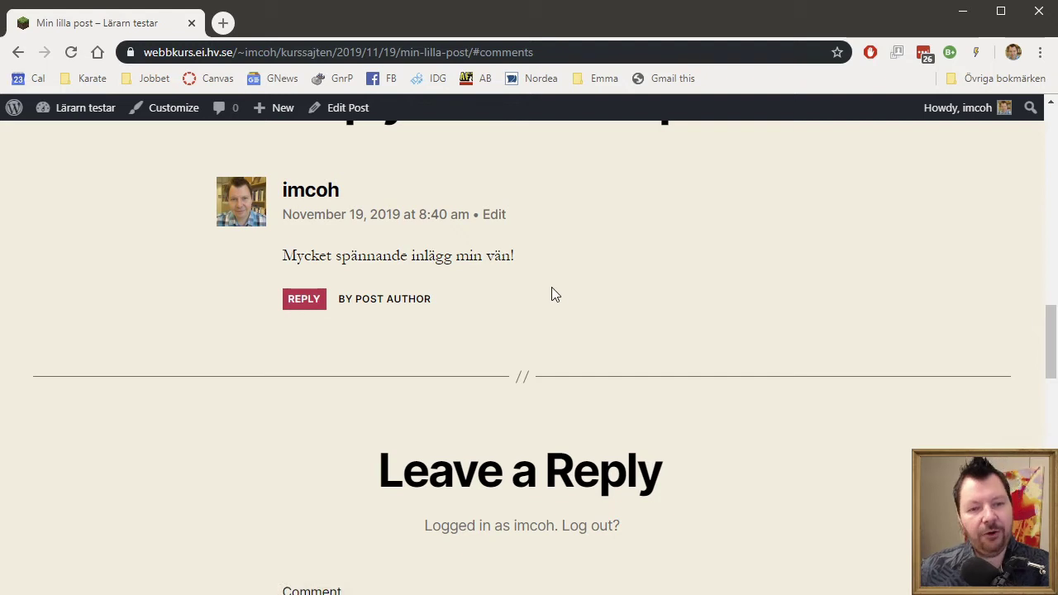
scroll(552, 287, "down", 3)
scroll(543, 389, "down", 8)
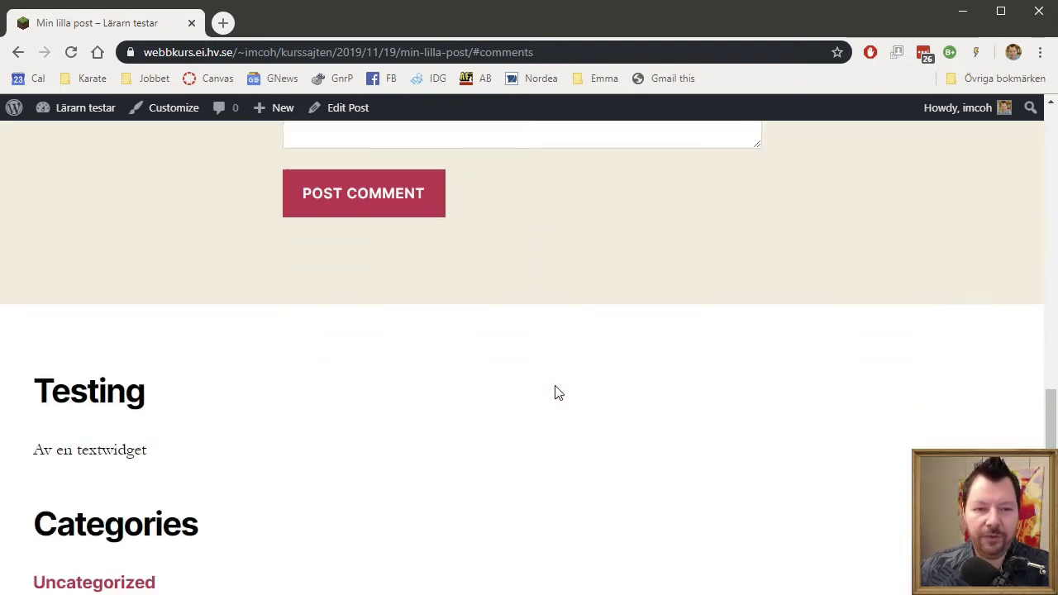
scroll(566, 390, "up", 4)
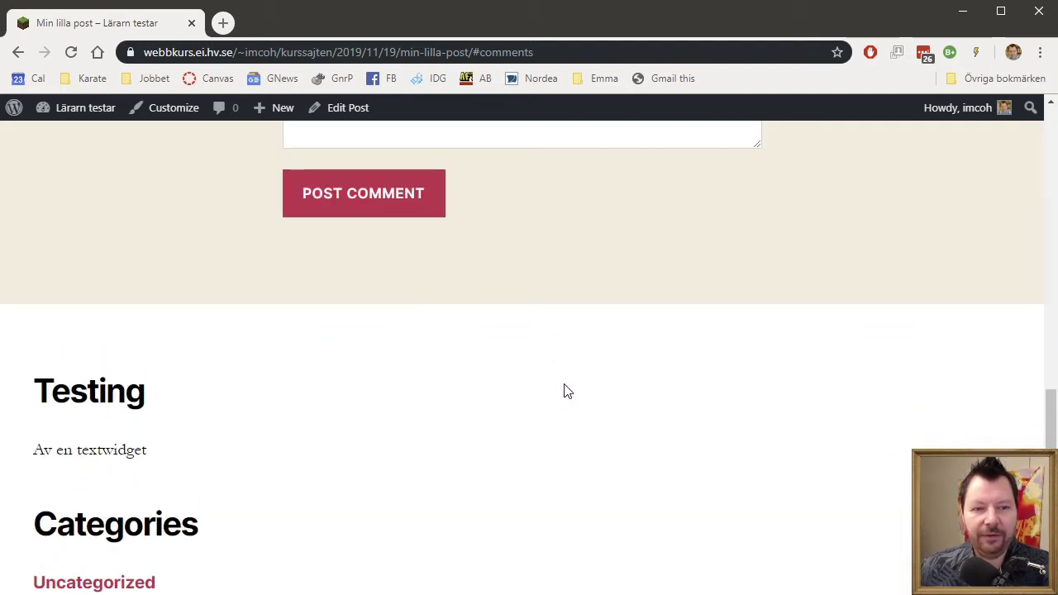
scroll(563, 382, "up", 7)
scroll(563, 382, "up", 10)
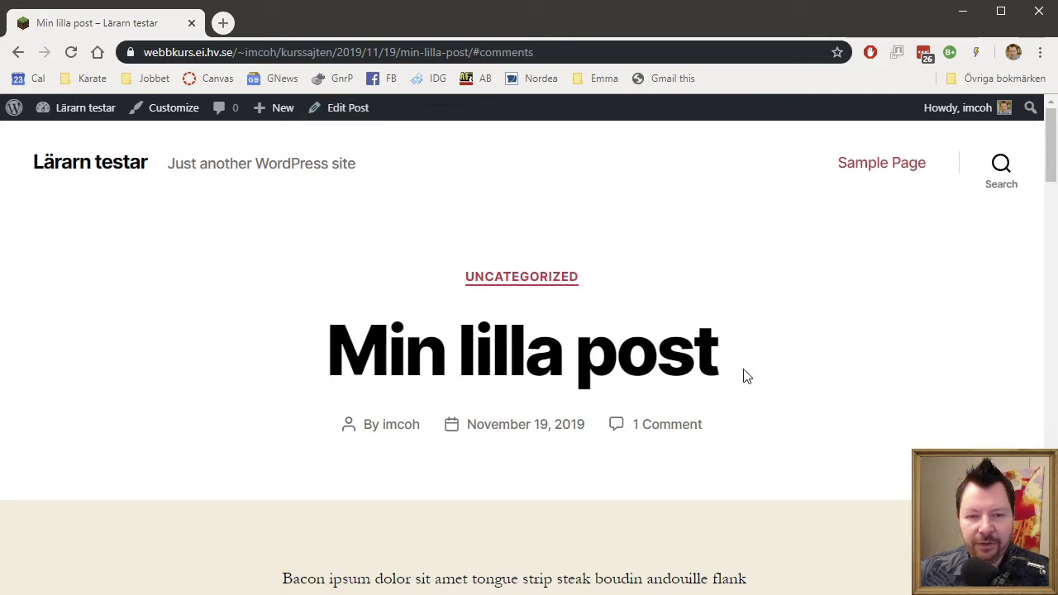
scroll(745, 376, "down", 1)
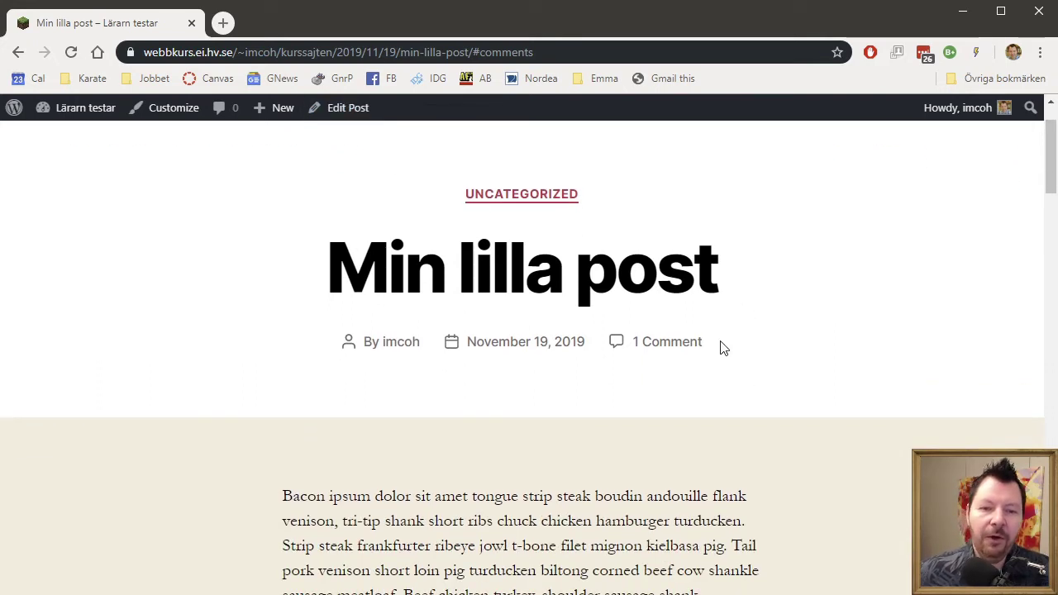
scroll(744, 355, "down", 8)
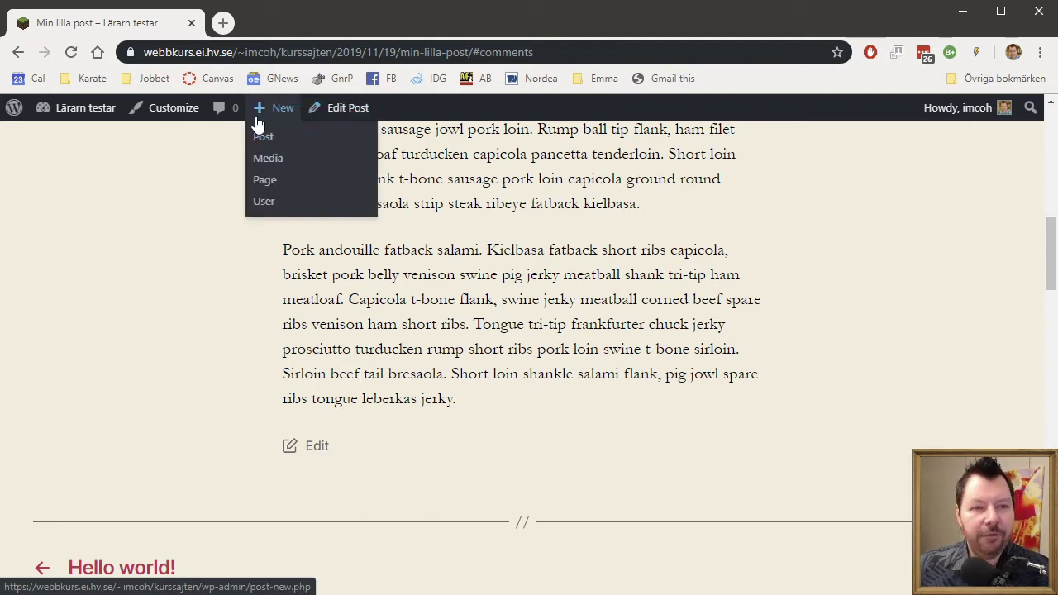
Reopen the post in the editor and replace the opening word 'Bacon' with 'Veggie'.
mouse_move(287, 116)
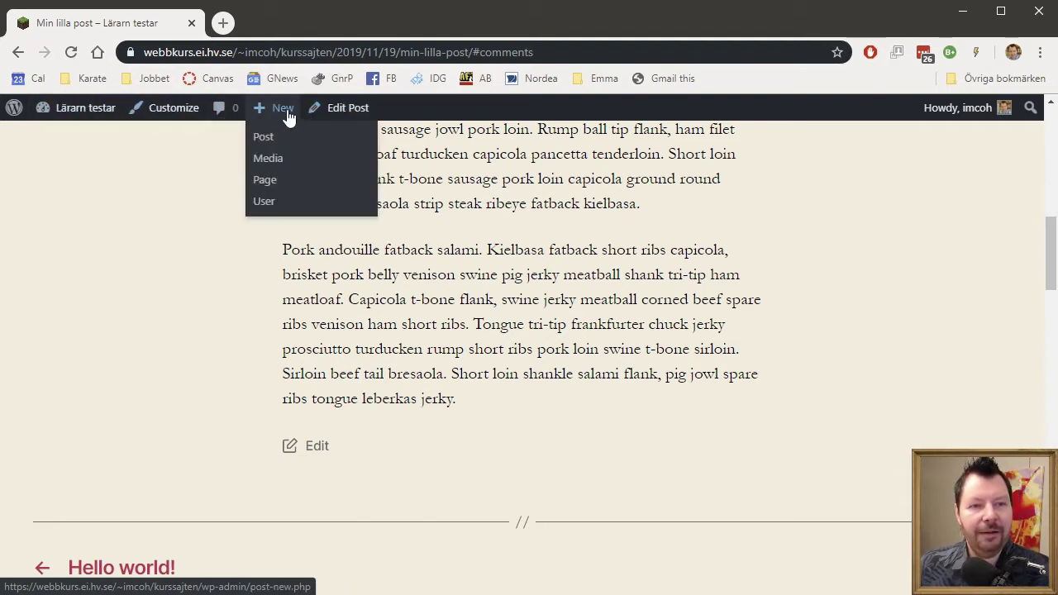
left_click(348, 108)
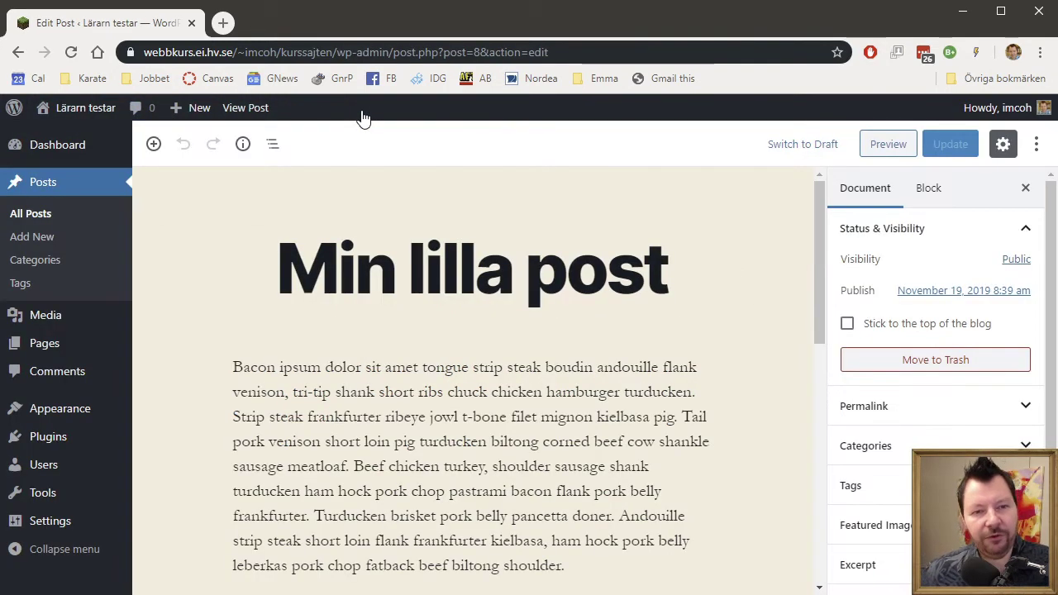
left_click(236, 366)
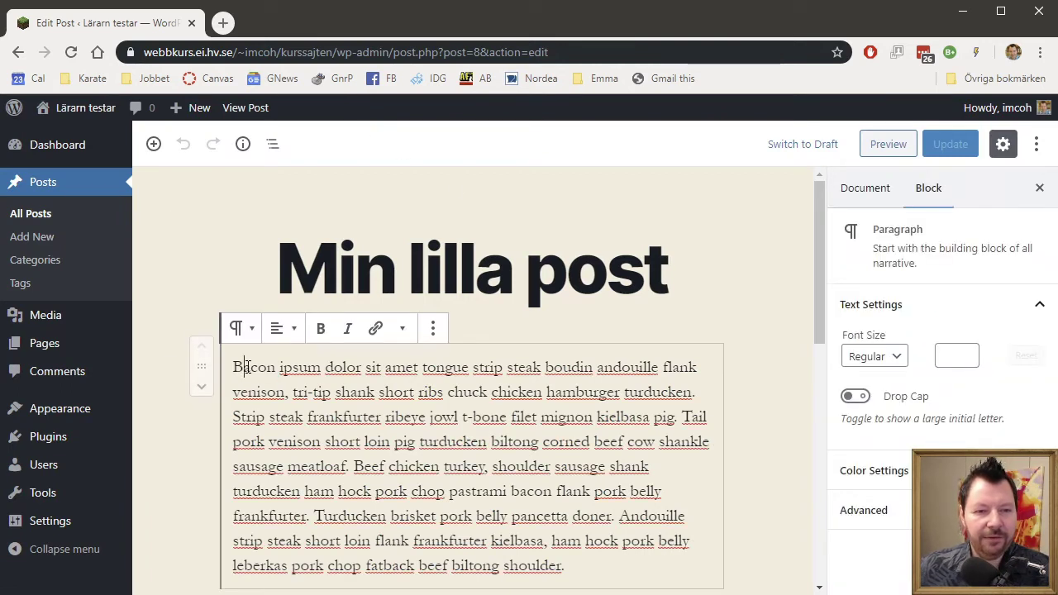
double_click(248, 367)
type("Veggie")
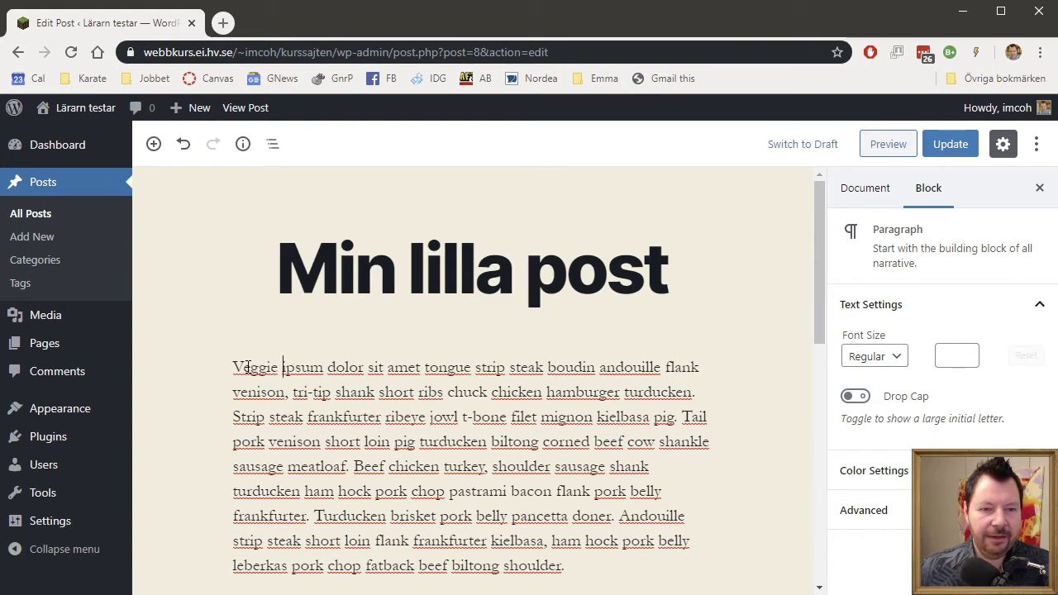
scroll(710, 422, "down", 2)
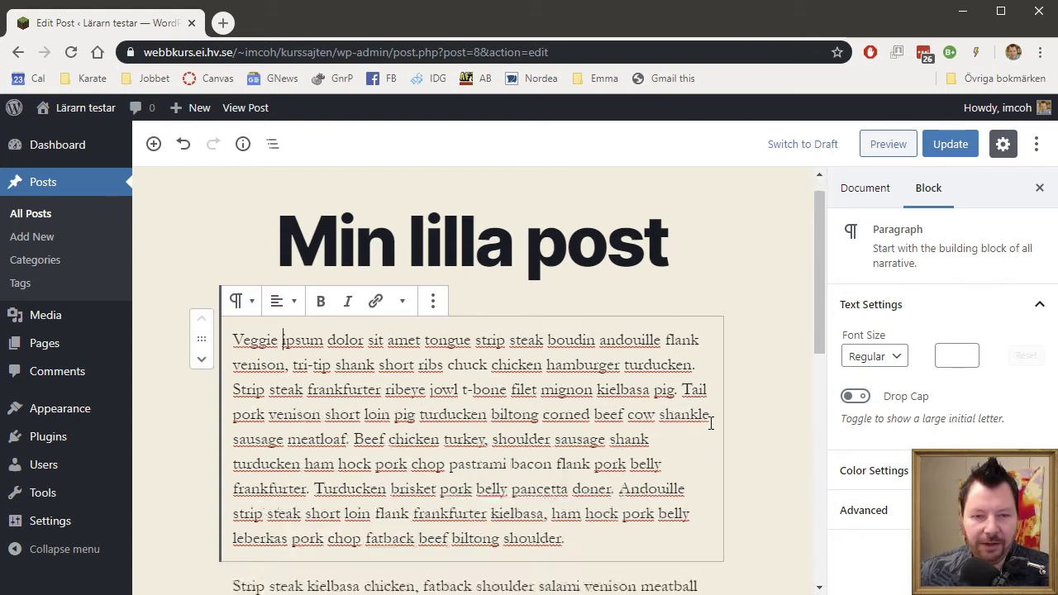
scroll(709, 423, "down", 3)
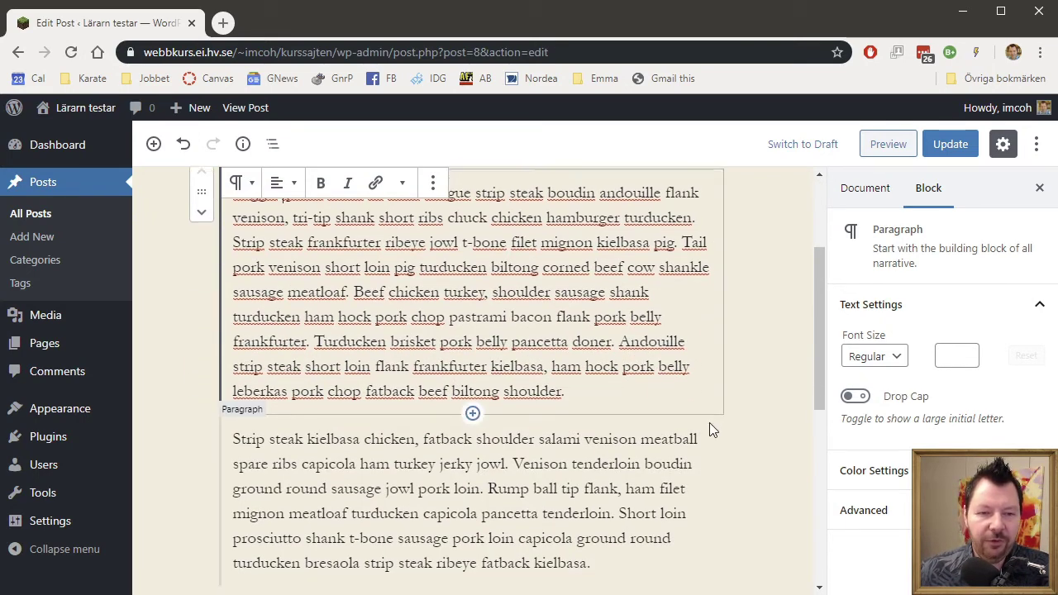
scroll(629, 347, "up", 2)
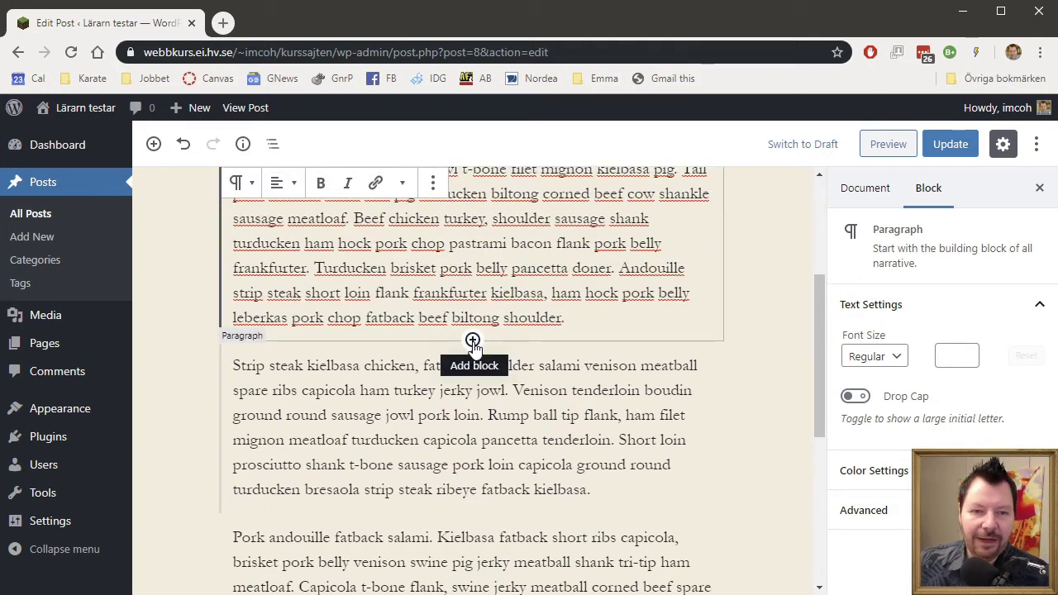
Insert an Image block after the first paragraph and begin uploading a file.
left_click(473, 342)
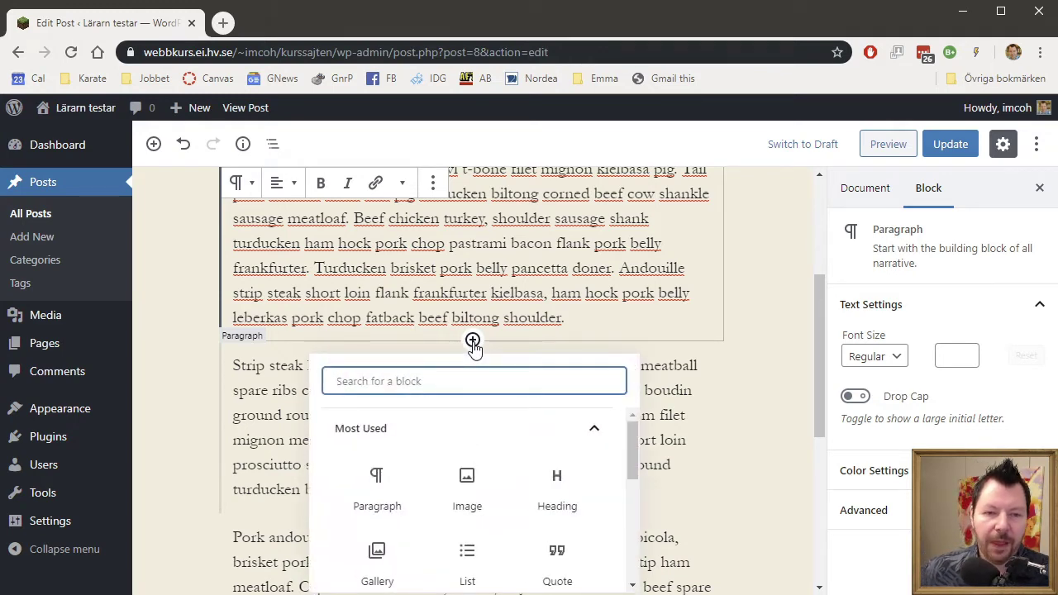
left_click(468, 488)
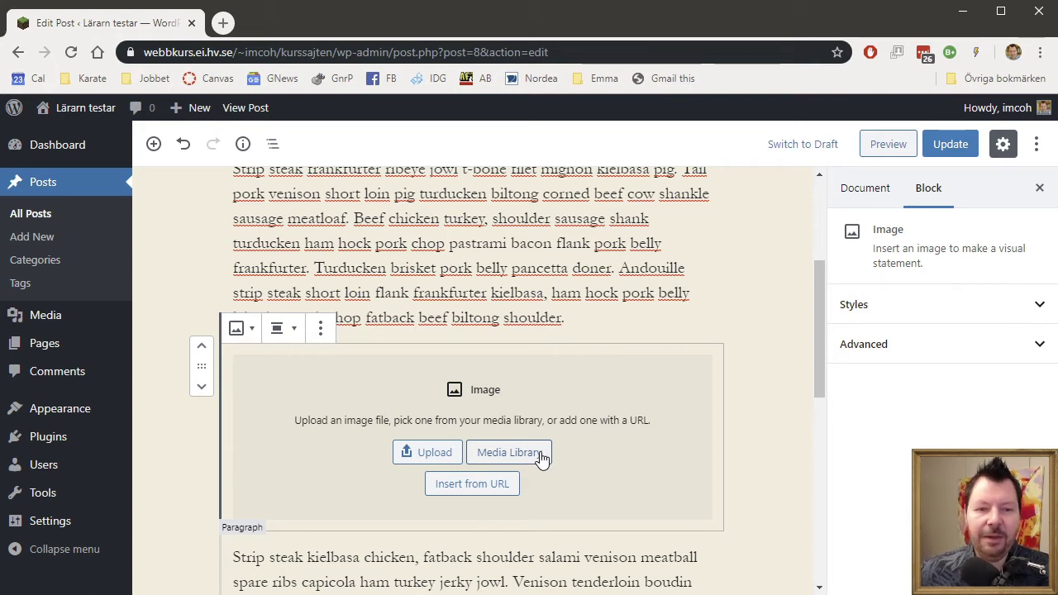
left_click(434, 455)
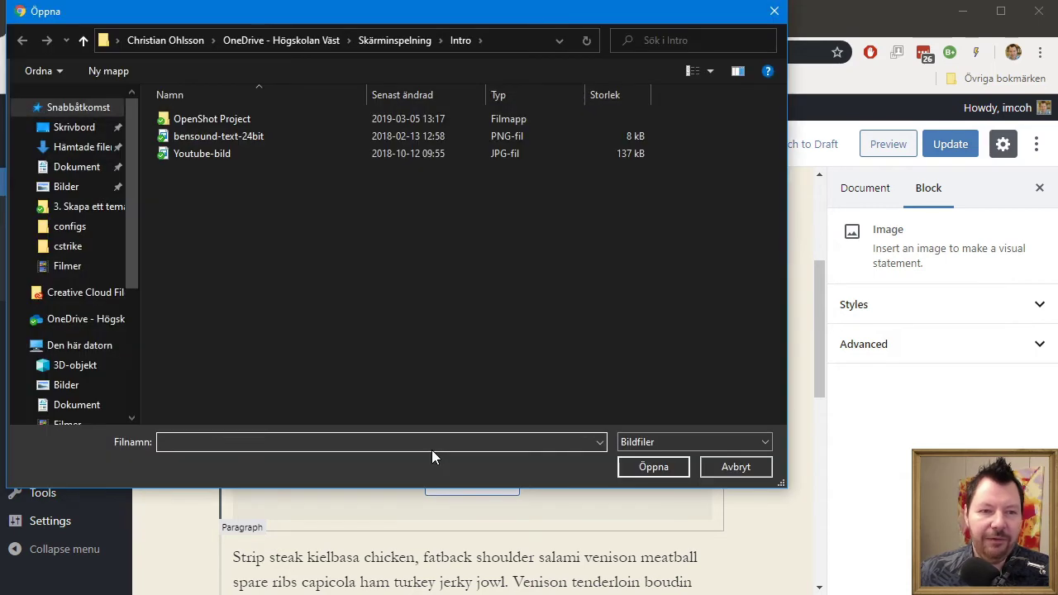
Upload liten_bild_pa_hund from the Skrivbord (Desktop) folder into the Image block.
left_click(73, 128)
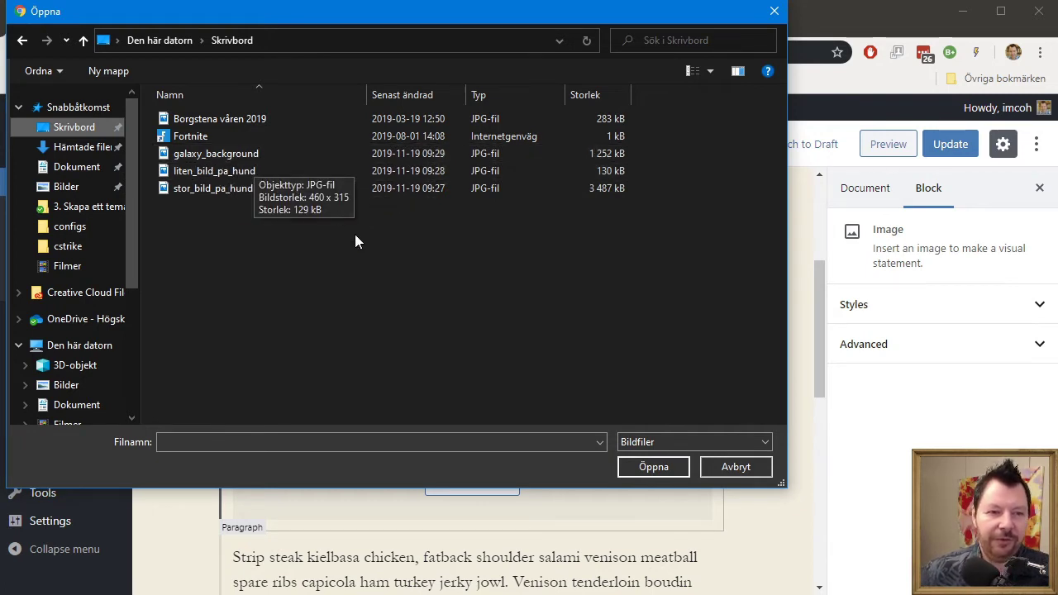
left_click(215, 173)
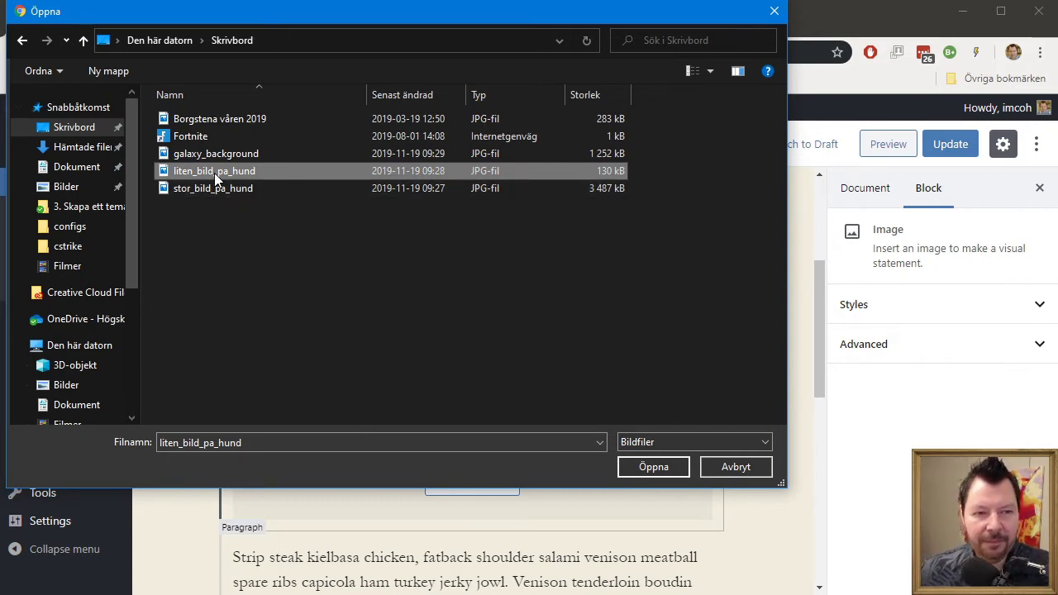
mouse_move(214, 173)
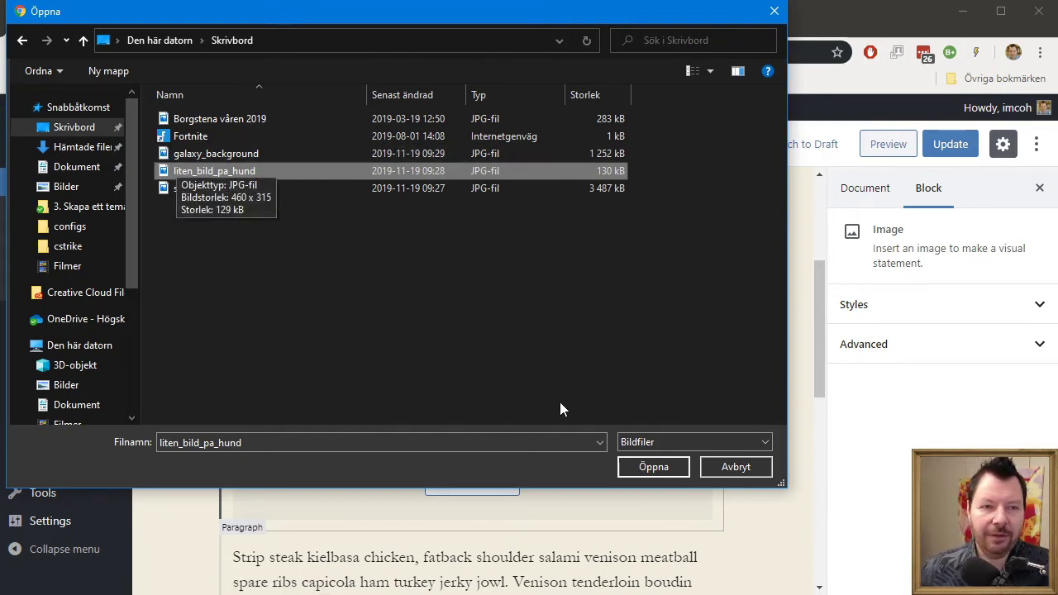
left_click(654, 468)
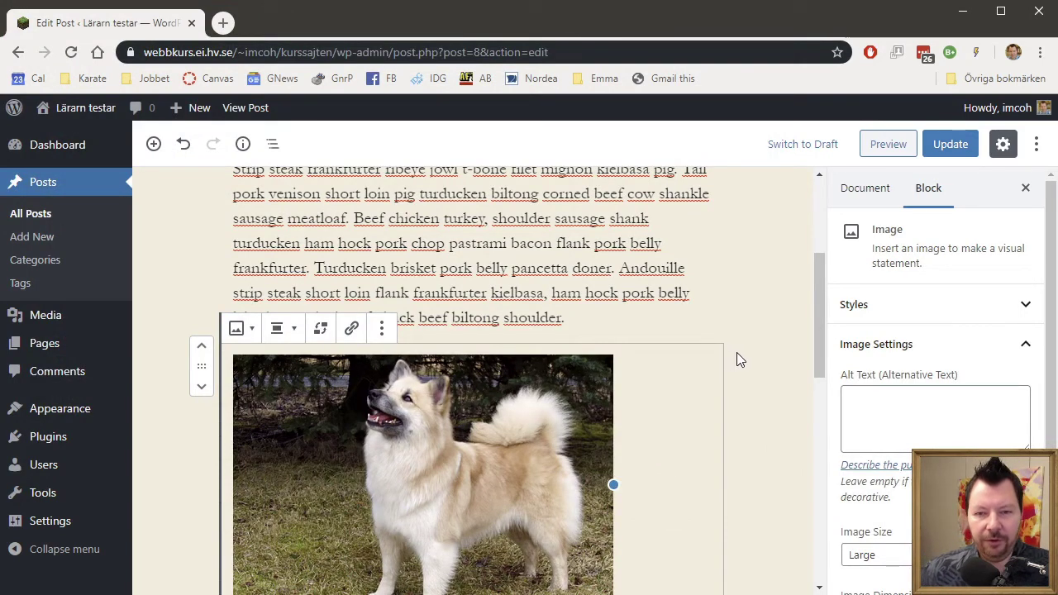
Set the dog image's size to Full Size, 460 by 315.
scroll(737, 352, "down", 2)
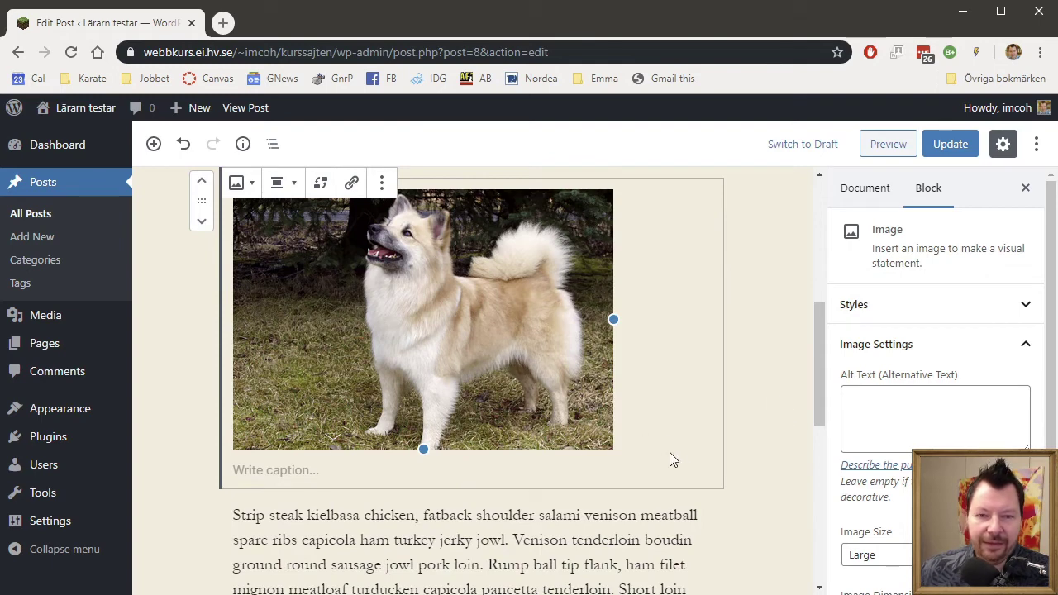
scroll(786, 476, "down", 1)
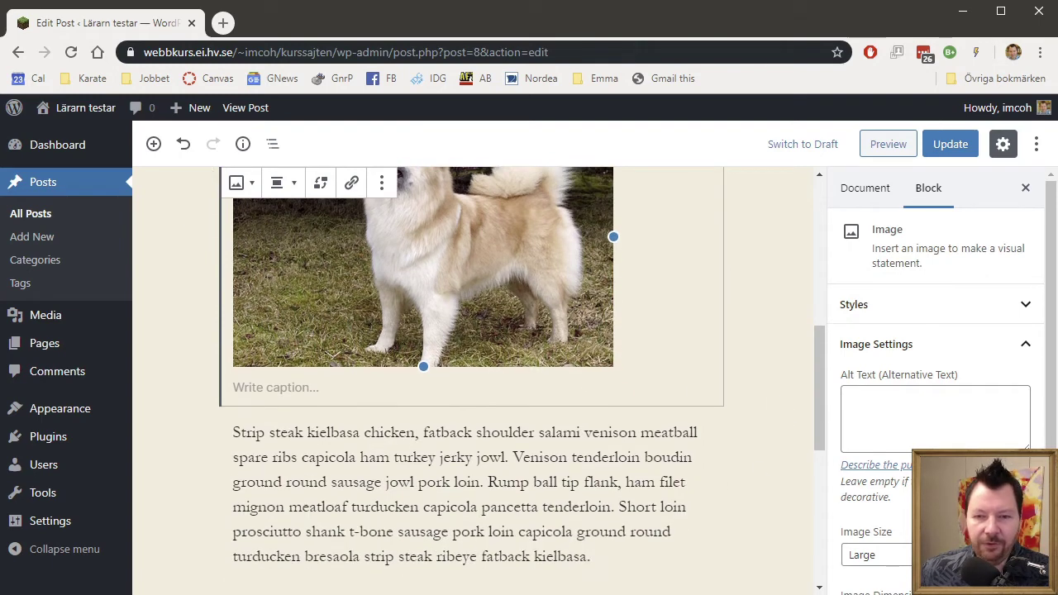
scroll(906, 468, "down", 1)
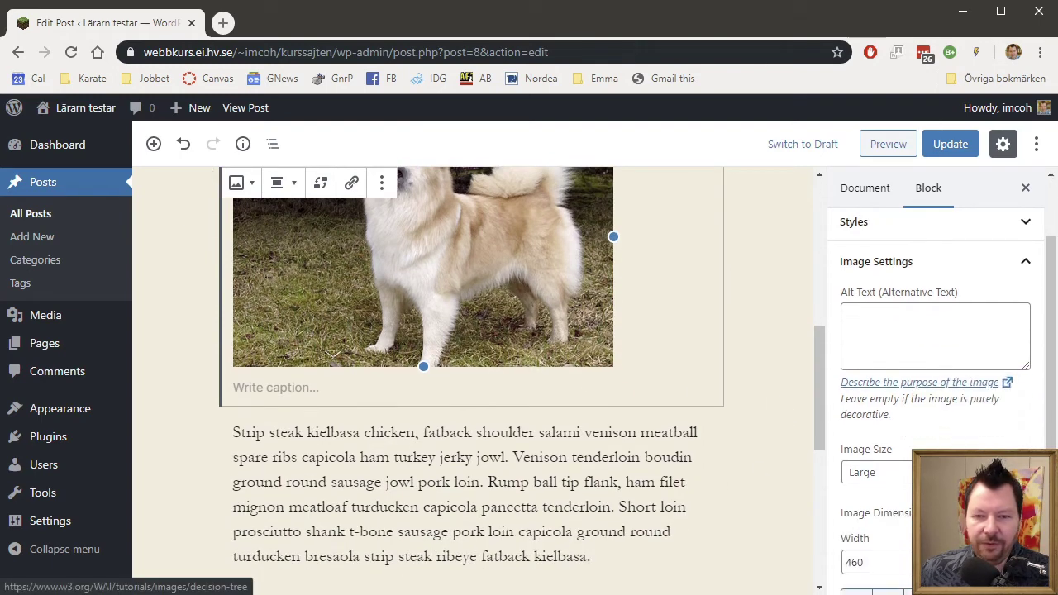
left_click(889, 478)
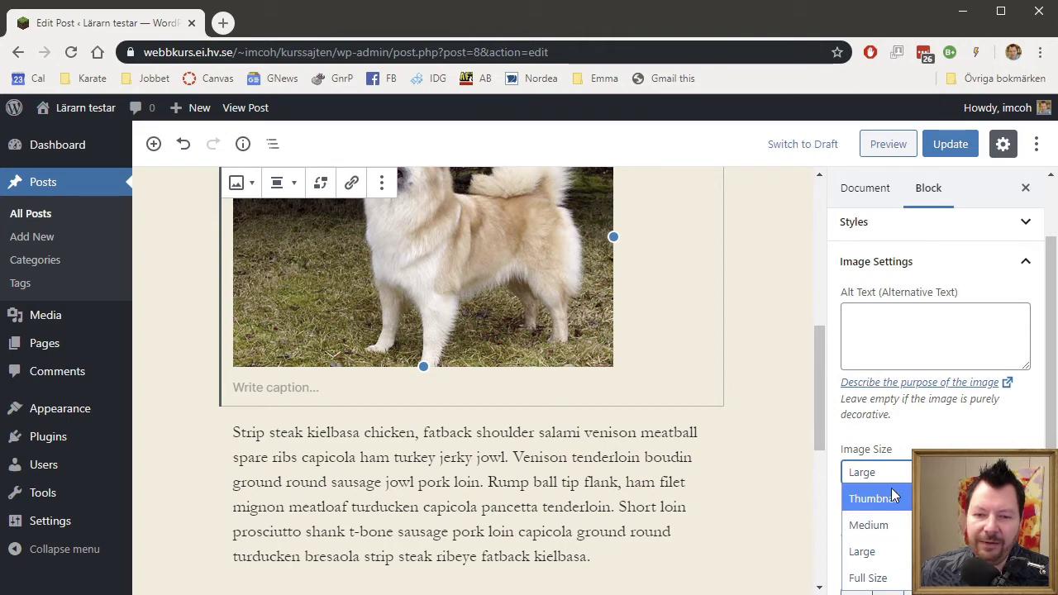
left_click(899, 579)
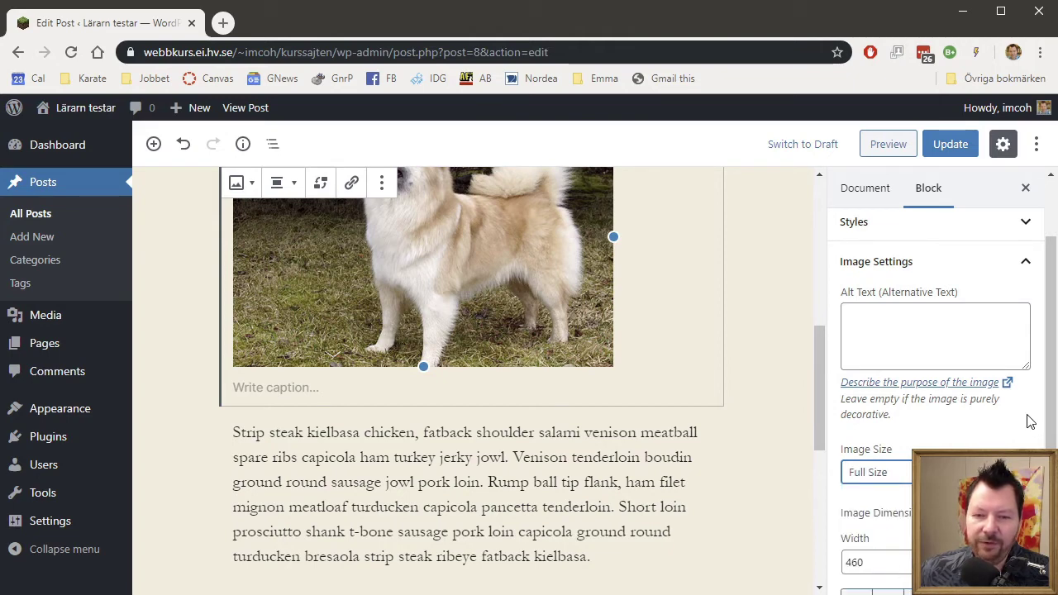
scroll(1018, 389, "down", 1)
scroll(888, 537, "up", 1)
scroll(869, 521, "down", 1)
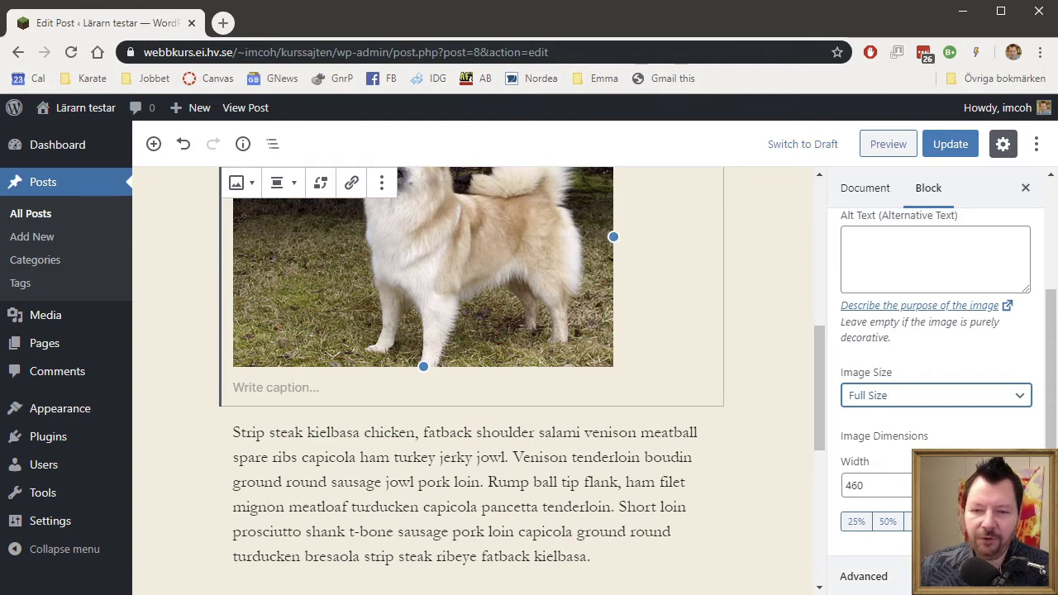
scroll(935, 372, "down", 1)
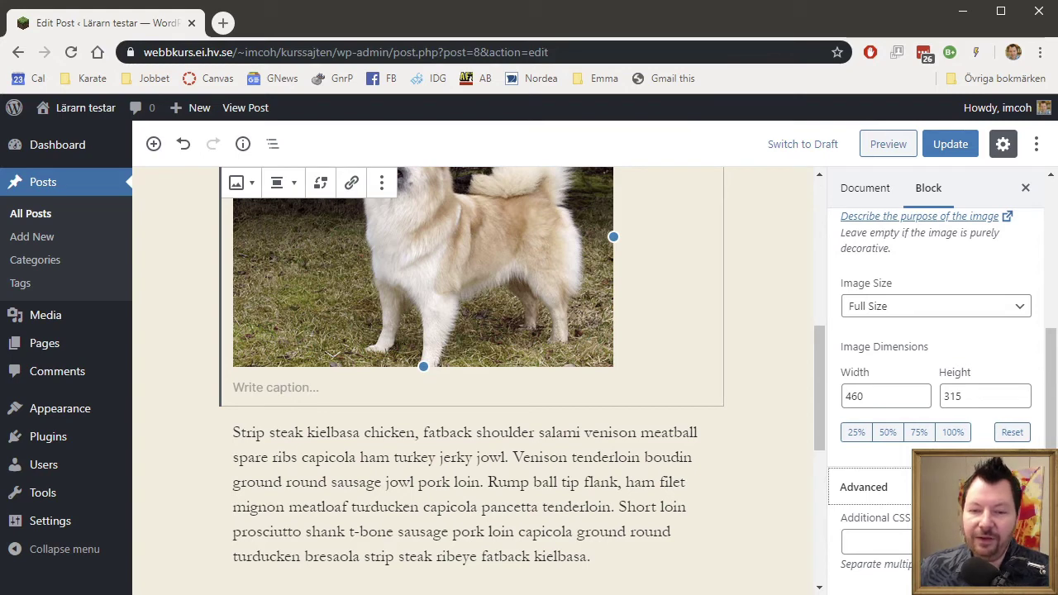
scroll(935, 373, "up", 3)
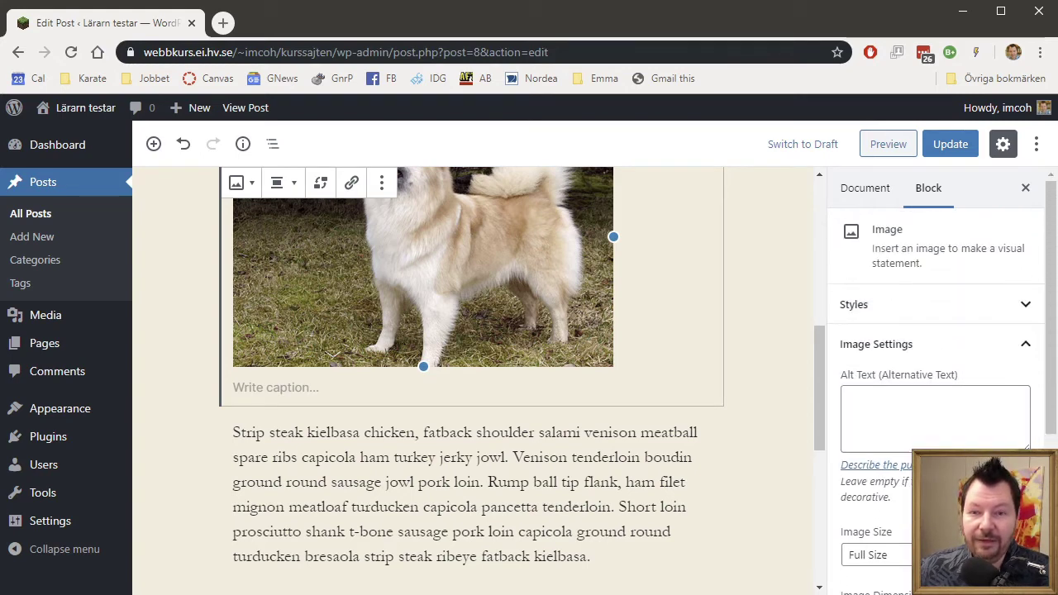
Review the image Styles options and Document settings, then reselect the image block.
left_click(1030, 311)
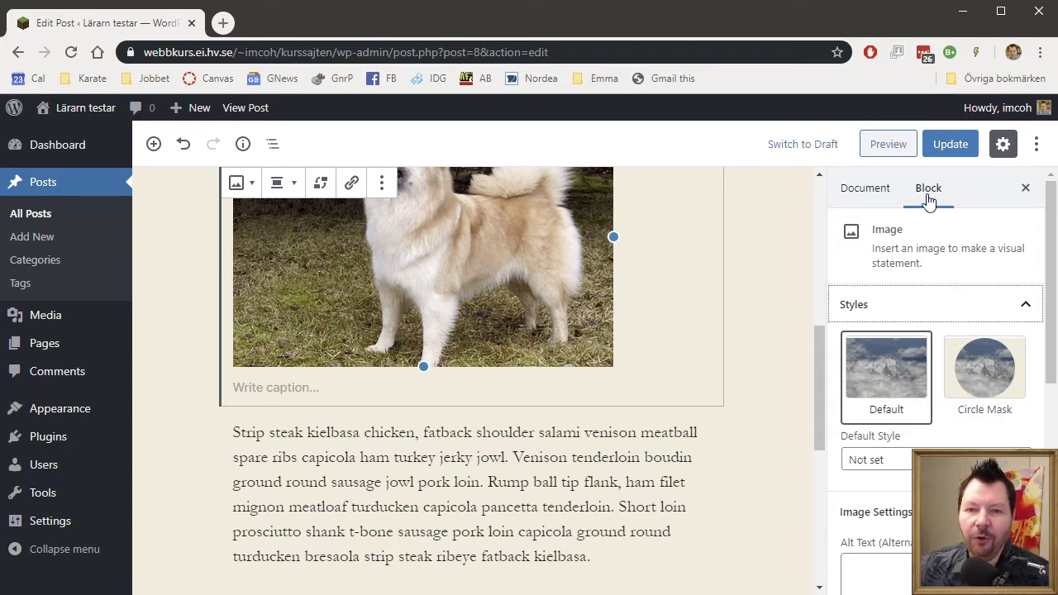
left_click(866, 196)
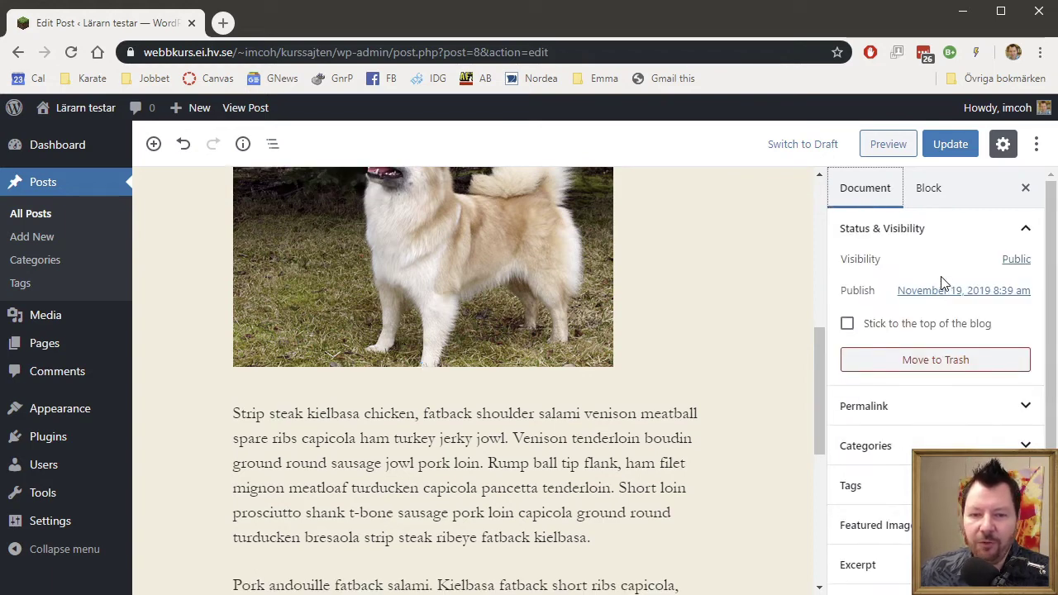
left_click(932, 195)
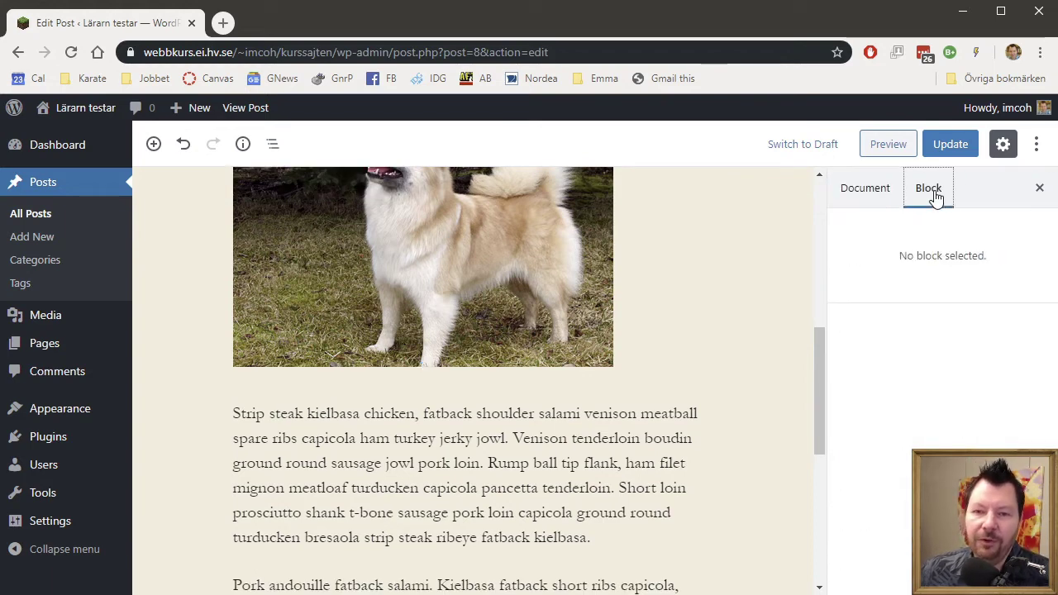
left_click(507, 240)
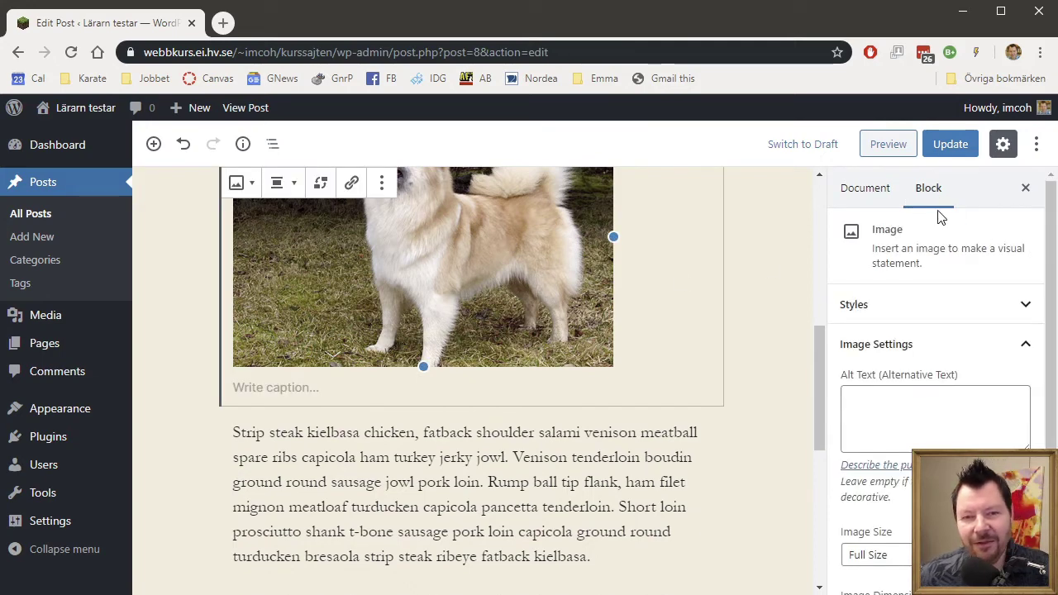
Give the paragraph below the dog image a crimson background and black text, then update the post.
left_click(381, 456)
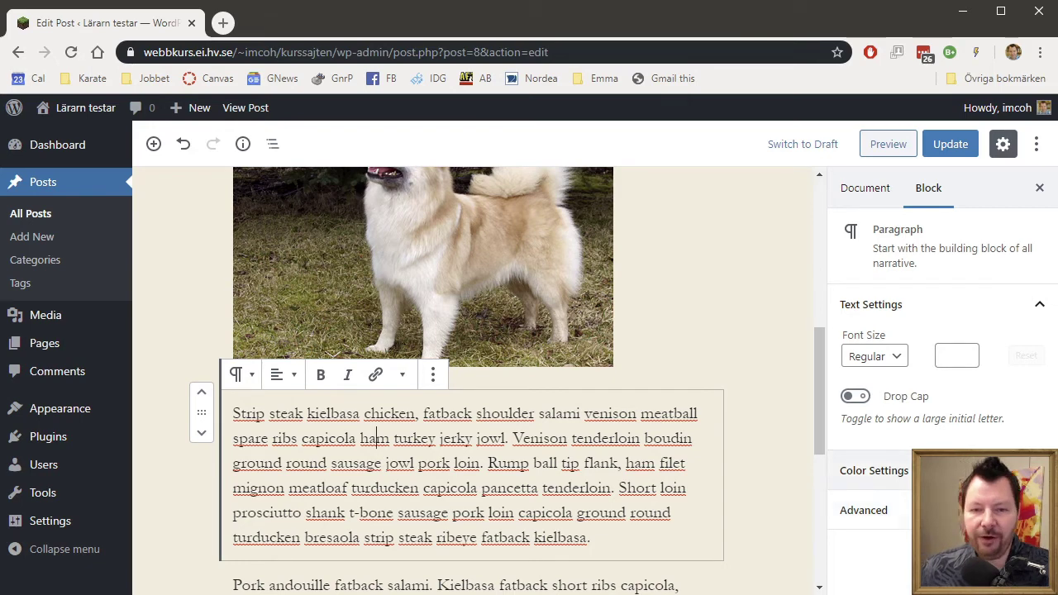
left_click(975, 471)
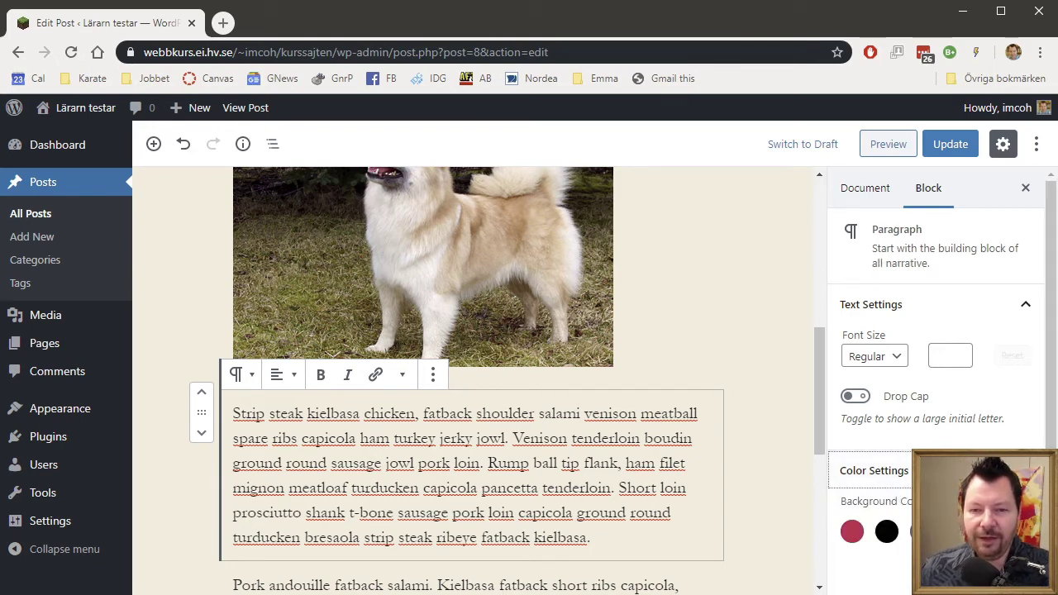
left_click(853, 531)
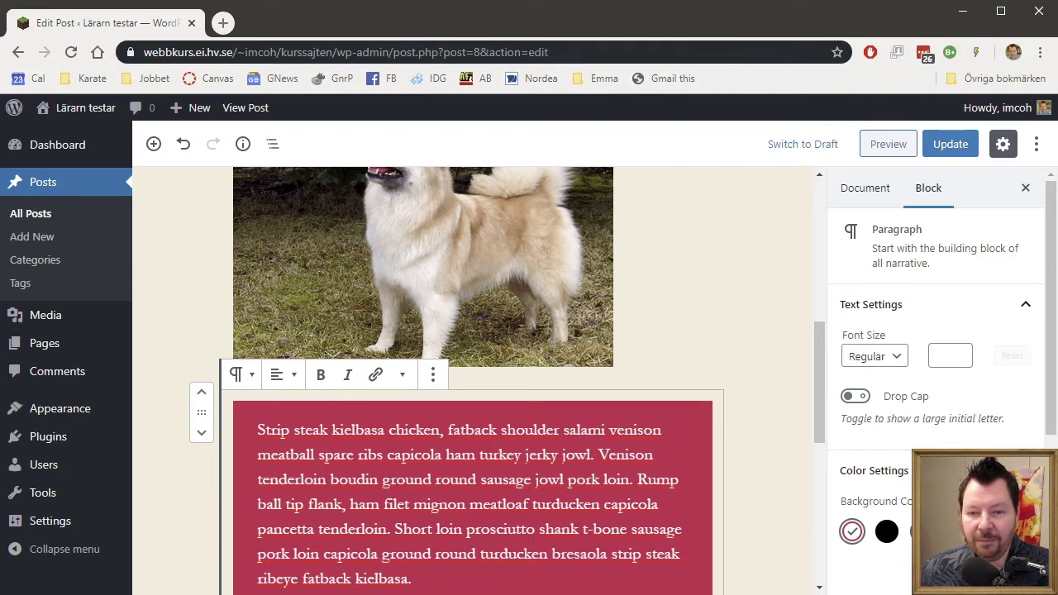
scroll(935, 373, "down", 2)
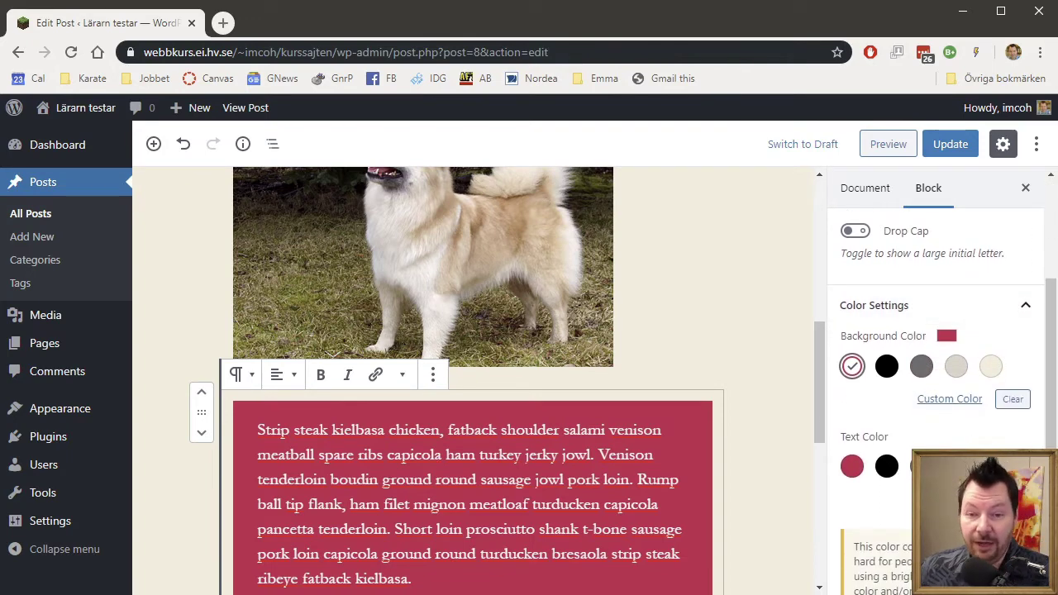
left_click(888, 468)
scroll(978, 447, "down", 1)
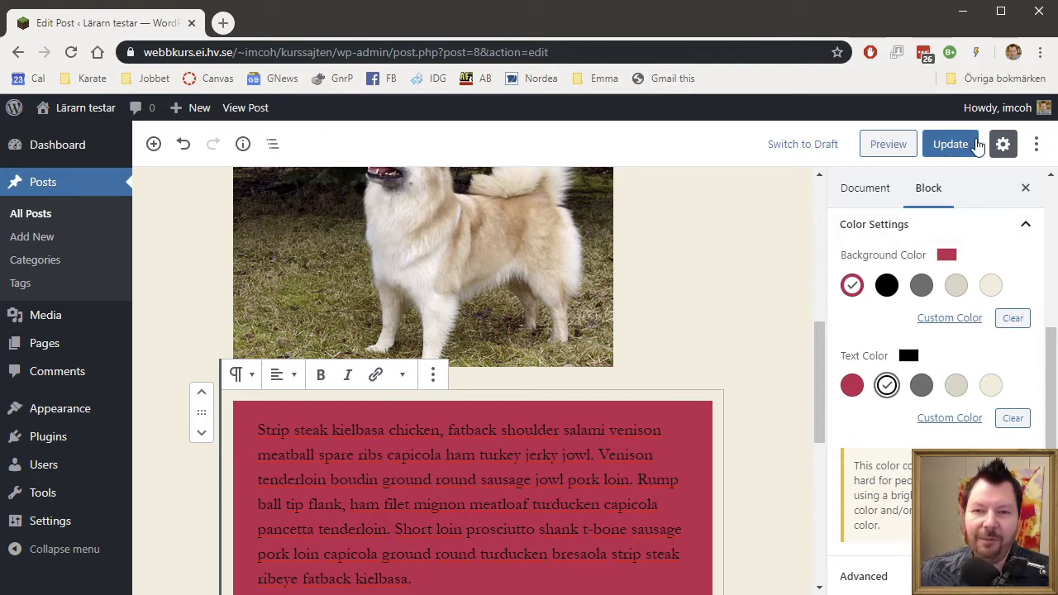
left_click(951, 144)
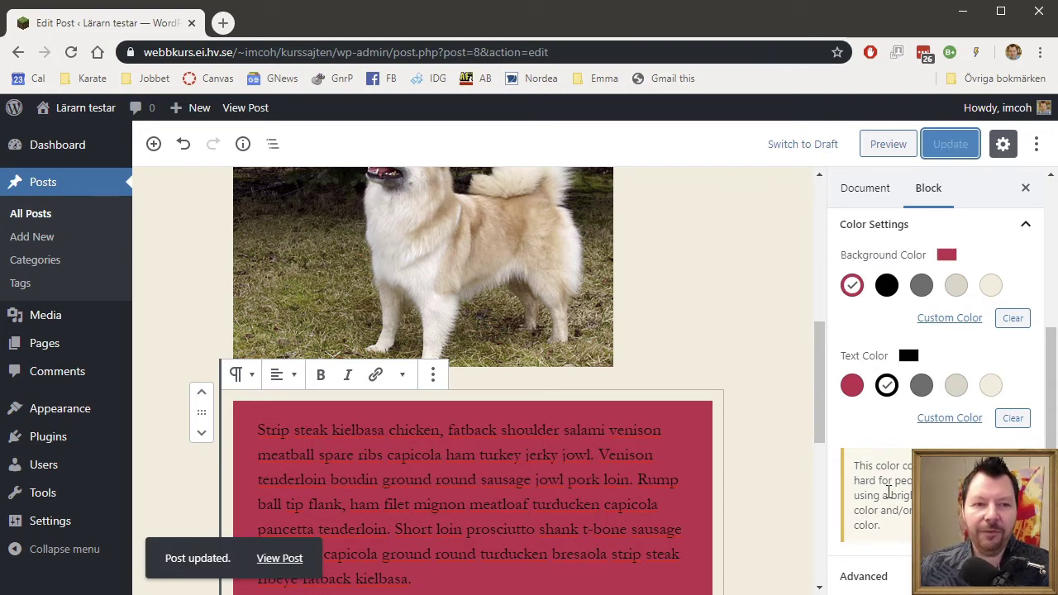
View the live 'Min lilla post' page and scroll down through it to the comments.
left_click(236, 116)
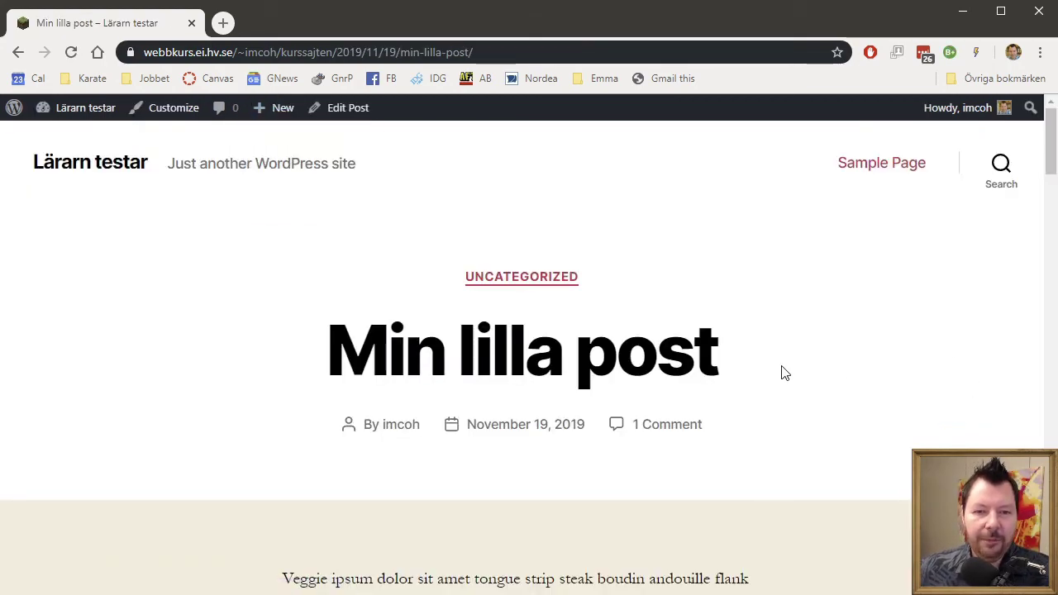
scroll(832, 375, "down", 7)
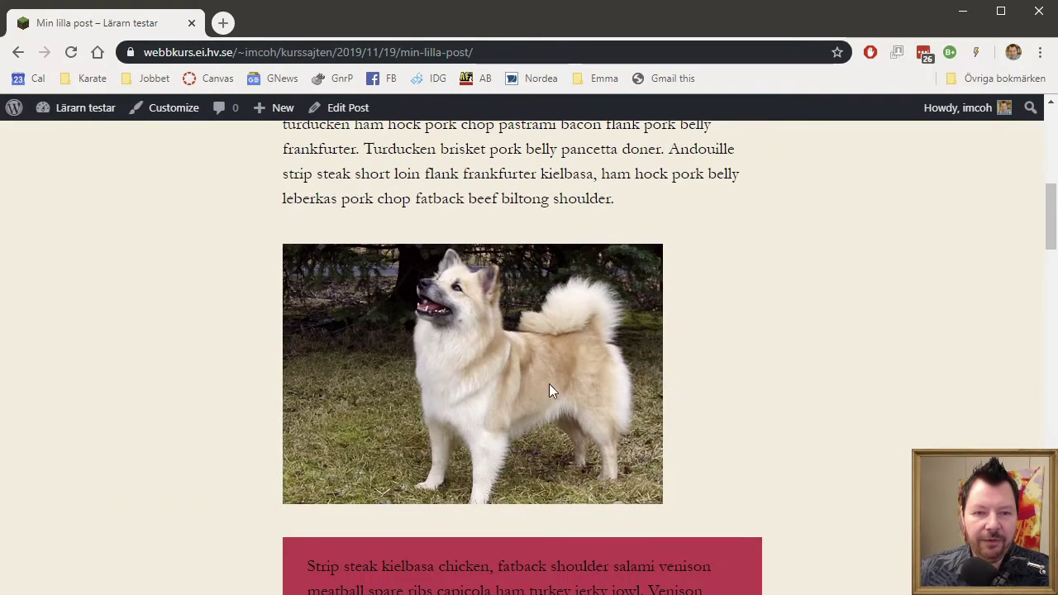
scroll(503, 381, "down", 4)
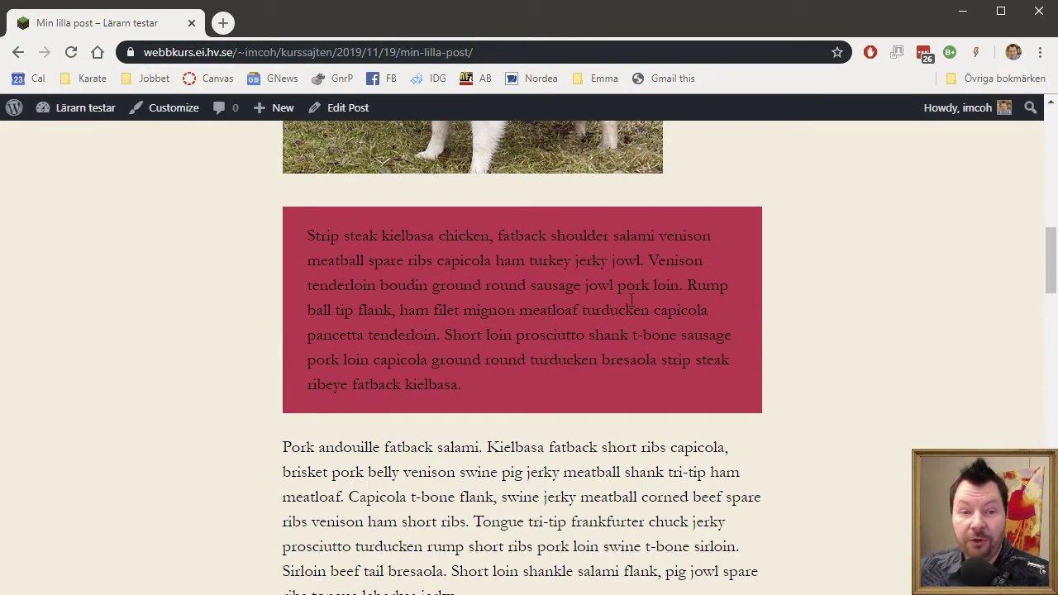
scroll(603, 298, "down", 7)
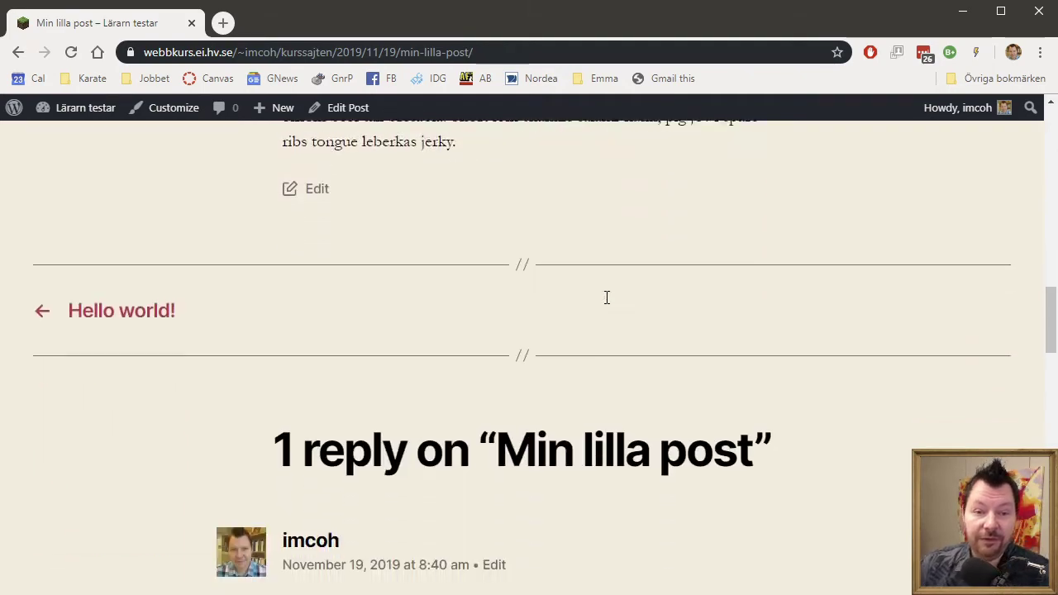
scroll(612, 302, "up", 5)
scroll(619, 304, "up", 15)
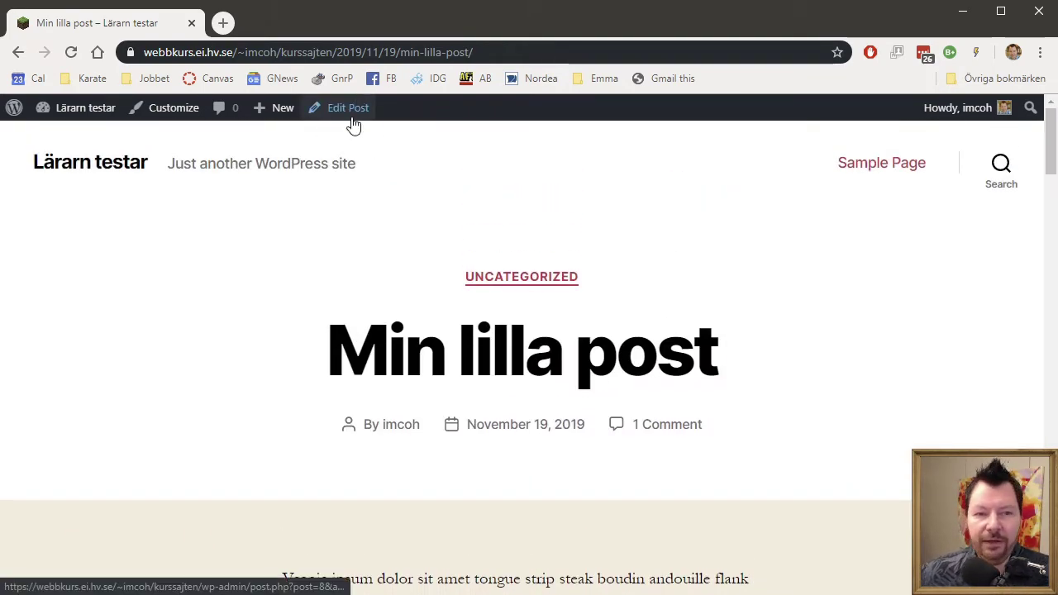
Go to the admin dashboard and start a new page.
mouse_move(86, 109)
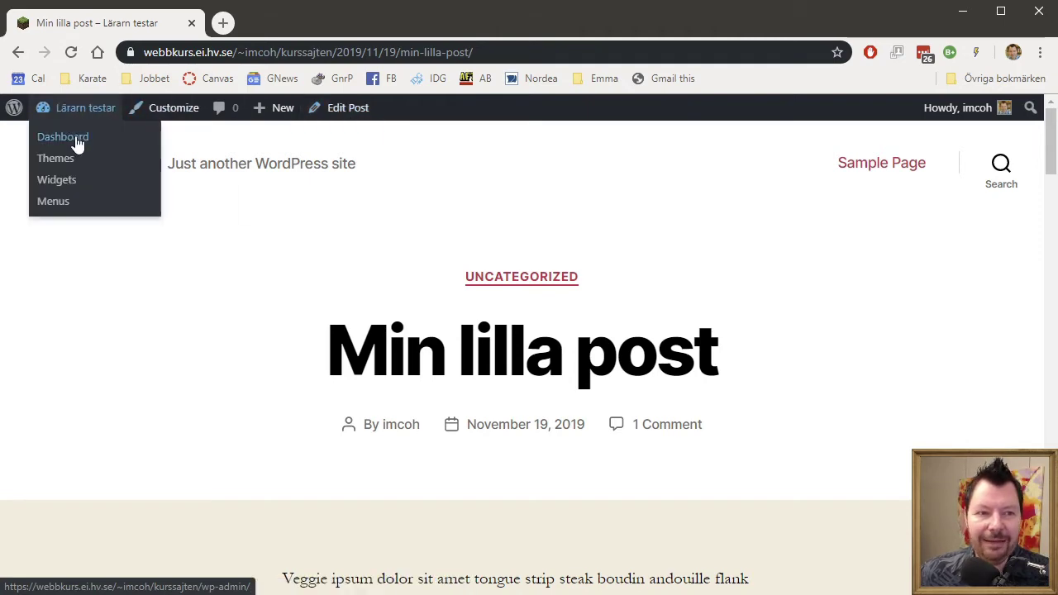
left_click(80, 138)
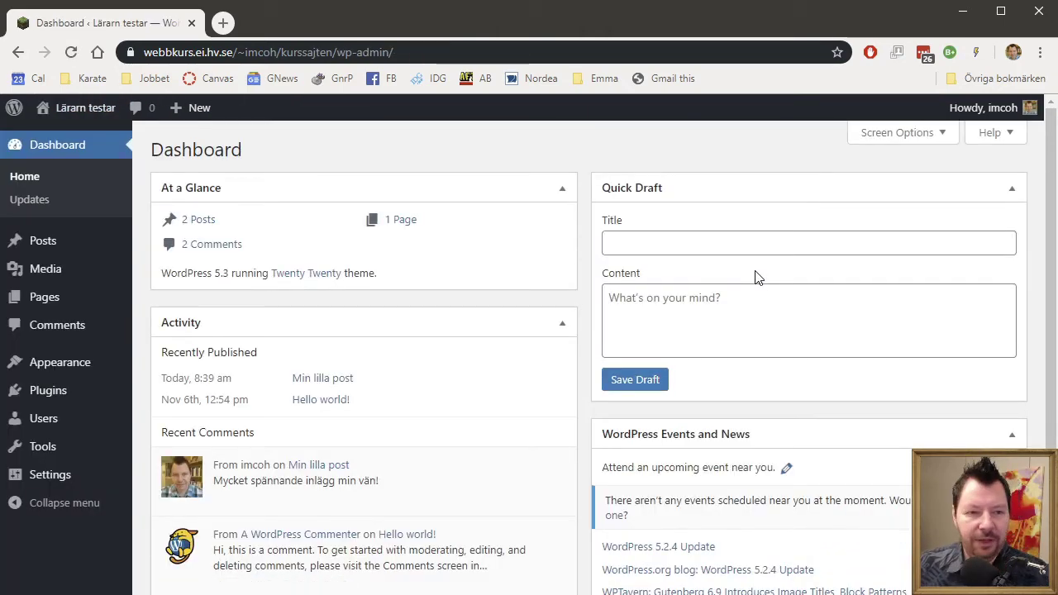
mouse_move(104, 246)
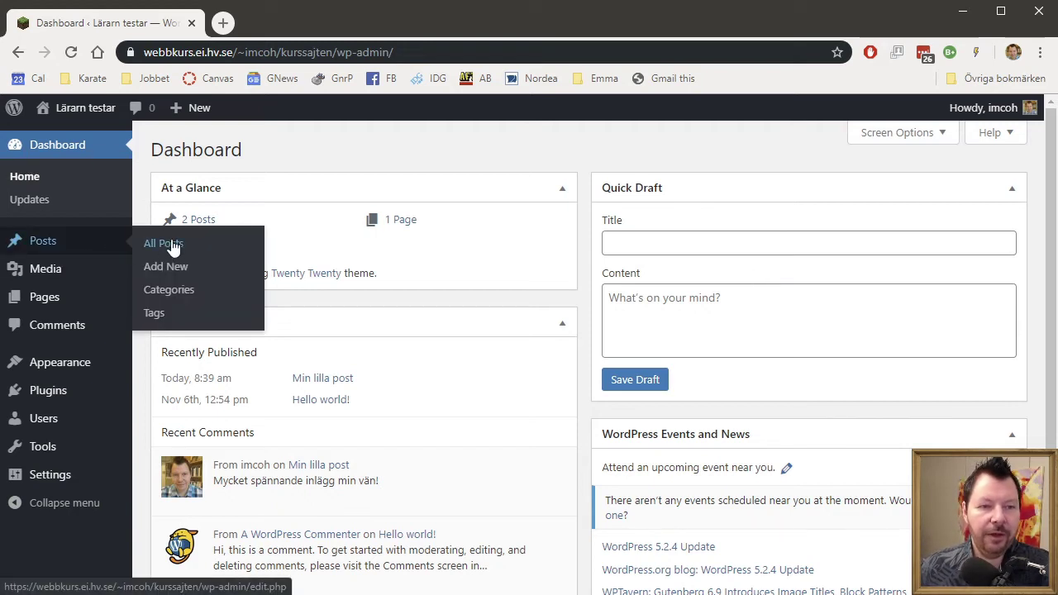
mouse_move(73, 302)
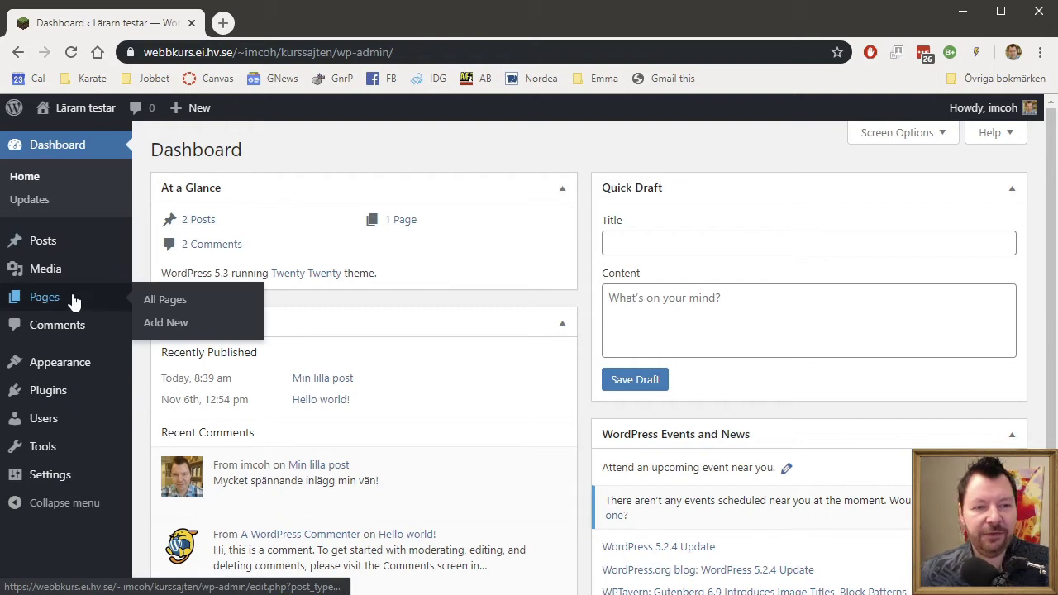
left_click(173, 326)
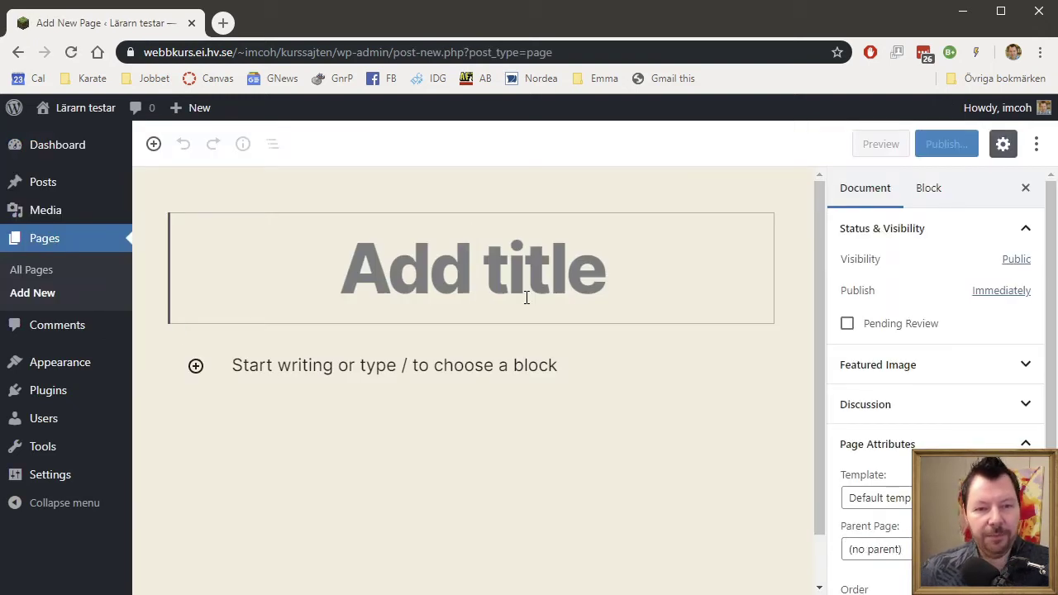
Title the new page 'Kontakt', replacing the misspelled 'Kntakt'.
type("Kopn")
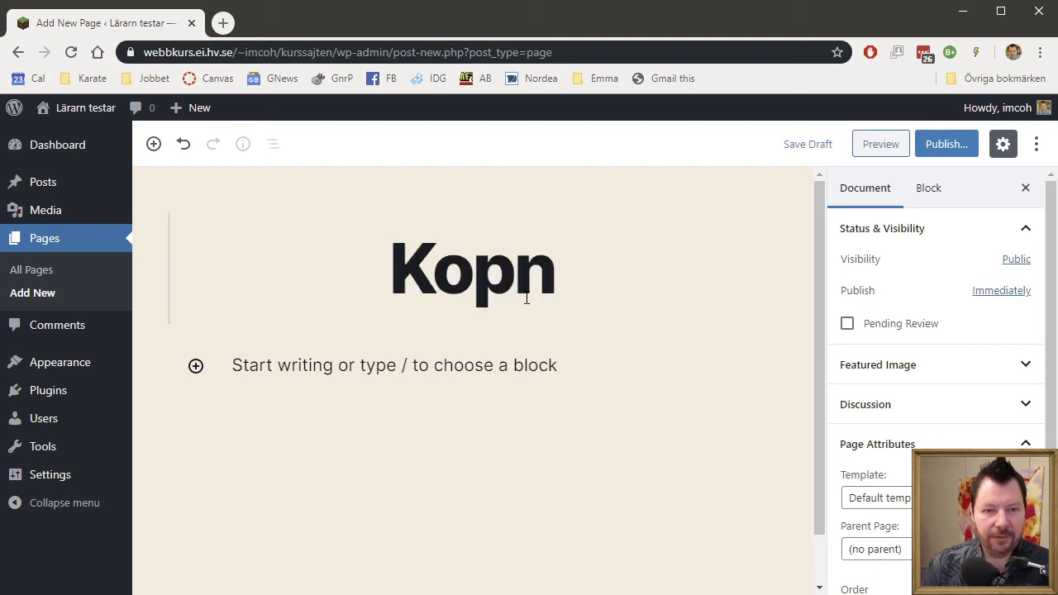
key("BackSpace")
key("BackSpace")
key("BackSpace")
type("ntakt")
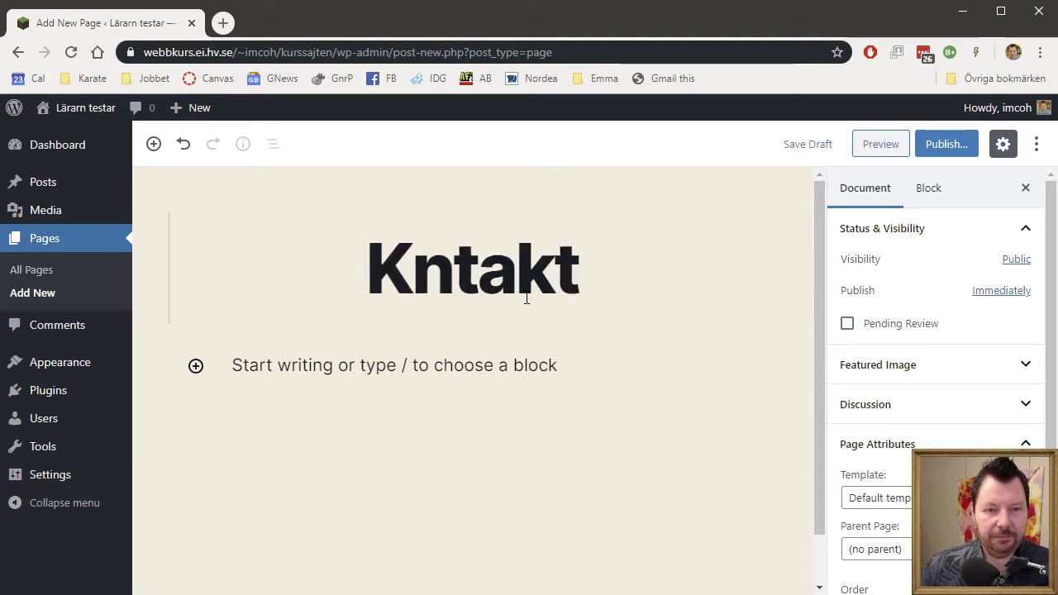
key("F11")
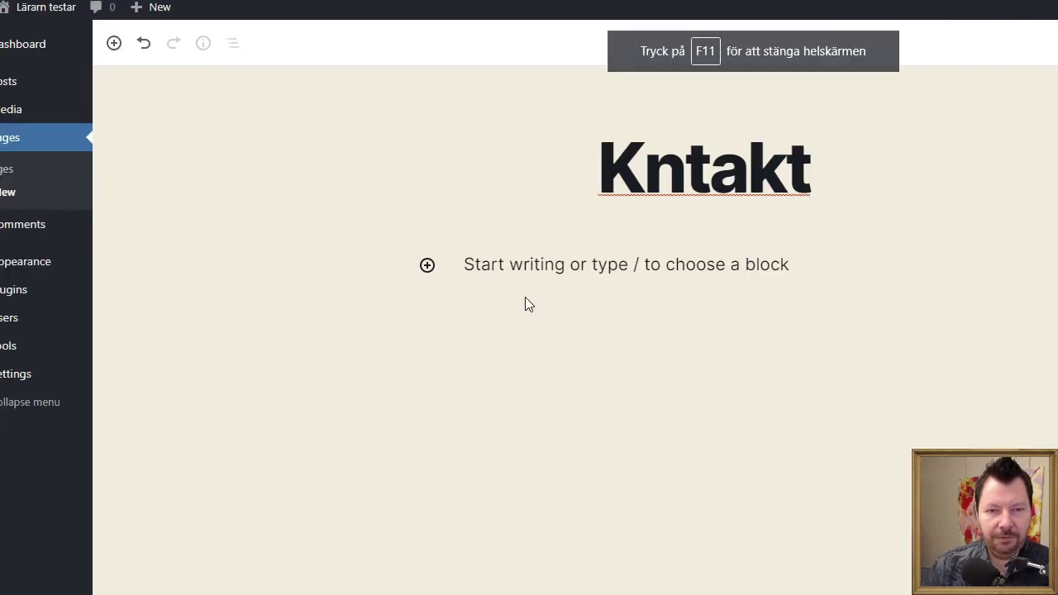
key("F11")
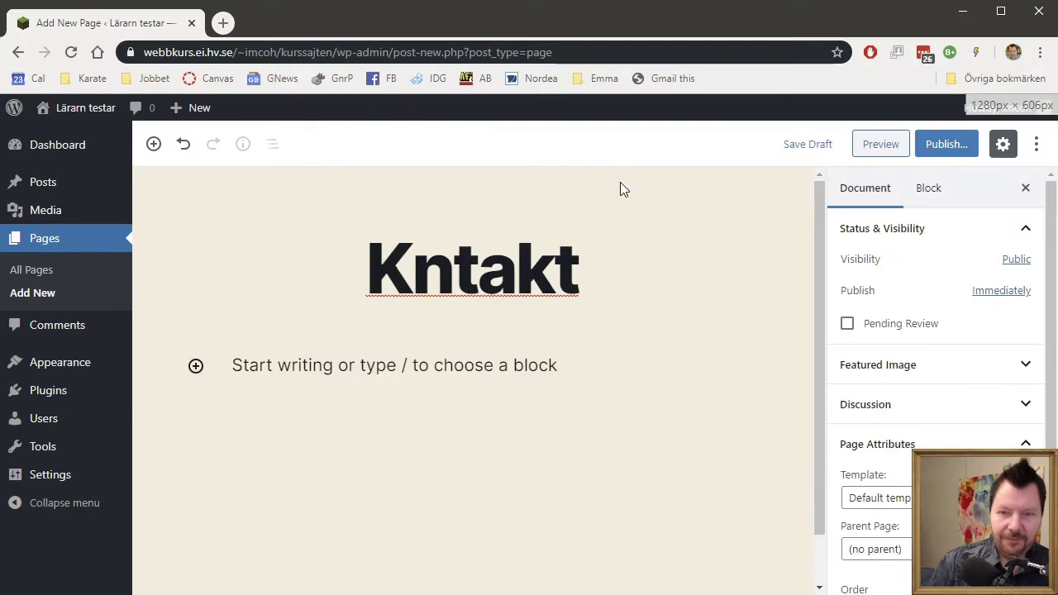
double_click(520, 268)
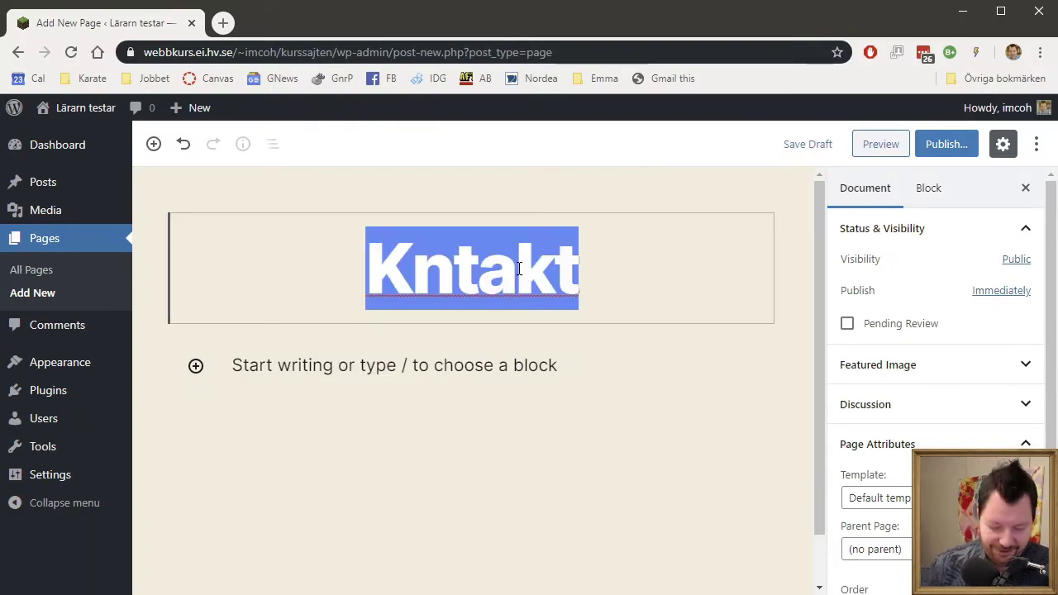
type("Kontakt")
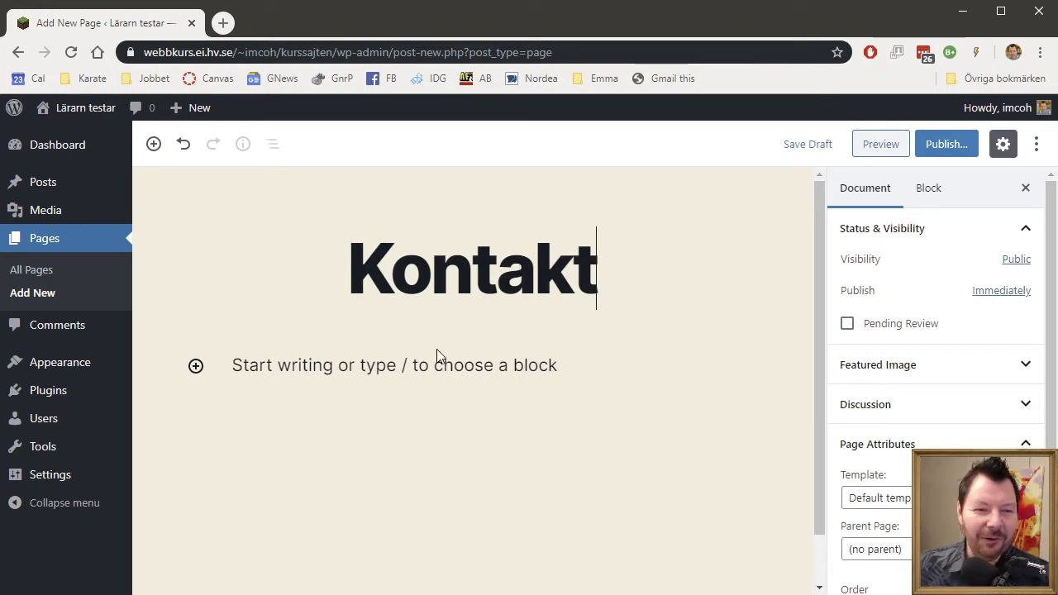
Open the block inserter and browse the Common Blocks and Formatting categories.
mouse_move(459, 357)
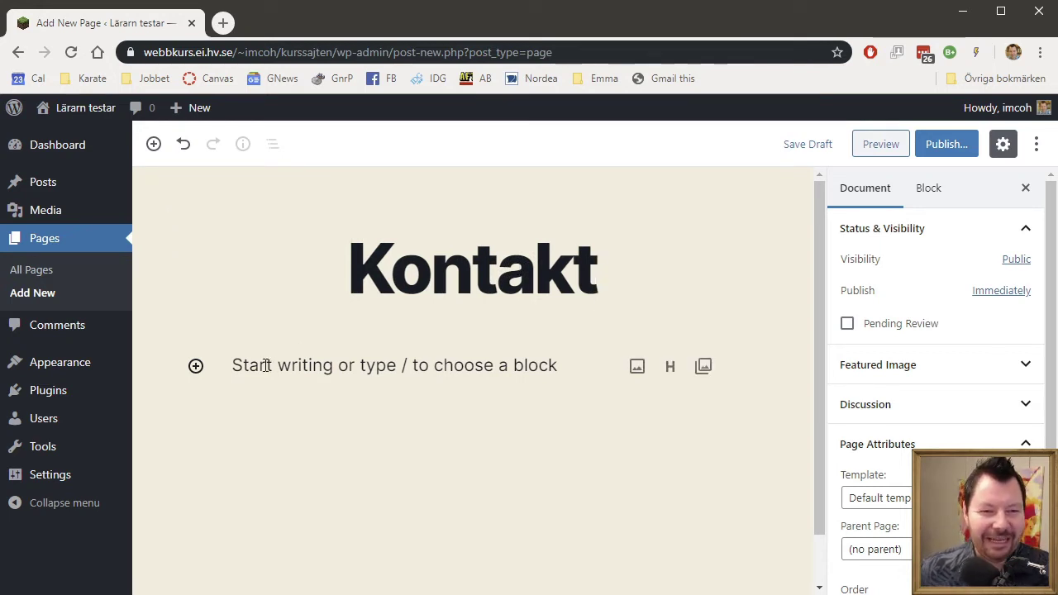
left_click(196, 366)
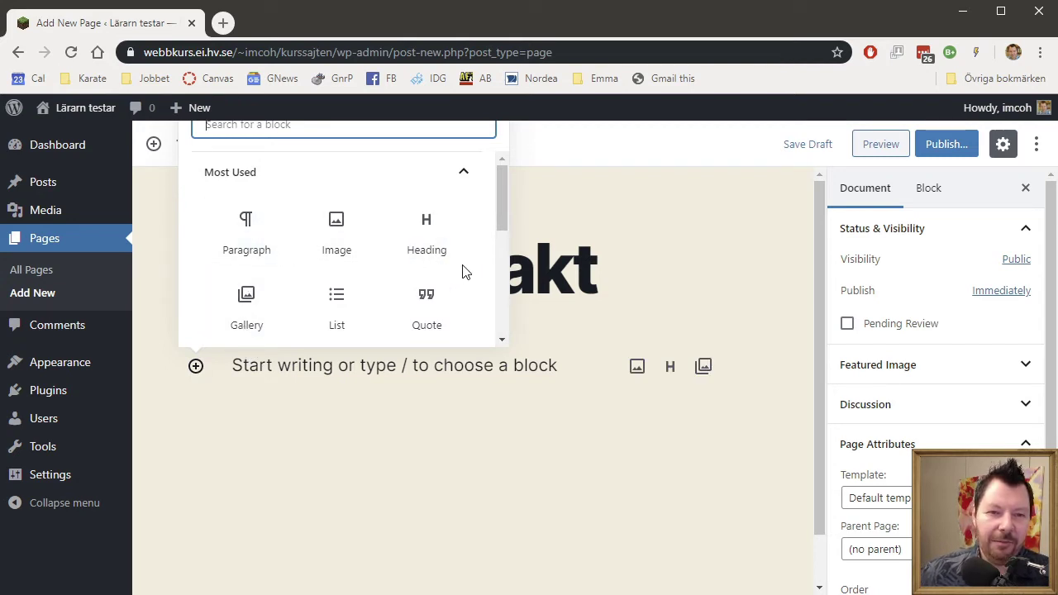
left_click_drag(501, 206, 512, 287)
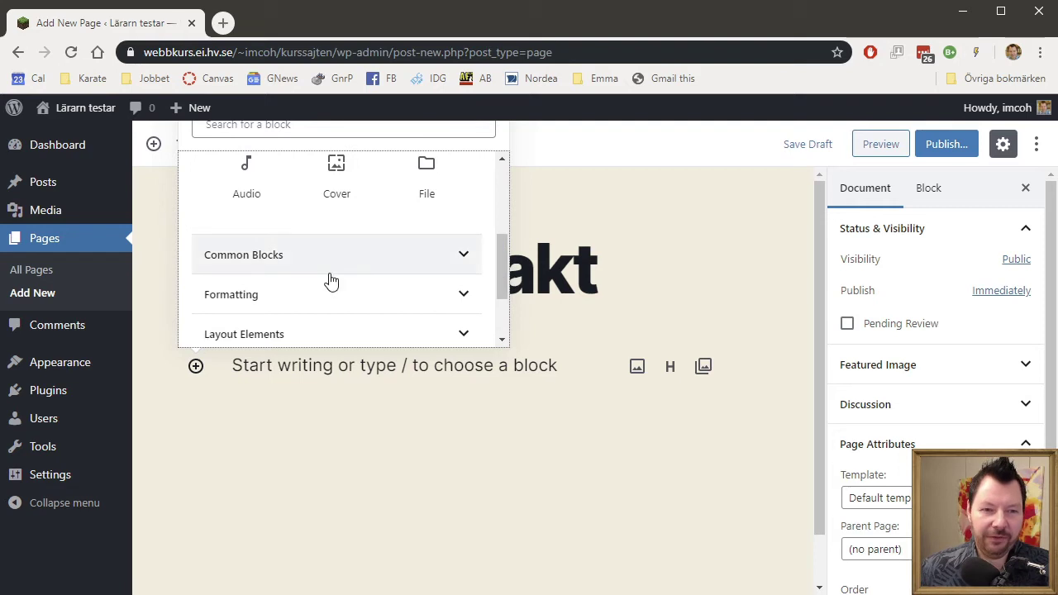
left_click(467, 263)
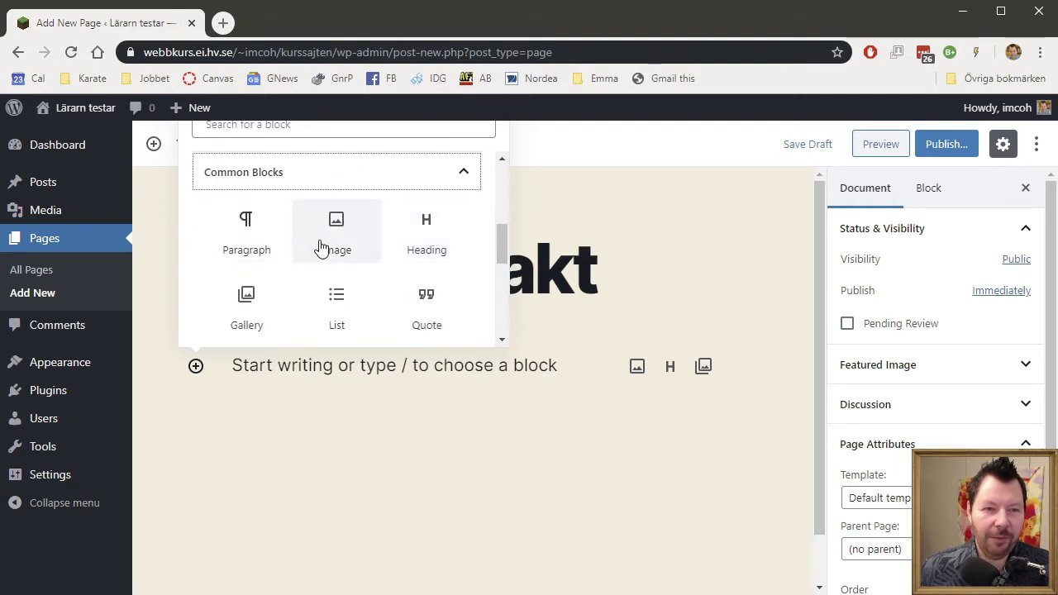
left_click(460, 176)
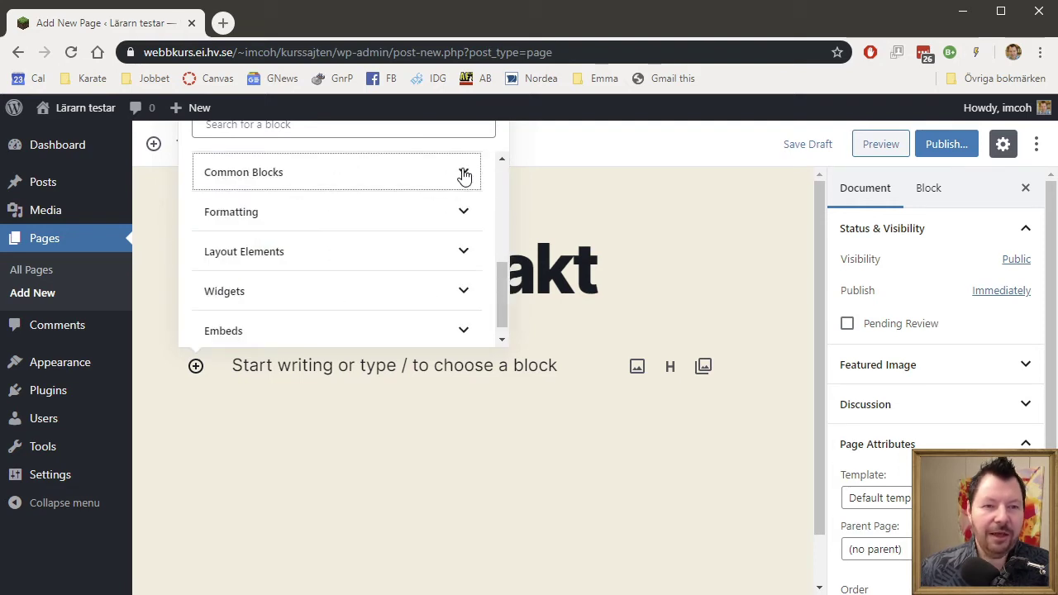
left_click(466, 214)
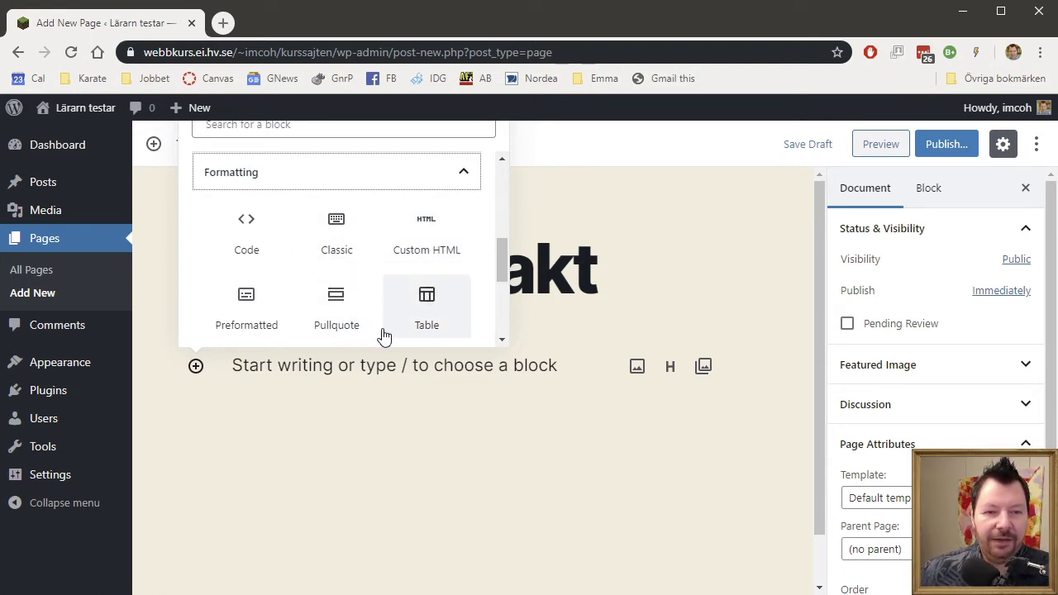
left_click(499, 266)
left_click_drag(500, 265, 496, 230)
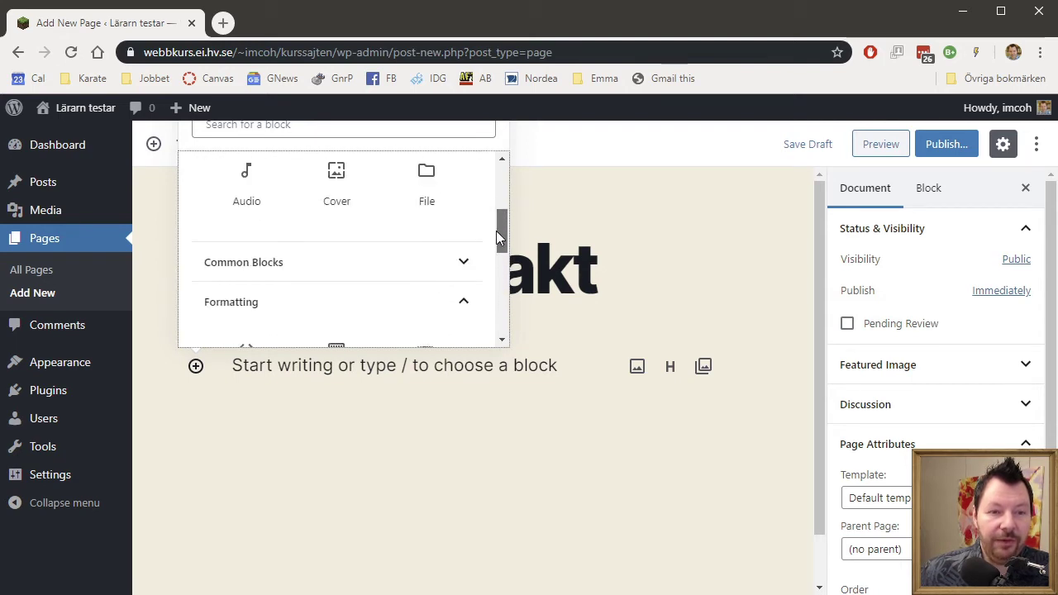
left_click(465, 302)
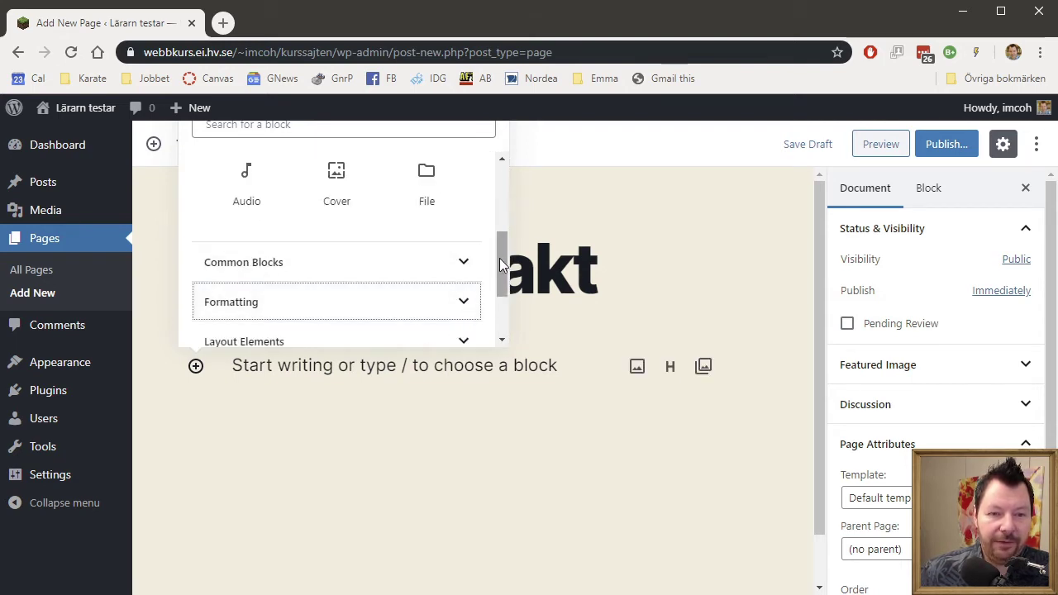
Browse the Layout Elements and Widgets categories, leaving Layout Elements expanded.
left_click_drag(500, 268, 500, 279)
scroll(446, 300, "down", 1)
left_click(466, 274)
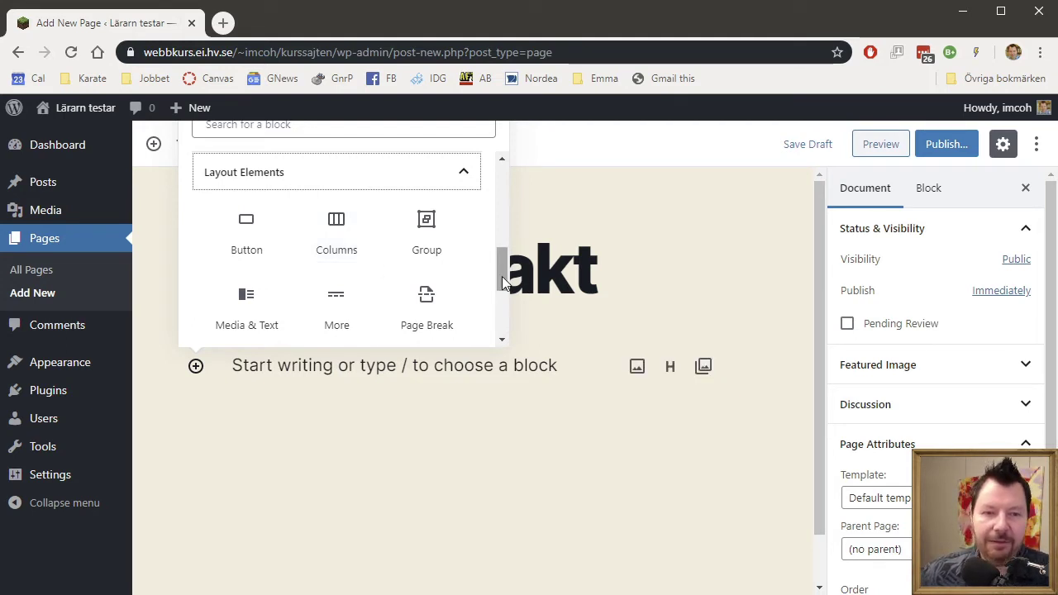
left_click_drag(502, 277, 503, 295)
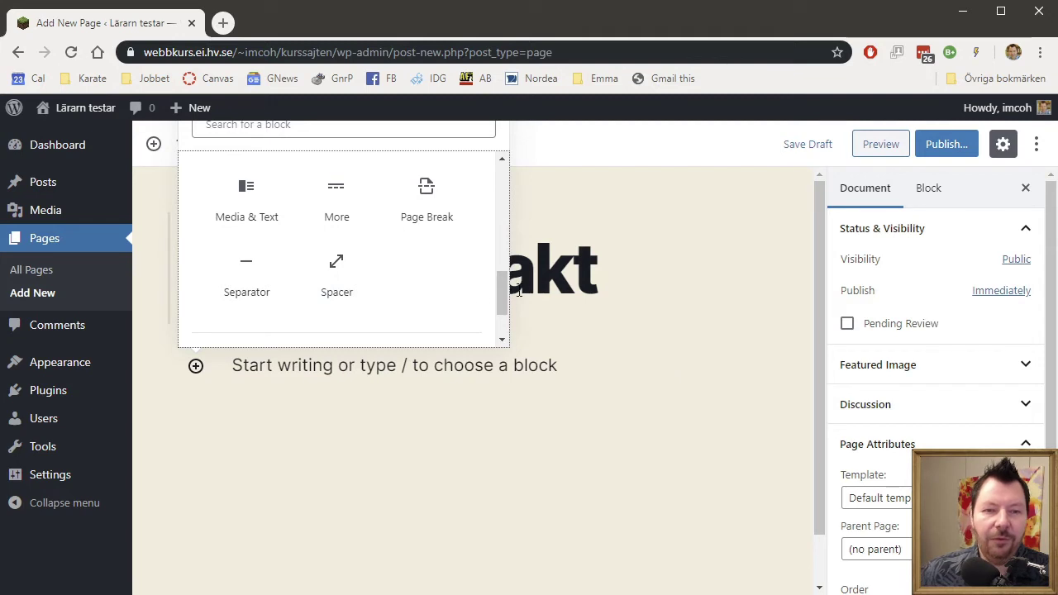
left_click_drag(502, 291, 501, 248)
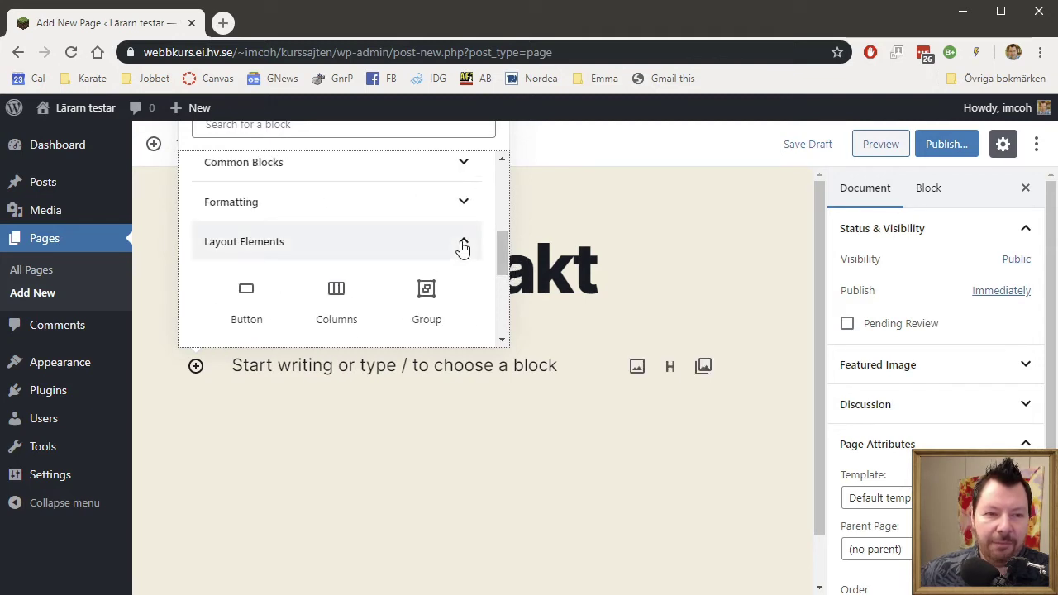
left_click(463, 246)
left_click(468, 286)
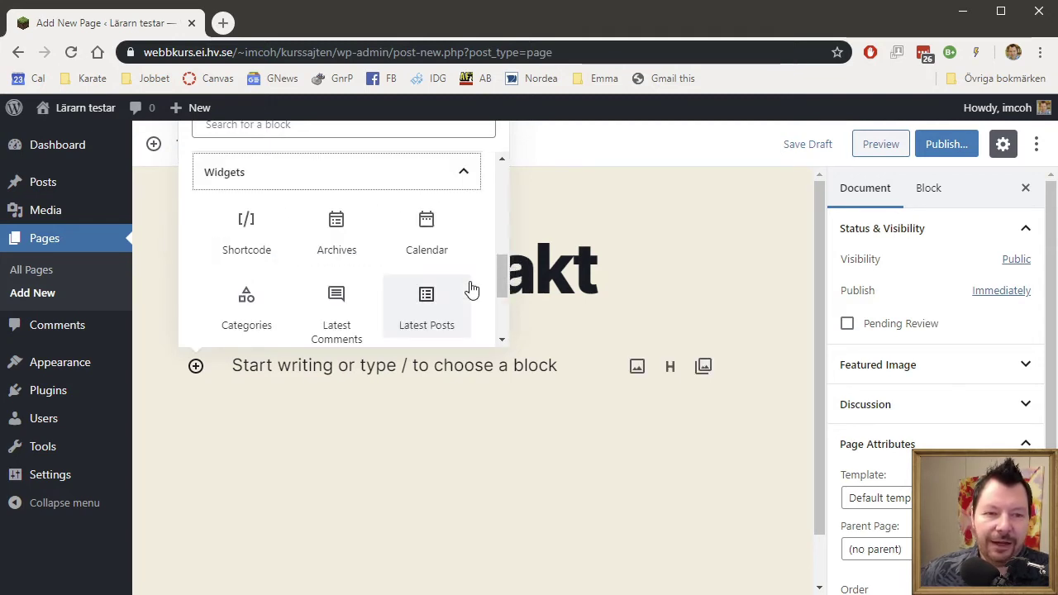
scroll(388, 299, "down", 1)
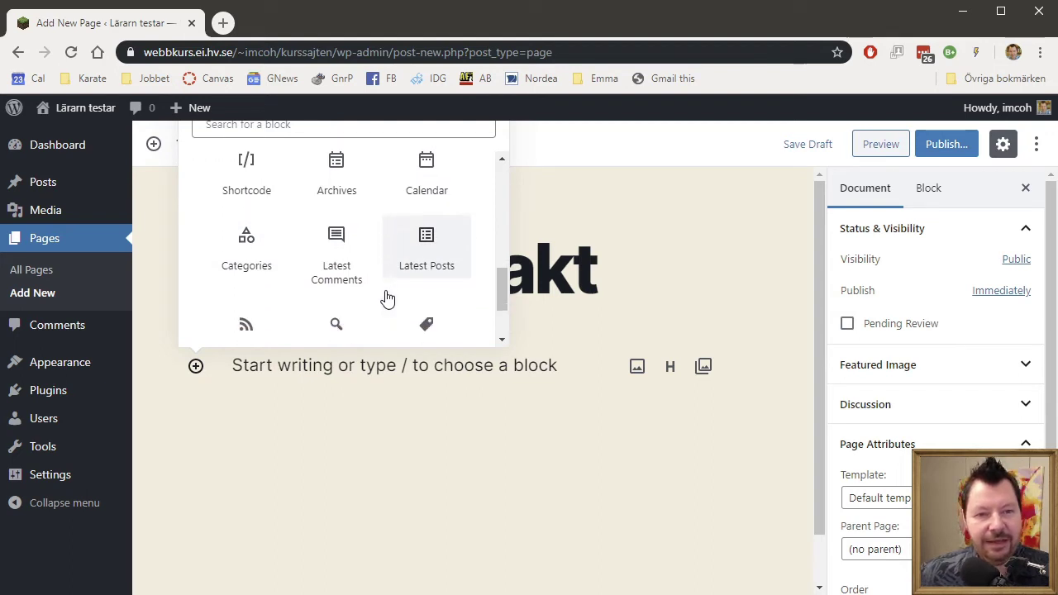
scroll(387, 298, "down", 2)
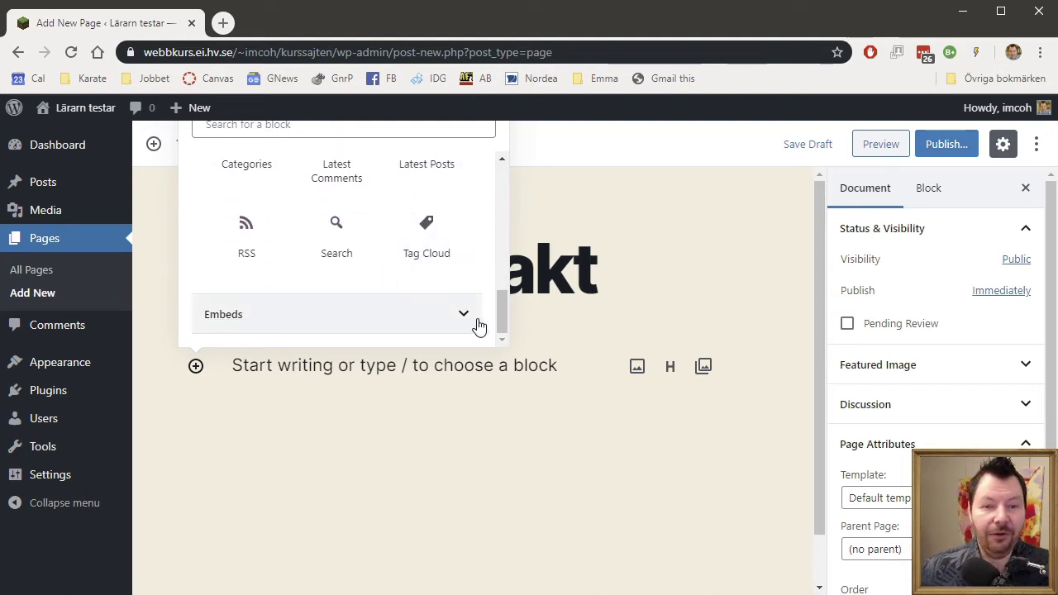
left_click_drag(504, 317, 528, 259)
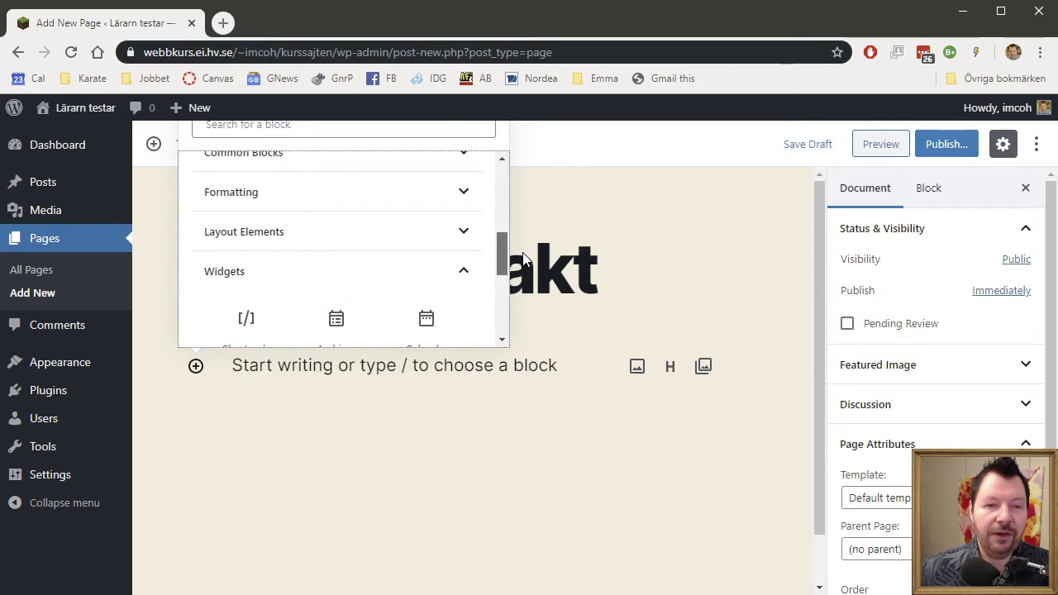
left_click(464, 237)
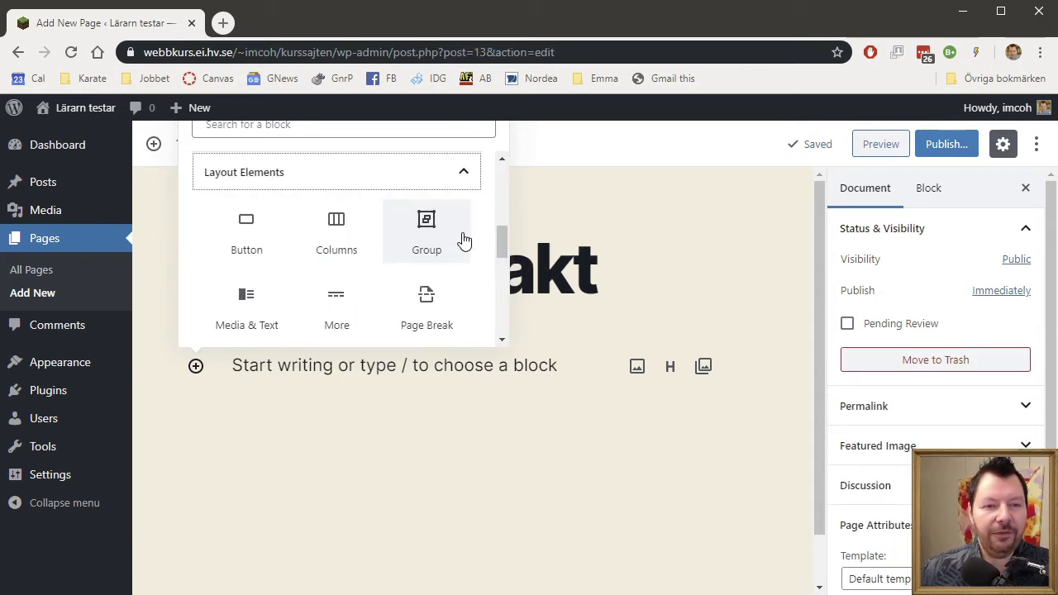
Add a two-equal-column block with the library photo liten_bild_pa_hund in the left column.
left_click(354, 238)
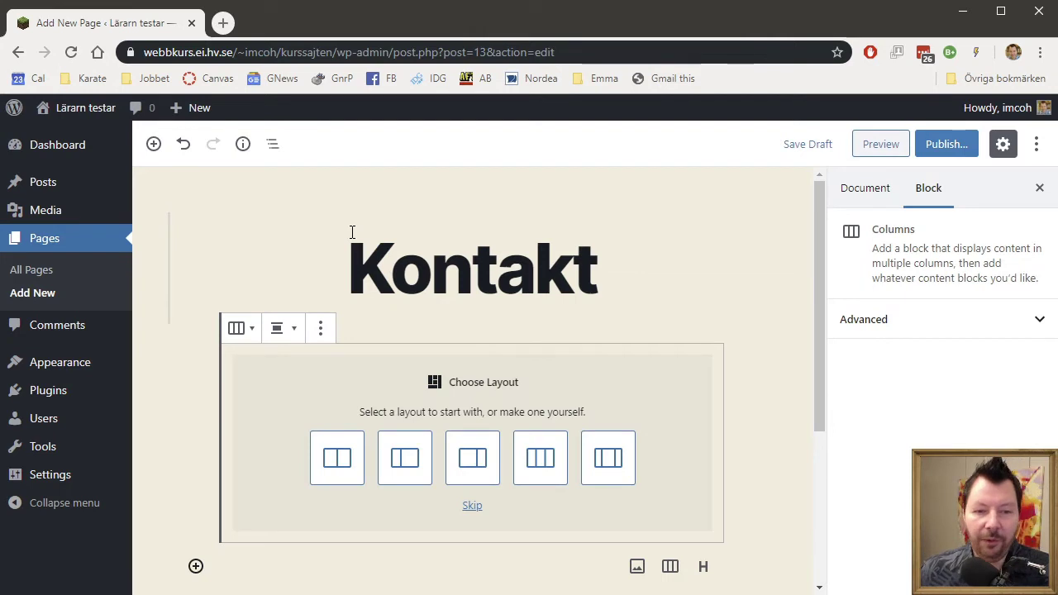
left_click(336, 478)
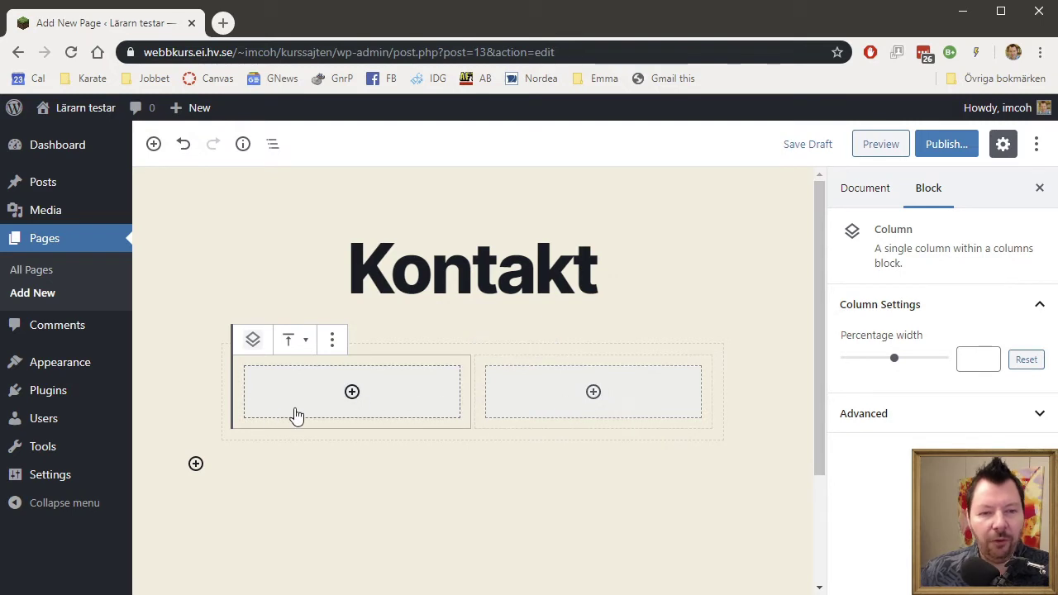
left_click(353, 396)
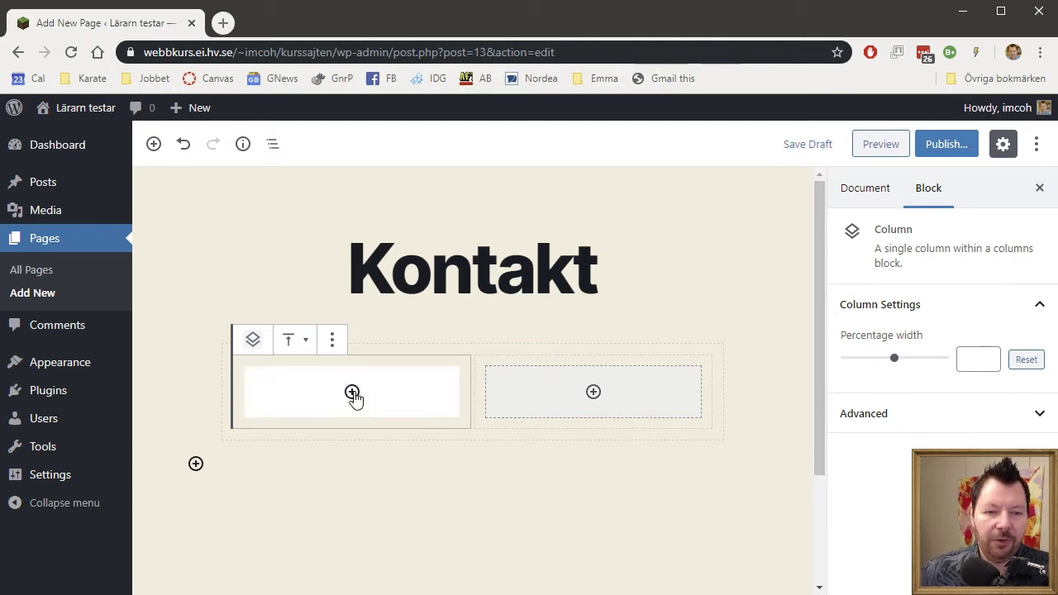
left_click(340, 244)
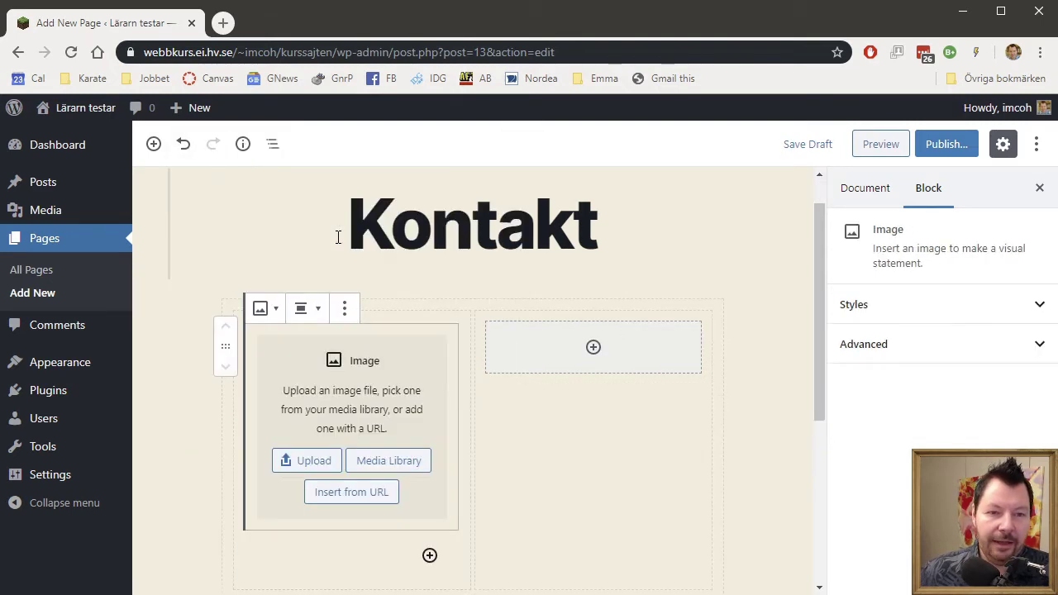
left_click(400, 477)
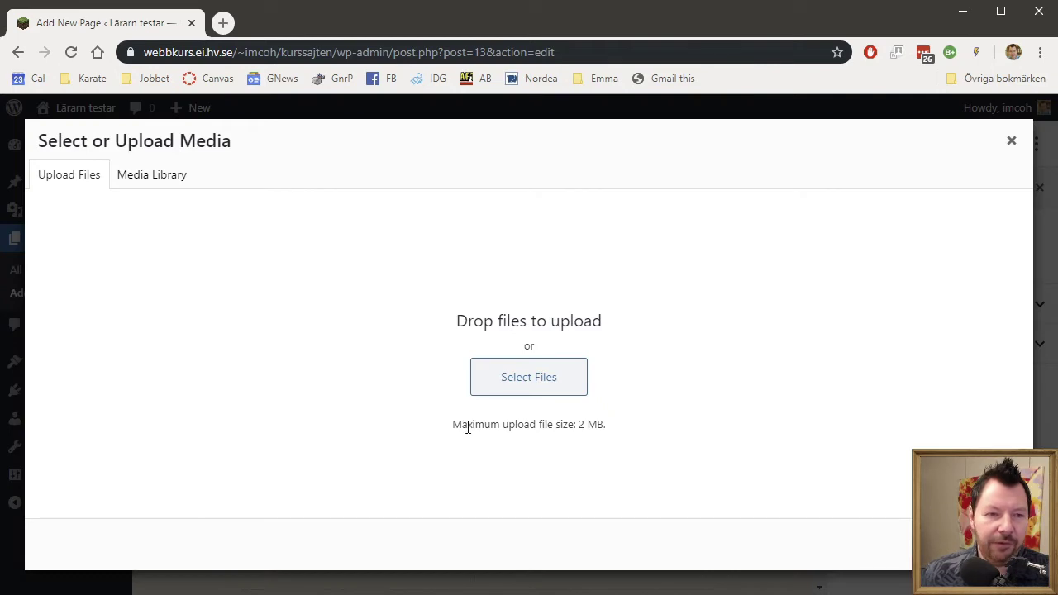
left_click(168, 184)
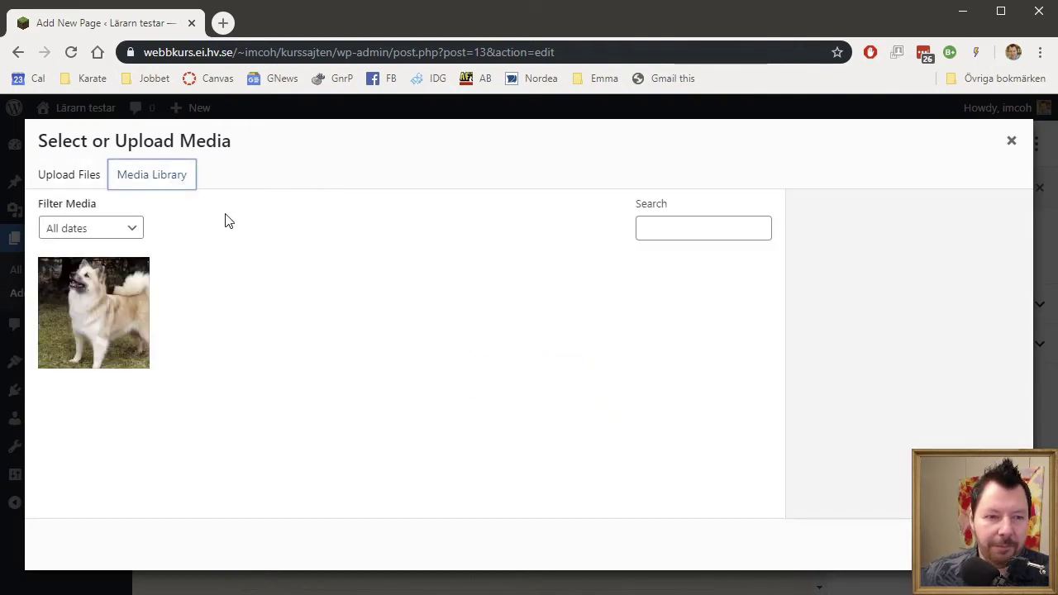
left_click(70, 321)
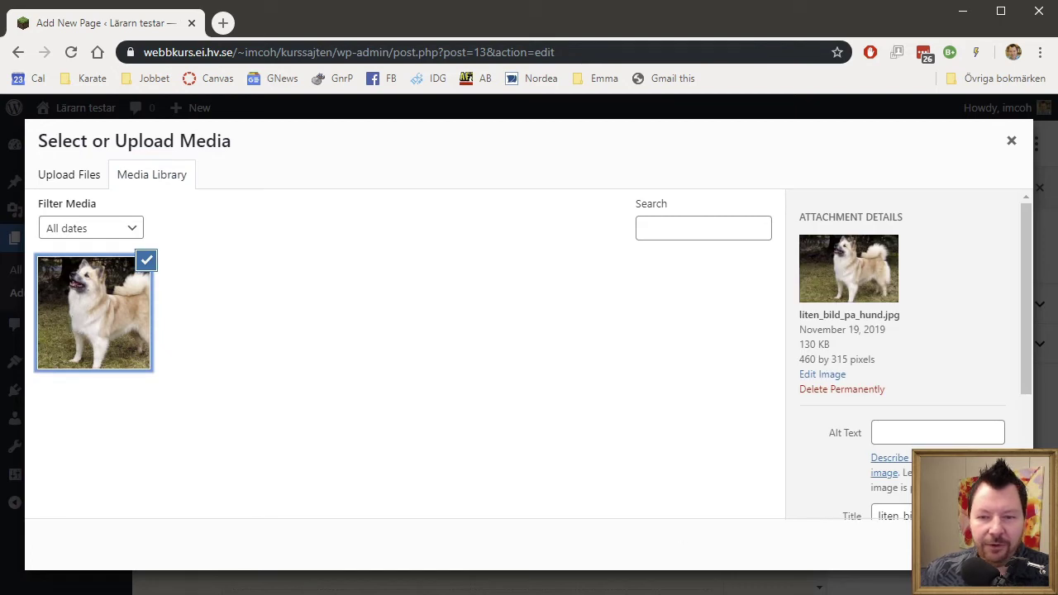
left_click(984, 544)
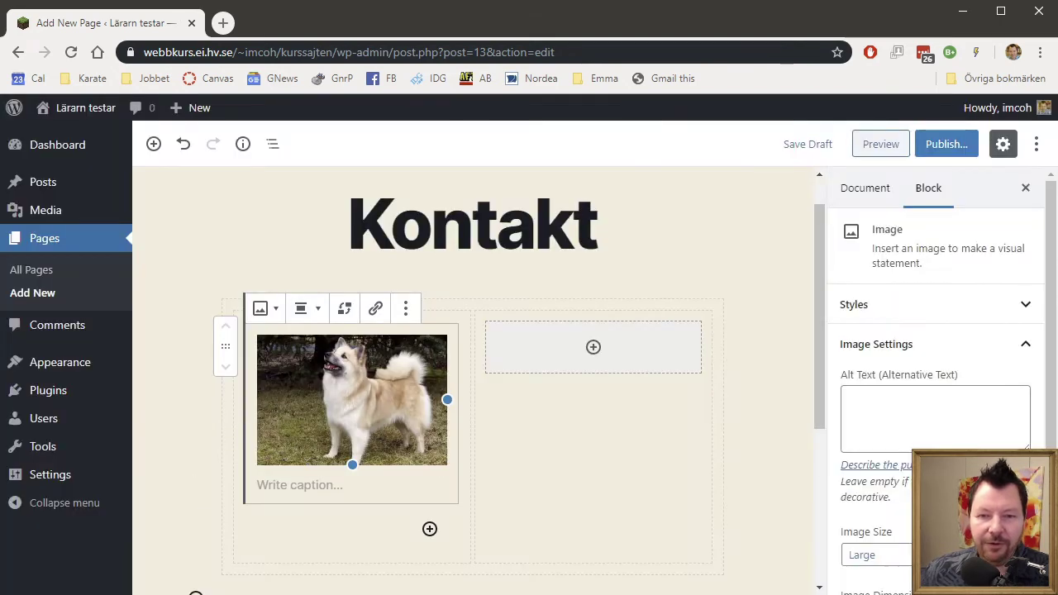
left_click(594, 349)
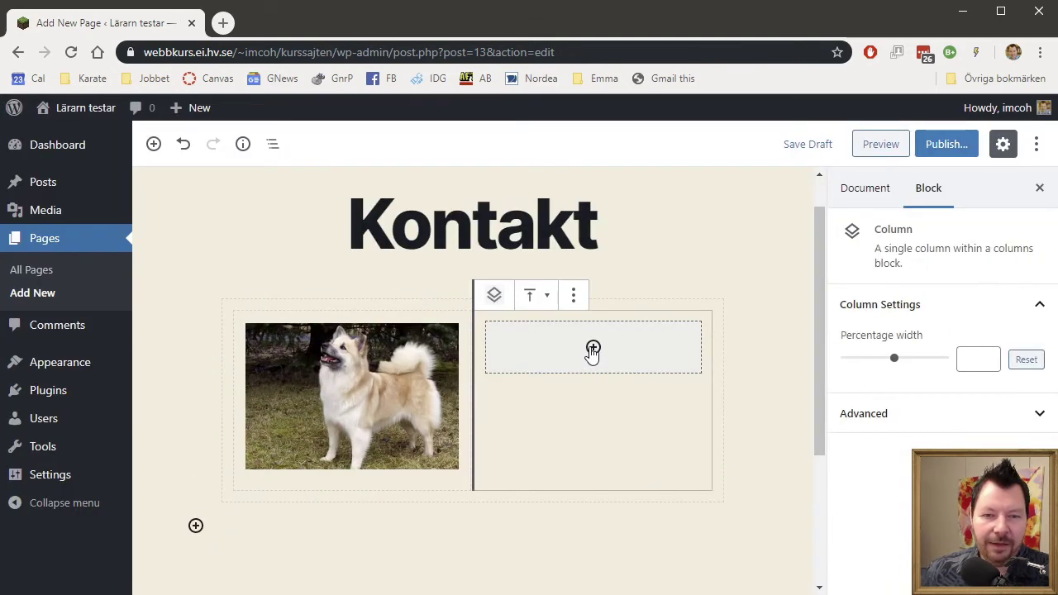
left_click(594, 348)
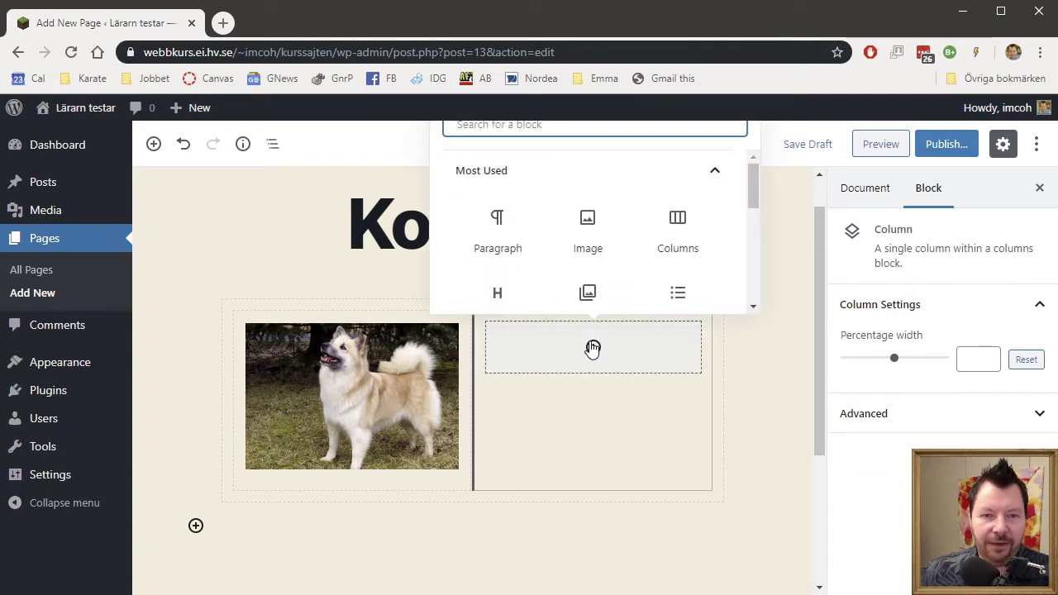
left_click(502, 234)
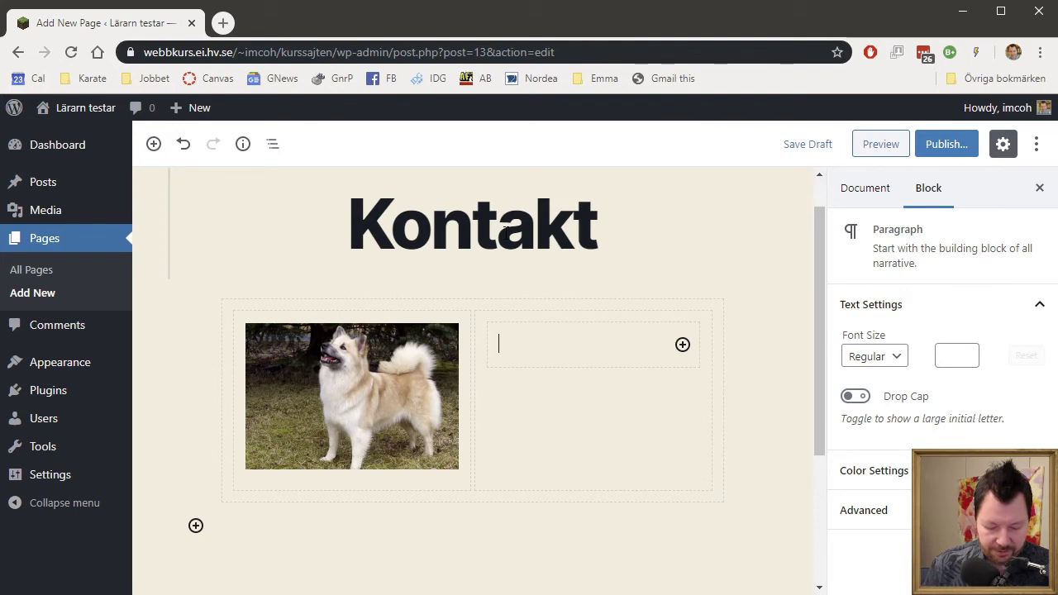
type("@")
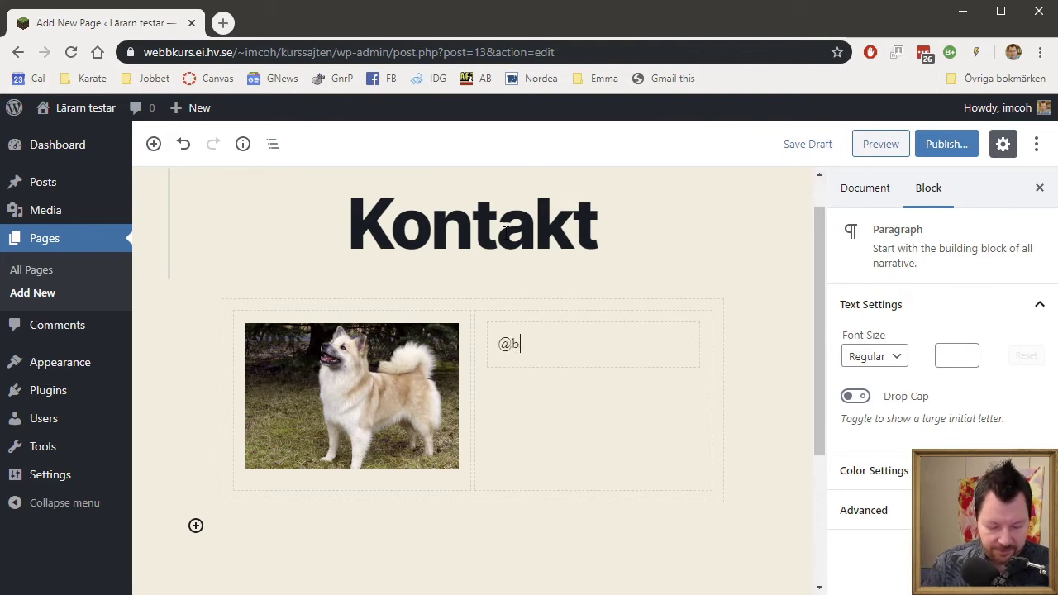
type("bacon")
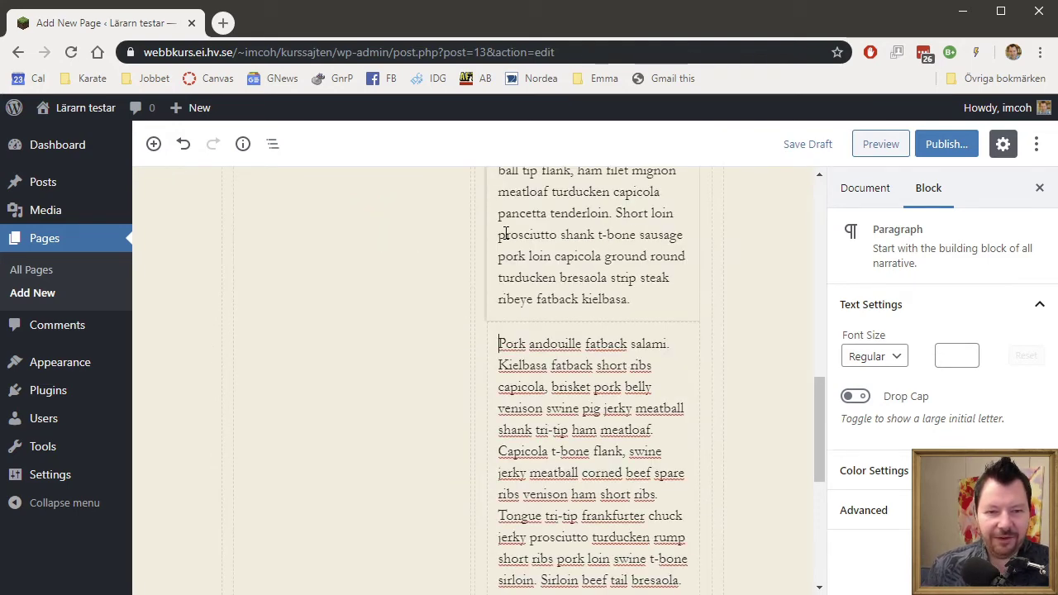
key("shift+Down")
key("shift+Down")
key("shift+Down")
key("shift+Down")
key("shift+Down")
key("shift+Down")
key("shift+Down")
key("shift+Down")
key("shift+Down")
key("shift+Down")
key("shift+Down")
key("shift+Down")
key("shift+Down")
key("shift+Down")
key("shift+Down")
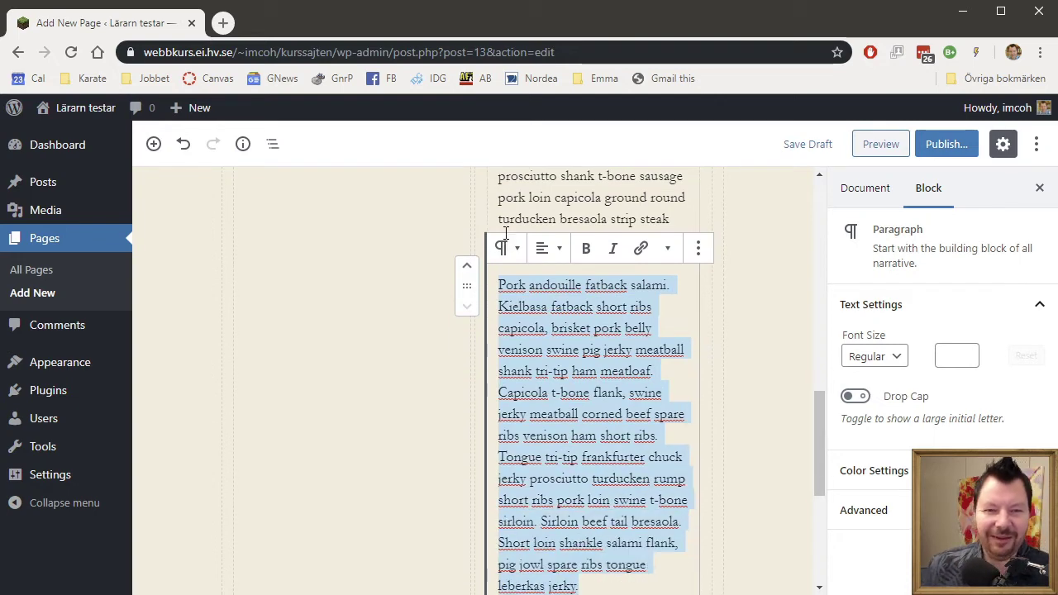
key("BackSpace")
Remove the Strip steak paragraph and the trailing sentences from 'Tail' onward.
scroll(579, 331, "up", 5)
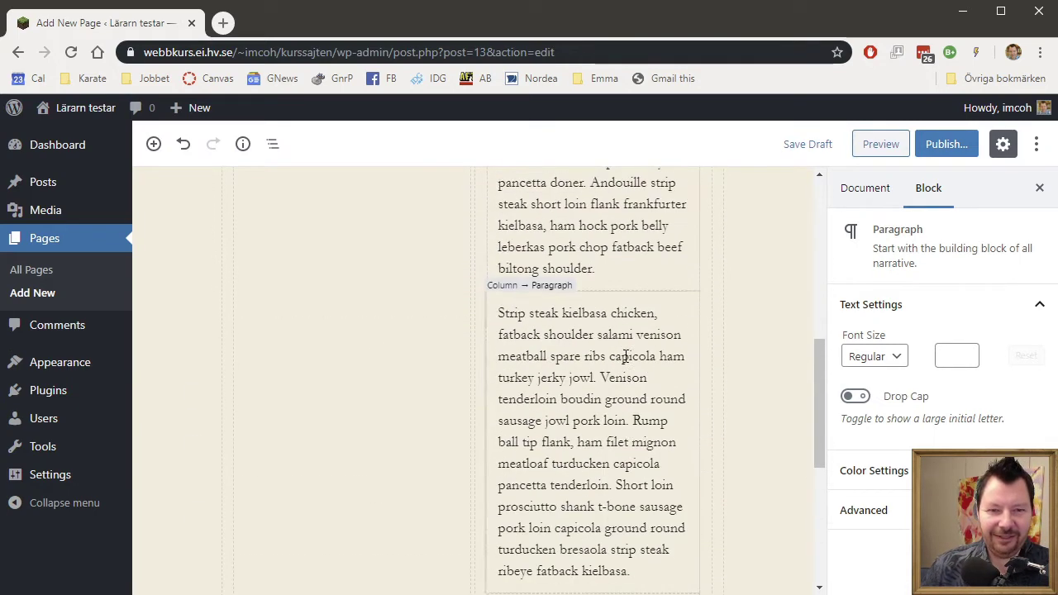
left_click(501, 392)
key("ctrl+shift+End")
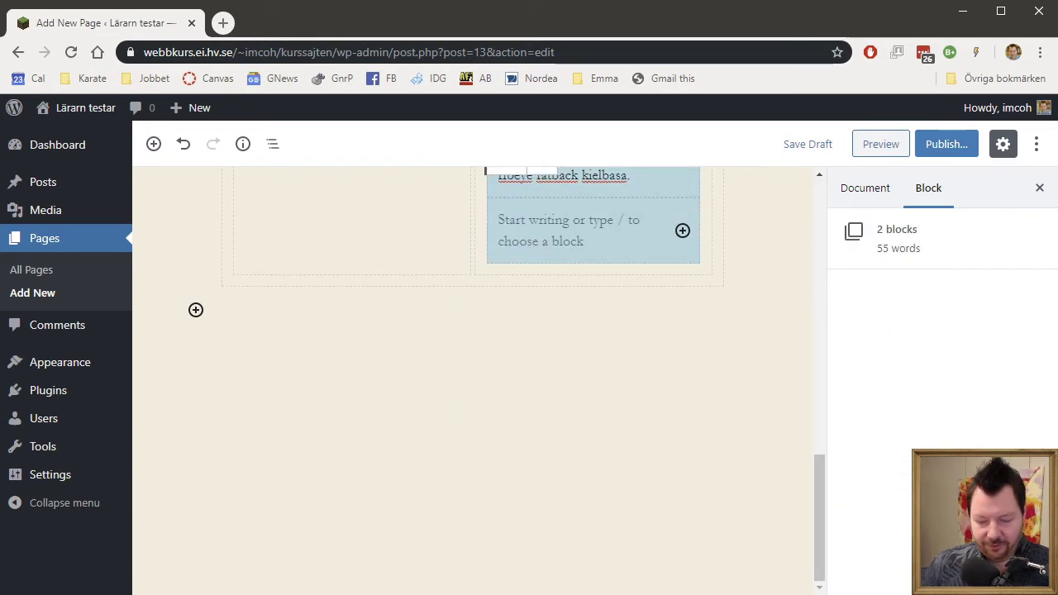
key("shift+Up")
scroll(685, 508, "up", 4)
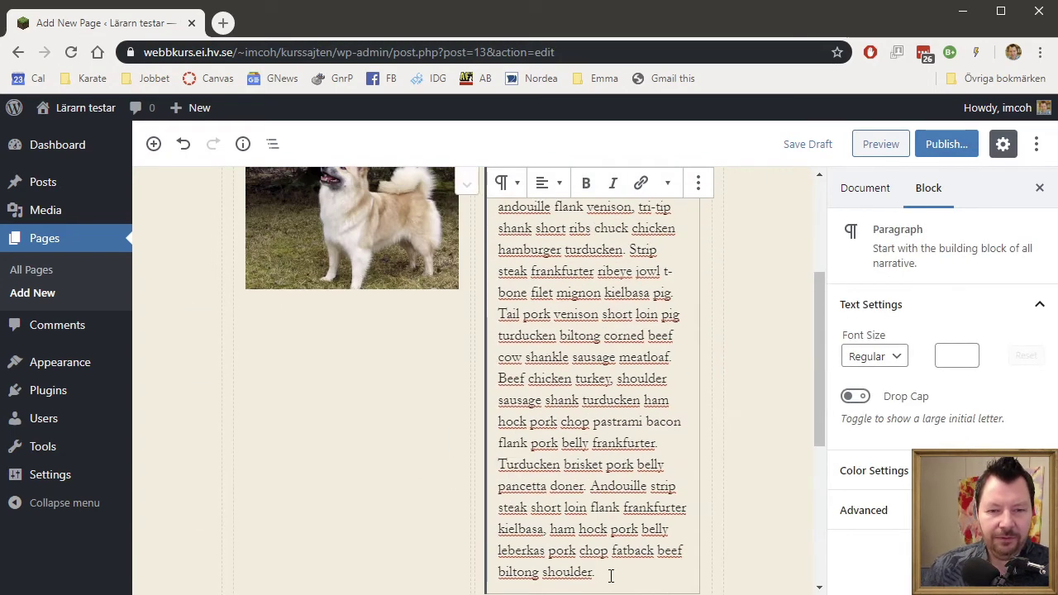
left_click_drag(610, 577, 465, 314)
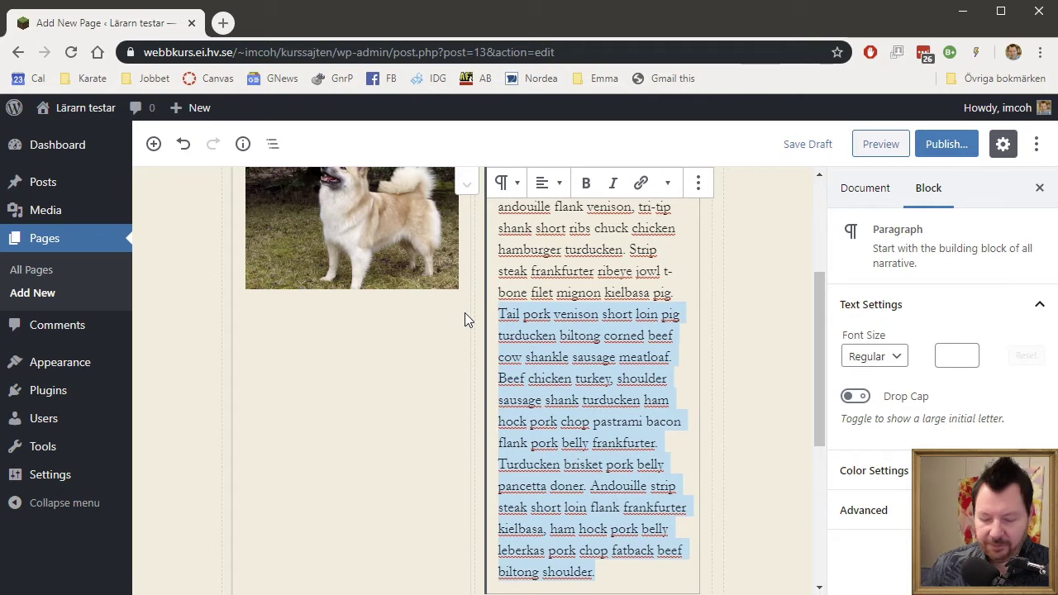
key("BackSpace")
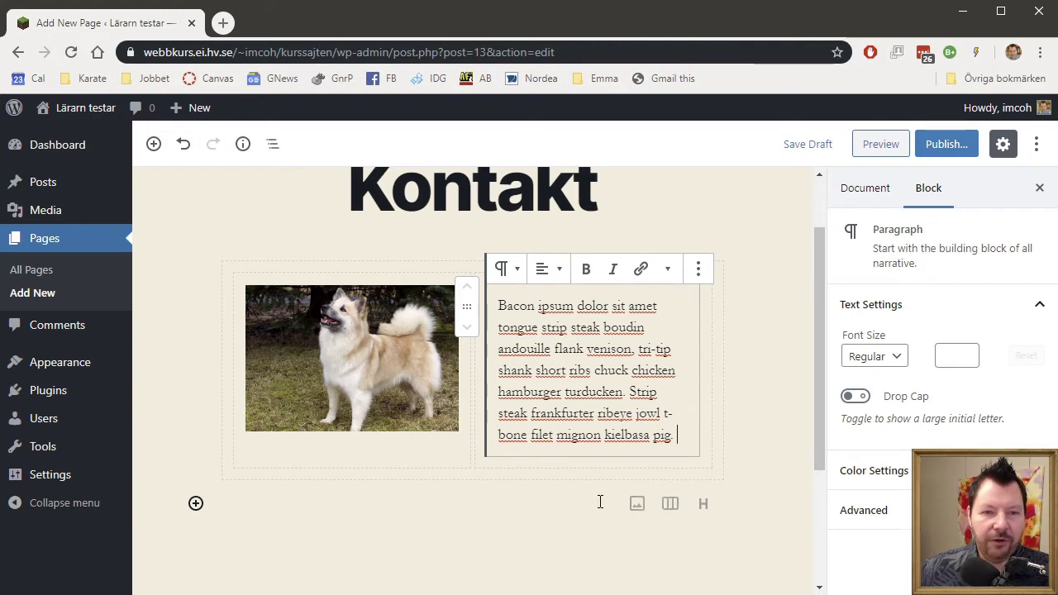
scroll(676, 514, "up", 1)
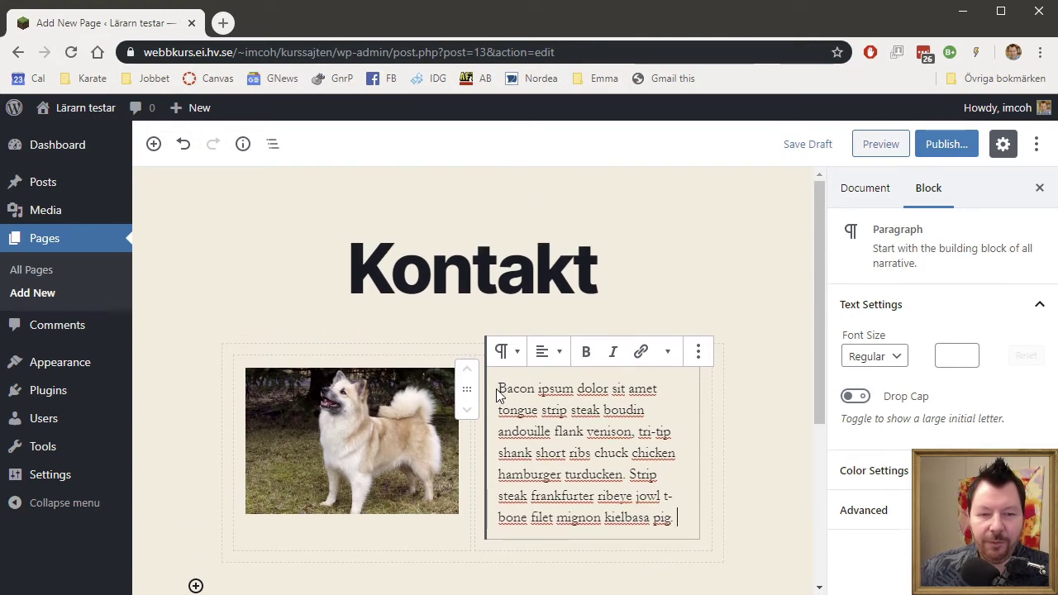
Publish the Kontakt page and view it live on the site.
left_click(959, 146)
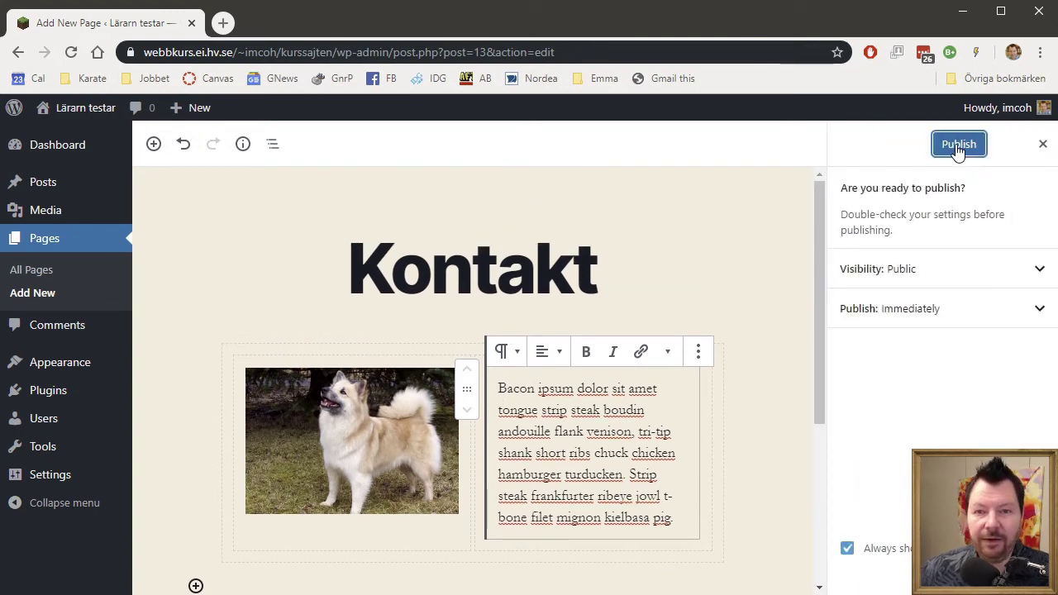
left_click(958, 147)
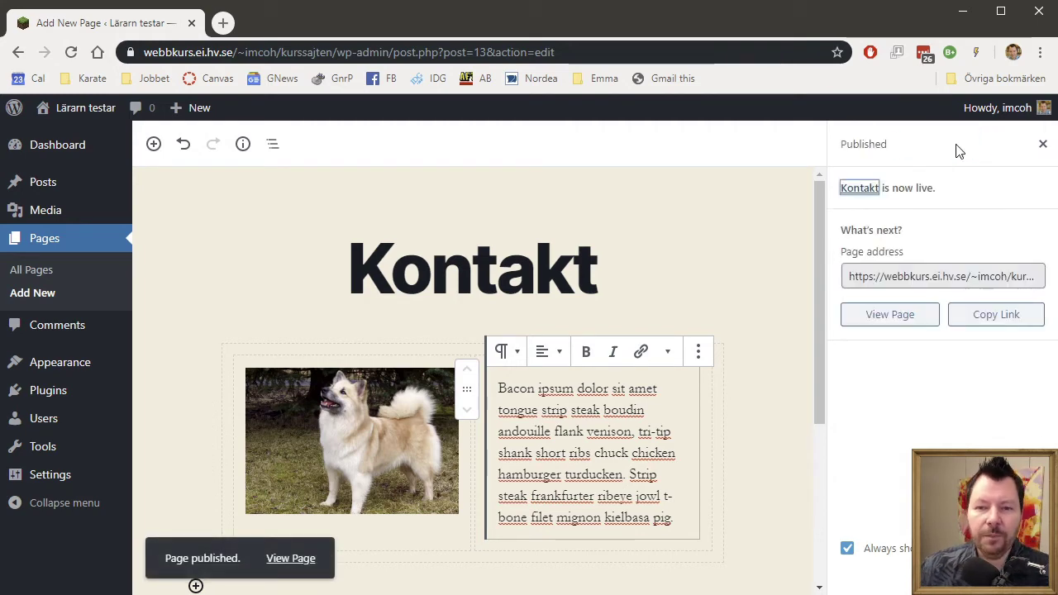
left_click(905, 319)
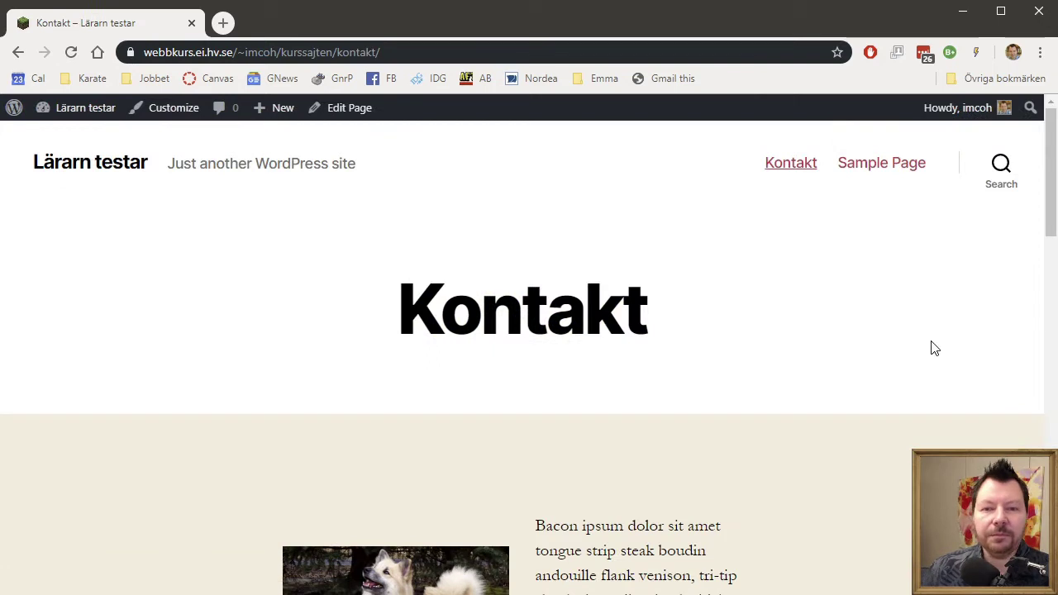
scroll(916, 349, "down", 4)
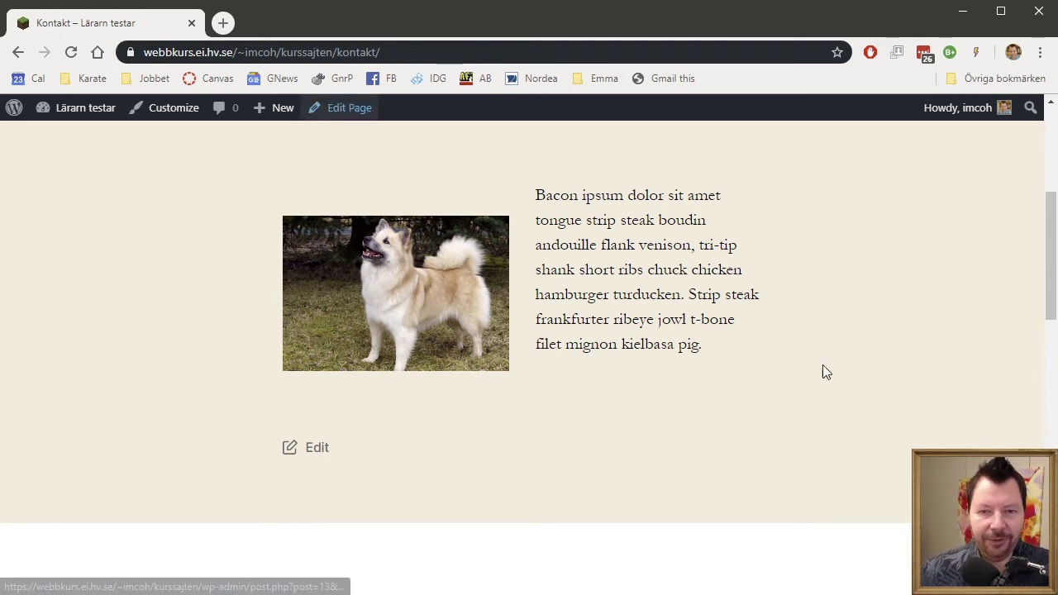
scroll(822, 366, "up", 4)
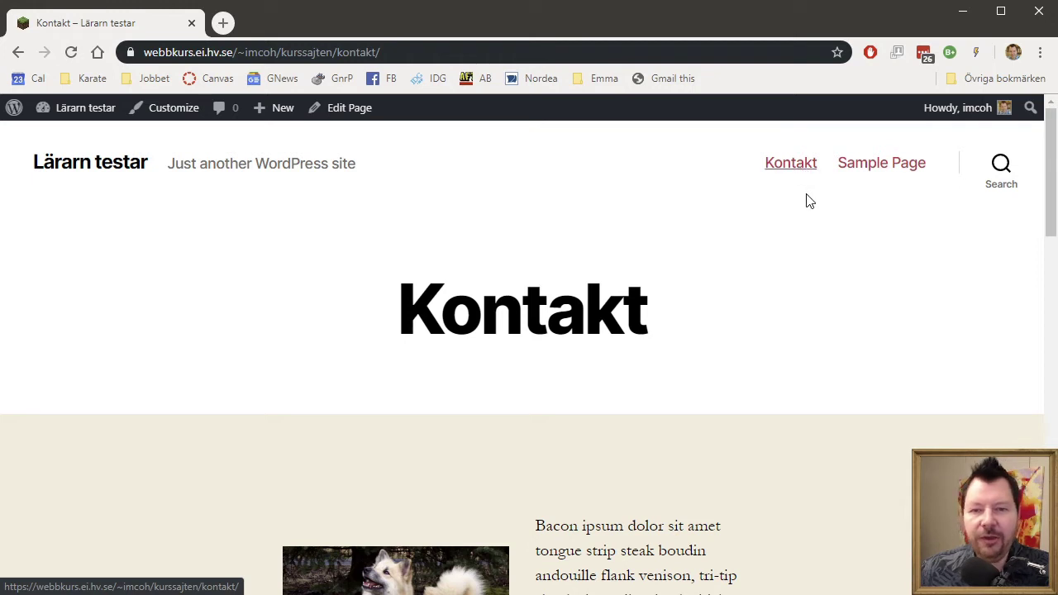
Look through the Sample Page via the site menu, then return to Kontakt.
left_click(890, 167)
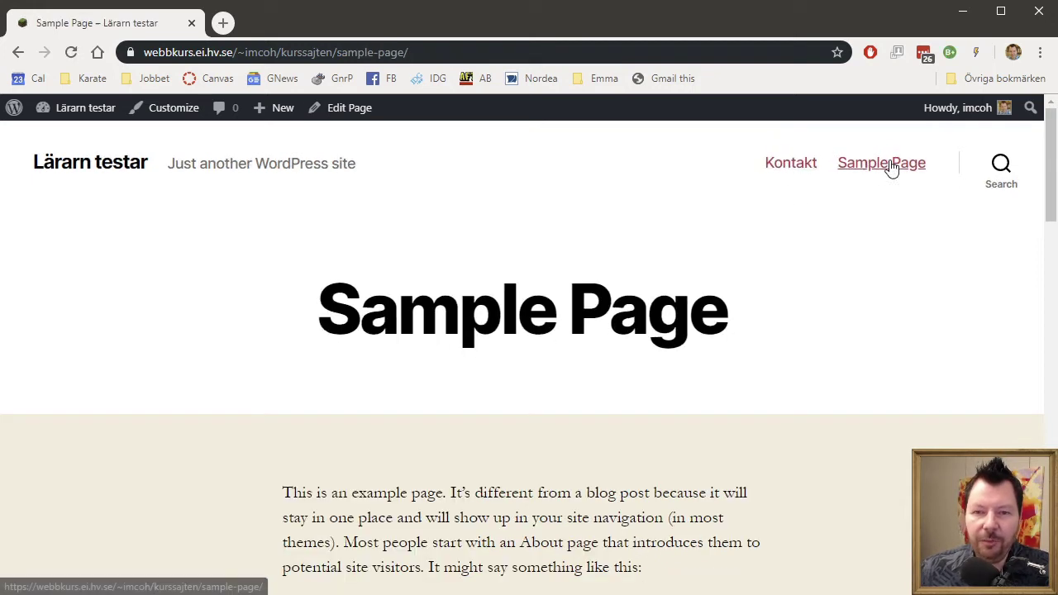
scroll(752, 291, "down", 3)
scroll(754, 281, "down", 3)
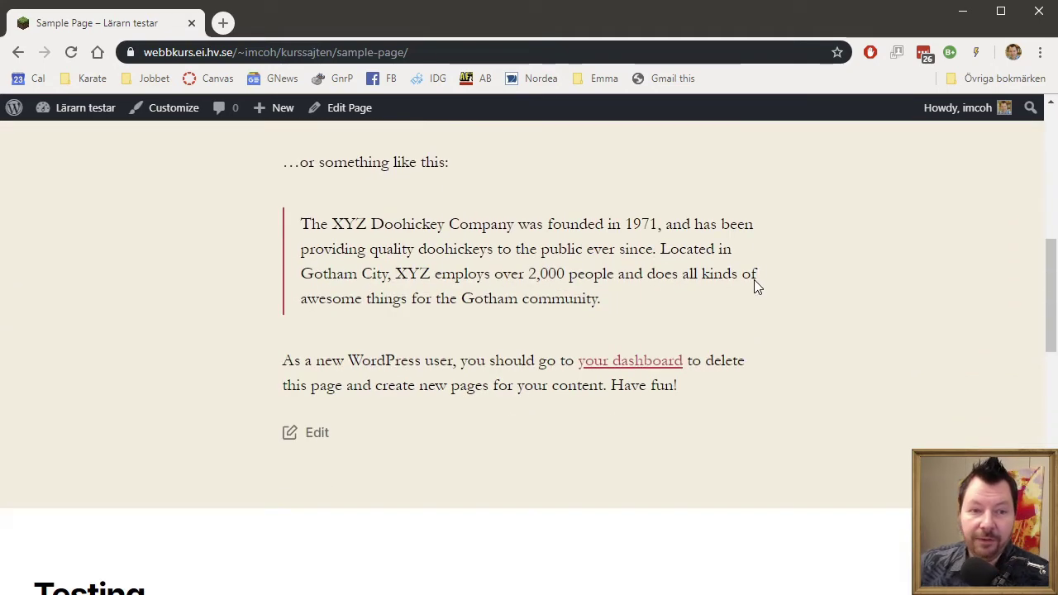
scroll(754, 281, "down", 3)
scroll(759, 280, "up", 6)
scroll(758, 285, "up", 4)
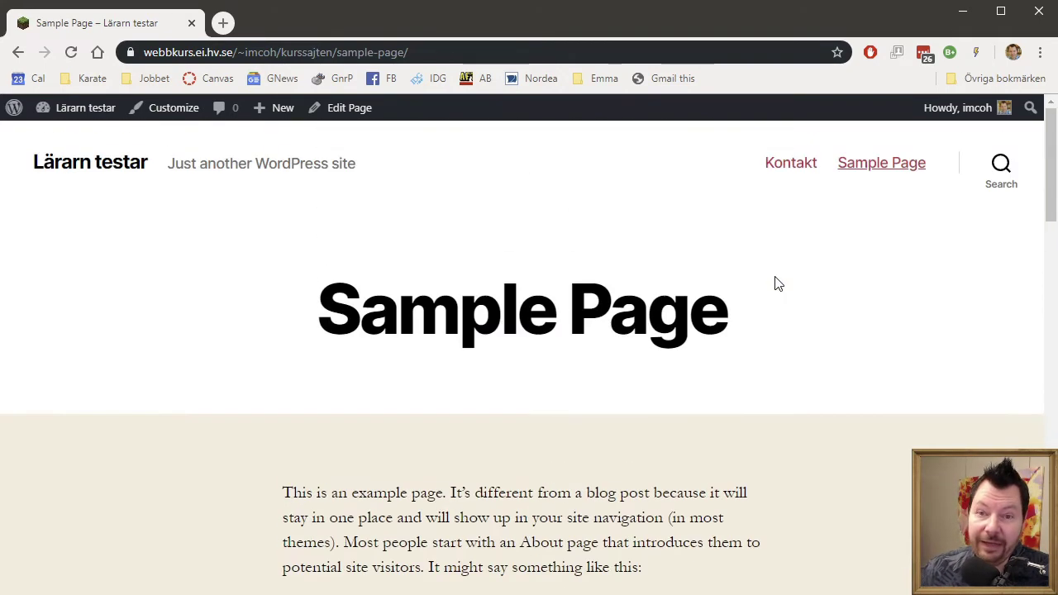
left_click(804, 168)
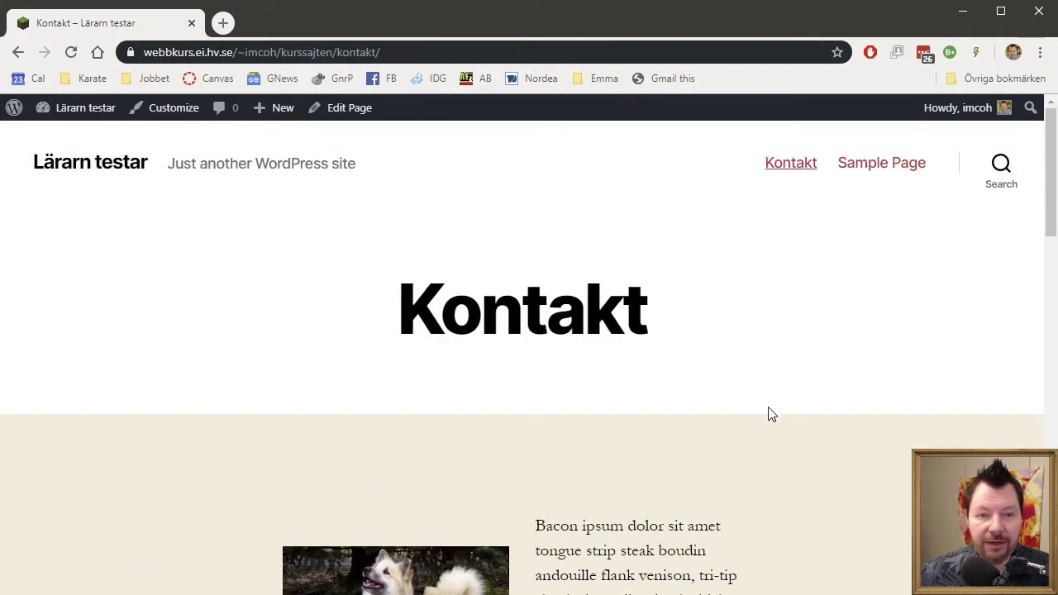
scroll(768, 411, "down", 4)
scroll(767, 409, "up", 4)
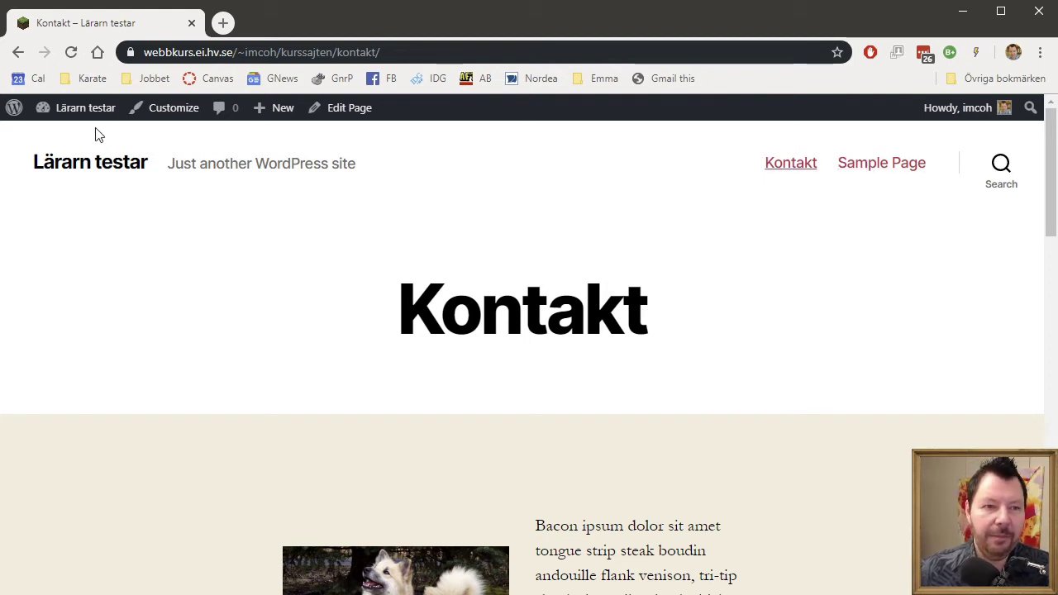
Open the Menus admin page from the site-name dropdown and look over its empty menu setup.
mouse_move(97, 112)
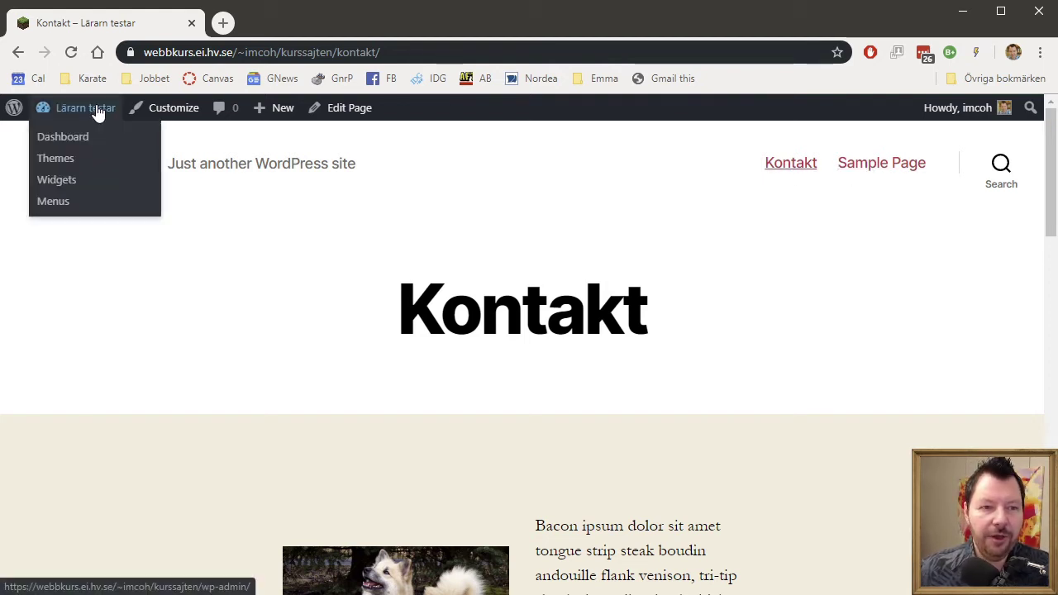
left_click(58, 203)
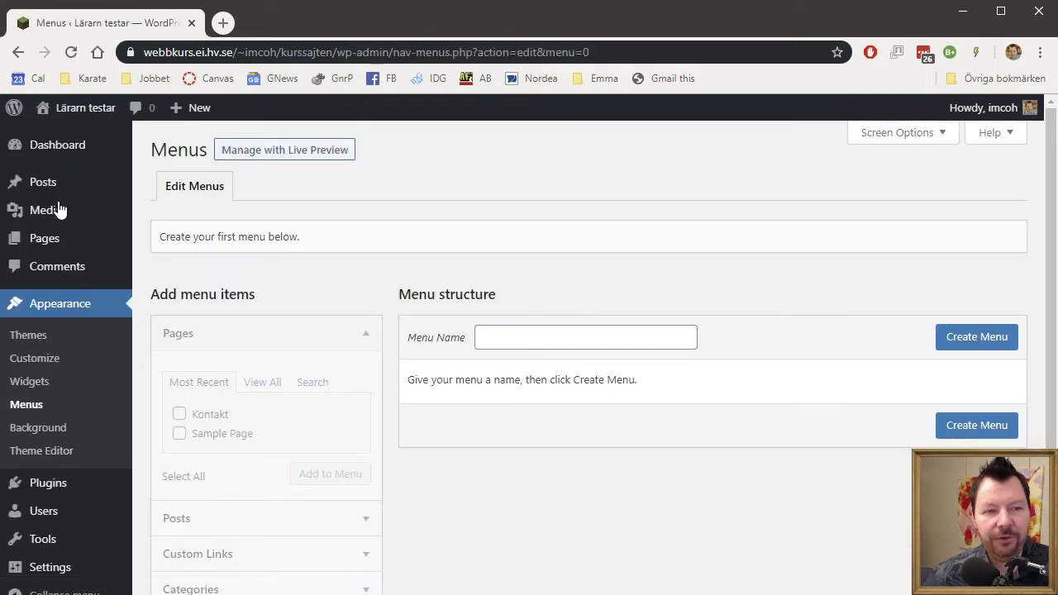
scroll(659, 511, "down", 2)
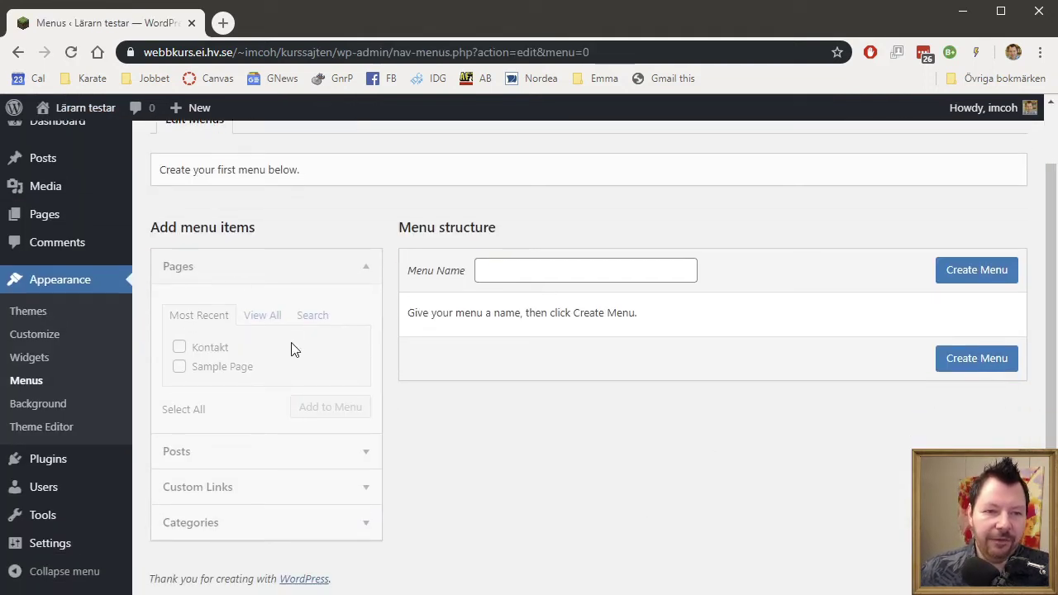
scroll(295, 427, "up", 1)
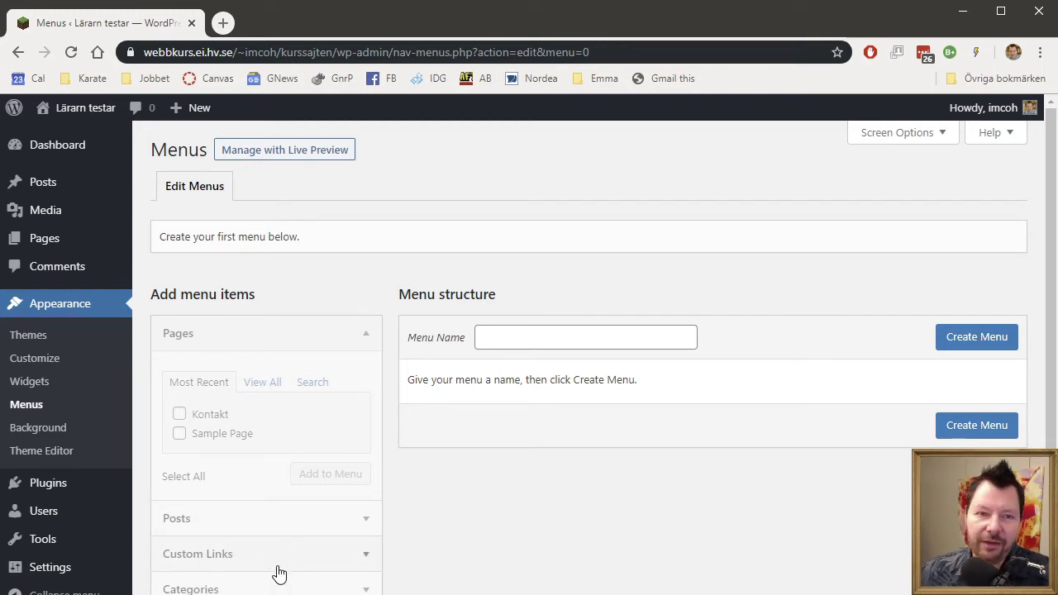
mouse_move(130, 221)
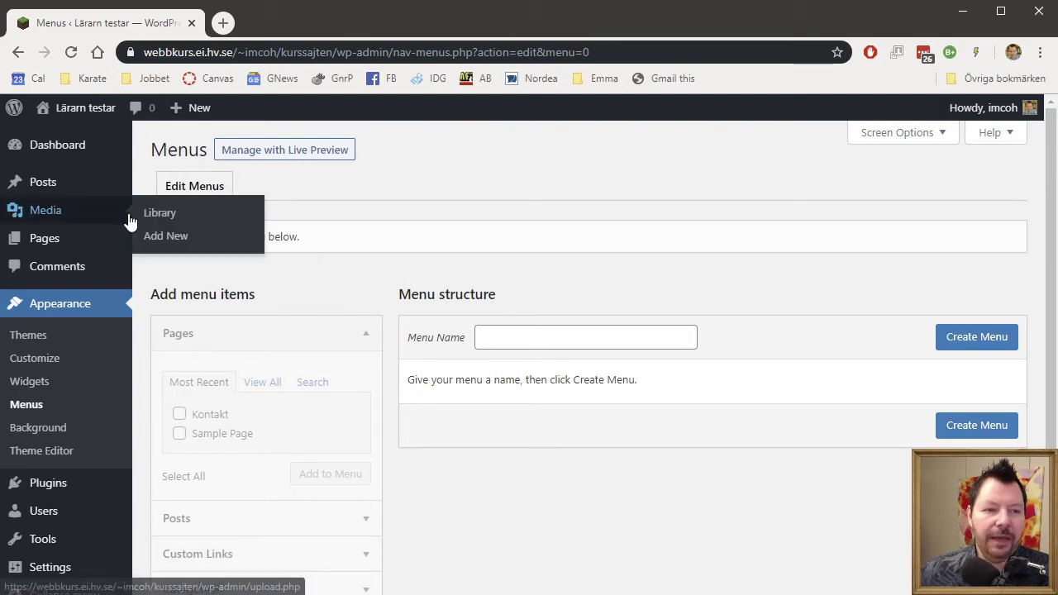
Try uploading stor_bild_pa_hund.jpg to the Media Library and highlight the 2 MB upload limit.
left_click(84, 214)
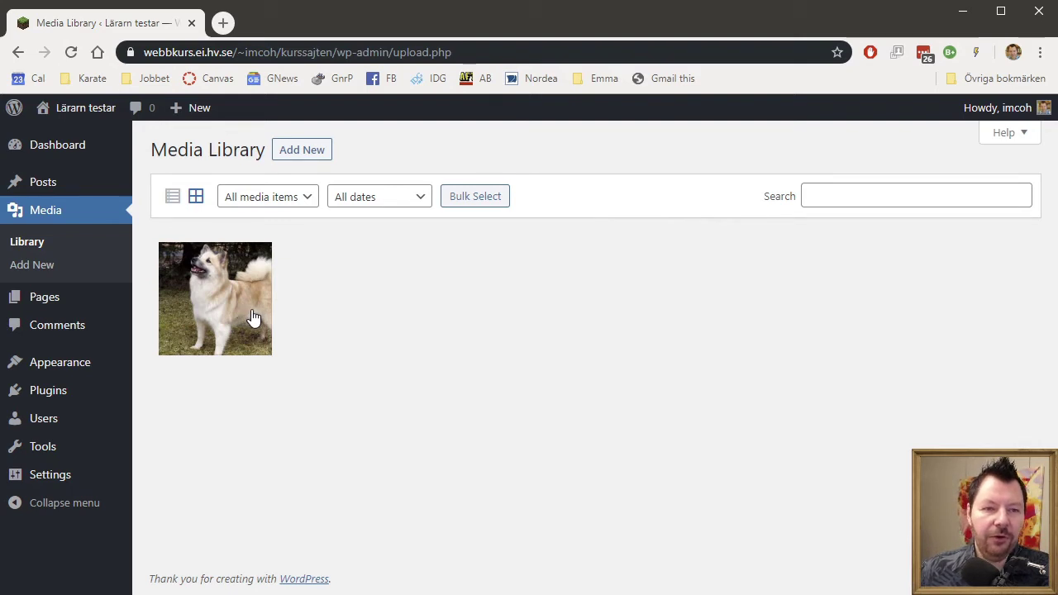
left_click(321, 151)
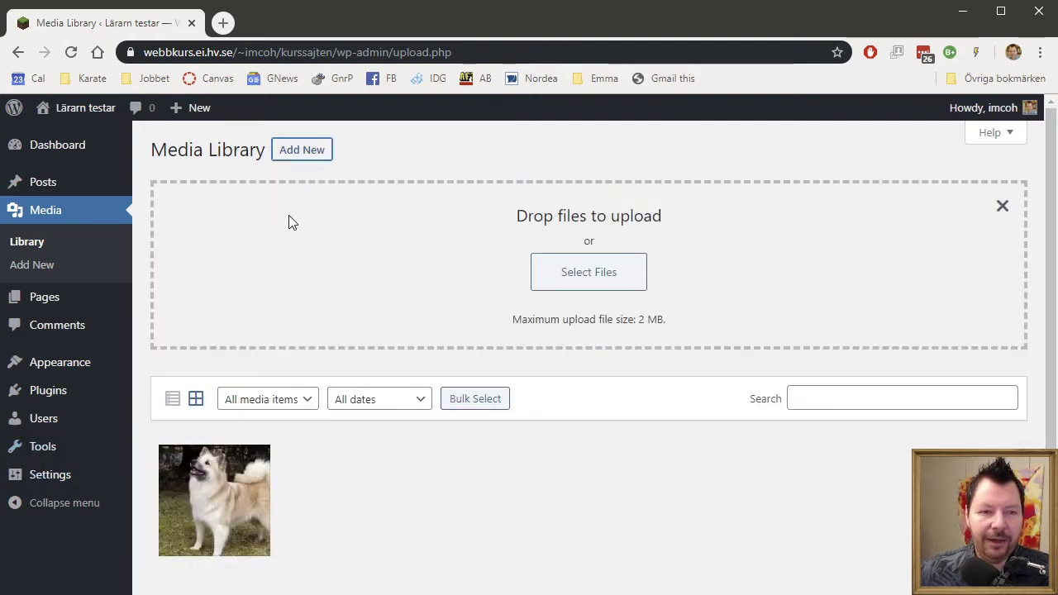
left_click_drag(5, 283, 591, 312)
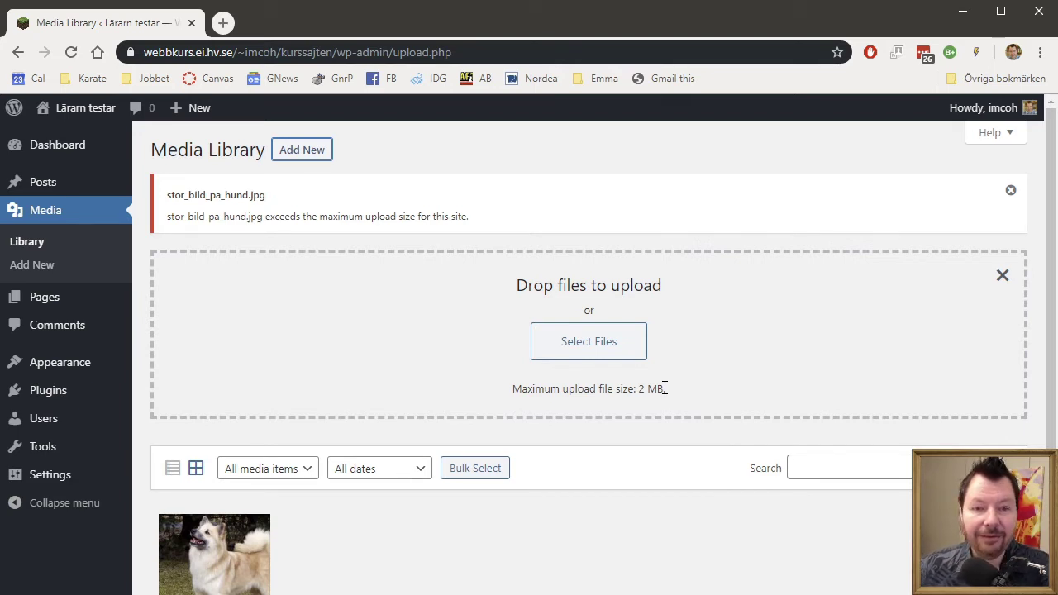
left_click_drag(0, 447, 588, 314)
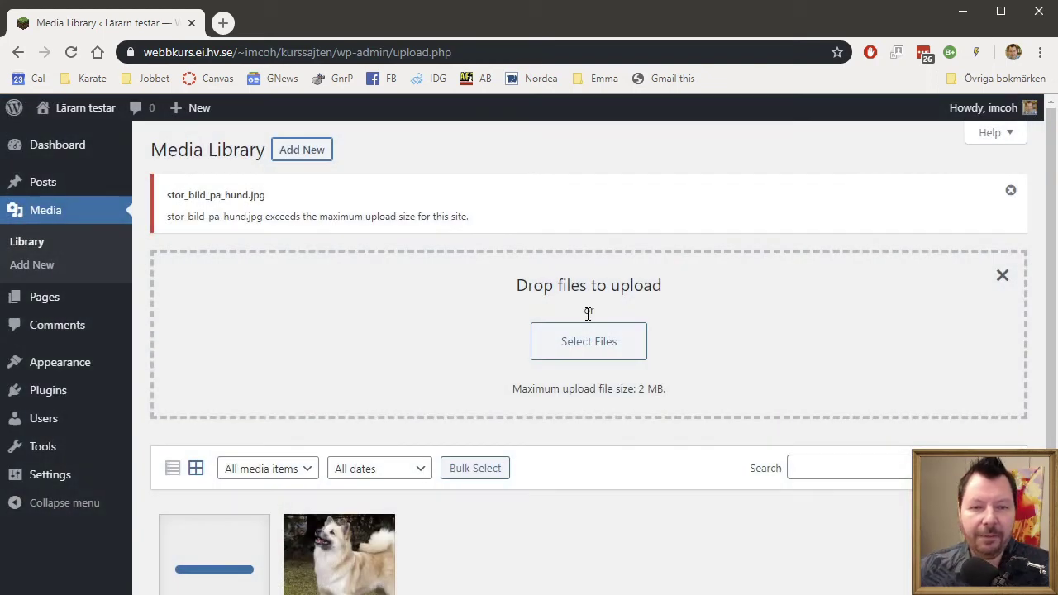
scroll(662, 498, "down", 1)
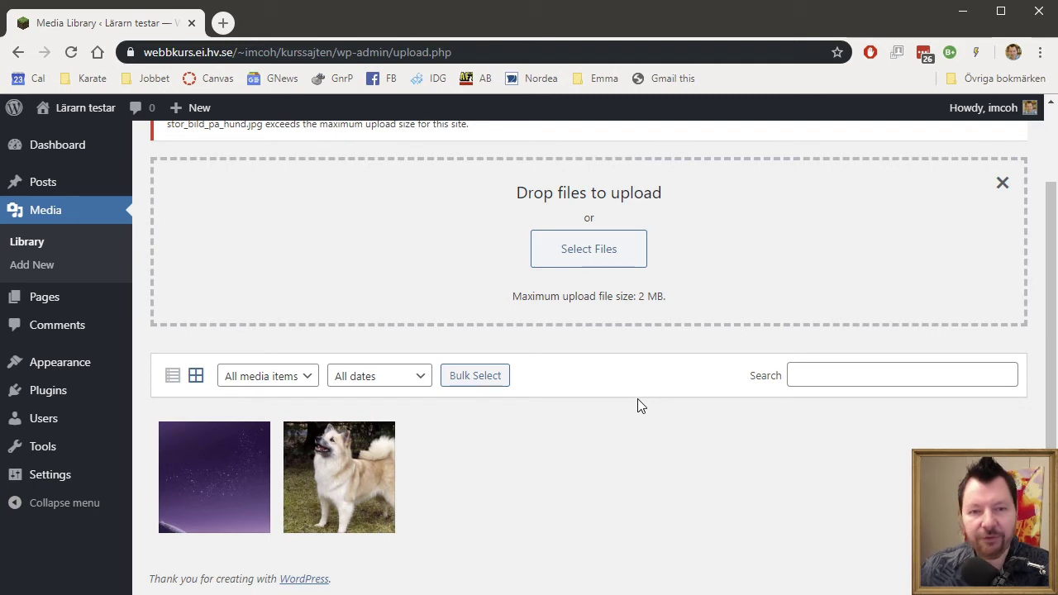
left_click_drag(642, 296, 714, 298)
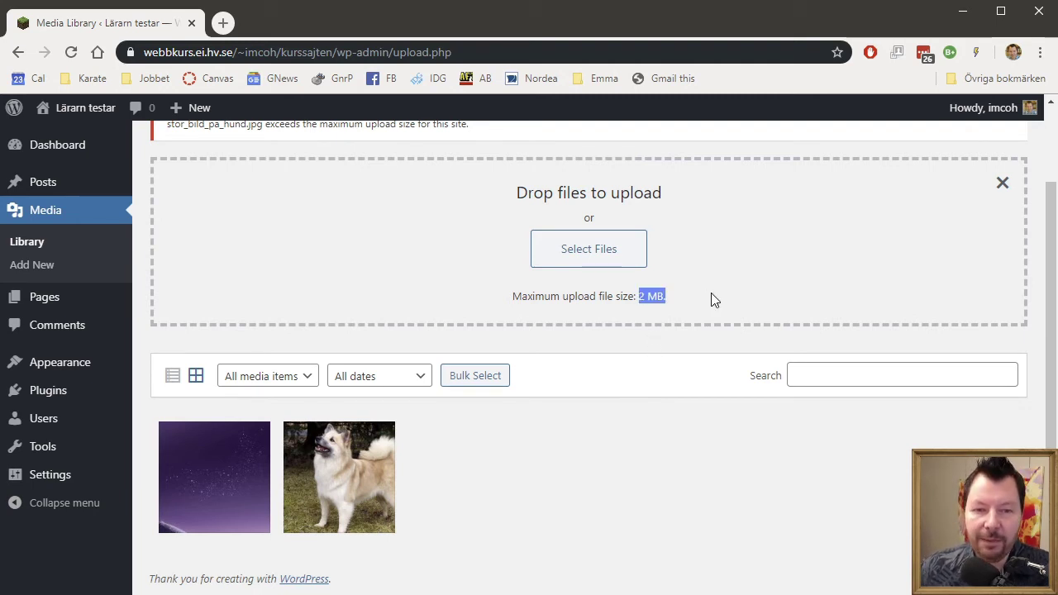
left_click(656, 298)
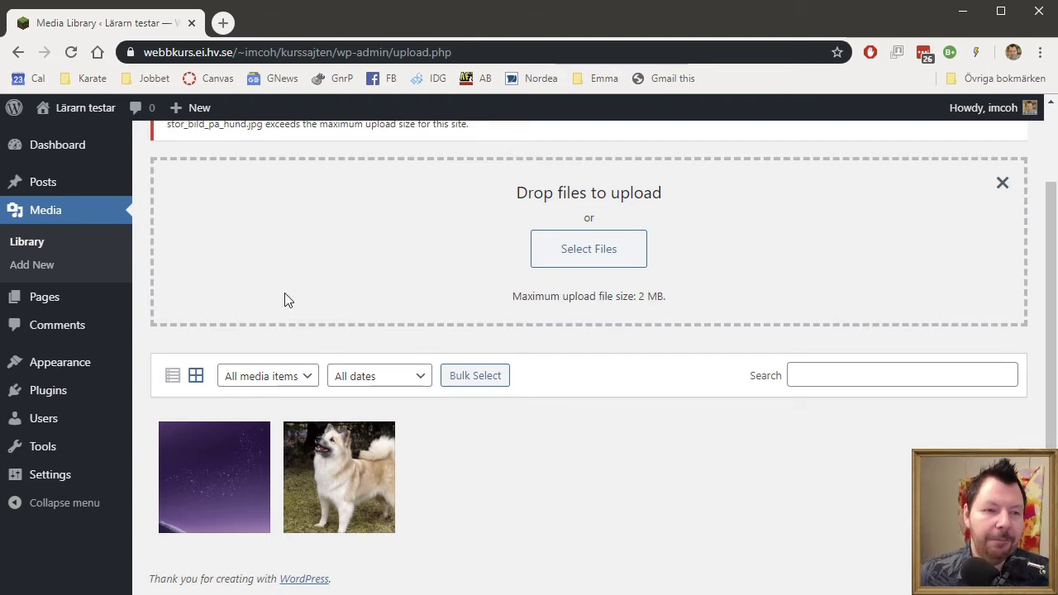
Open the Comments admin page to see the two approved comments.
left_click(87, 329)
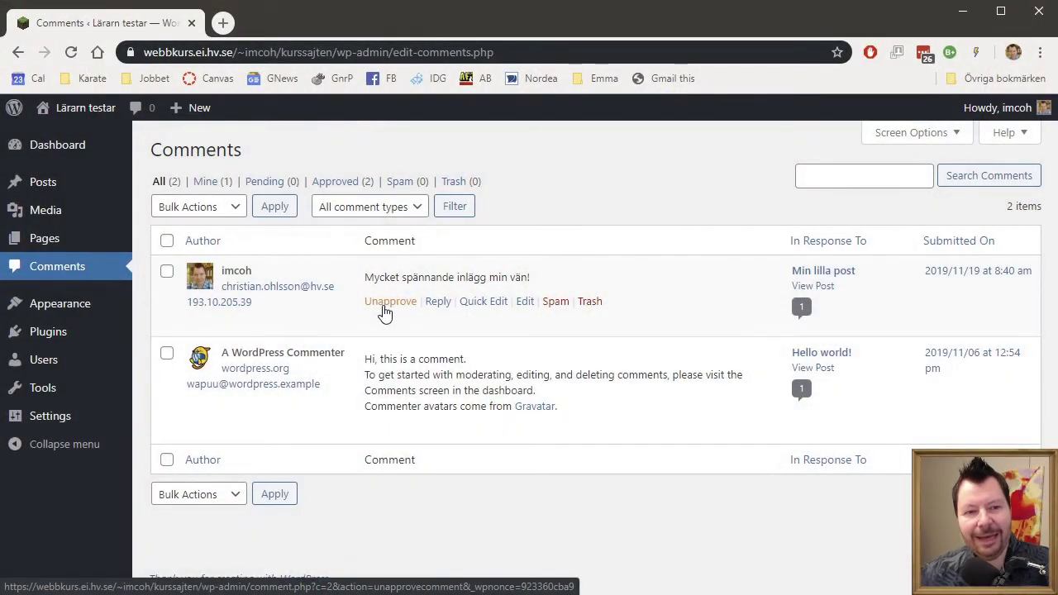
Open Appearance > Themes and review Twenty Twenty (active), Twenty Nineteen and Twenty Seventeen.
mouse_move(110, 320)
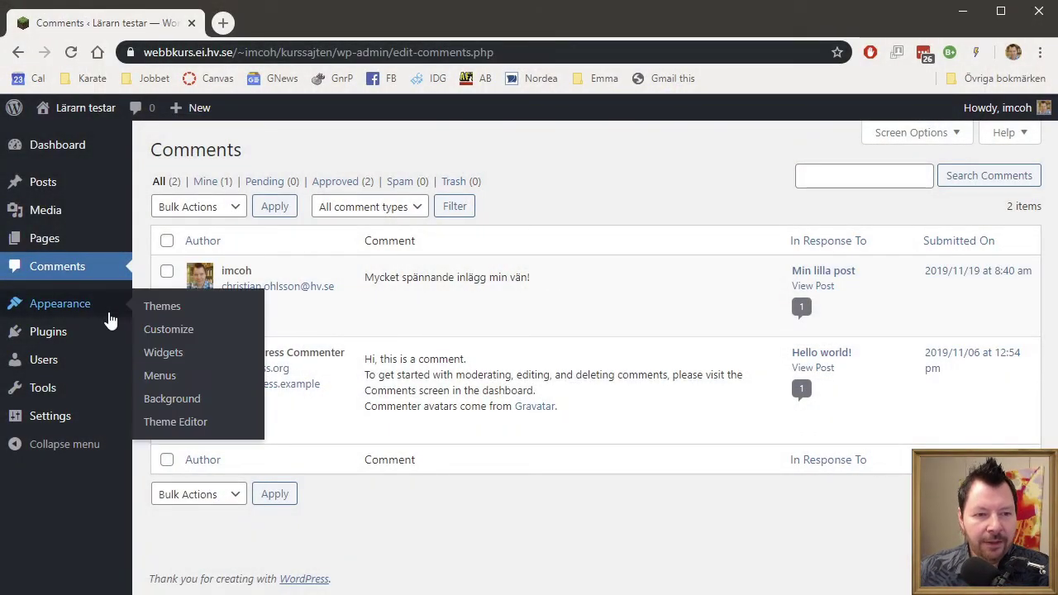
left_click(85, 308)
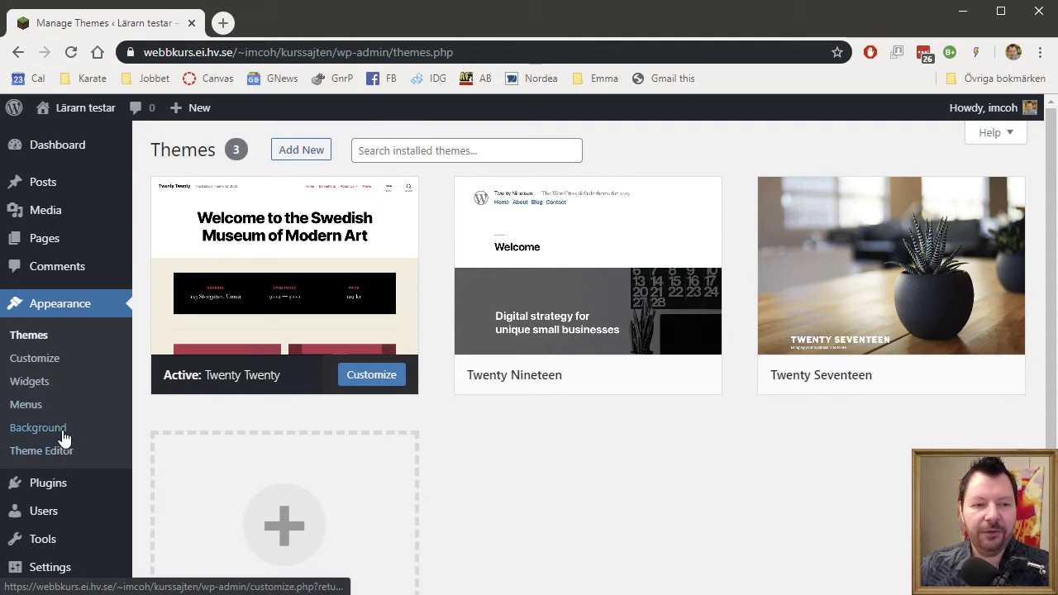
left_click(40, 342)
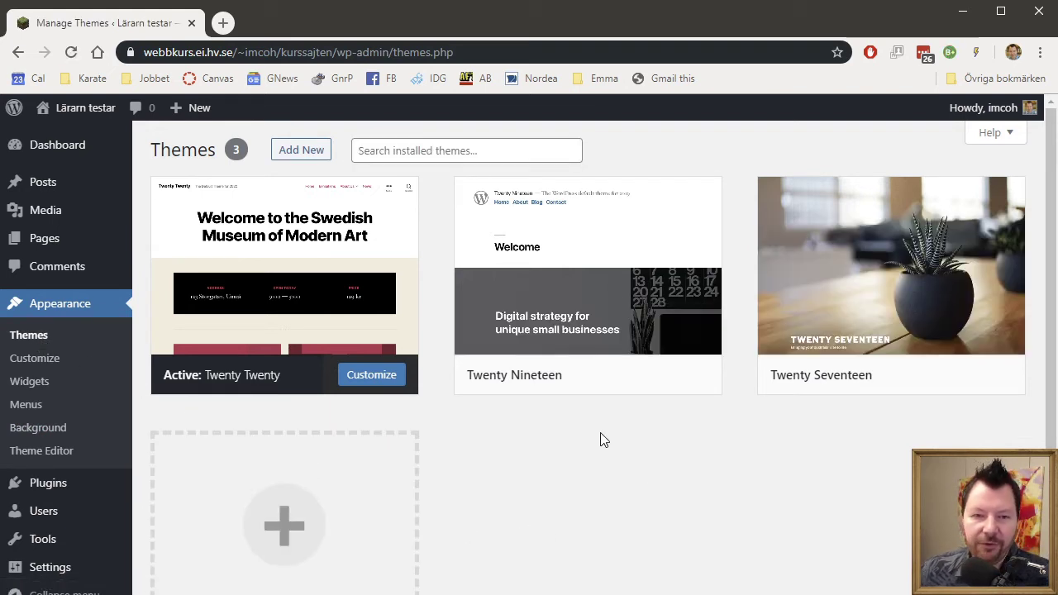
scroll(616, 438, "down", 1)
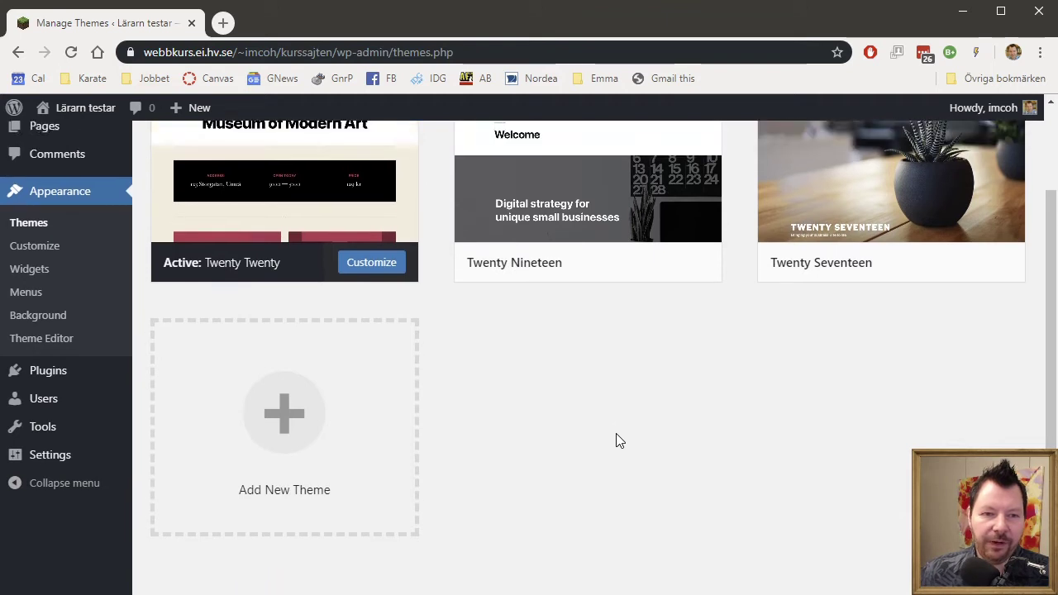
scroll(616, 440, "up", 1)
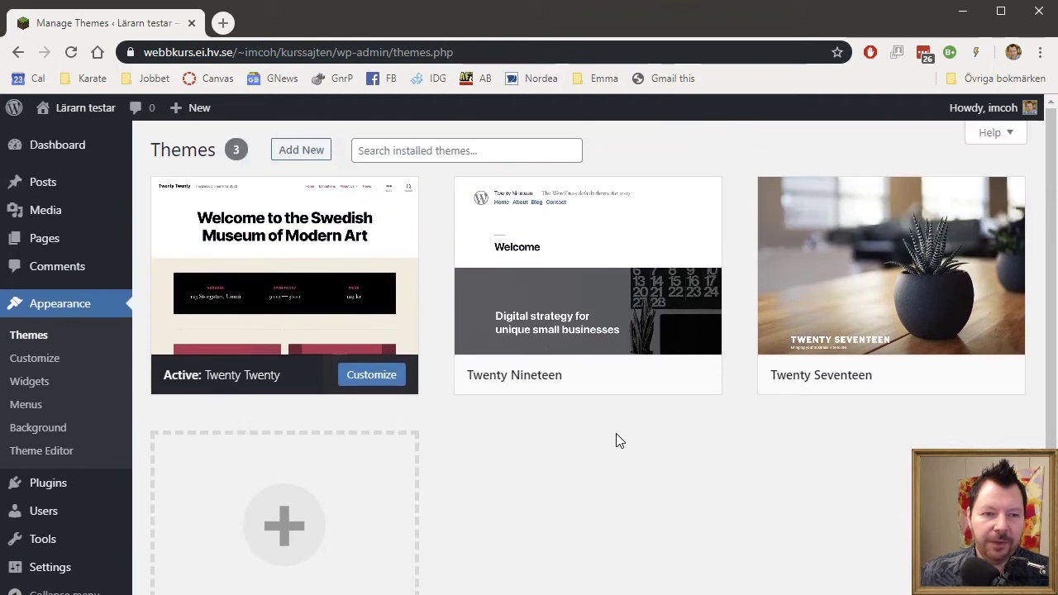
Open the Customizer for the active Twenty Twenty theme and scroll its section list.
left_click(36, 367)
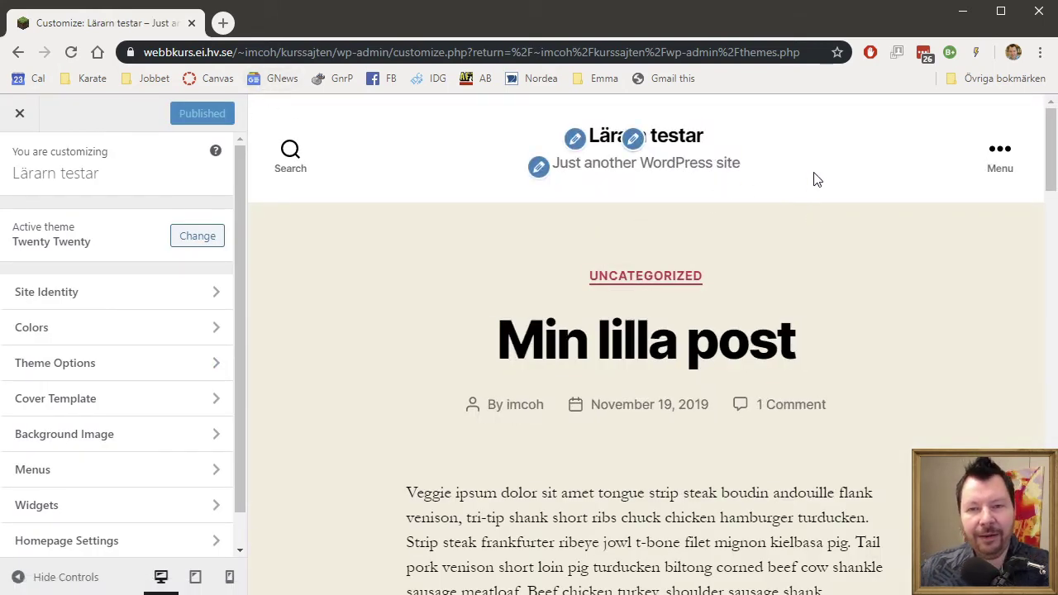
scroll(823, 177, "down", 1)
scroll(827, 179, "down", 12)
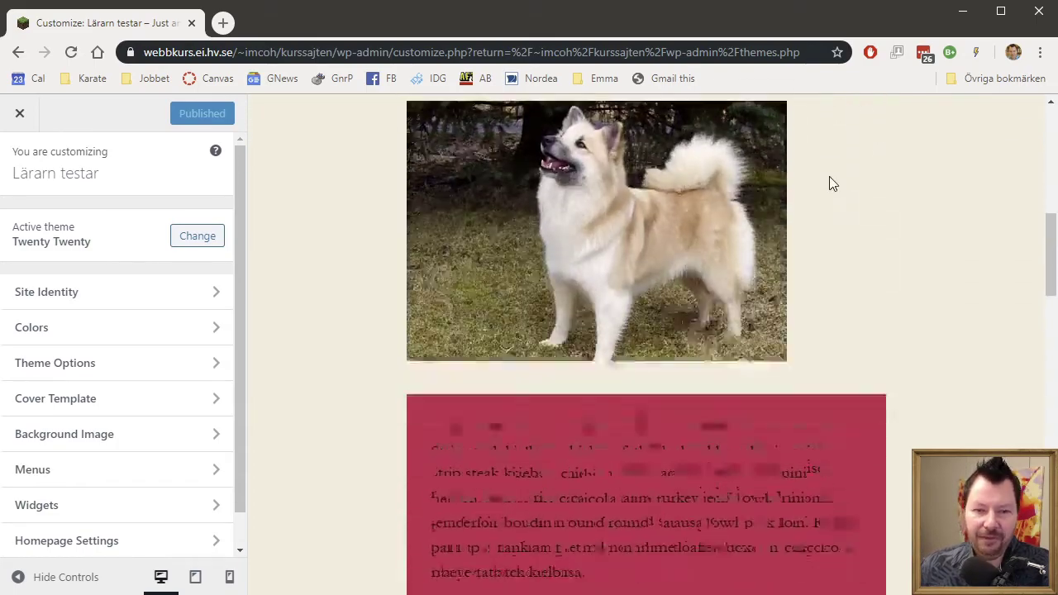
scroll(833, 186, "up", 12)
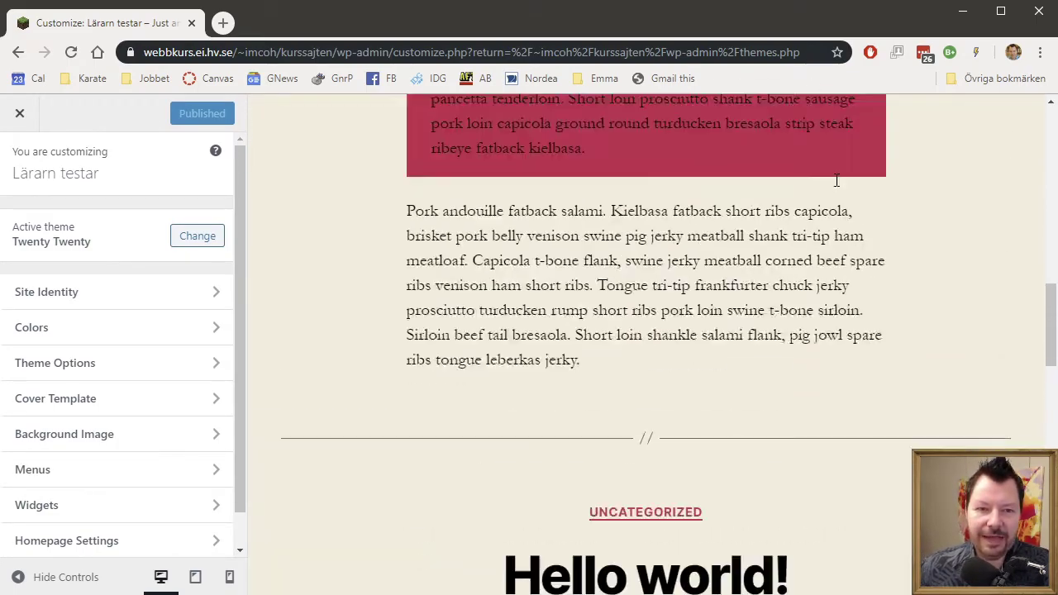
scroll(831, 189, "up", 1)
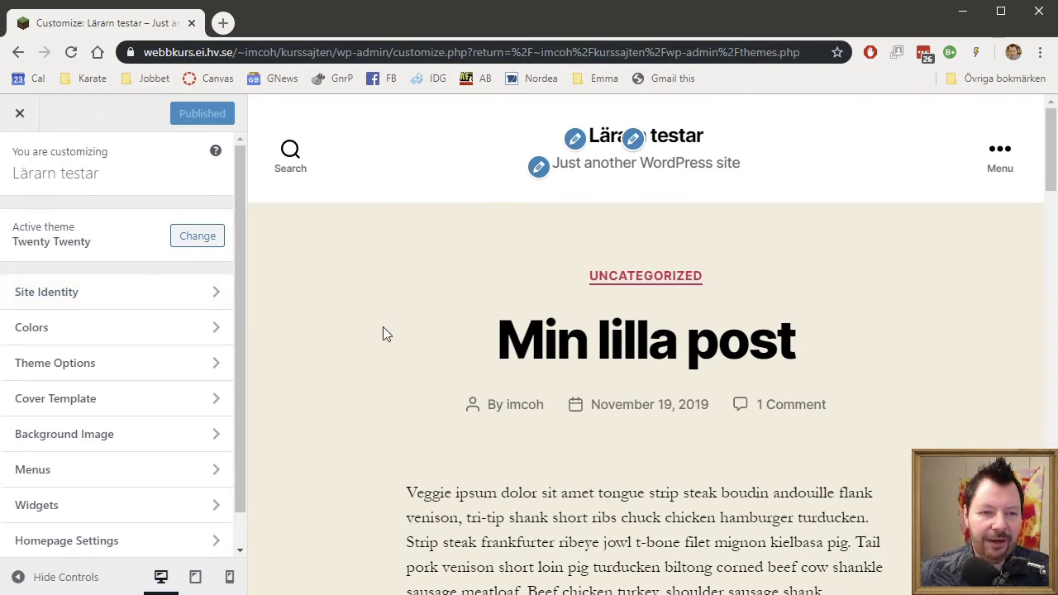
Look over the Site Identity and Theme Options sections, returning to the main panel each time.
left_click(215, 295)
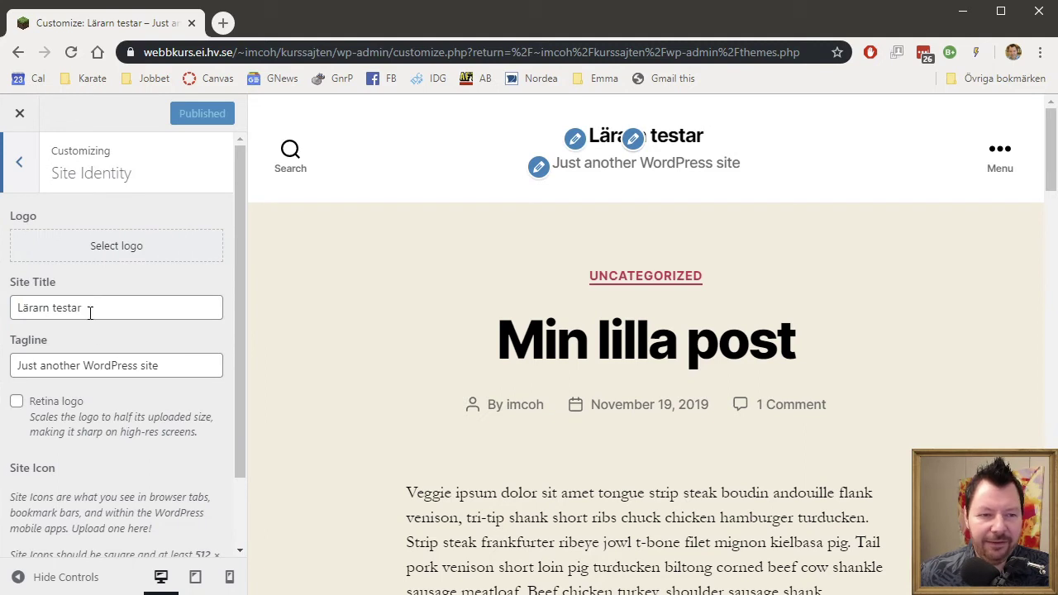
scroll(180, 374, "down", 1)
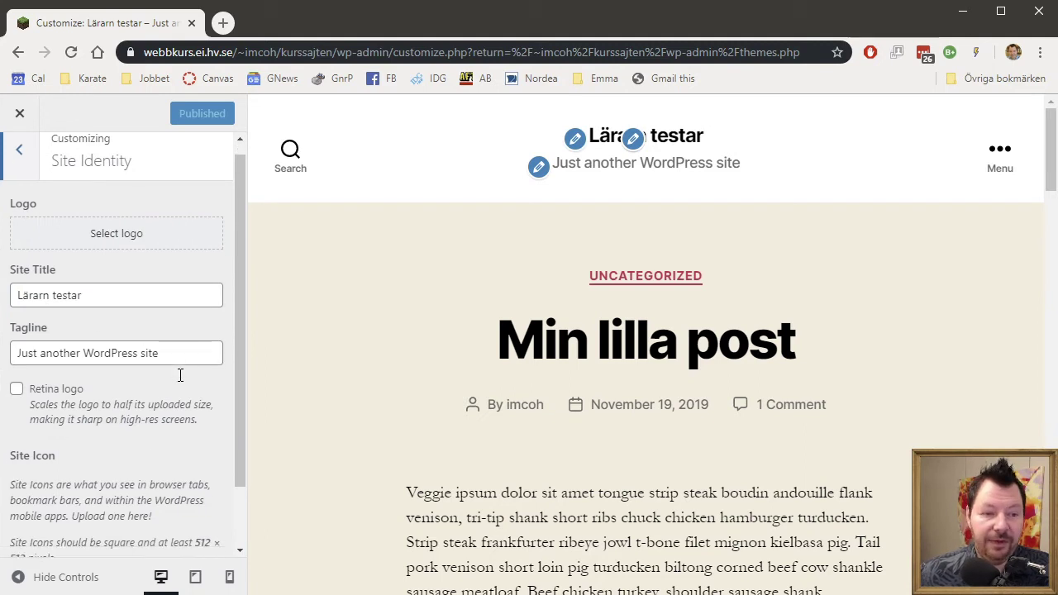
scroll(180, 374, "up", 1)
left_click(18, 166)
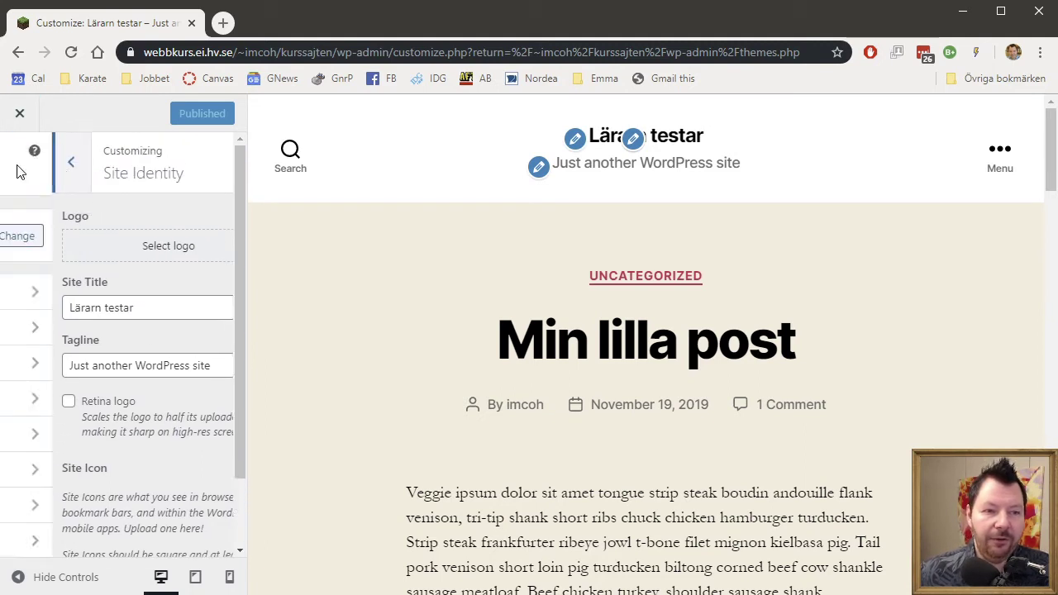
left_click(209, 365)
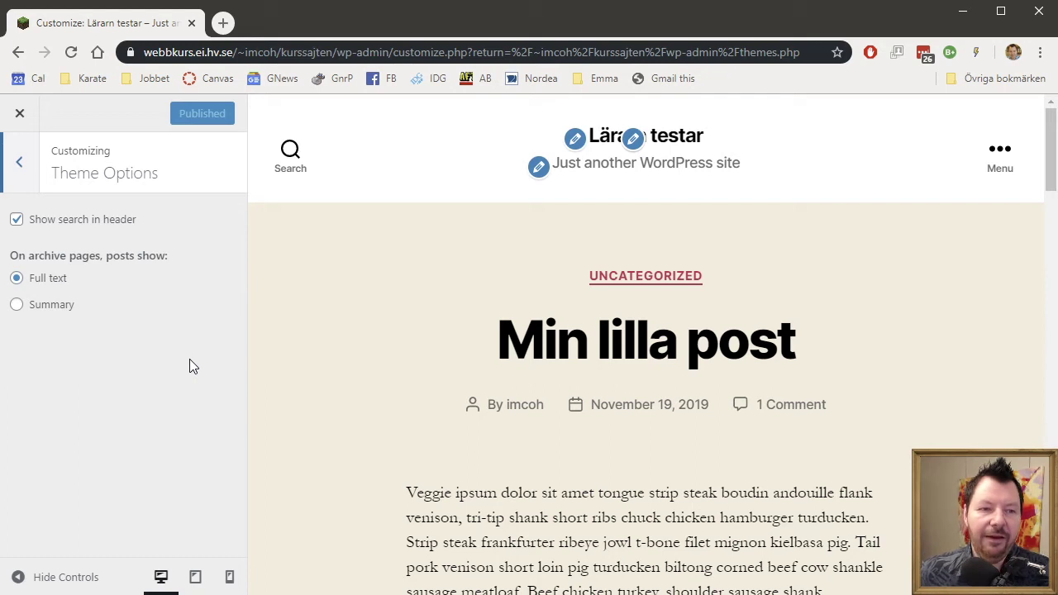
left_click(23, 159)
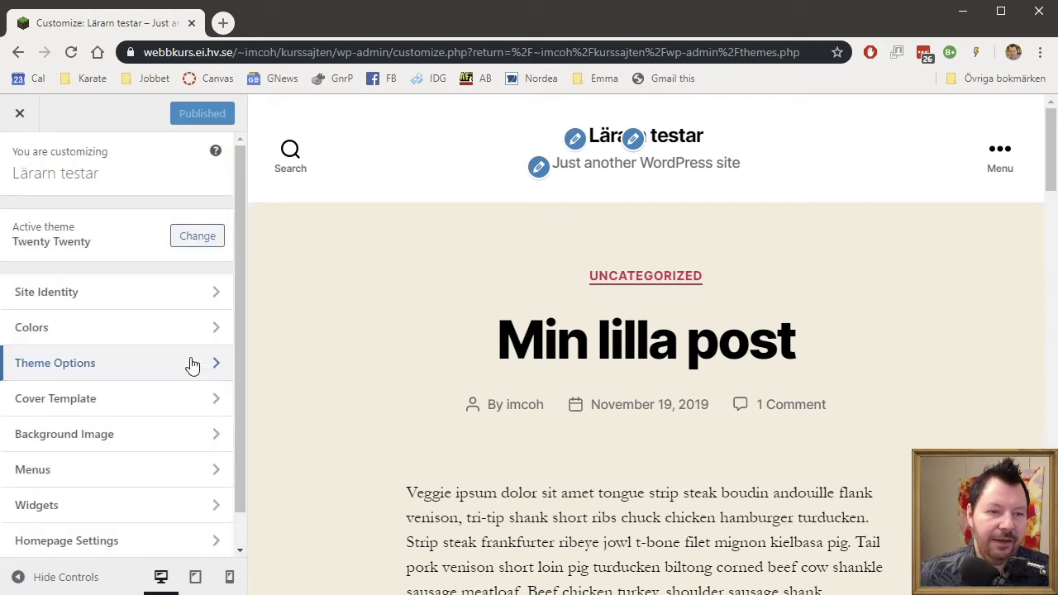
left_click(213, 400)
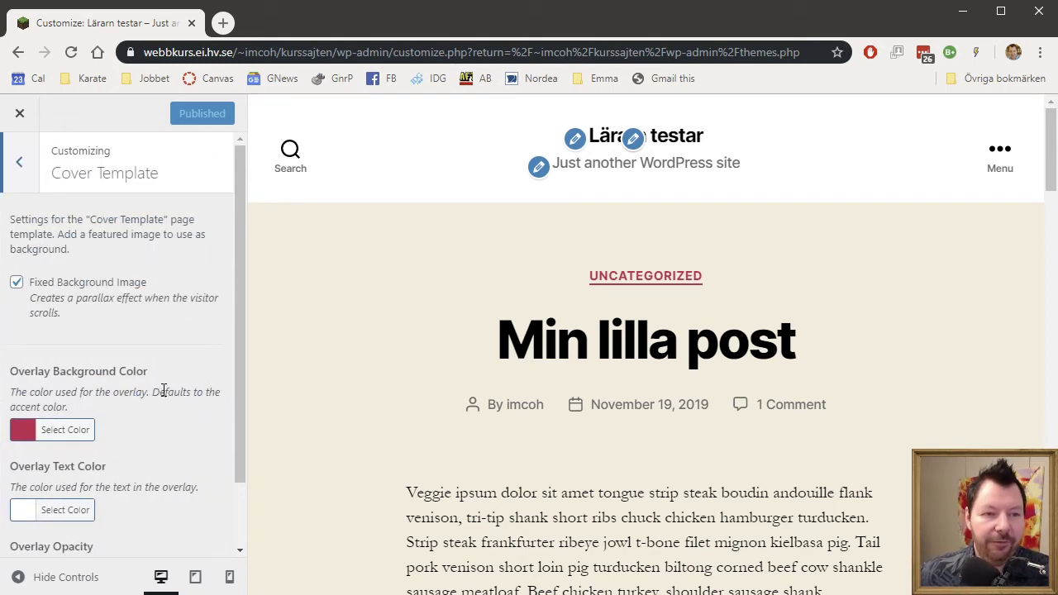
scroll(171, 389, "down", 1)
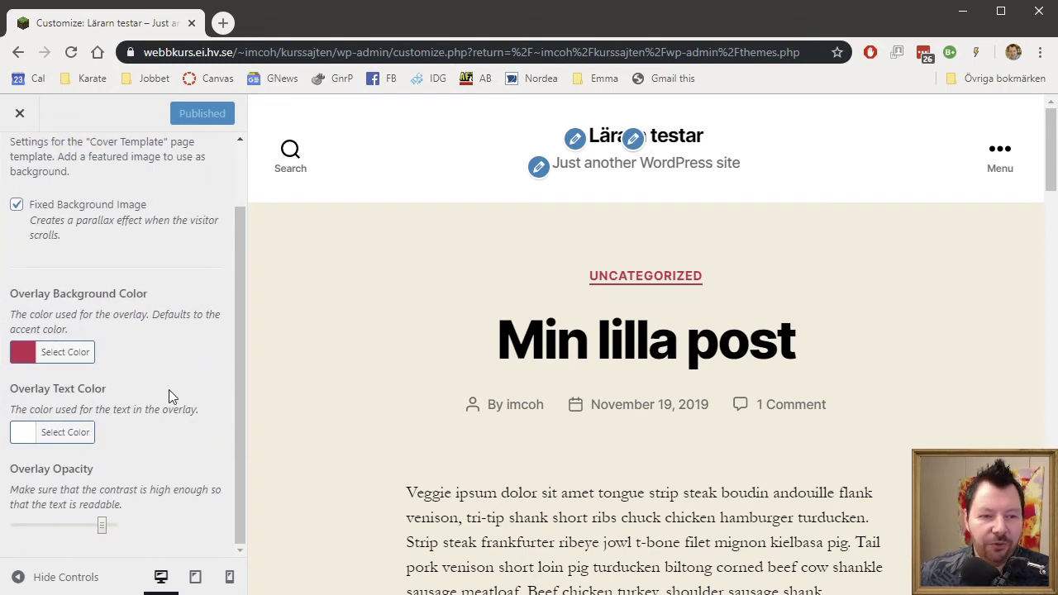
scroll(168, 389, "up", 1)
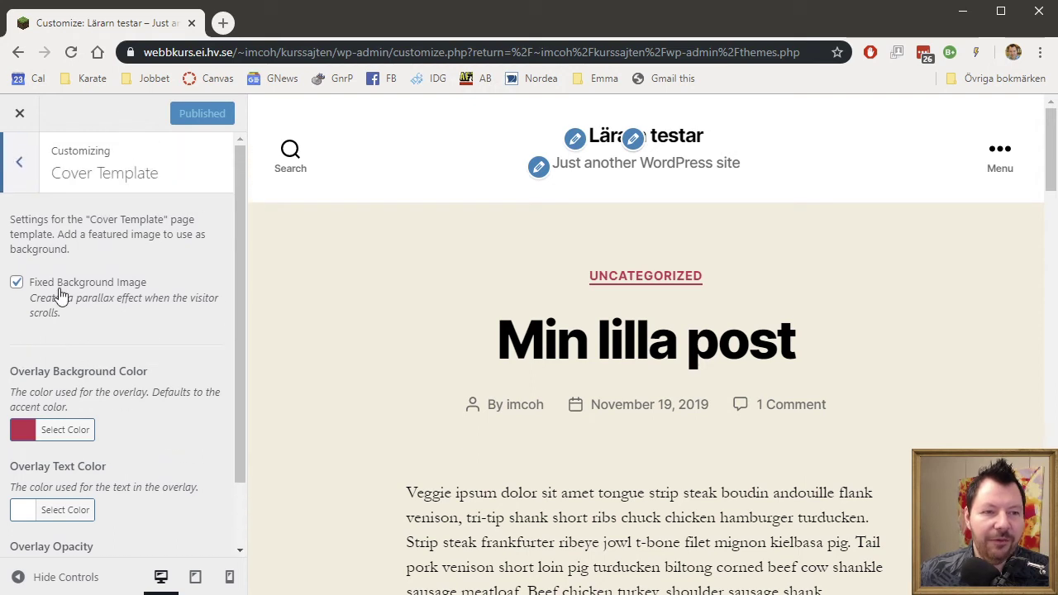
left_click(17, 166)
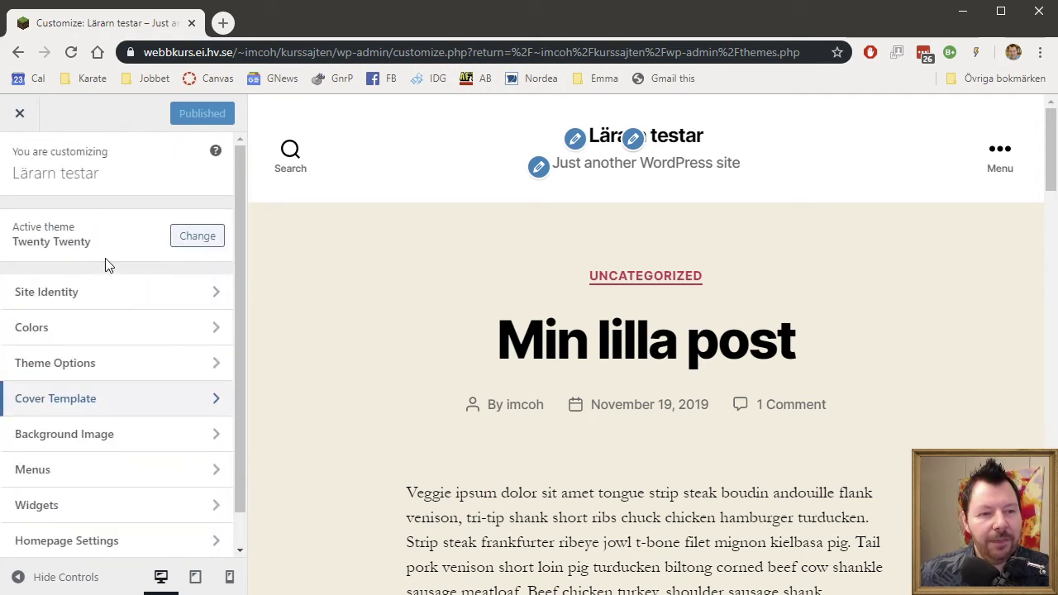
Set the galaxy picture from the media library as the site background image.
left_click(212, 435)
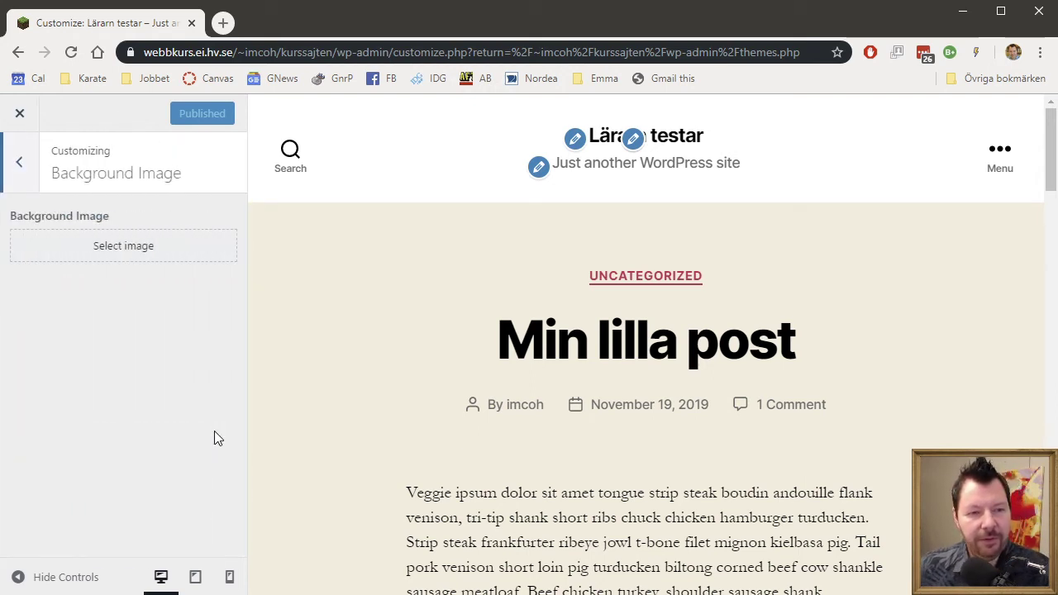
left_click(122, 257)
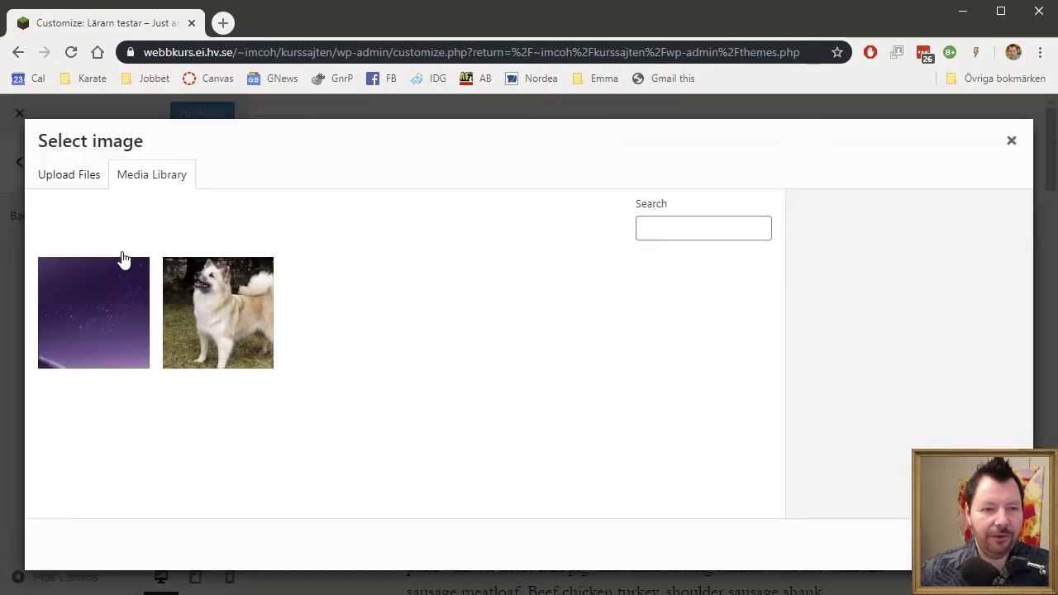
left_click(106, 321)
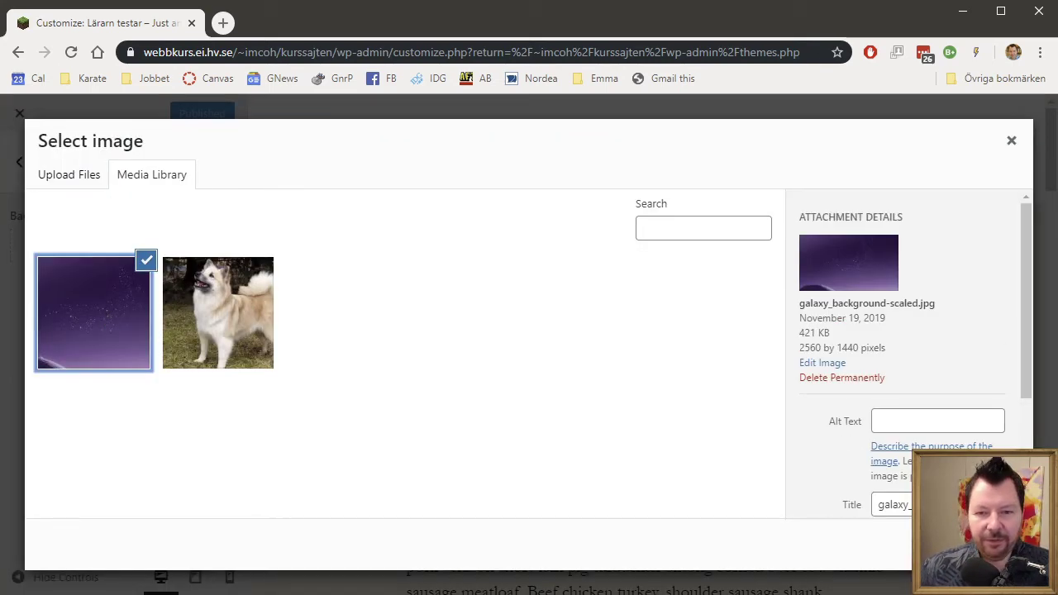
left_click(983, 544)
Uncheck 'Scroll with Page' so the background image stays fixed.
scroll(792, 358, "down", 10)
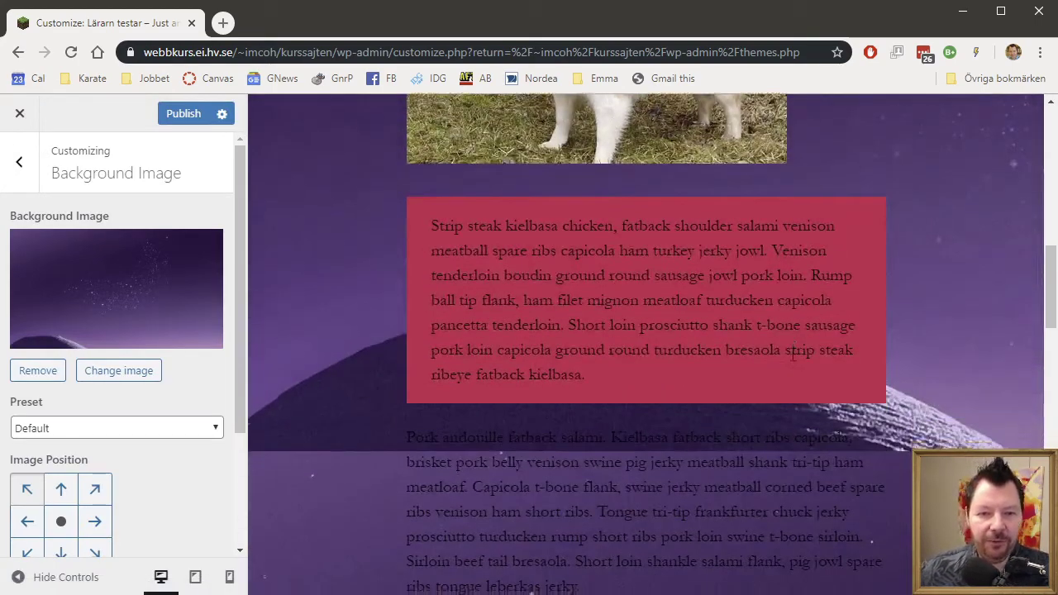
scroll(792, 357, "down", 2)
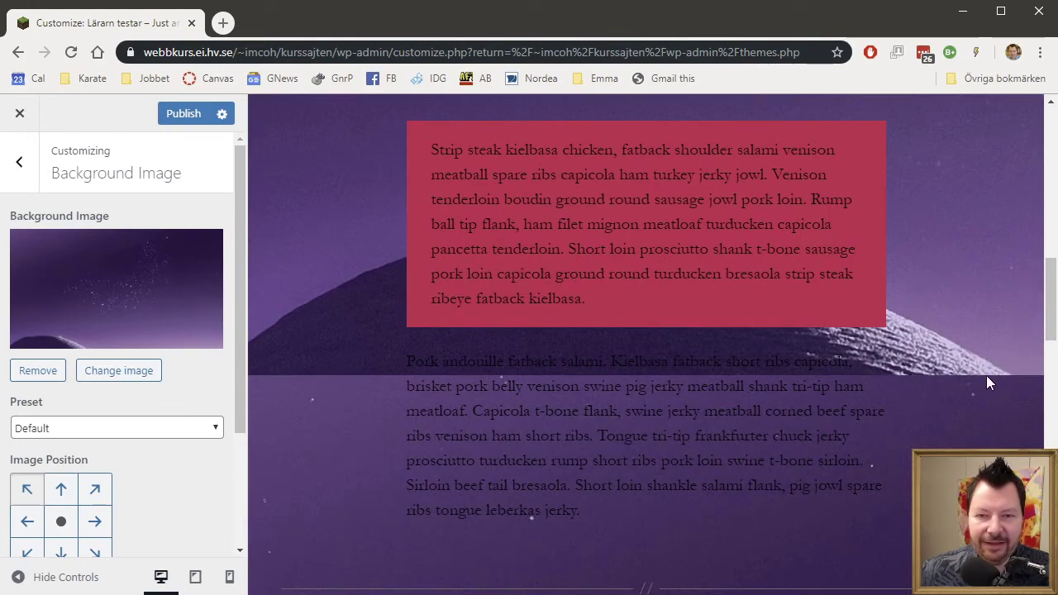
scroll(802, 379, "up", 15)
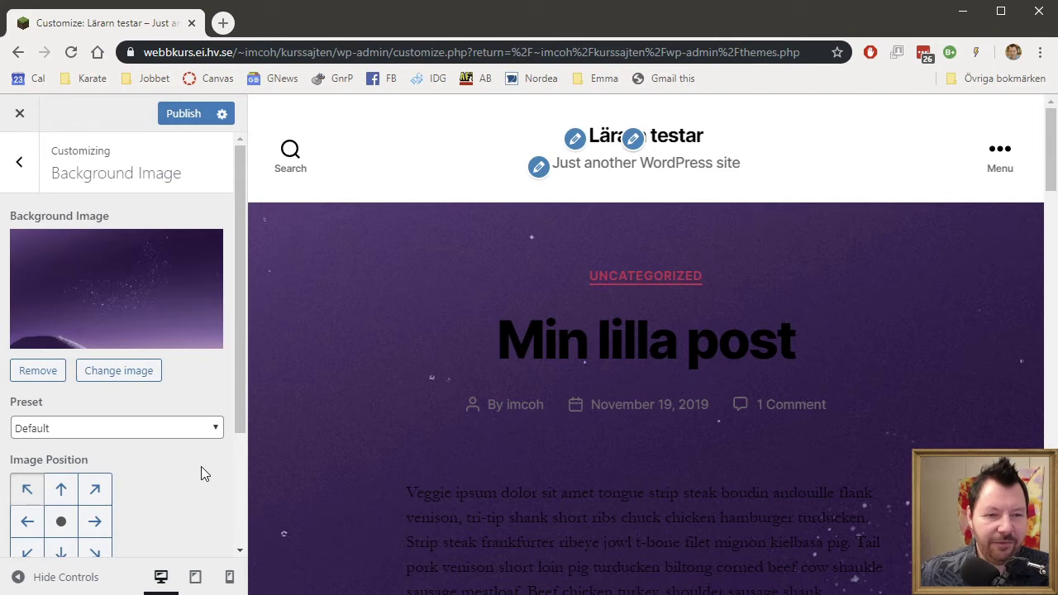
scroll(183, 477, "down", 3)
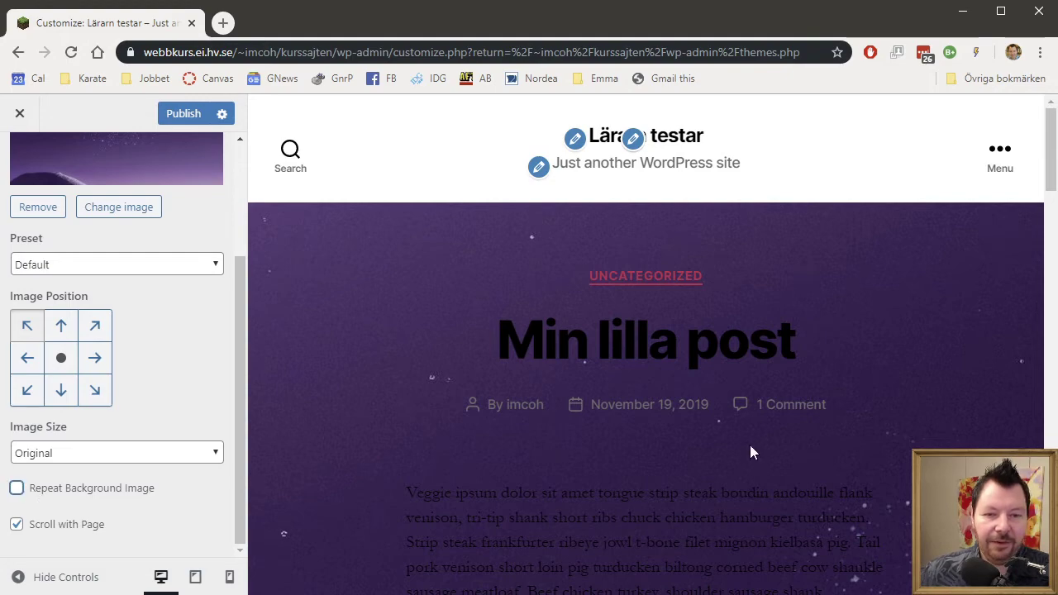
scroll(752, 443, "down", 10)
scroll(752, 449, "down", 1)
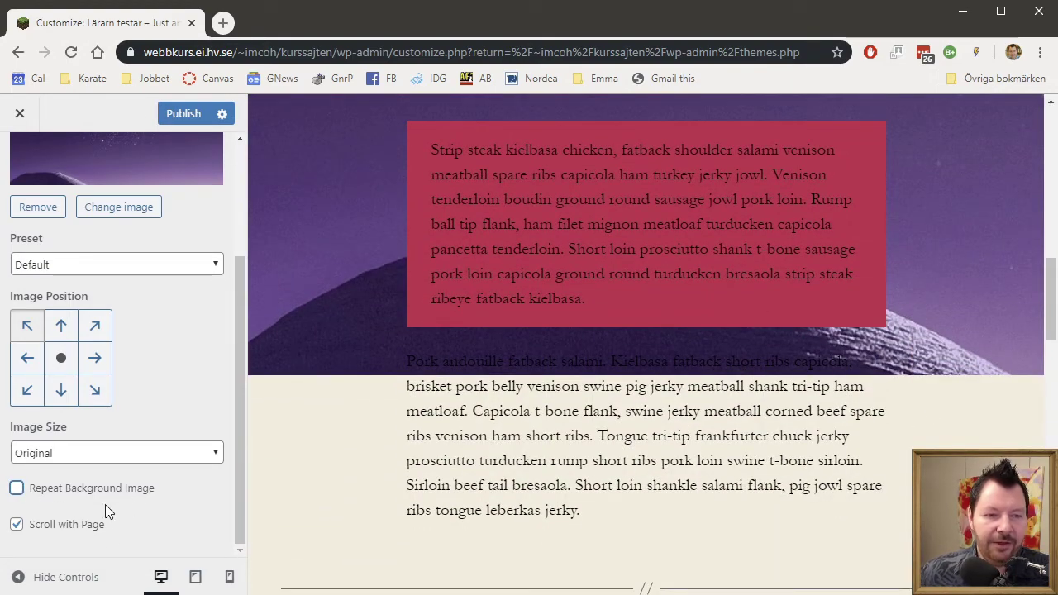
left_click(71, 534)
scroll(835, 402, "down", 12)
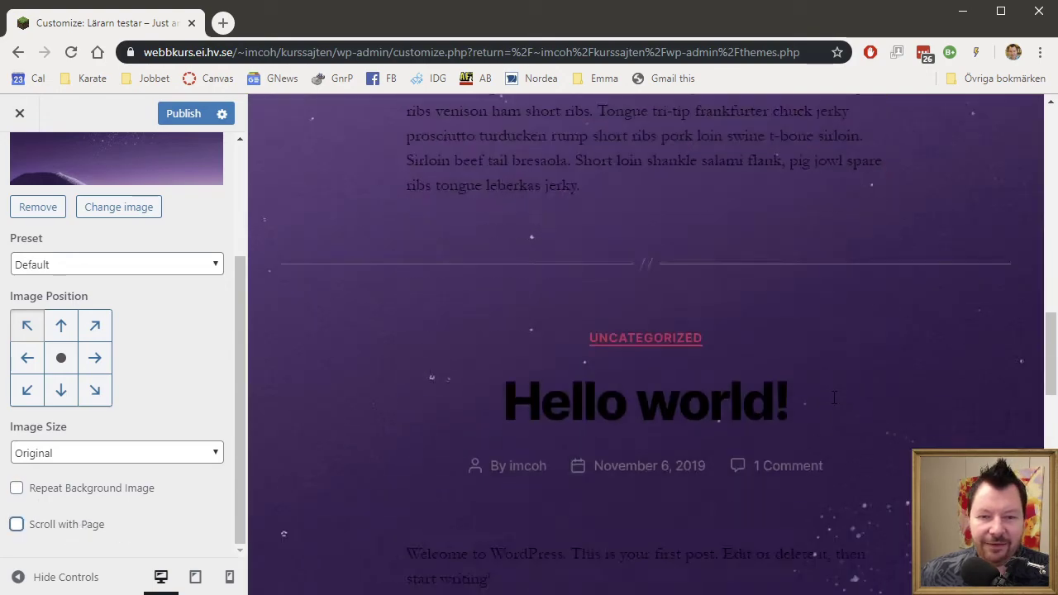
scroll(833, 403, "up", 12)
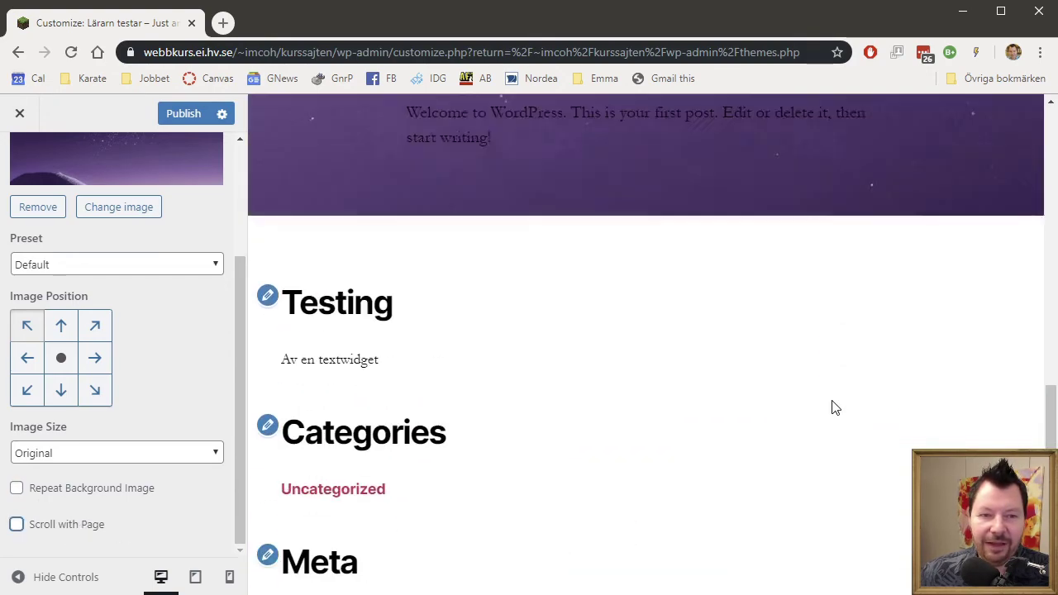
scroll(828, 396, "up", 5)
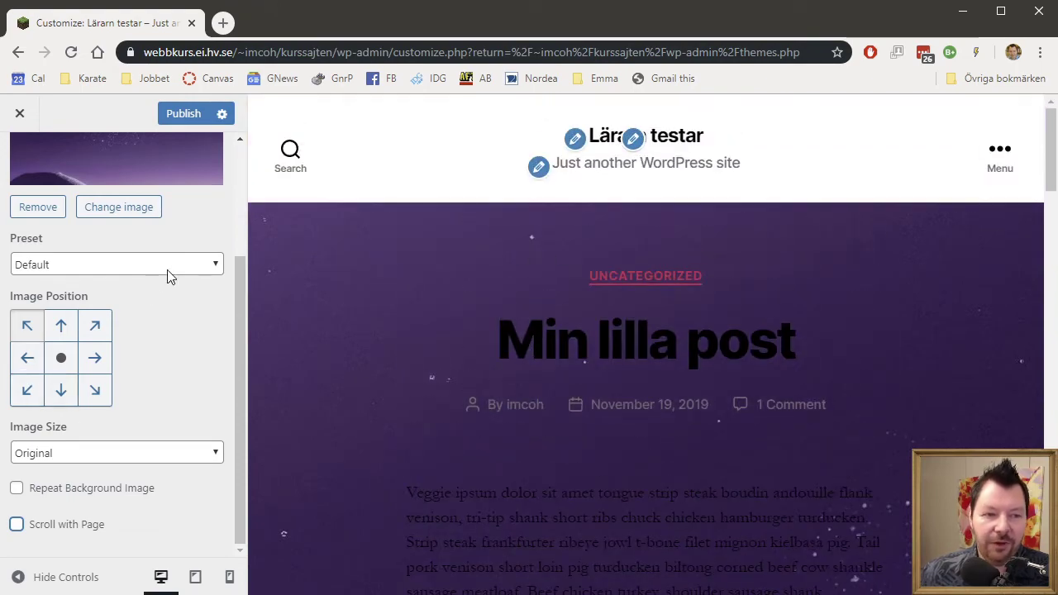
Set the Background Image Preset to Fill Screen, check the preview, and return to the main sections.
left_click(172, 266)
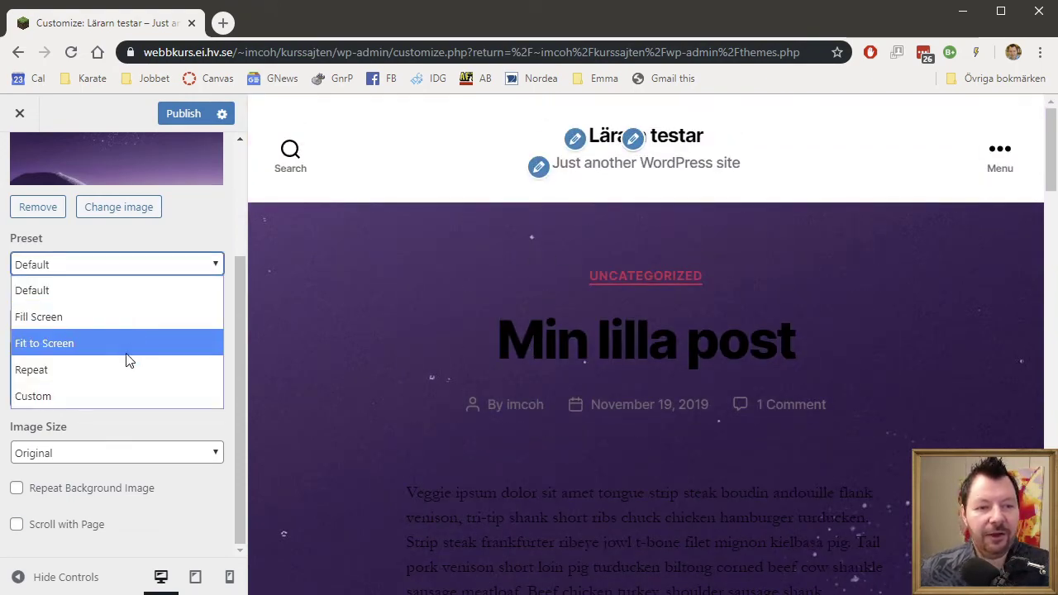
left_click(119, 316)
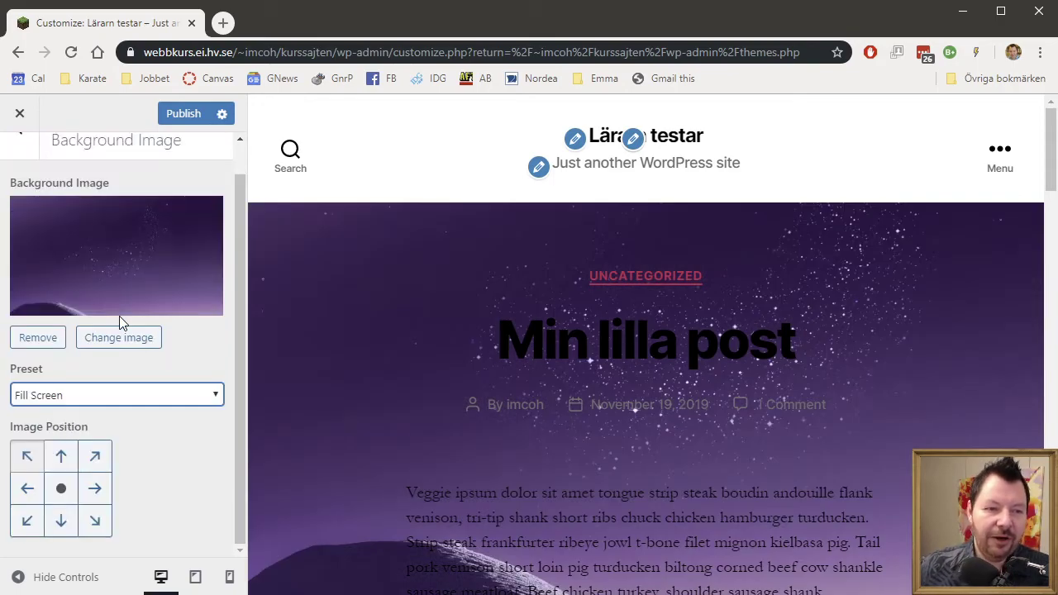
scroll(772, 388, "down", 10)
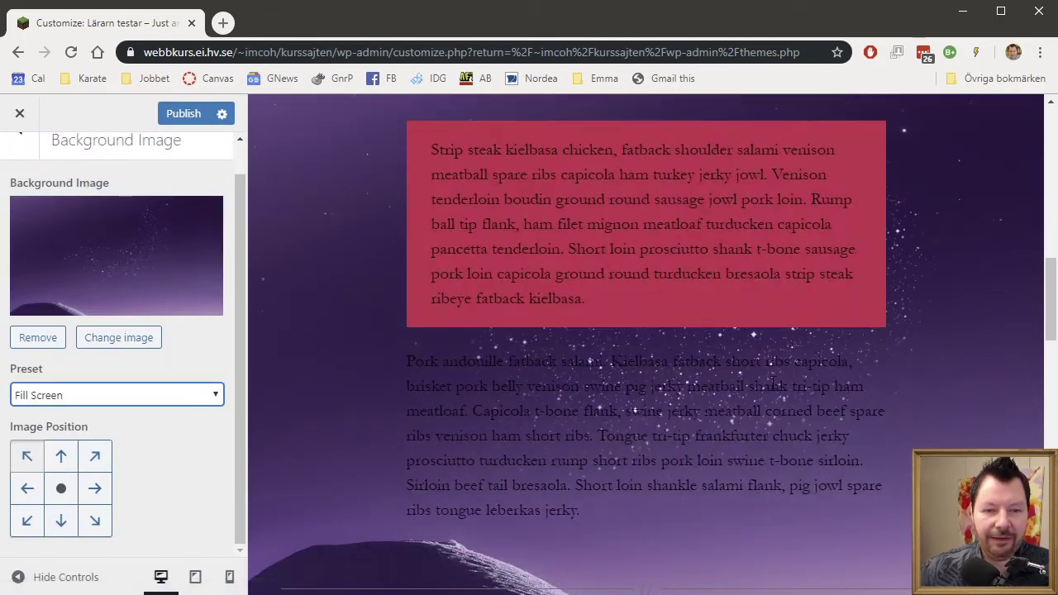
scroll(771, 387, "down", 15)
scroll(772, 388, "up", 8)
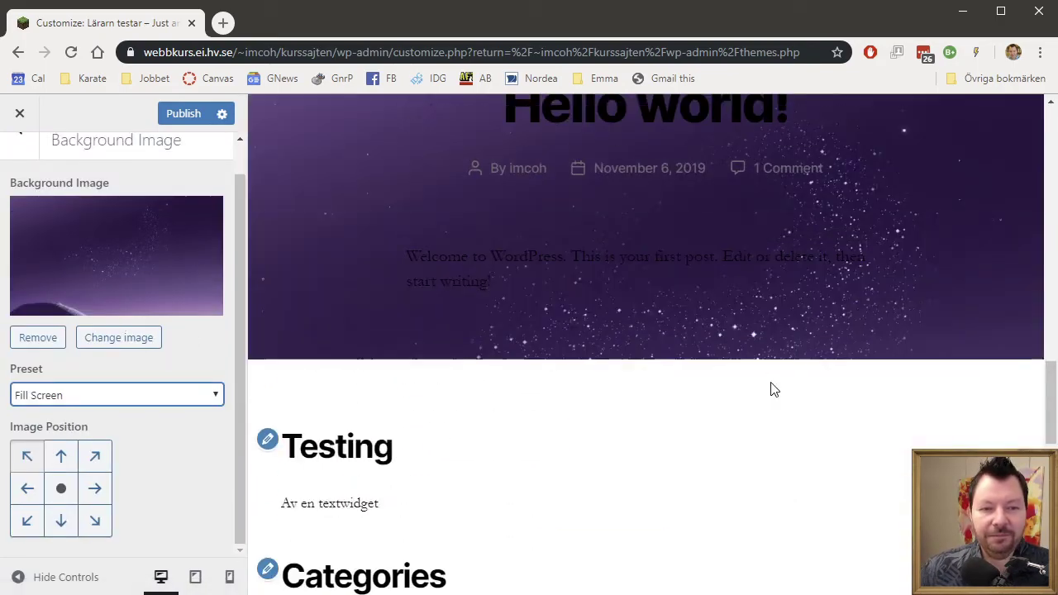
scroll(771, 389, "up", 10)
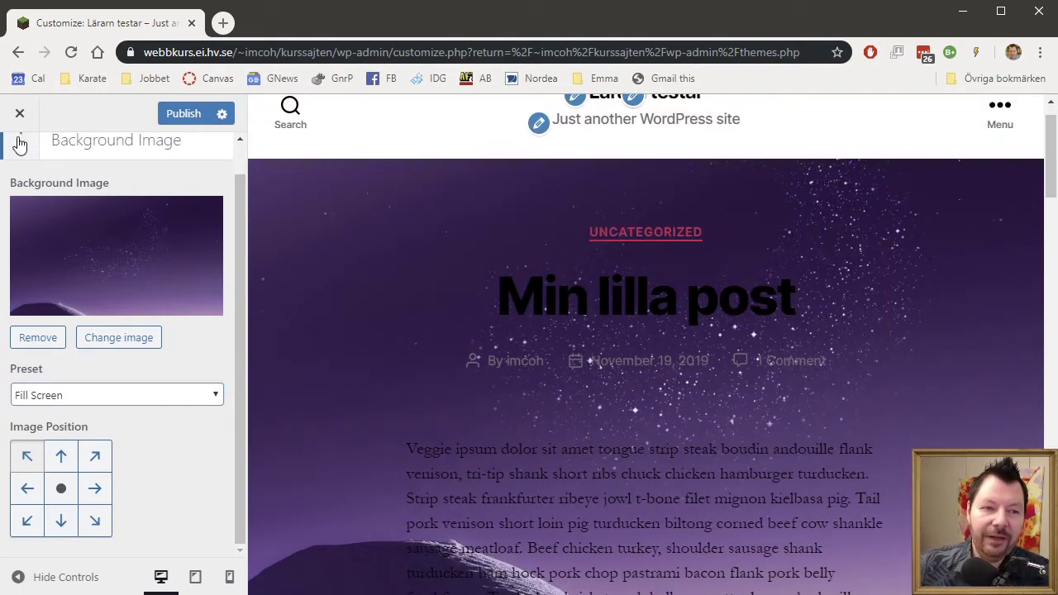
left_click(20, 144)
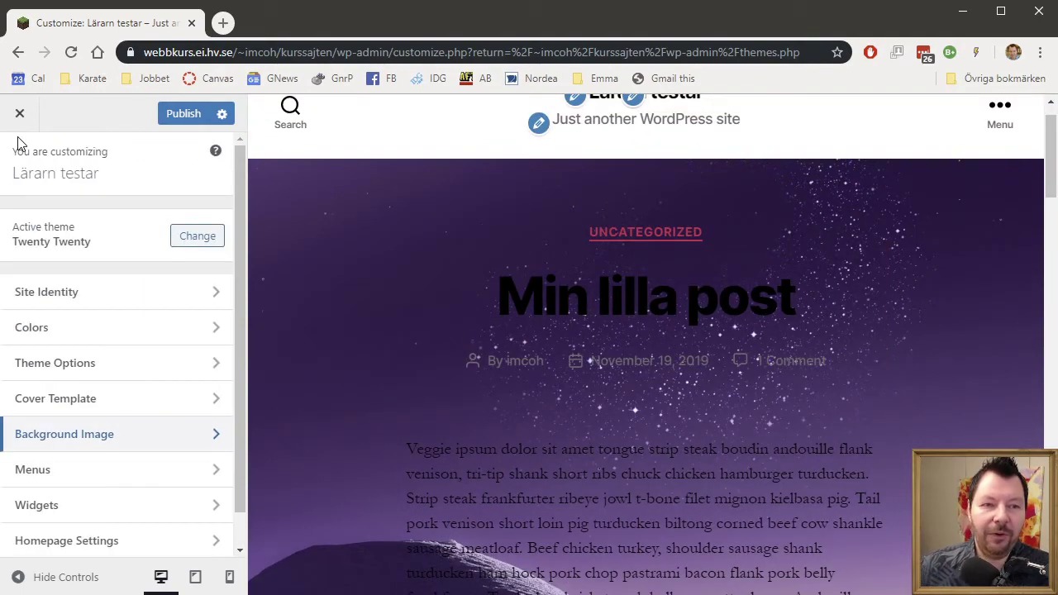
left_click(207, 470)
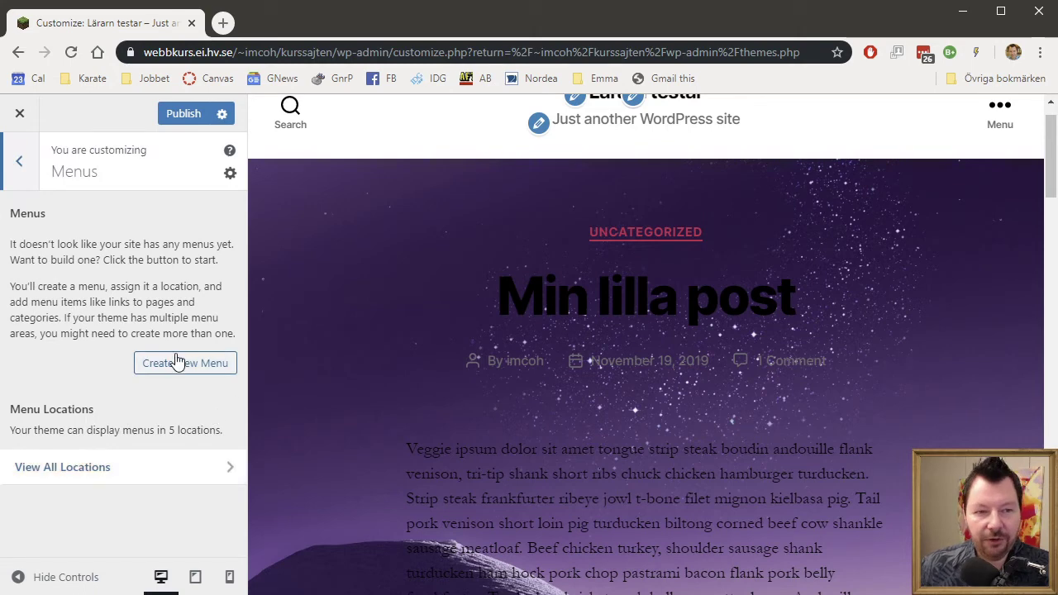
left_click(27, 173)
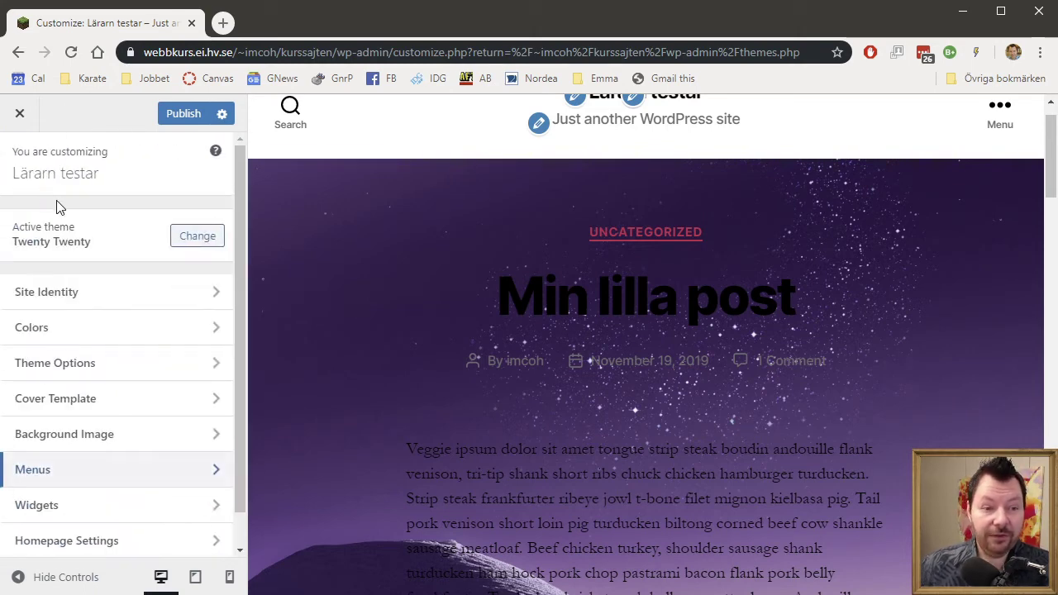
left_click(220, 507)
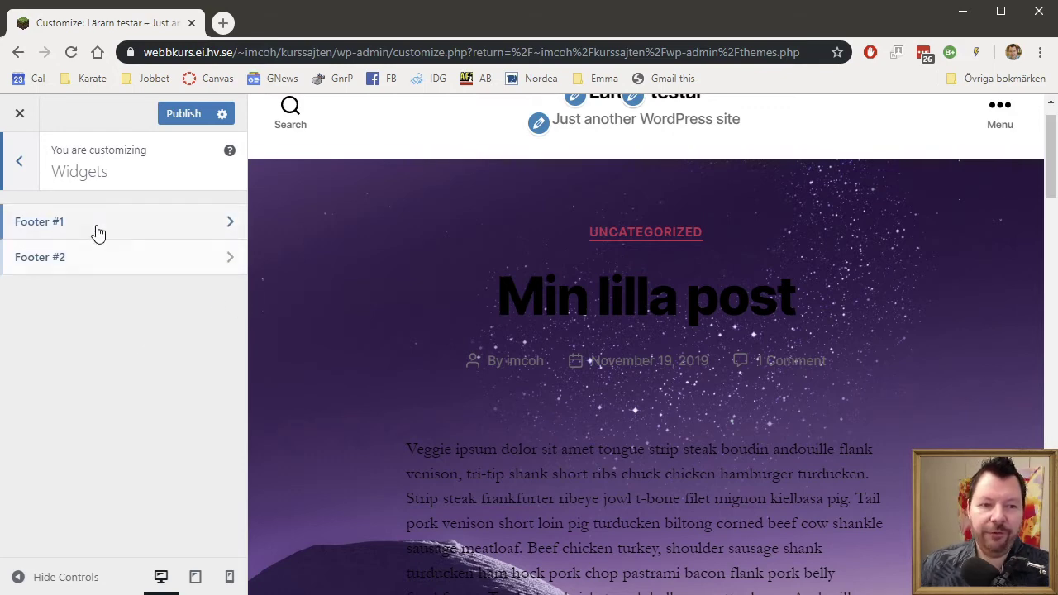
left_click(19, 164)
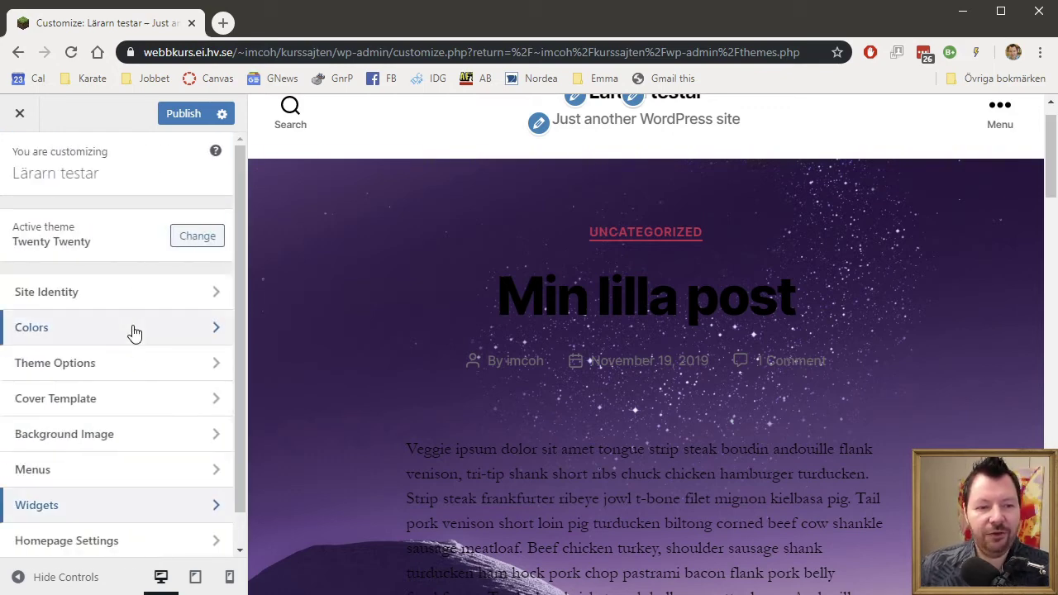
scroll(135, 333, "down", 1)
left_click(213, 511)
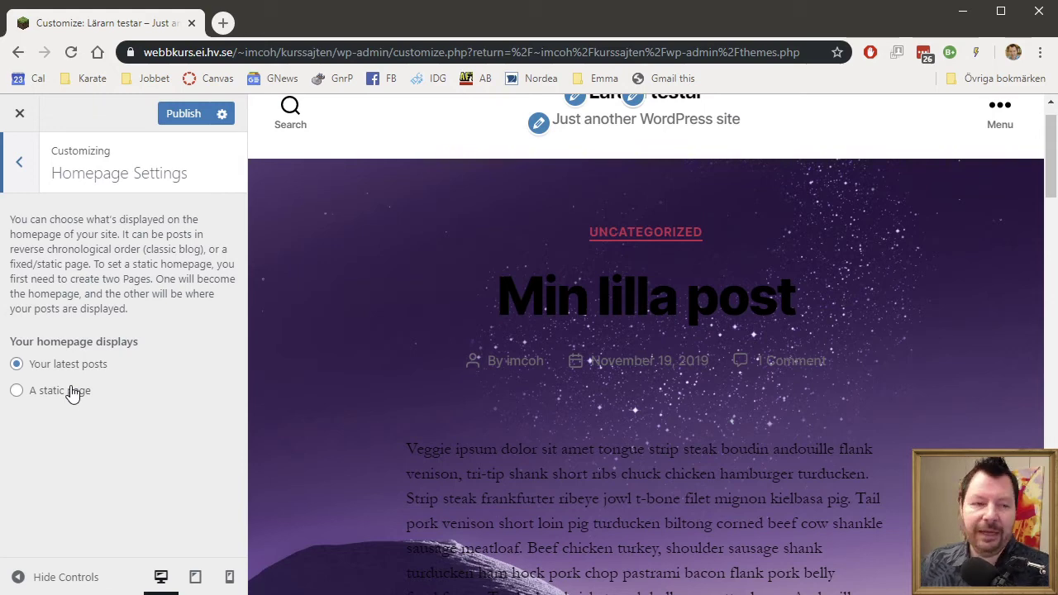
left_click(18, 166)
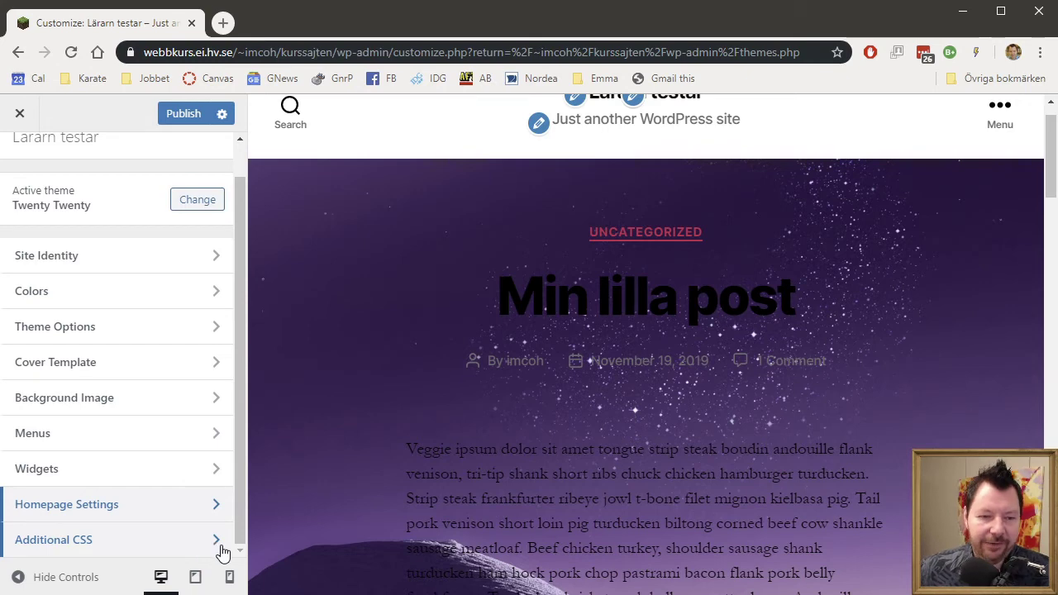
Open the Additional CSS section of the Customizer.
left_click(217, 542)
scroll(118, 495, "down", 3)
scroll(119, 494, "down", 1)
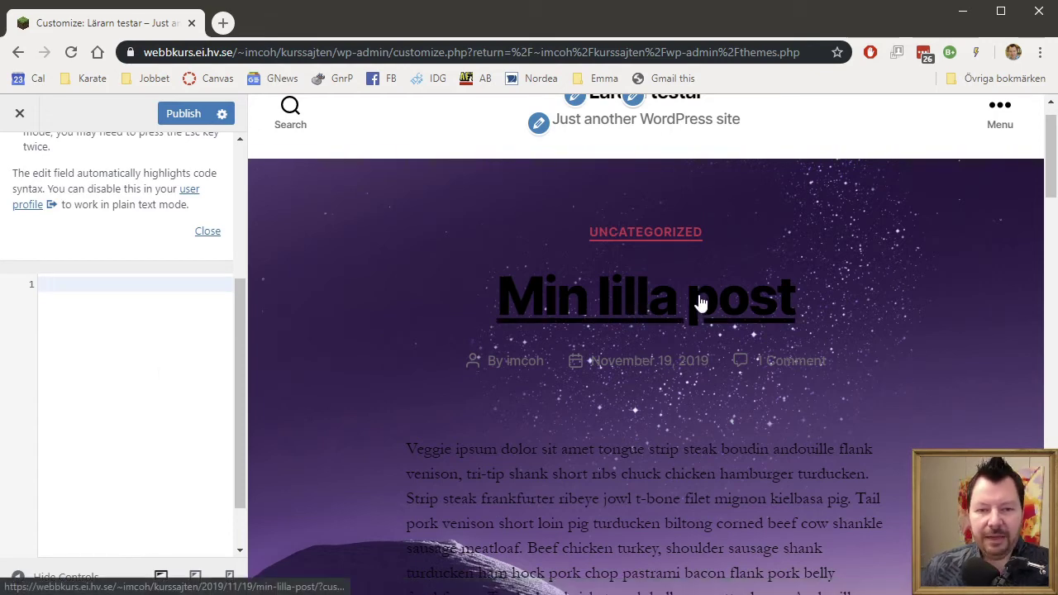
Inspect the post title to find its class, then start a .entry-title rule in the CSS editor.
right_click(659, 305)
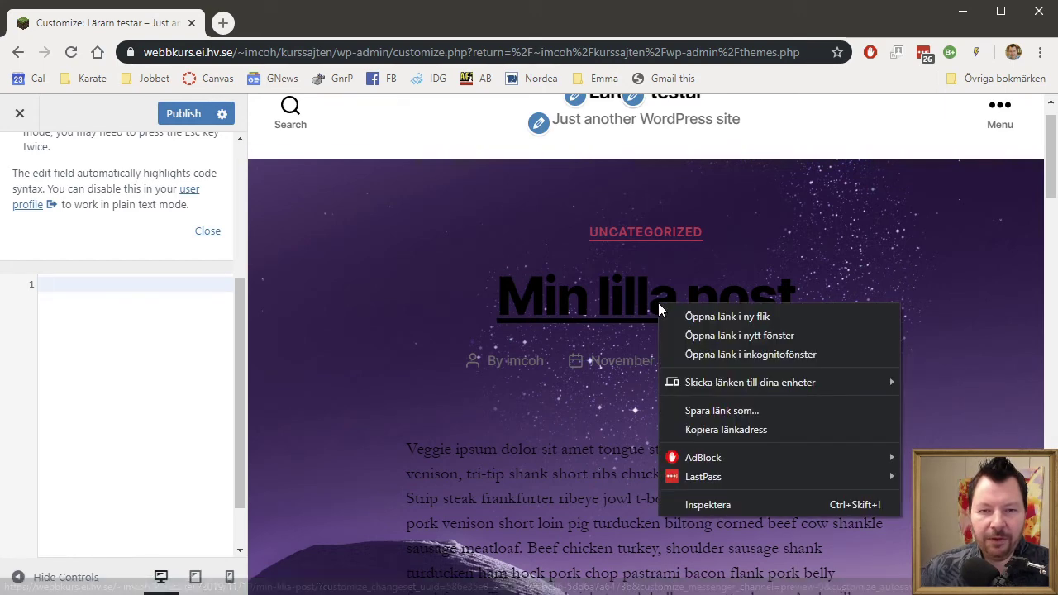
left_click(726, 506)
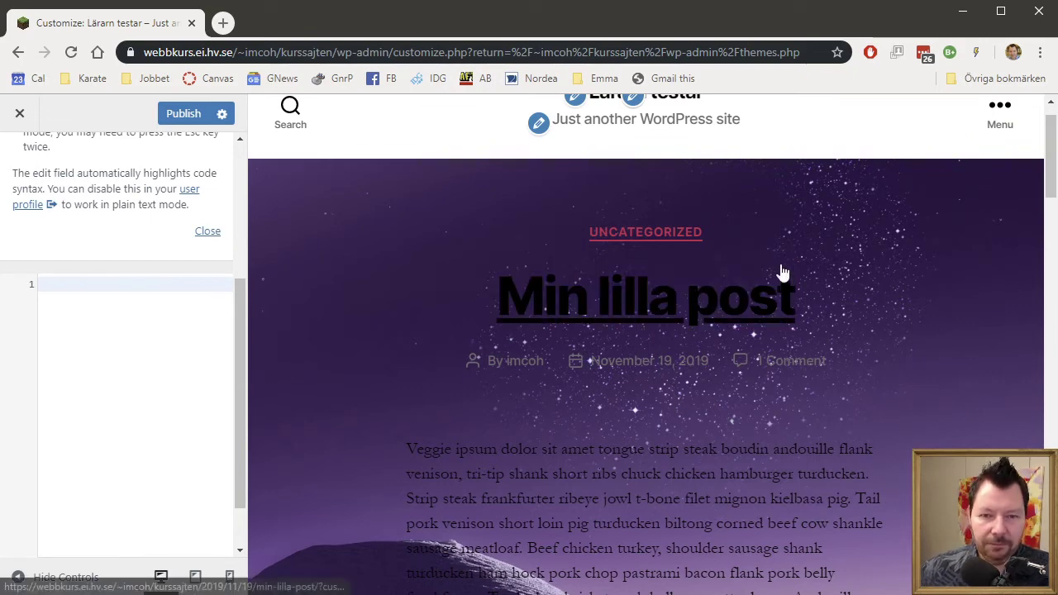
right_click(695, 321)
left_click(797, 521)
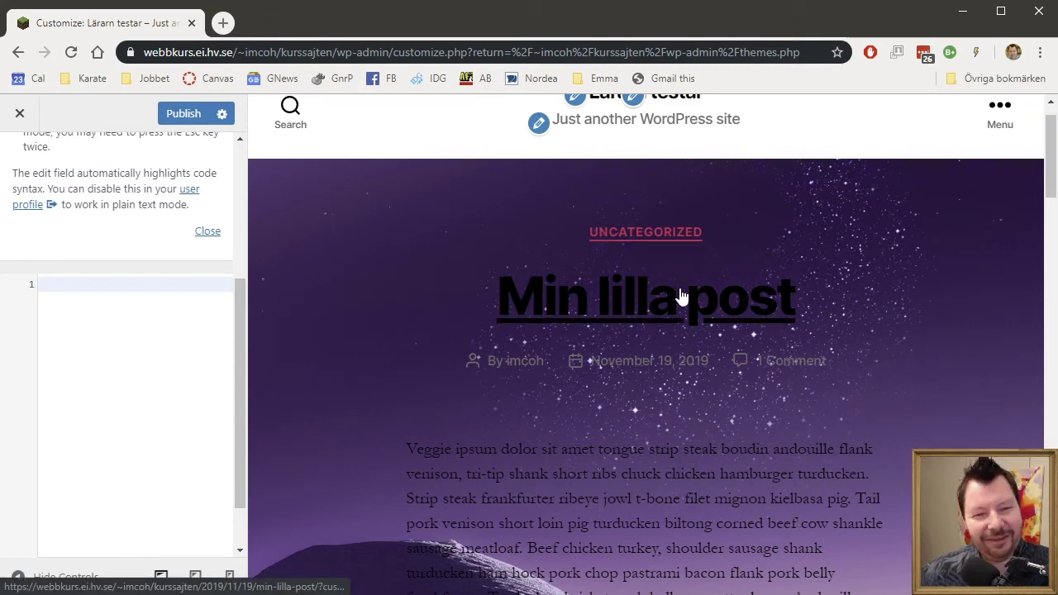
right_click(847, 244)
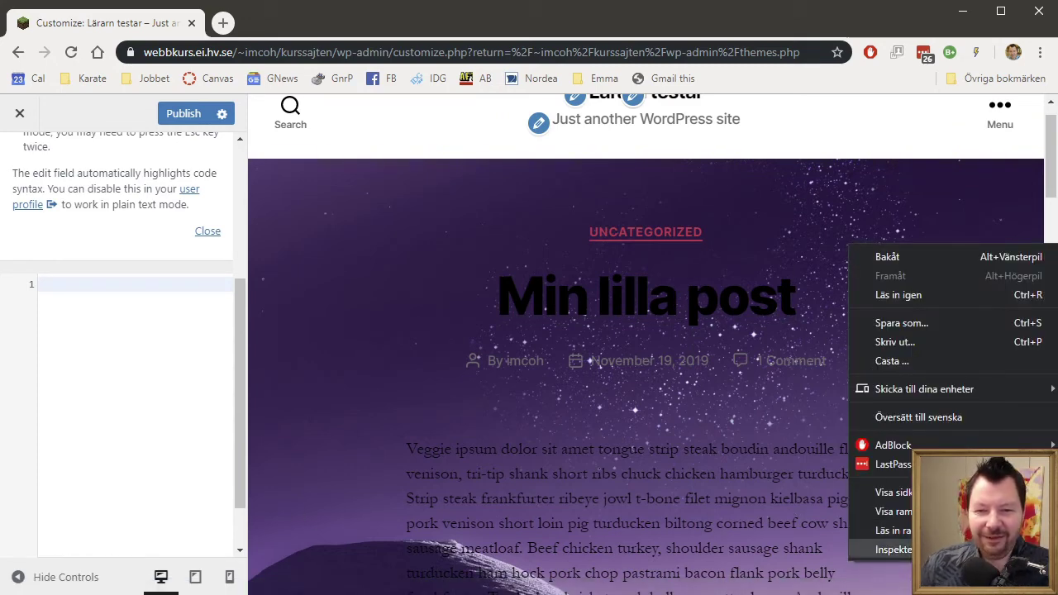
left_click(893, 550)
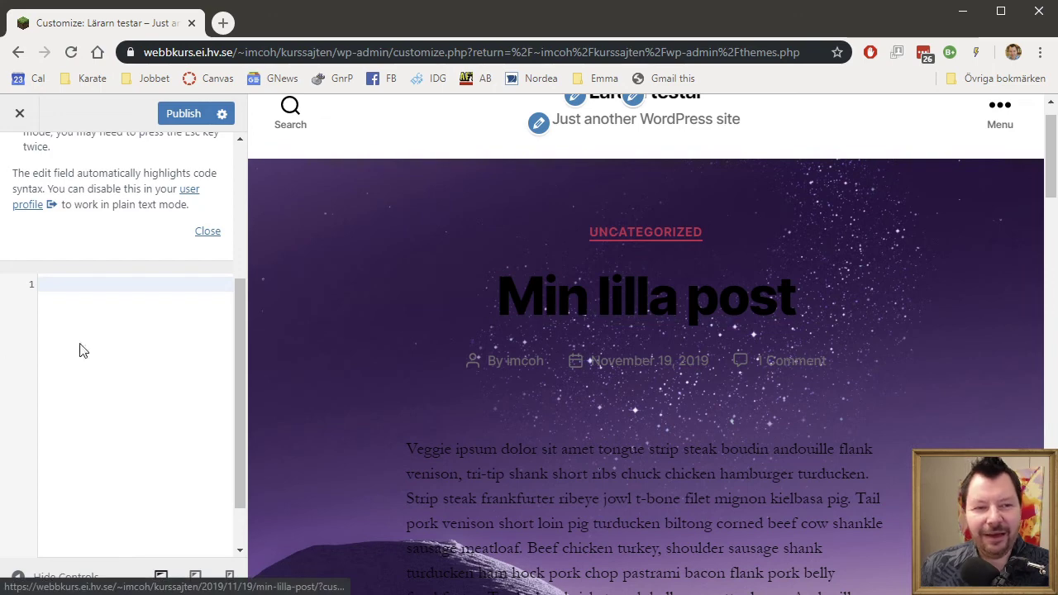
left_click(105, 346)
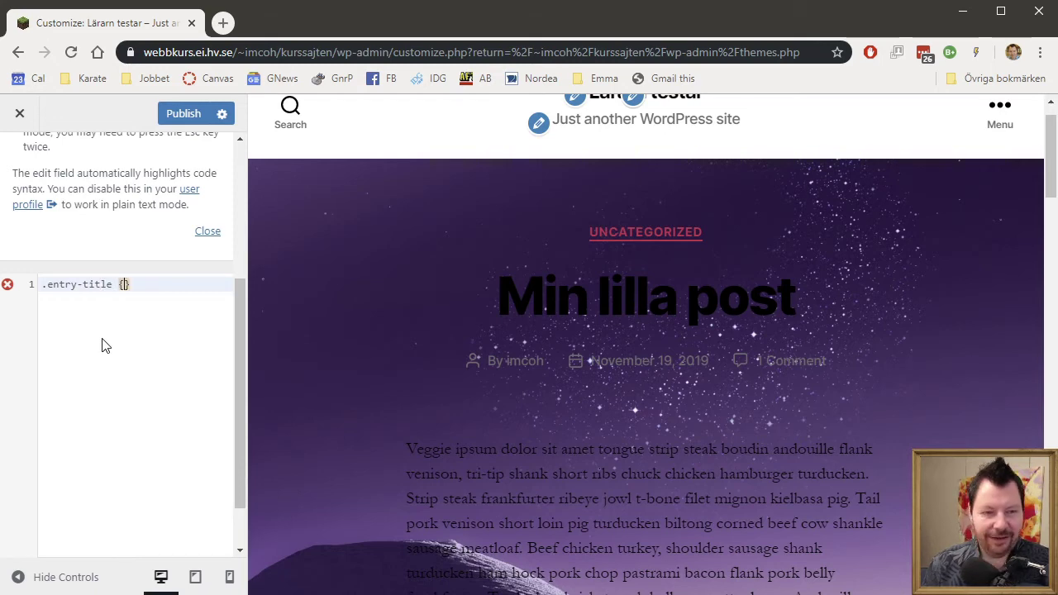
Add 'color: green;' inside the .entry-title rule, then delete the whole rule.
key("Return")
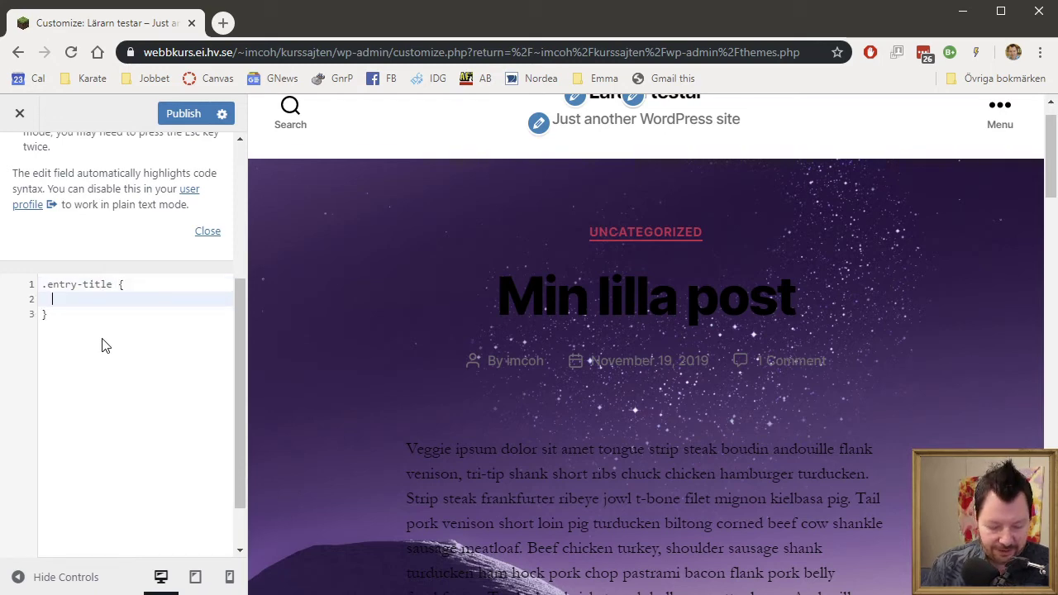
type("color")
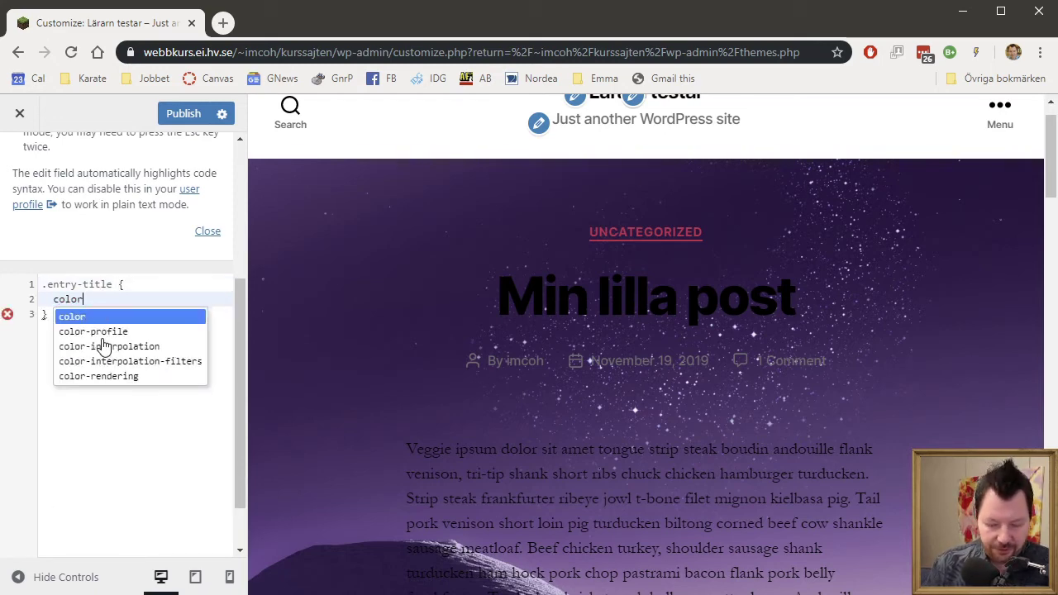
type(": green;")
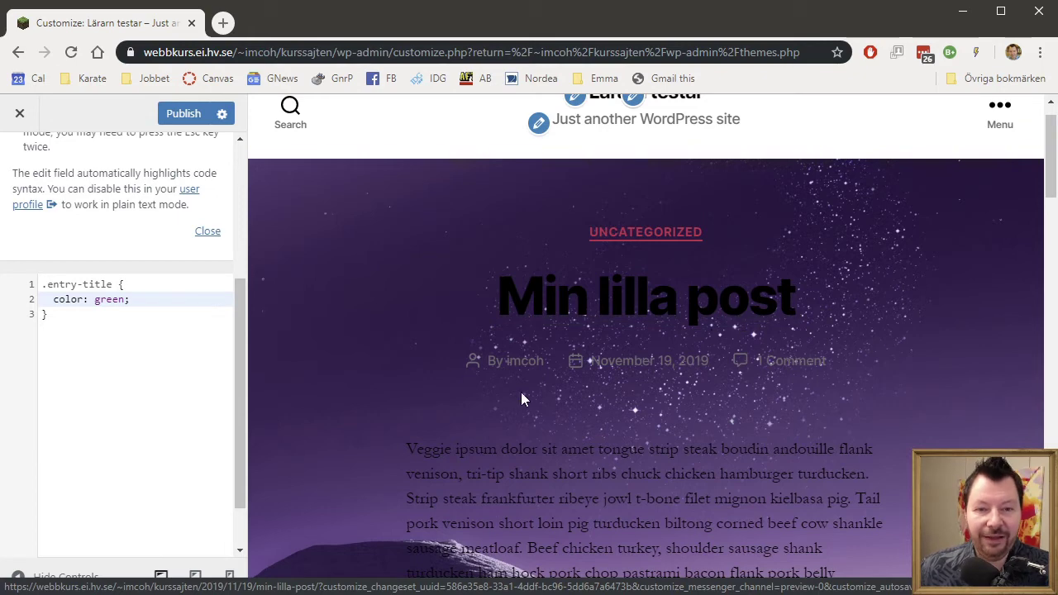
left_click_drag(68, 337, 2, 283)
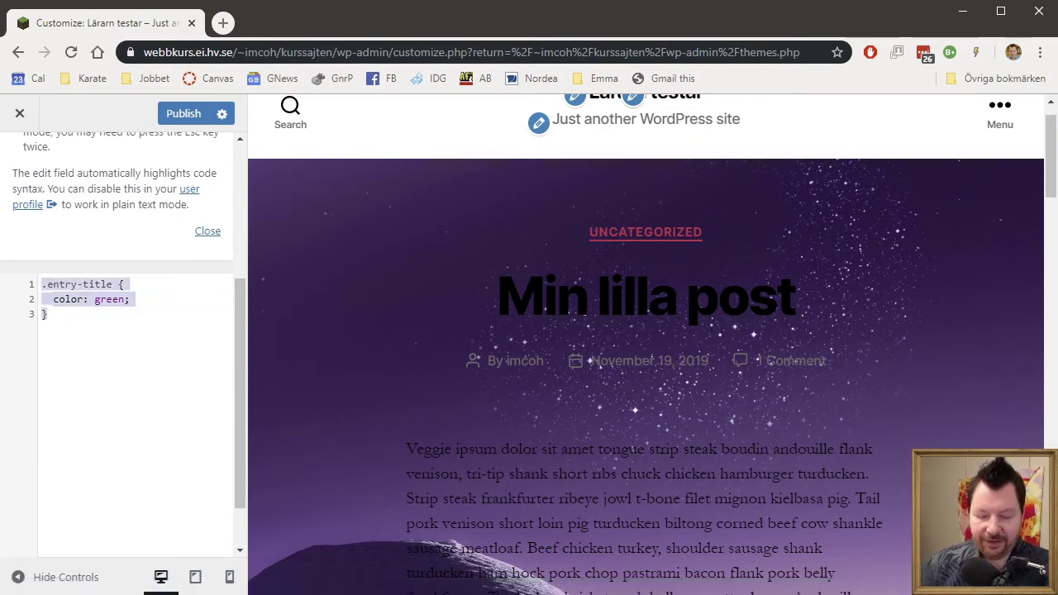
key("BackSpace")
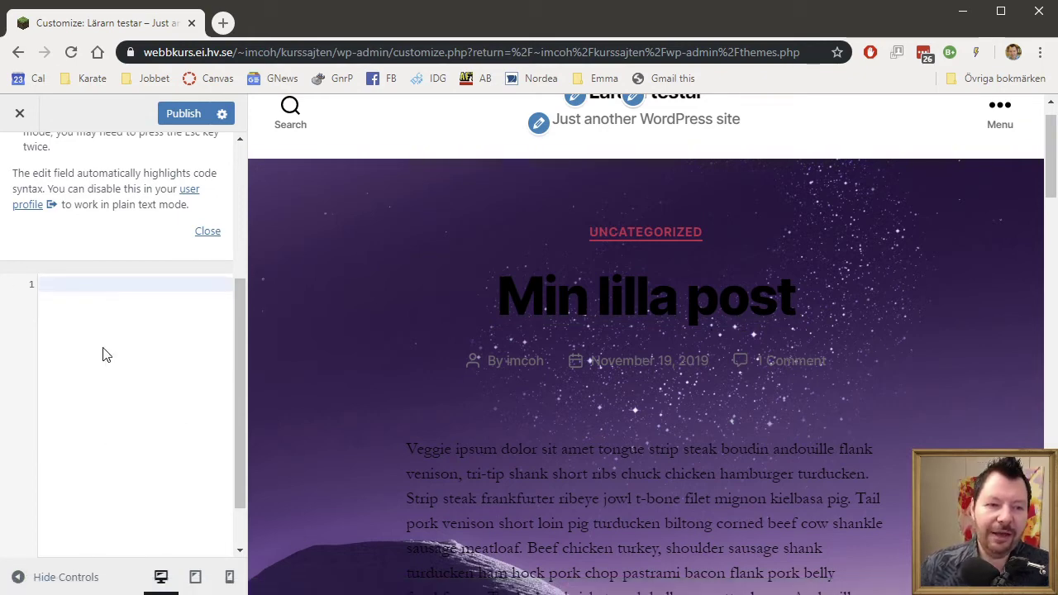
scroll(165, 372, "up", 2)
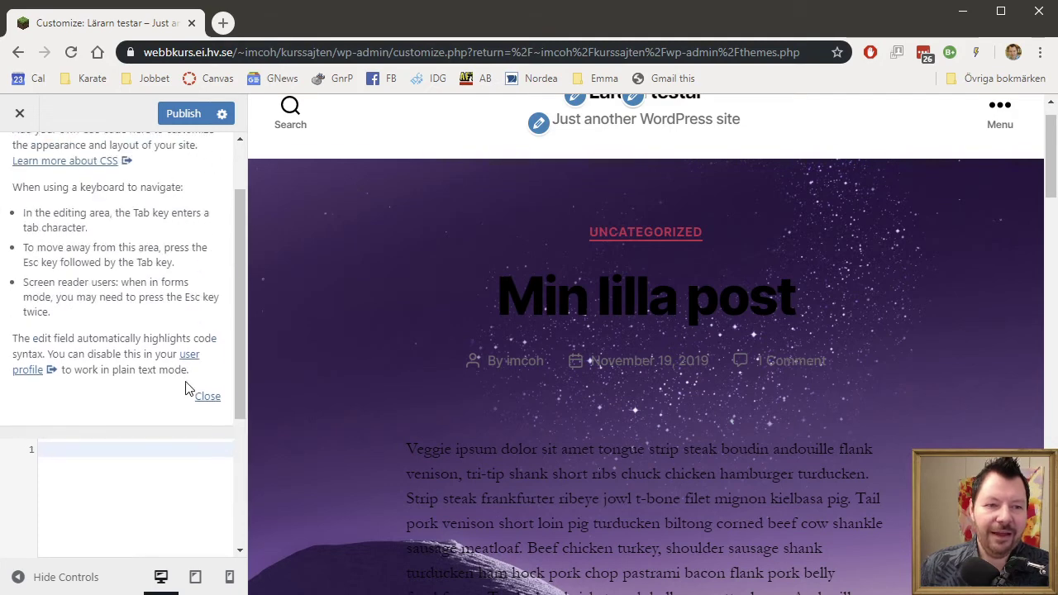
left_click(208, 399)
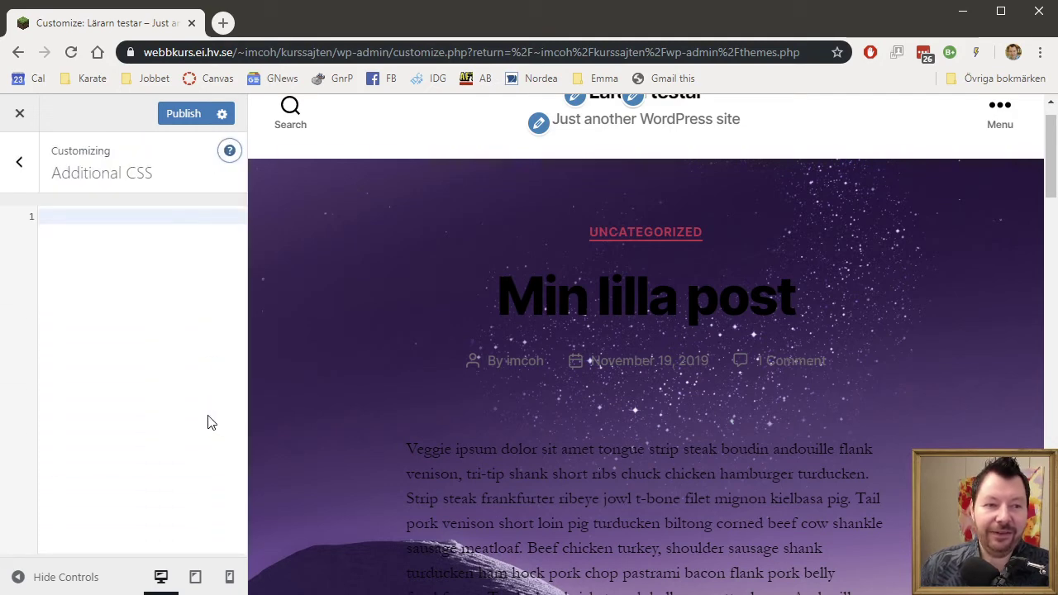
Close the Customizer without publishing and confirm leaving the page.
left_click(4, 164)
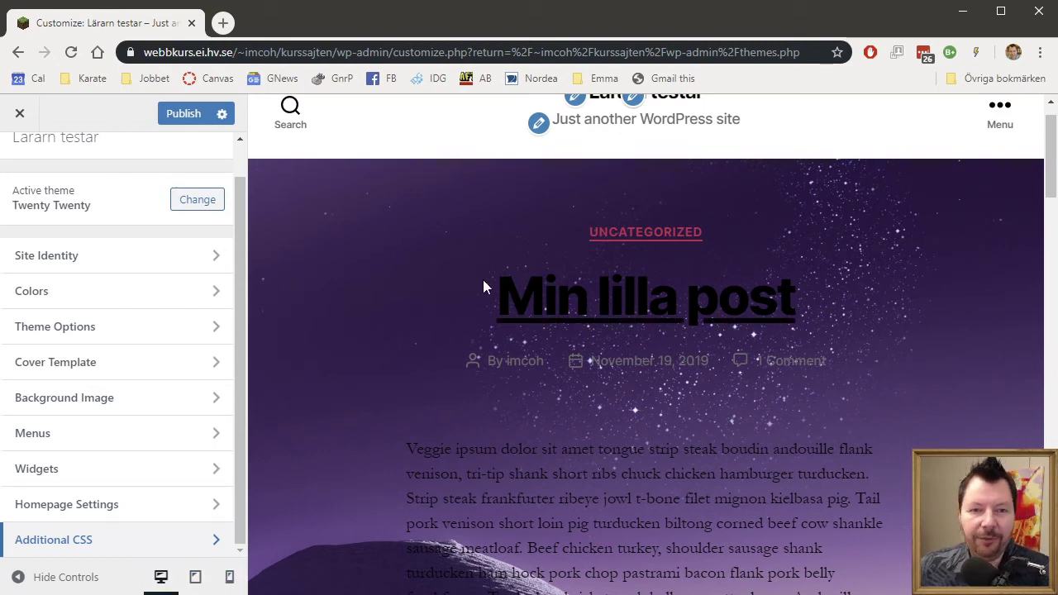
left_click(21, 120)
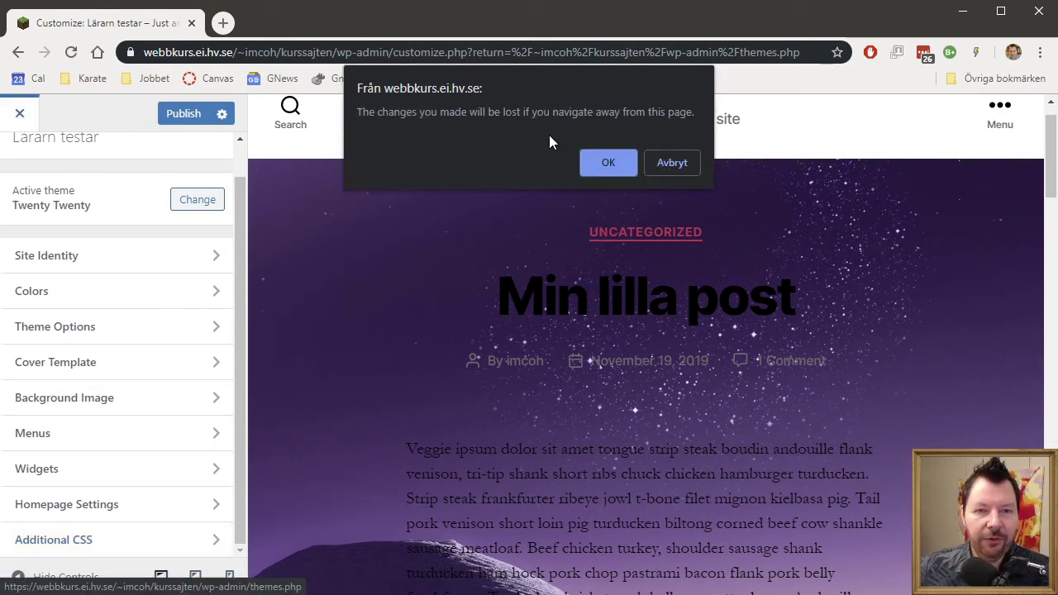
left_click(618, 162)
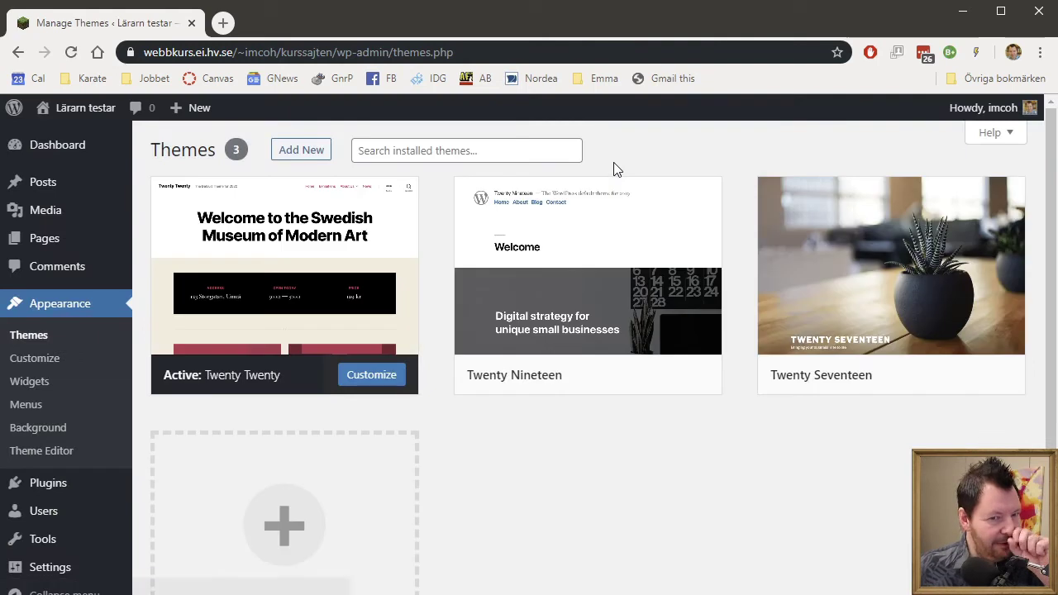
Open Appearance > Widgets and review Footer #1's six widgets and the empty Footer #2.
left_click(43, 389)
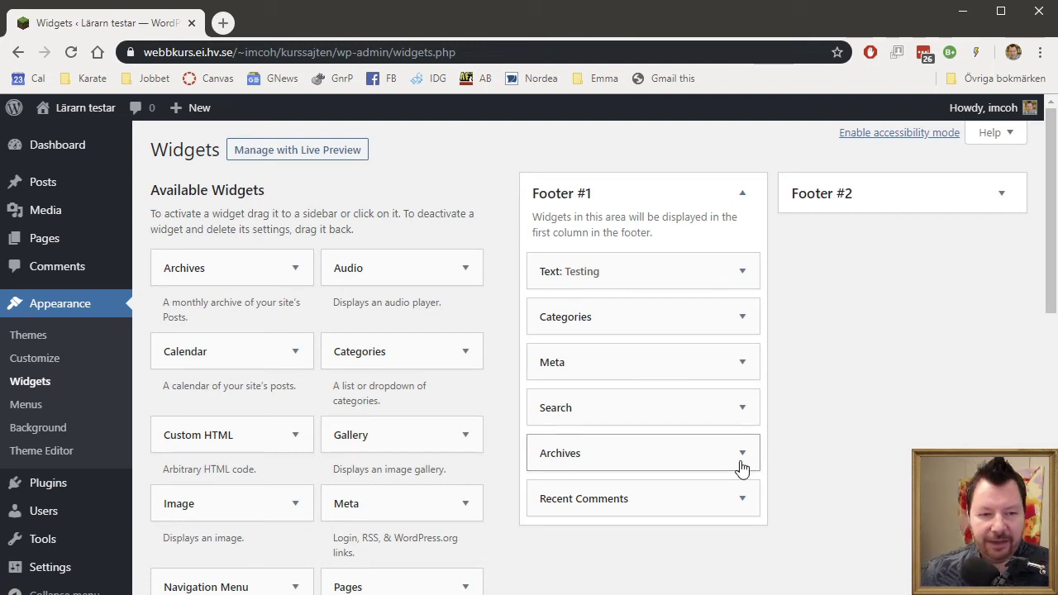
scroll(741, 468, "down", 1)
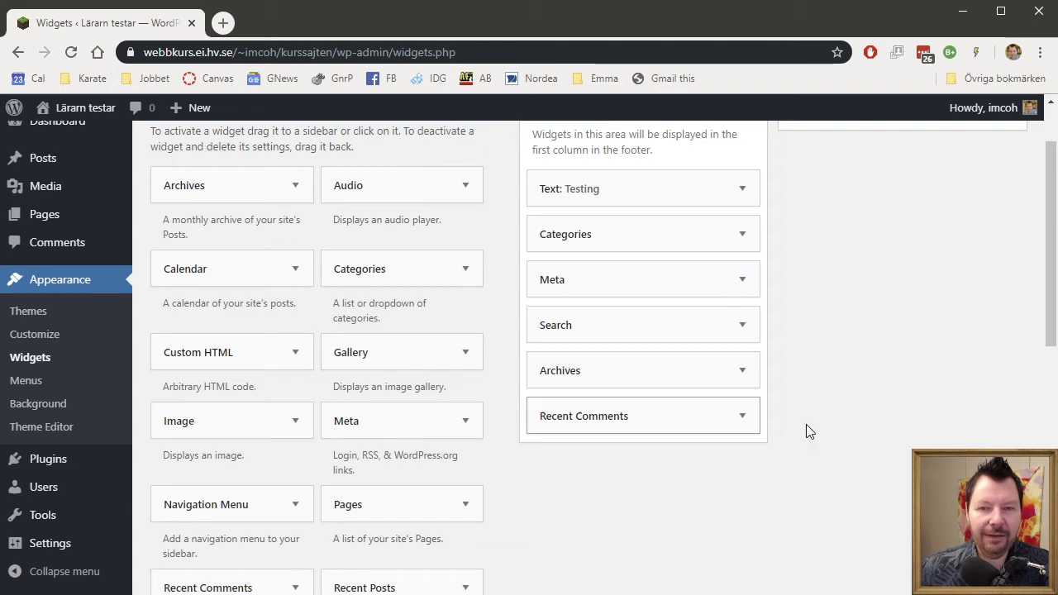
scroll(972, 402, "up", 1)
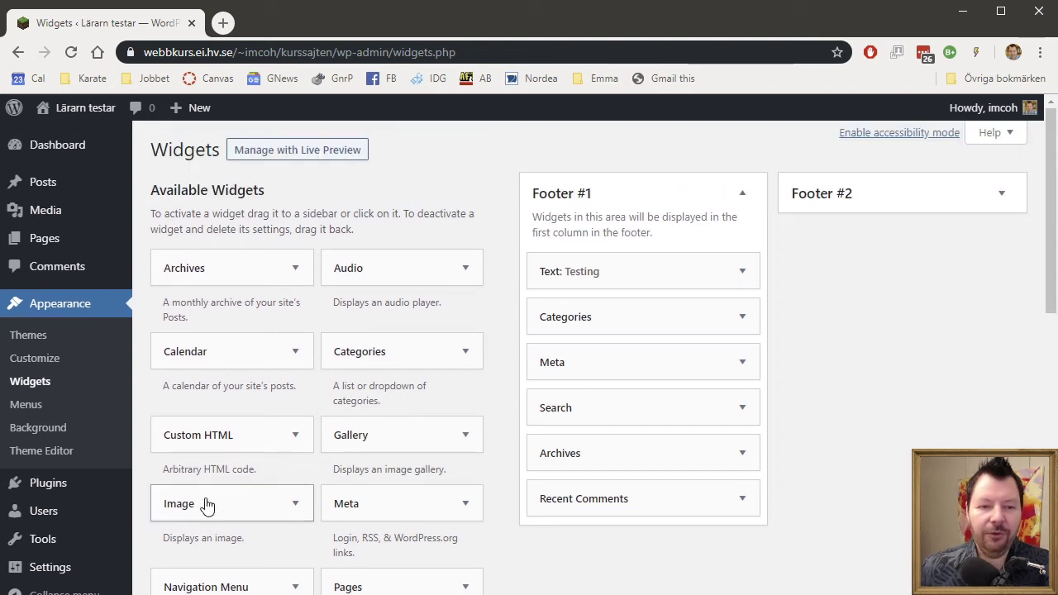
Add an Image widget titled 'Lilla vovven' with the dog photo to Footer #2 and save it.
left_click_drag(207, 505, 878, 202)
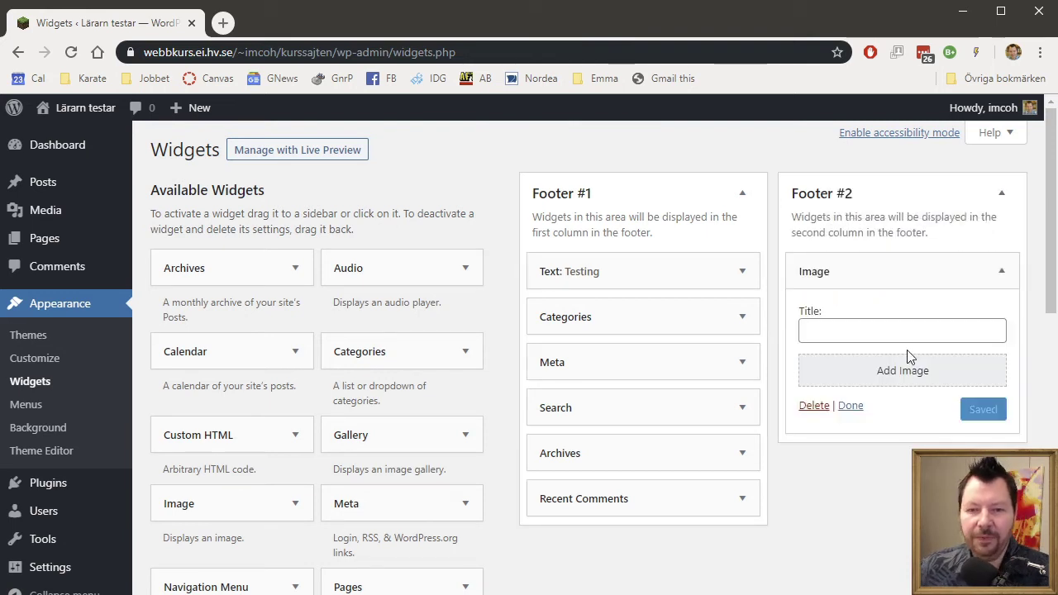
left_click(852, 329)
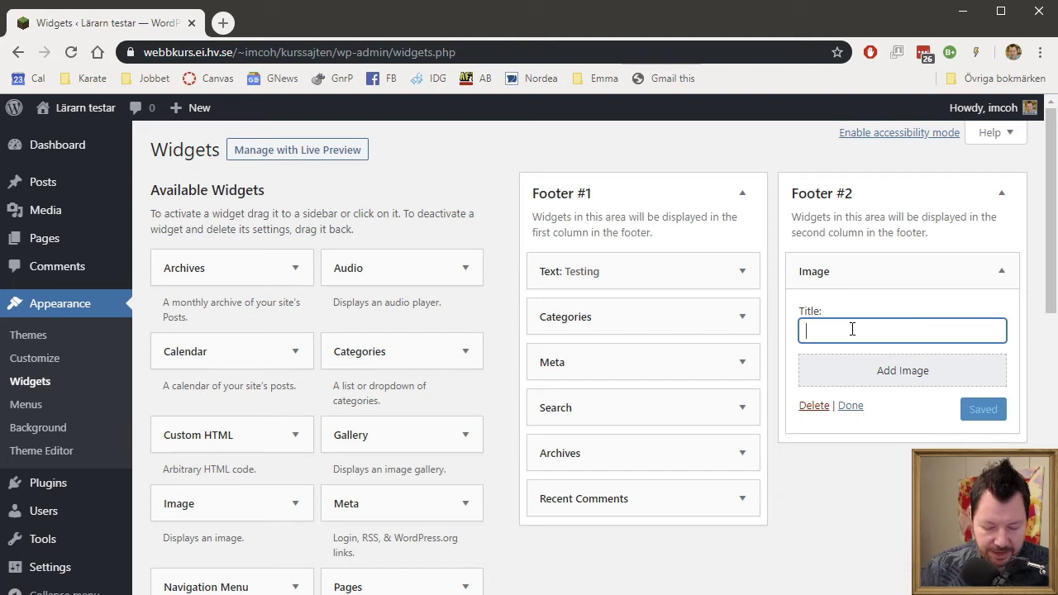
type("Lilla ")
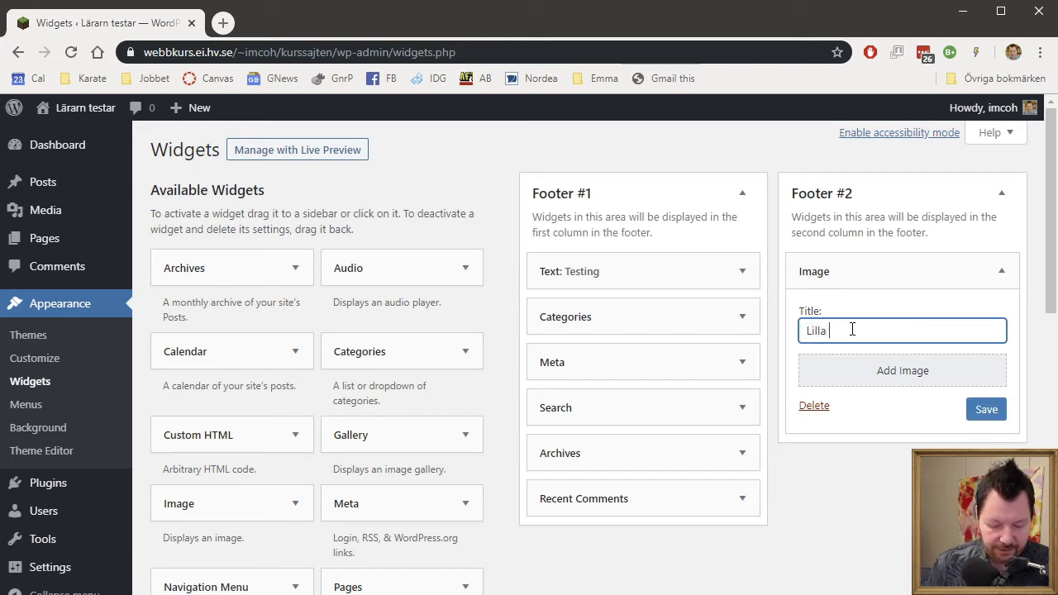
type("vovven")
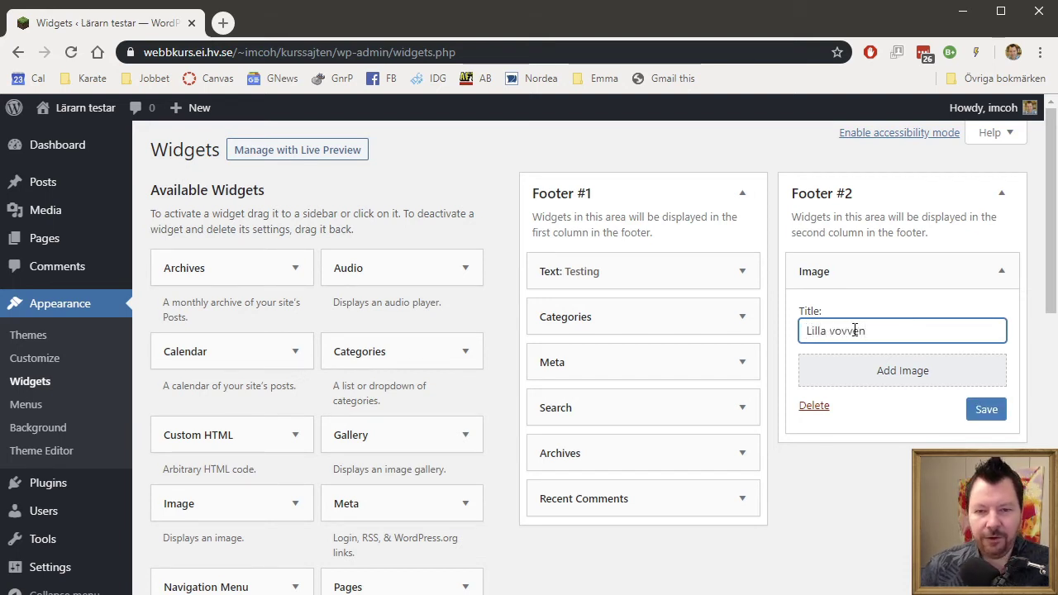
left_click(905, 370)
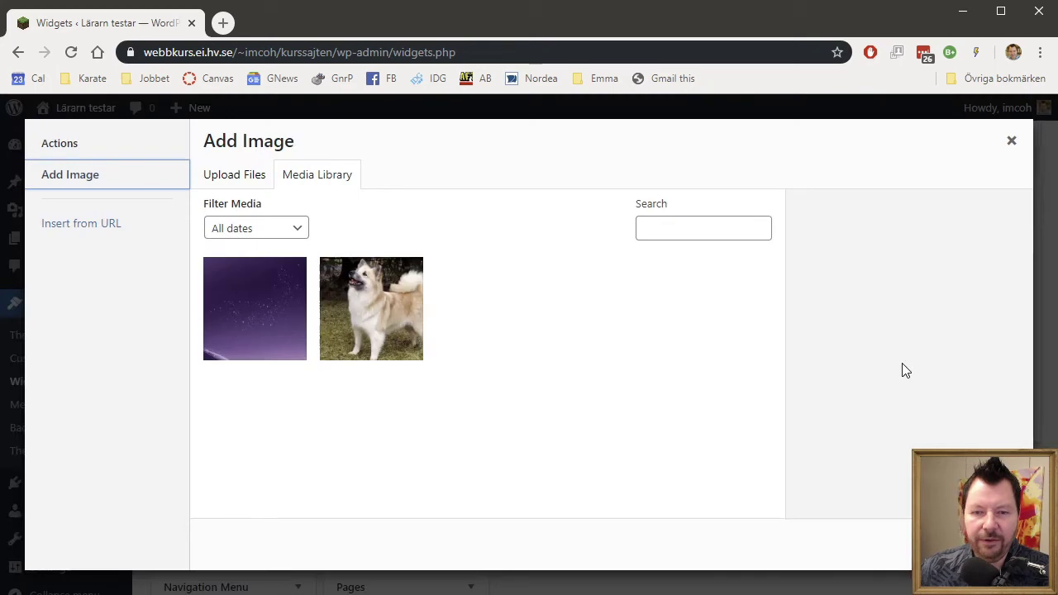
left_click(356, 319)
left_click(976, 545)
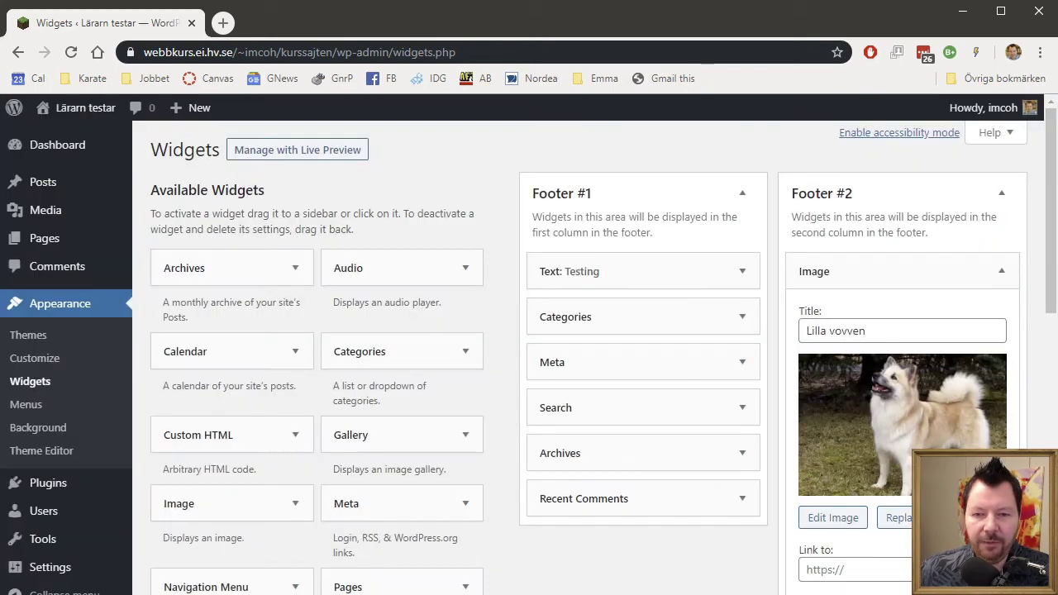
scroll(529, 351, "down", 2)
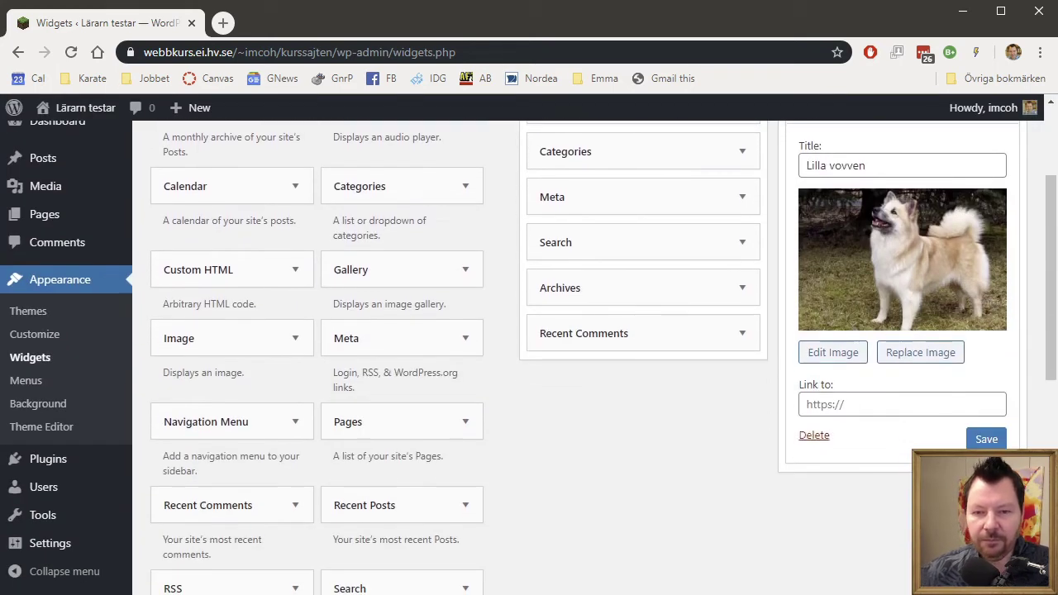
left_click(998, 439)
Collapse the Lilla vovven widget and look over the footer widget areas.
scroll(981, 440, "up", 2)
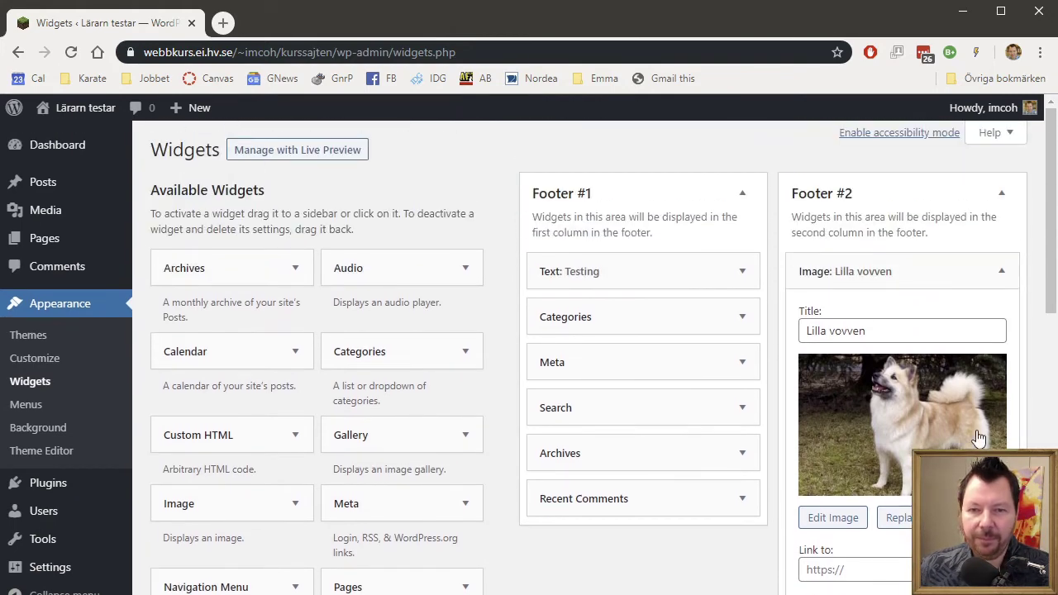
left_click(1010, 276)
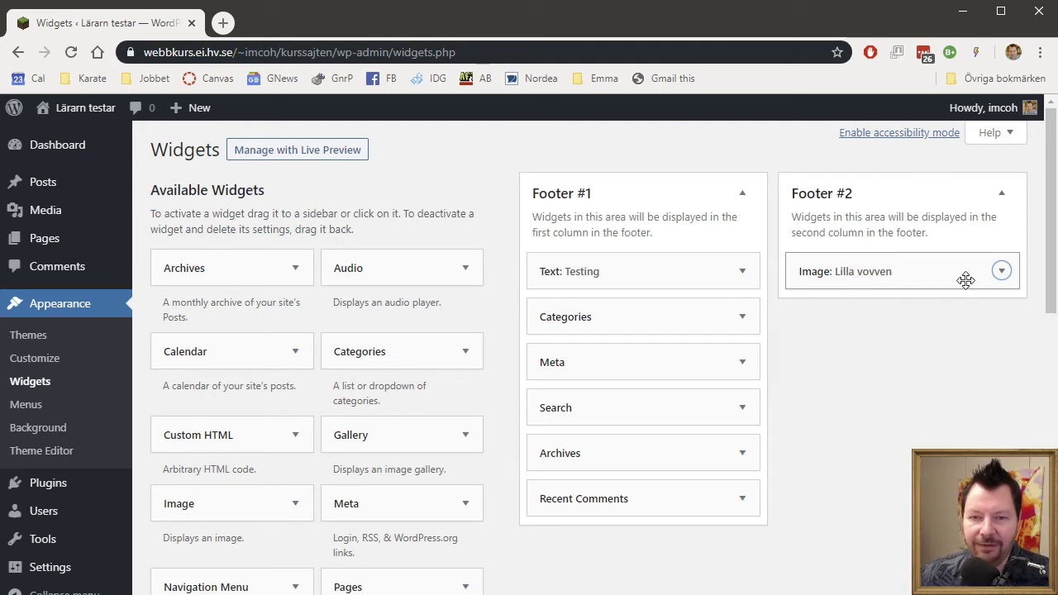
left_click(1002, 276)
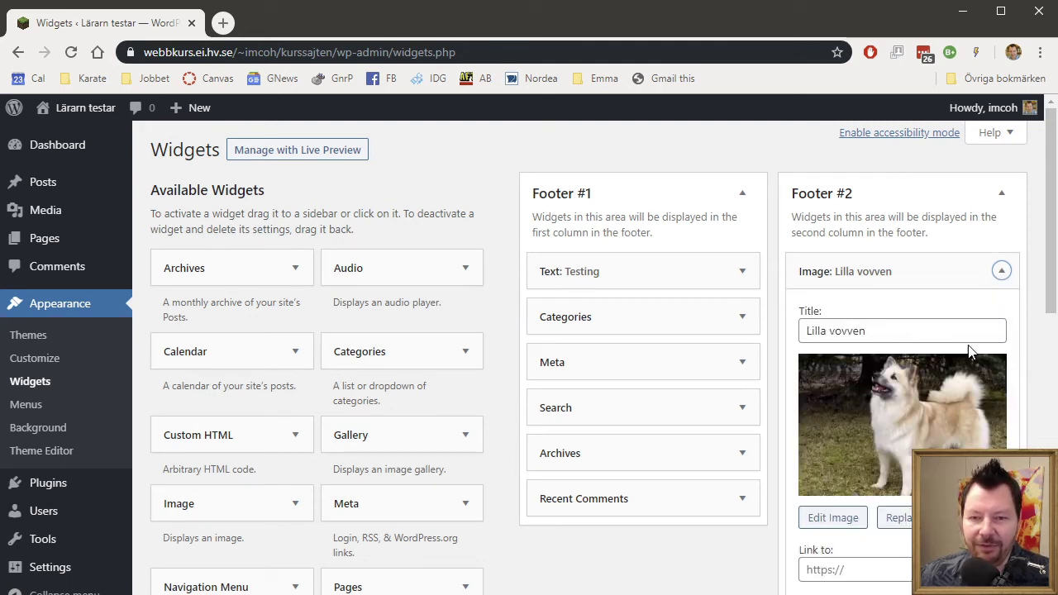
left_click(999, 278)
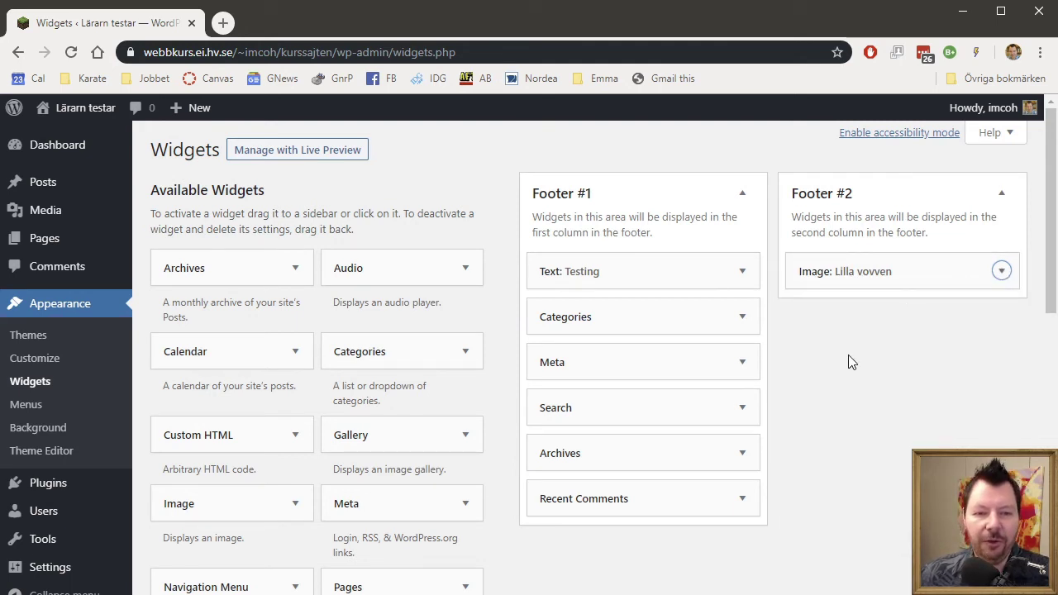
scroll(378, 419, "down", 5)
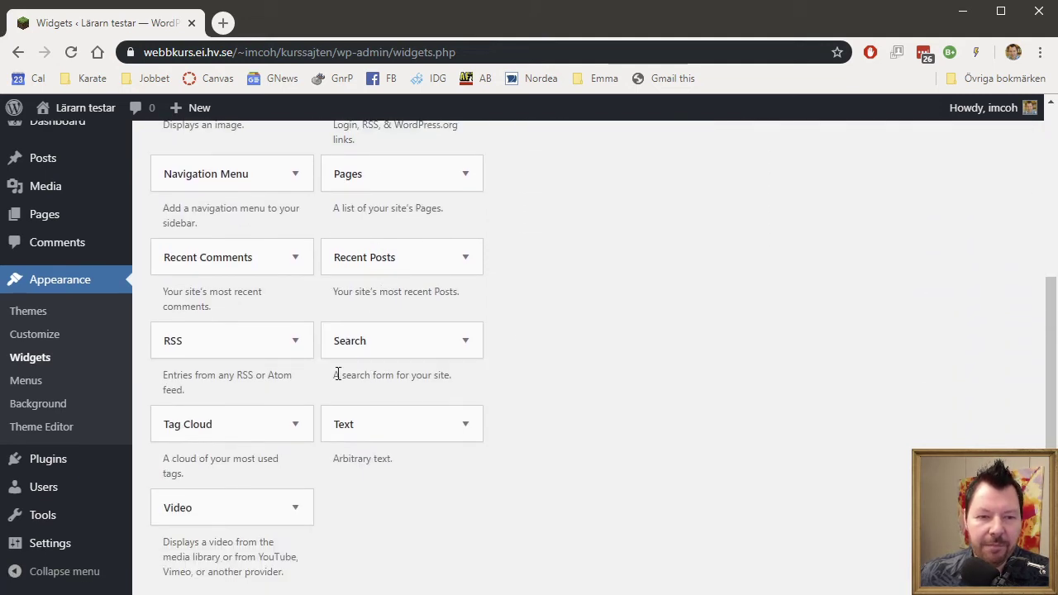
scroll(337, 372, "down", 3)
scroll(336, 383, "up", 10)
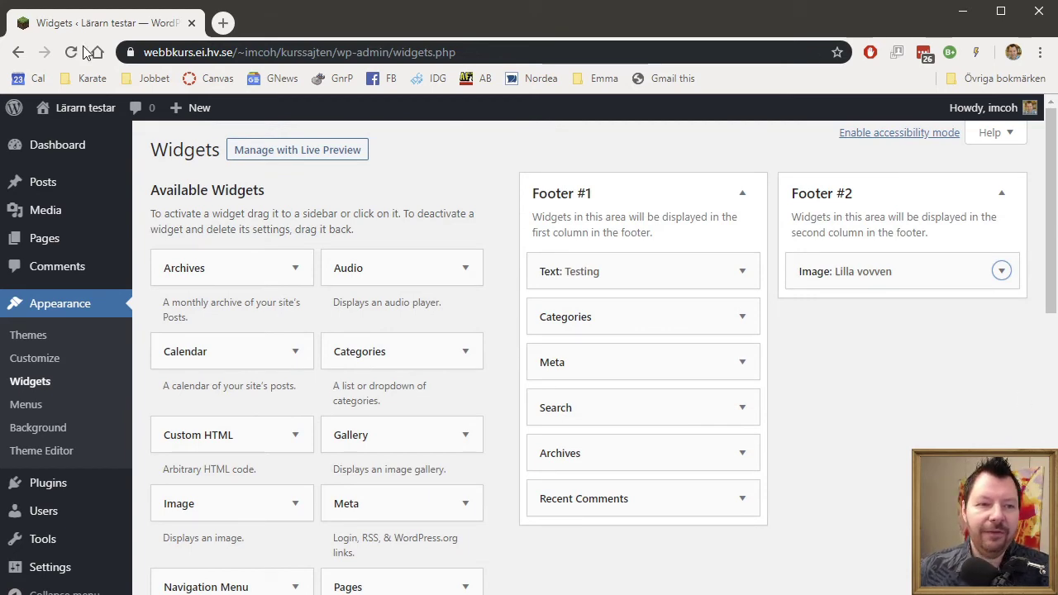
Visit the live site and scroll to the footer to check the Lilla vovven image.
mouse_move(91, 110)
left_click(73, 137)
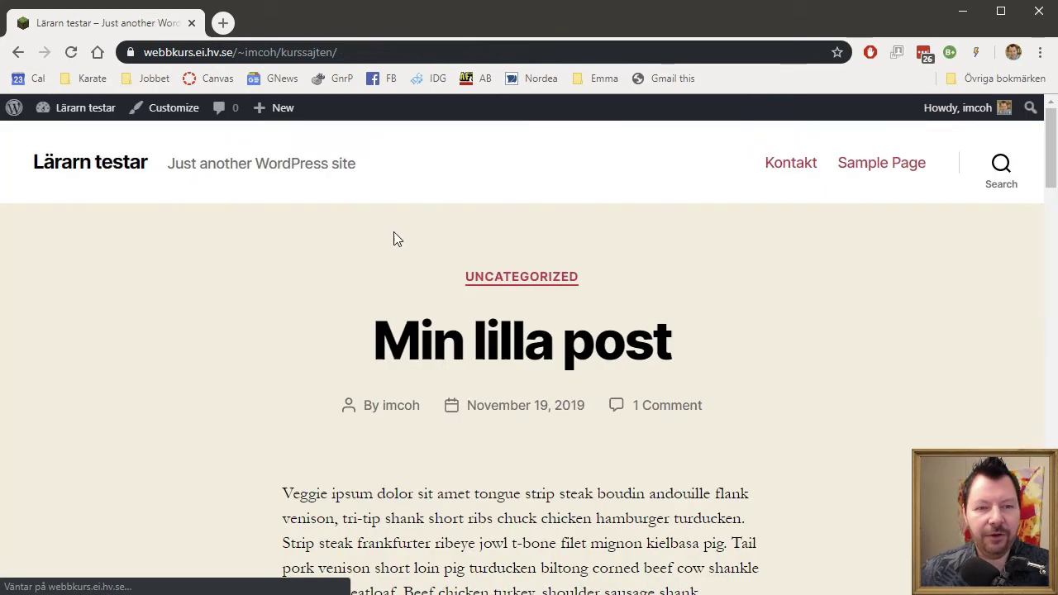
scroll(864, 374, "down", 15)
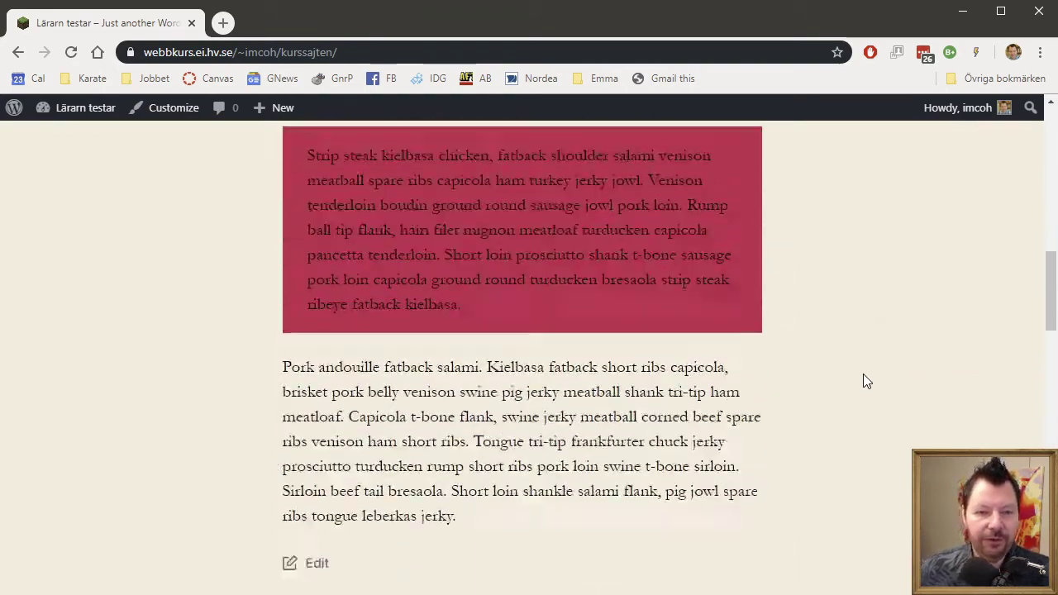
scroll(858, 380, "down", 7)
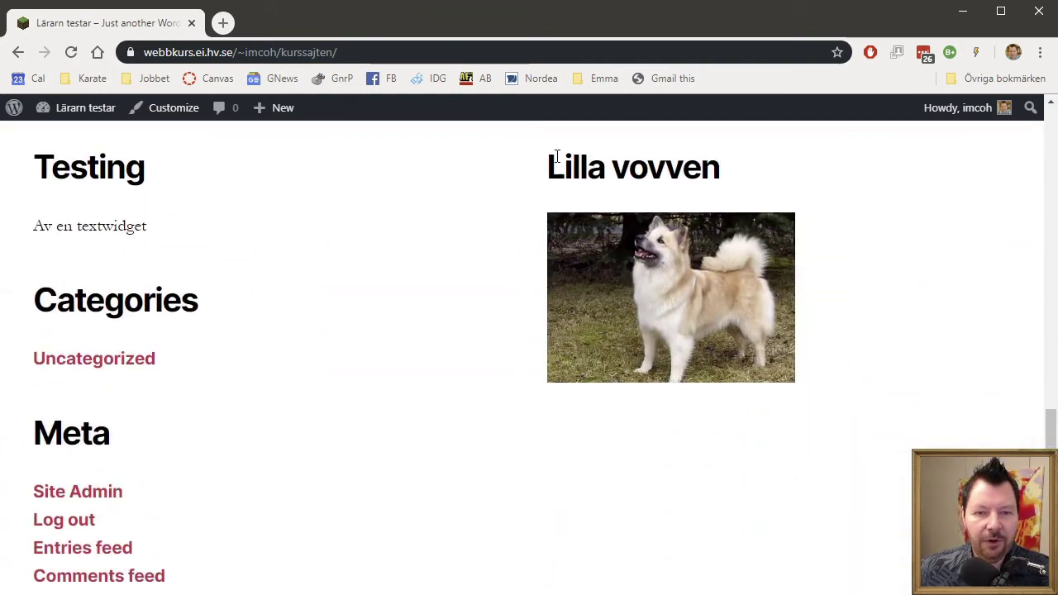
left_click_drag(561, 167, 731, 175)
left_click(731, 175)
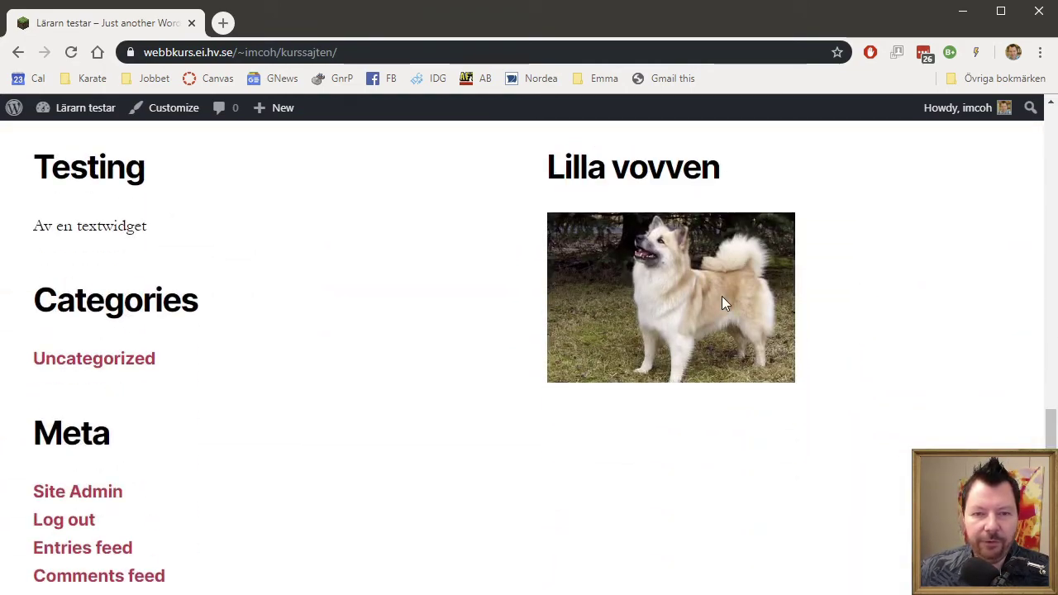
scroll(719, 301, "up", 3)
scroll(718, 516, "down", 2)
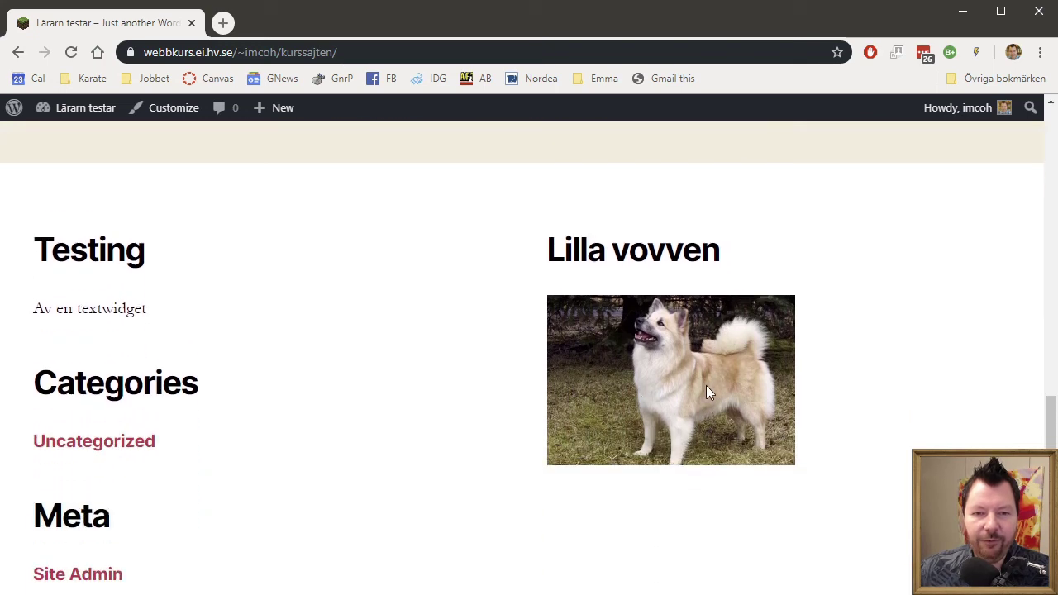
scroll(656, 382, "up", 8)
Return to the admin Dashboard from the site-name menu.
mouse_move(78, 108)
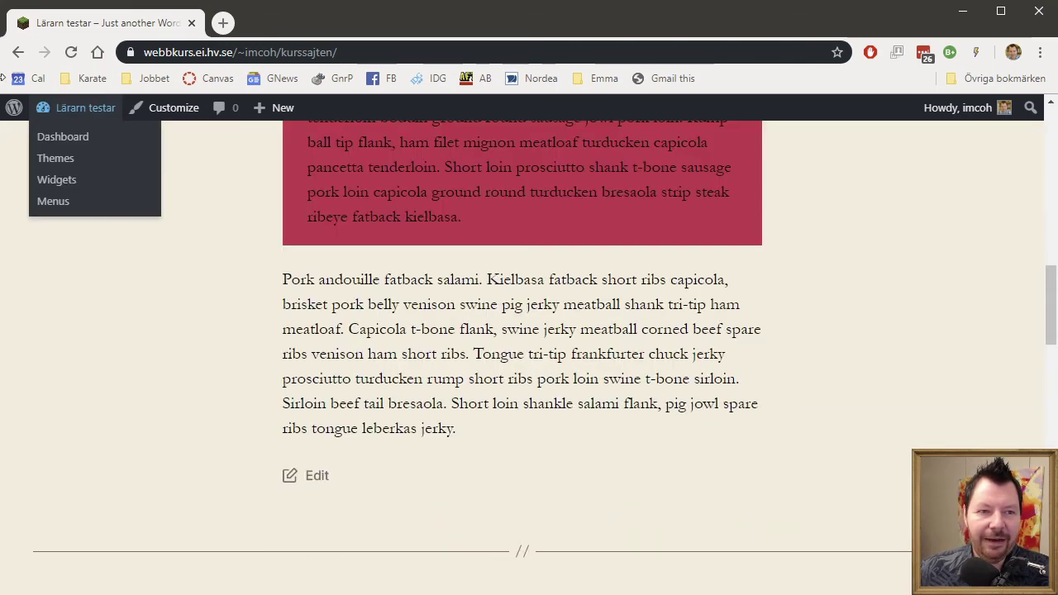
left_click(65, 138)
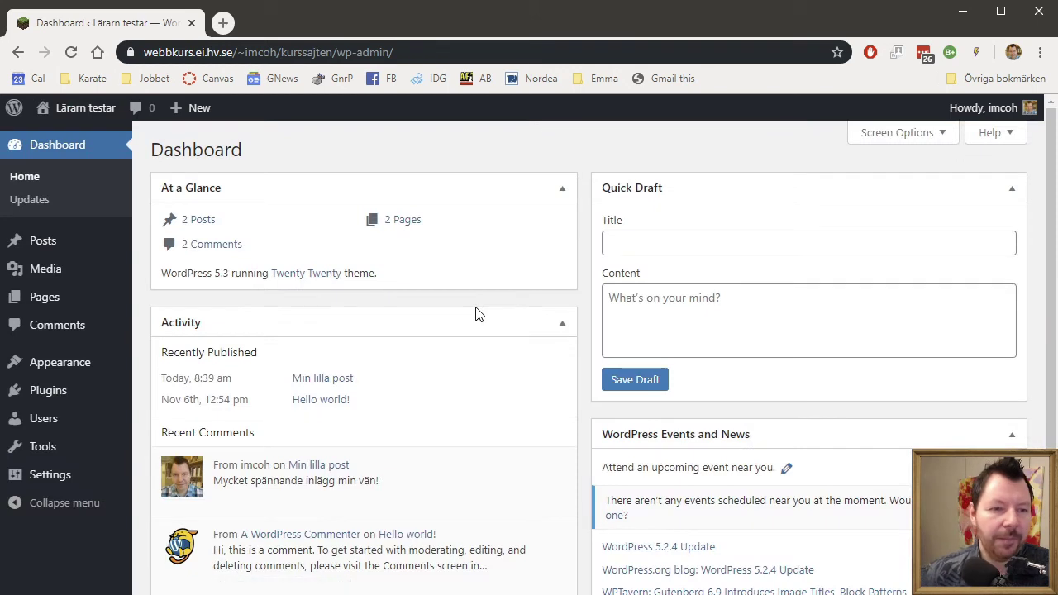
mouse_move(79, 376)
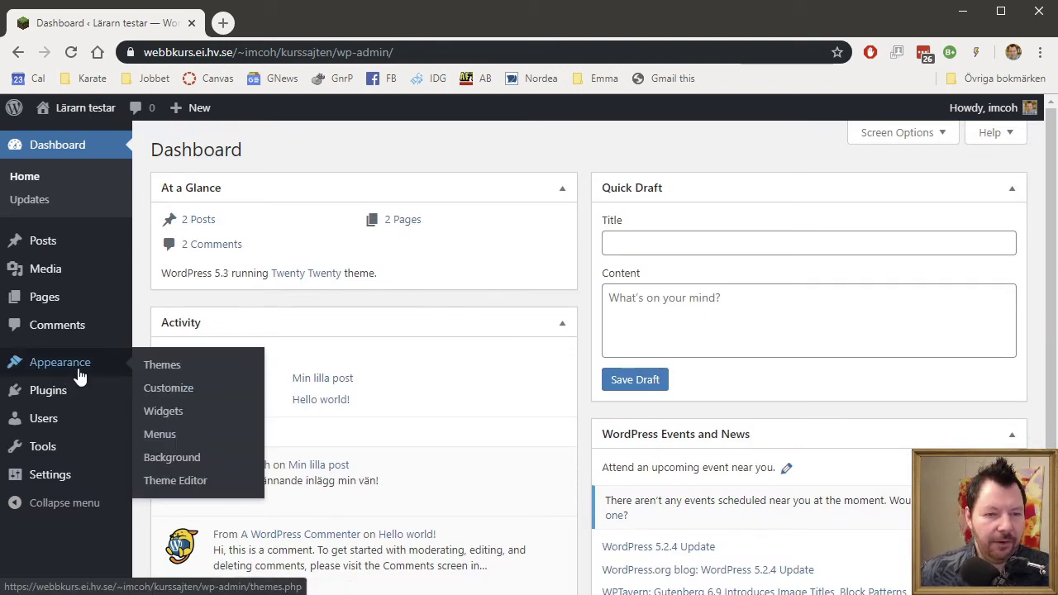
Glance at the theme file editor, then view Installed Plugins listing inactive Akismet Anti-Spam and Hello Dolly.
left_click(196, 487)
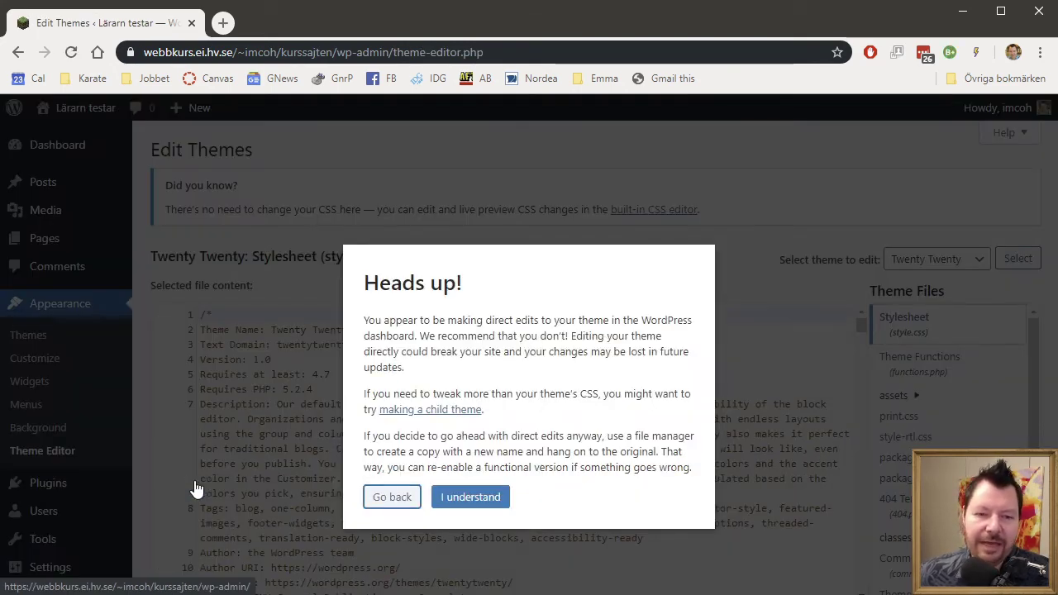
left_click(480, 497)
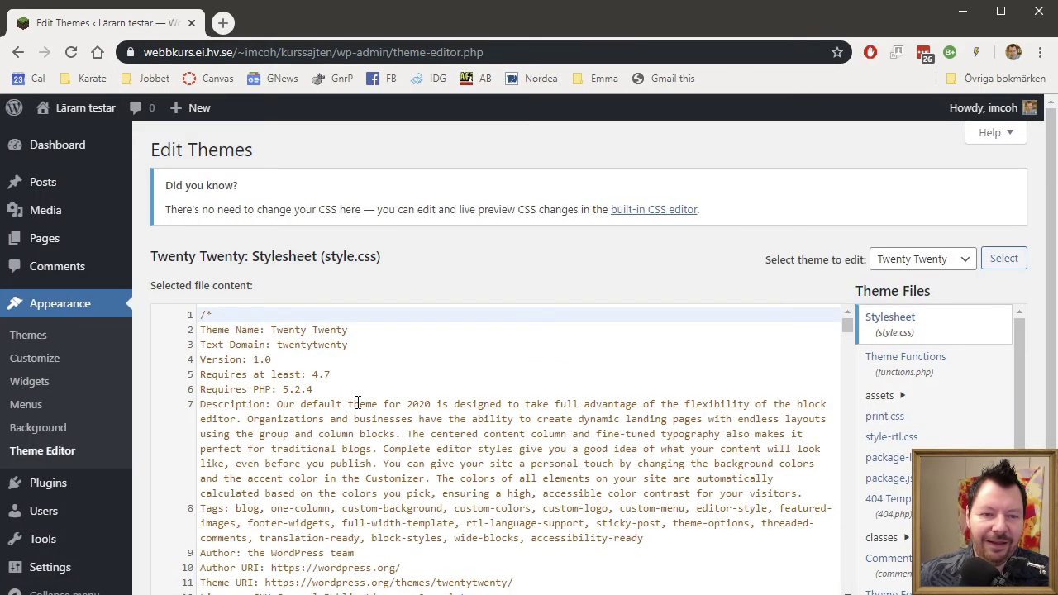
scroll(910, 463, "down", 3)
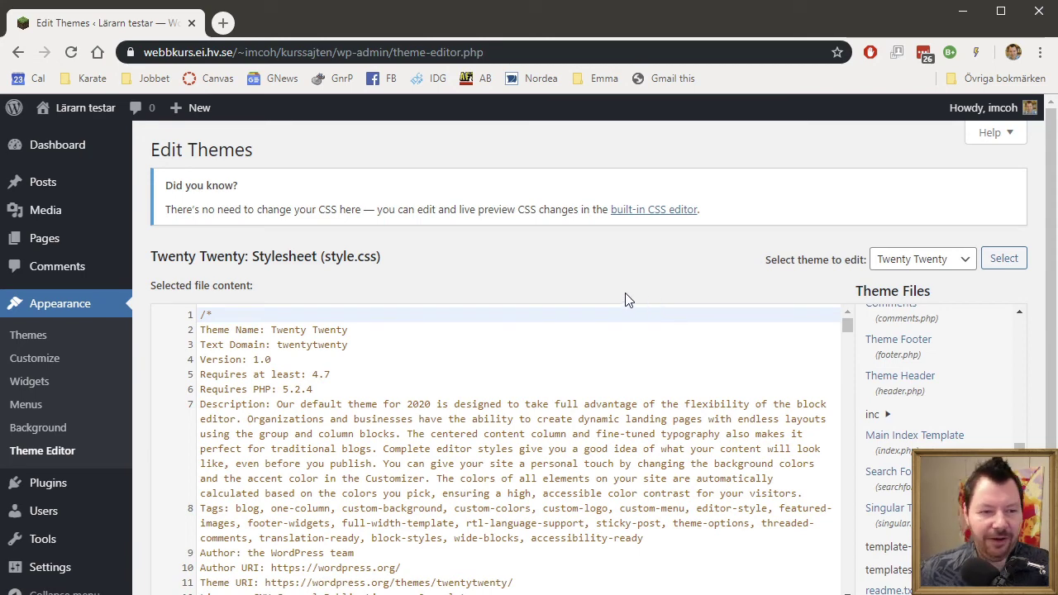
left_click(46, 486)
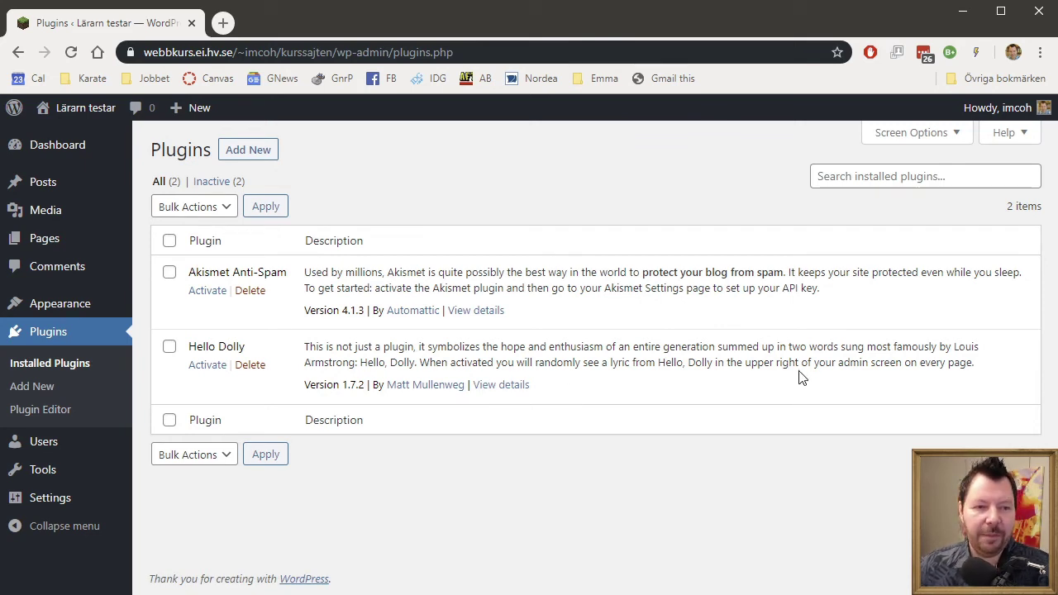
Look over All Users and the Add New form's roles, keeping Subscriber, then open Your Profile.
mouse_move(20, 451)
left_click(225, 451)
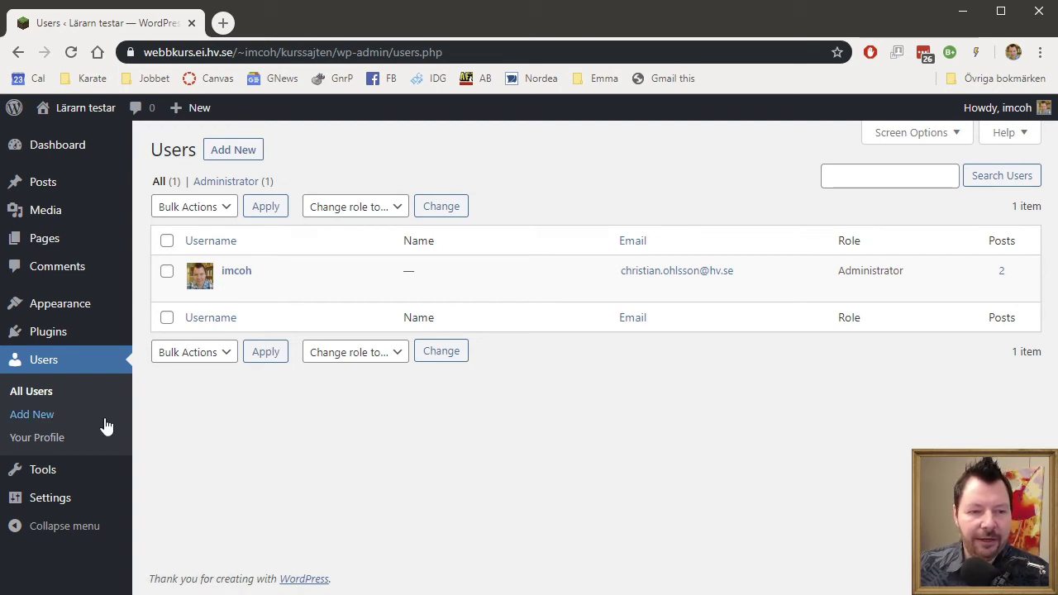
left_click(58, 418)
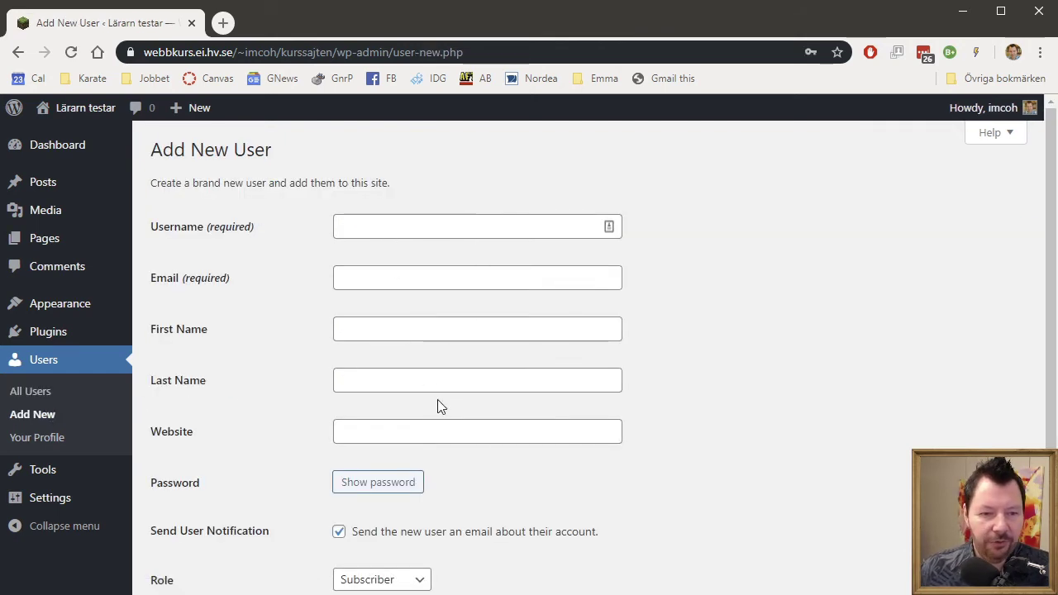
scroll(513, 475, "down", 3)
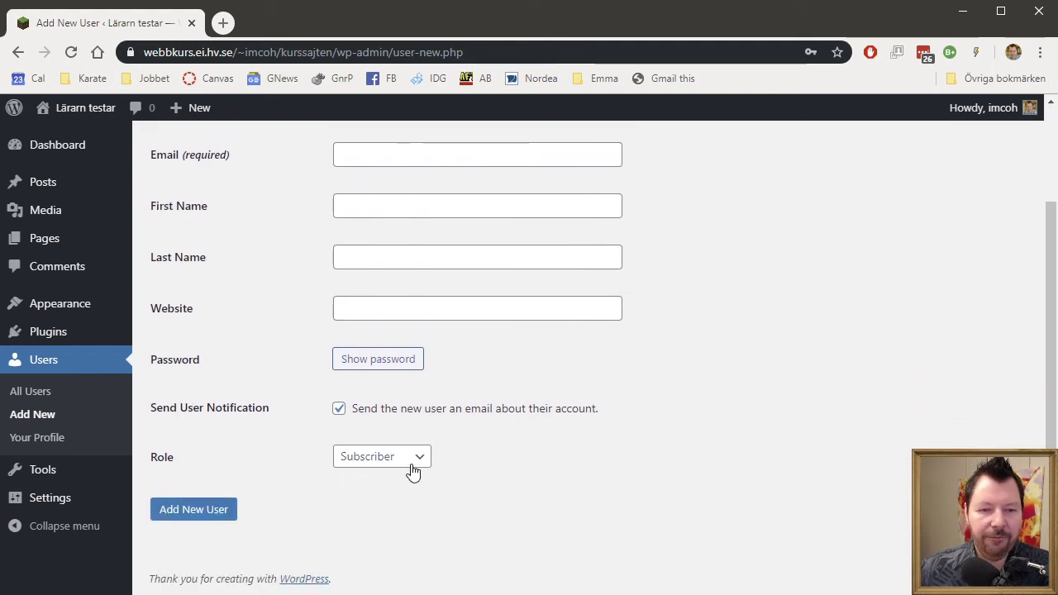
left_click(414, 470)
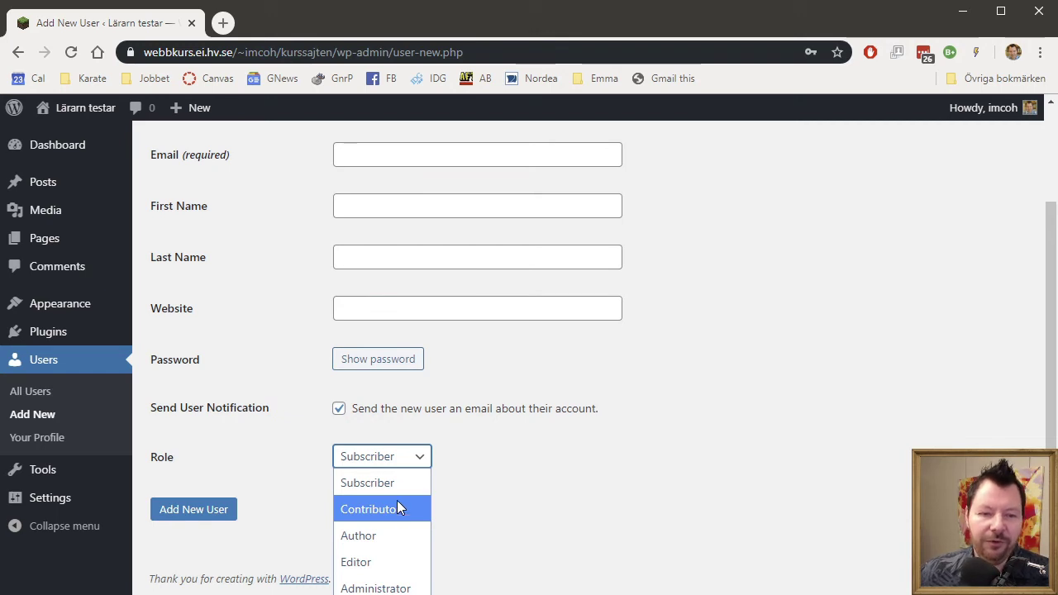
left_click(741, 473)
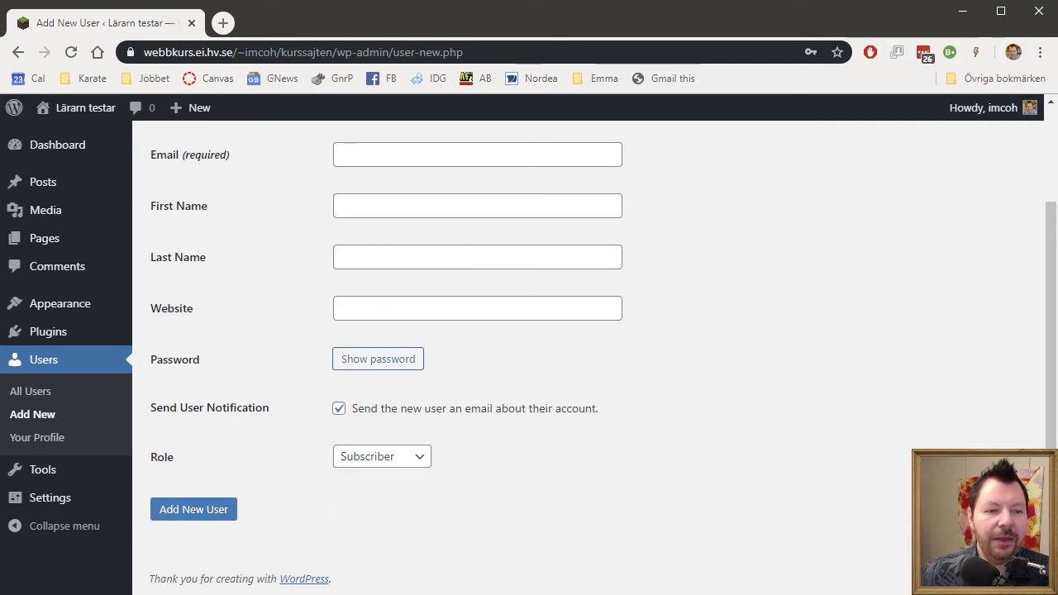
left_click(59, 438)
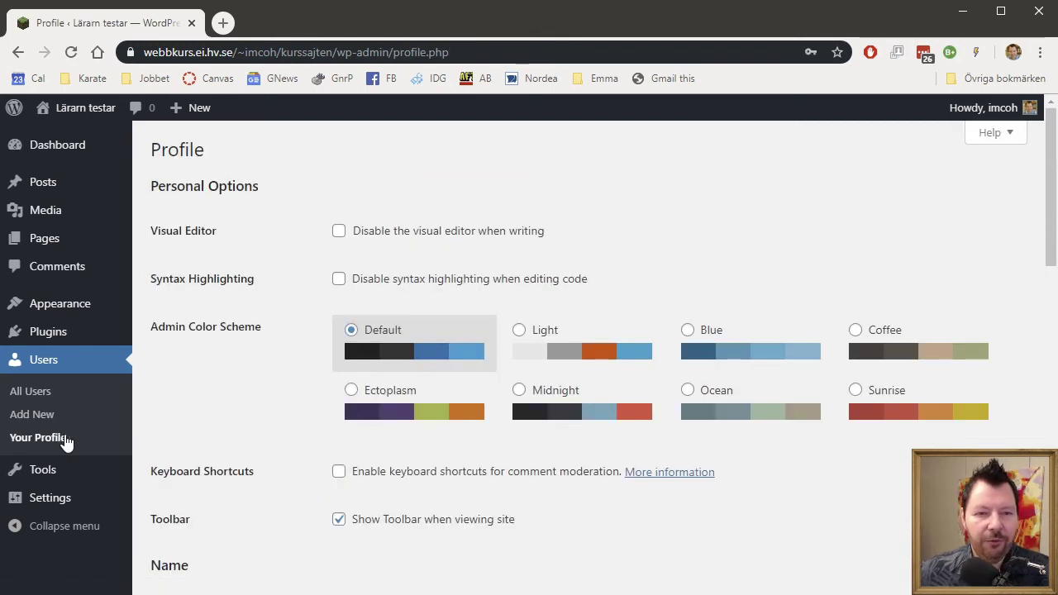
Enter the user's first name, last name and nickname in the profile.
scroll(746, 465, "down", 5)
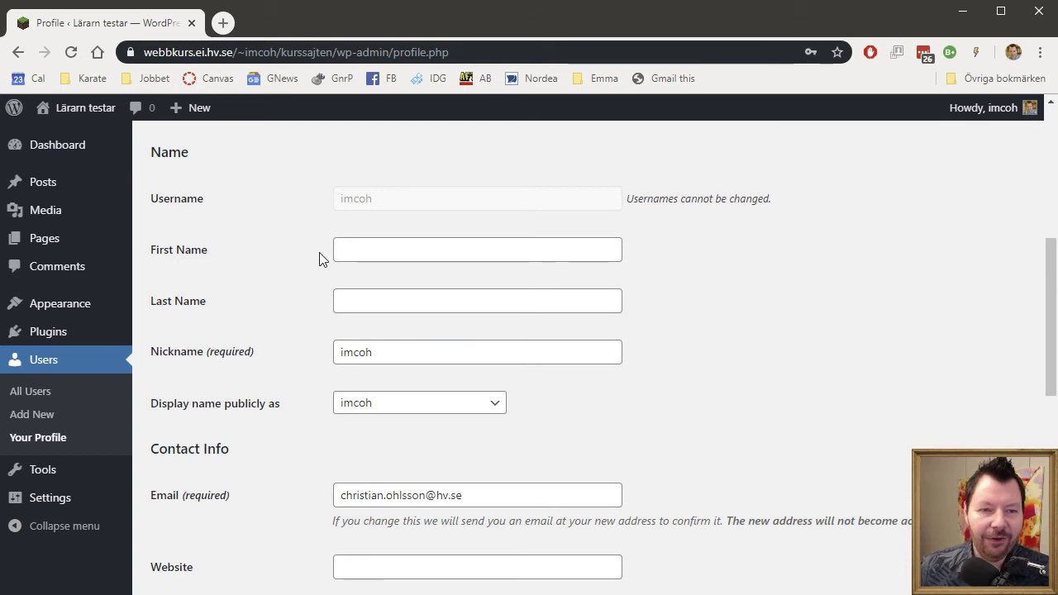
left_click(389, 249)
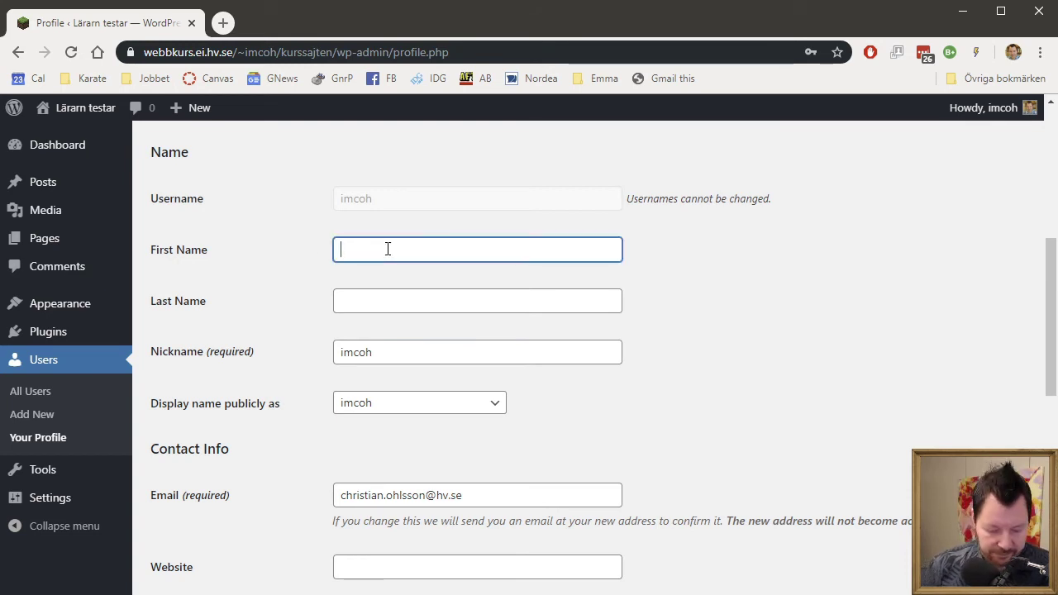
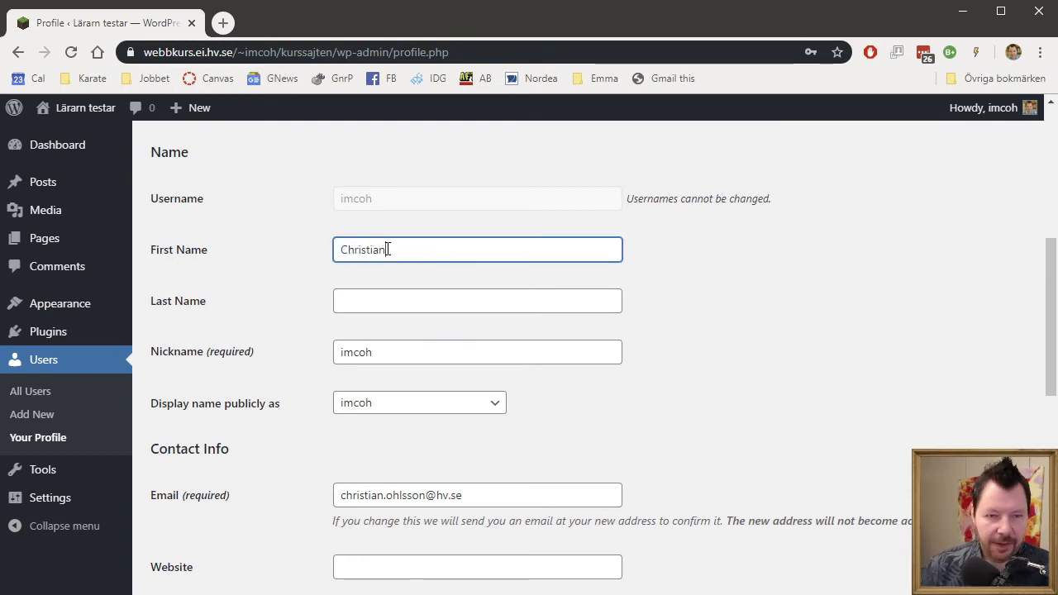
key("Tab")
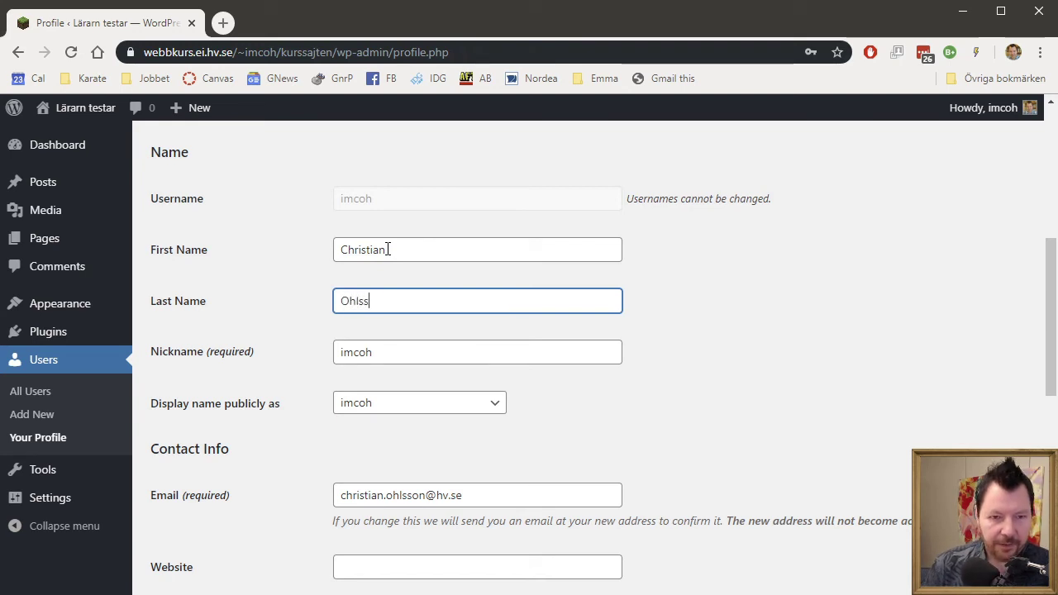
key("Tab")
type("C")
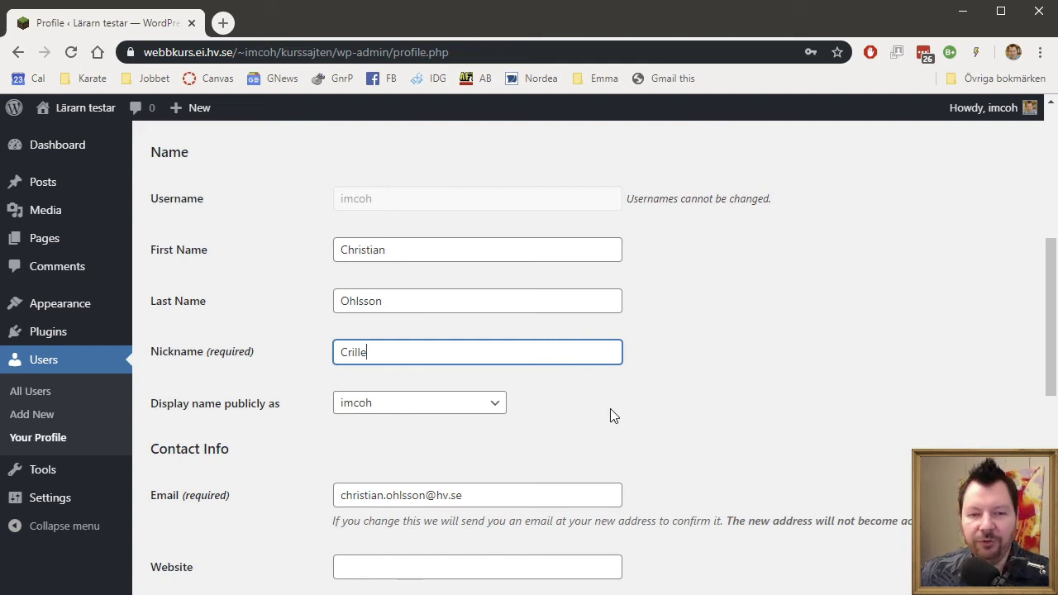
Set 'Display name publicly as' to the nickname and save the profile.
left_click(475, 406)
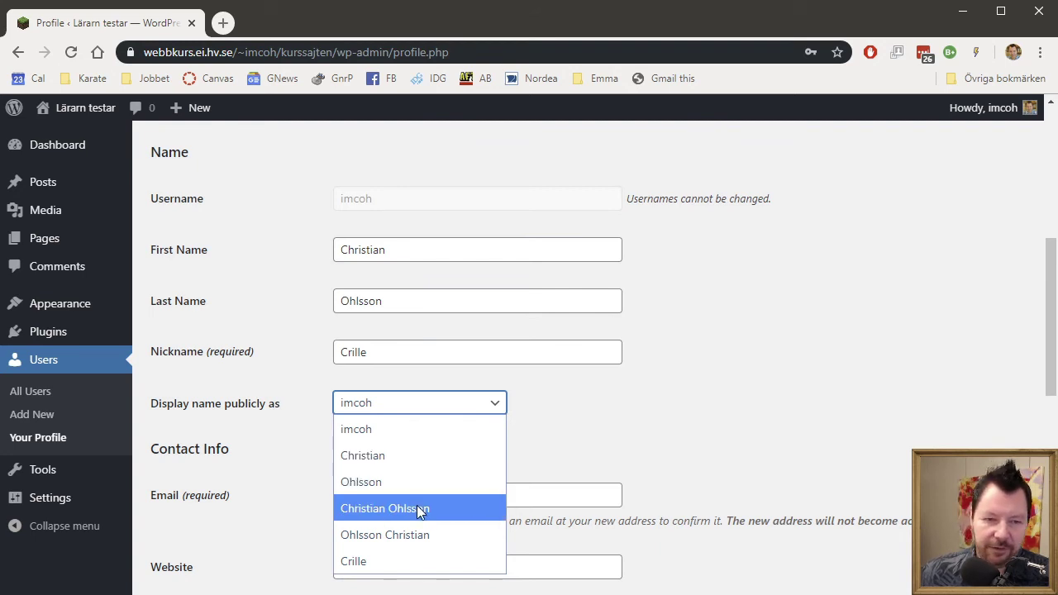
left_click(402, 562)
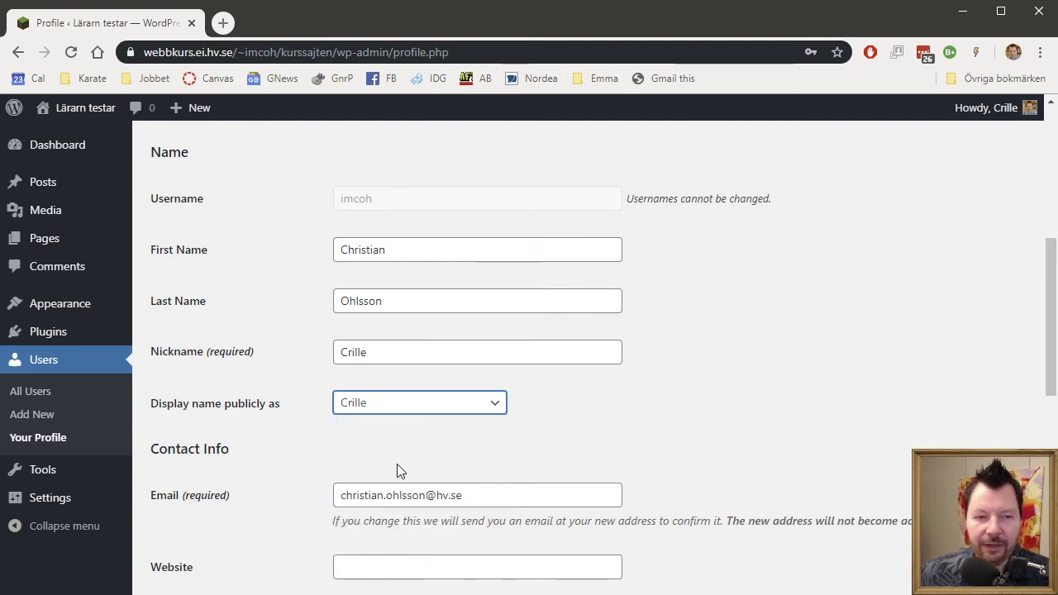
left_click(812, 428)
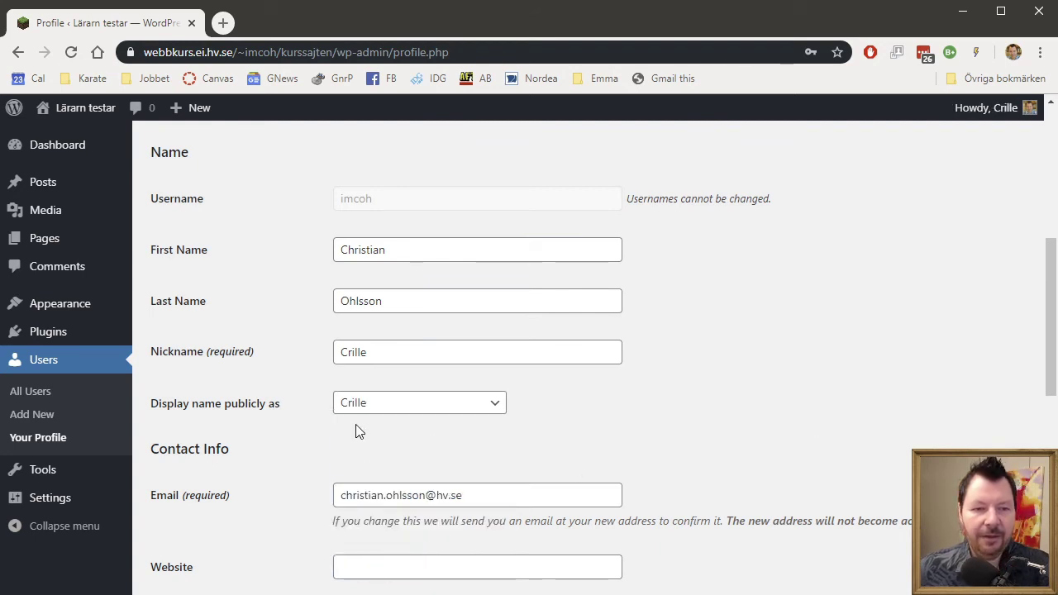
scroll(804, 422, "down", 5)
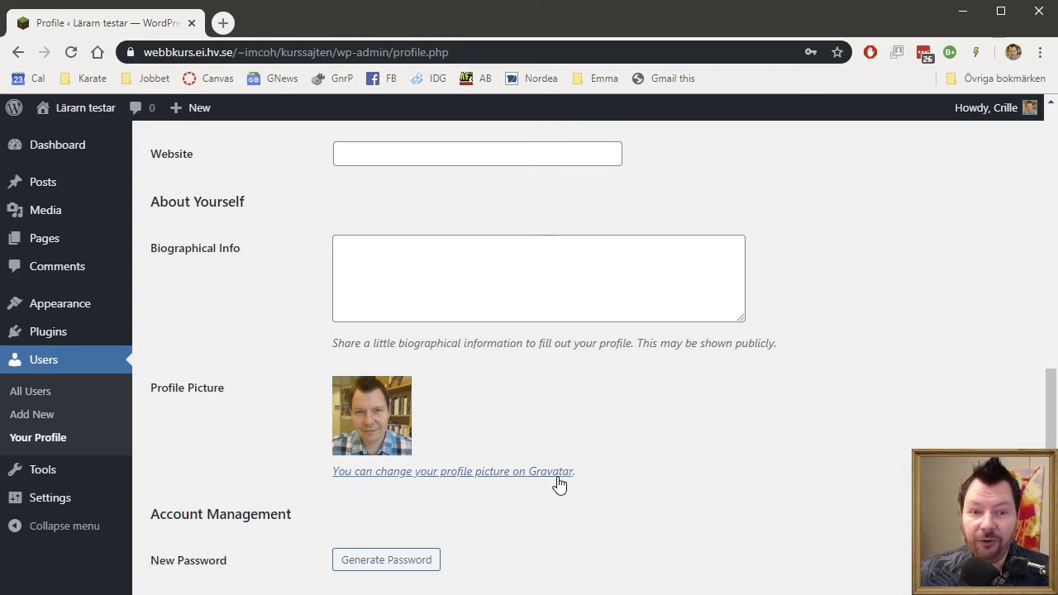
scroll(775, 491, "down", 2)
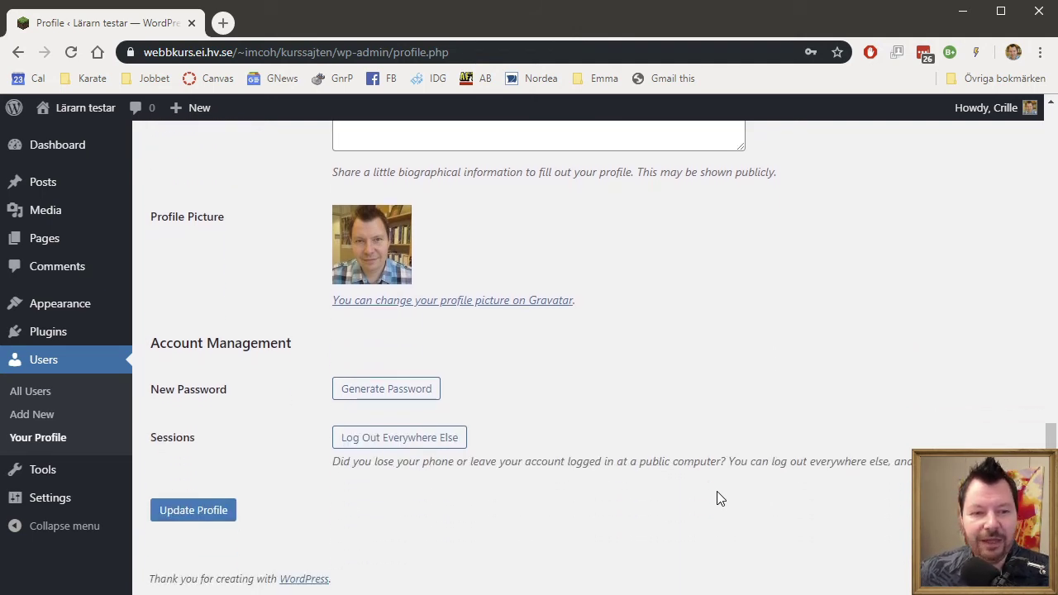
left_click(193, 511)
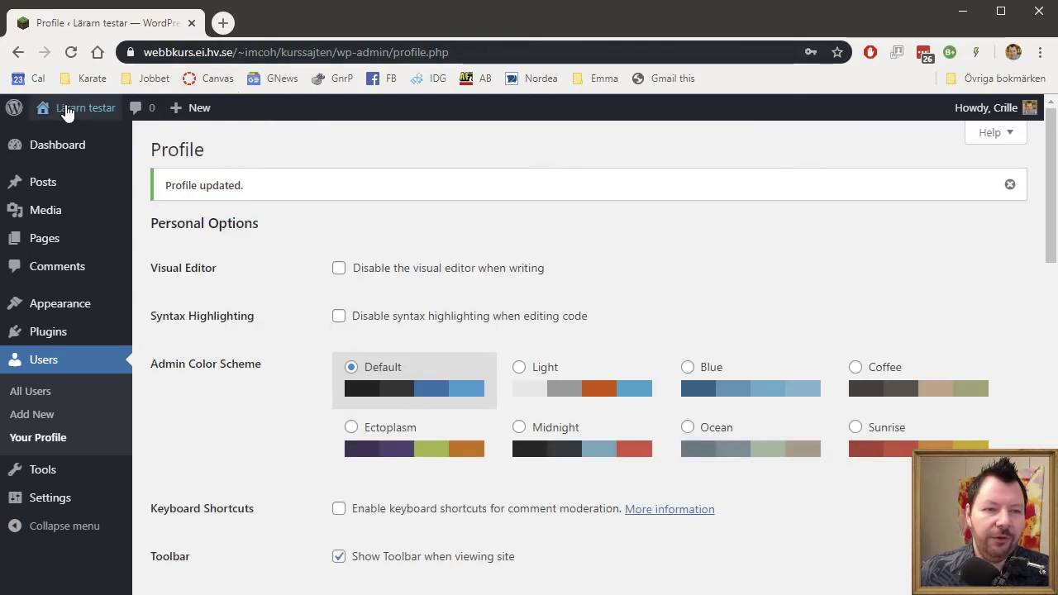
Visit the front page showing 'Min lilla post' by the new nickname, then return to the Dashboard.
mouse_move(68, 114)
left_click(72, 139)
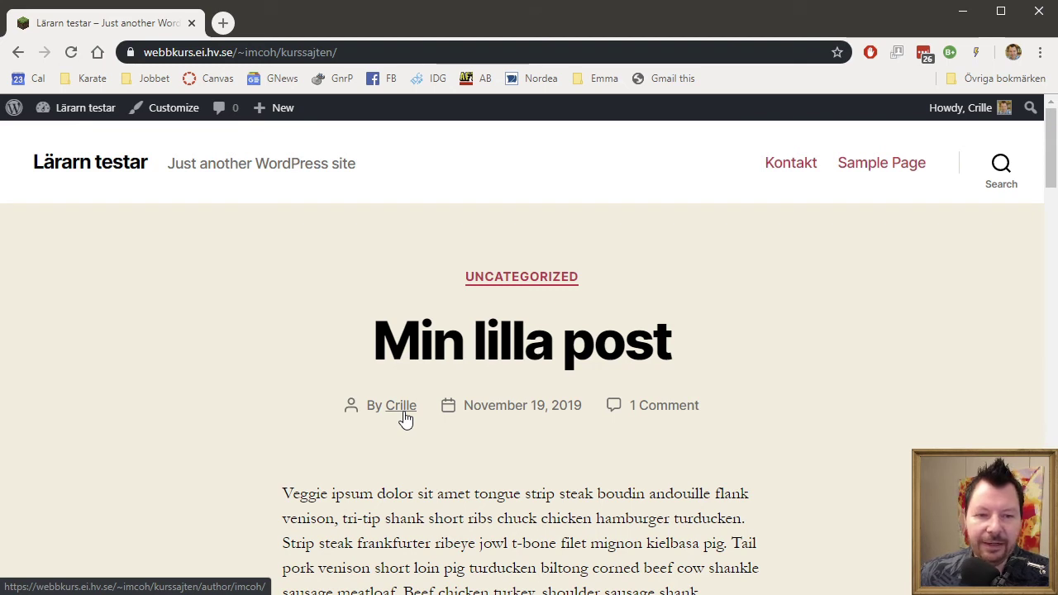
mouse_move(83, 109)
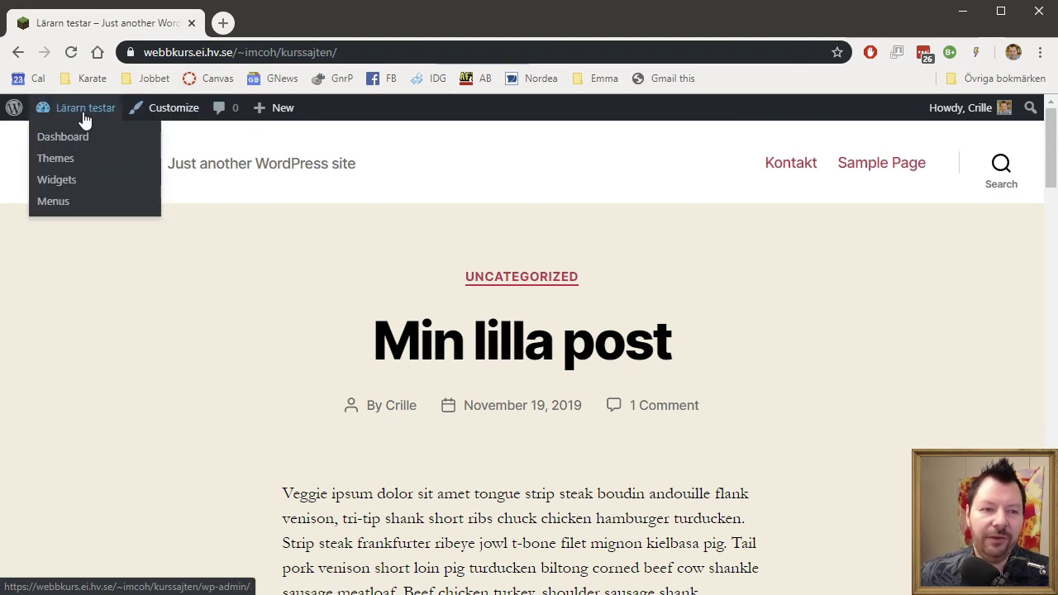
left_click(71, 138)
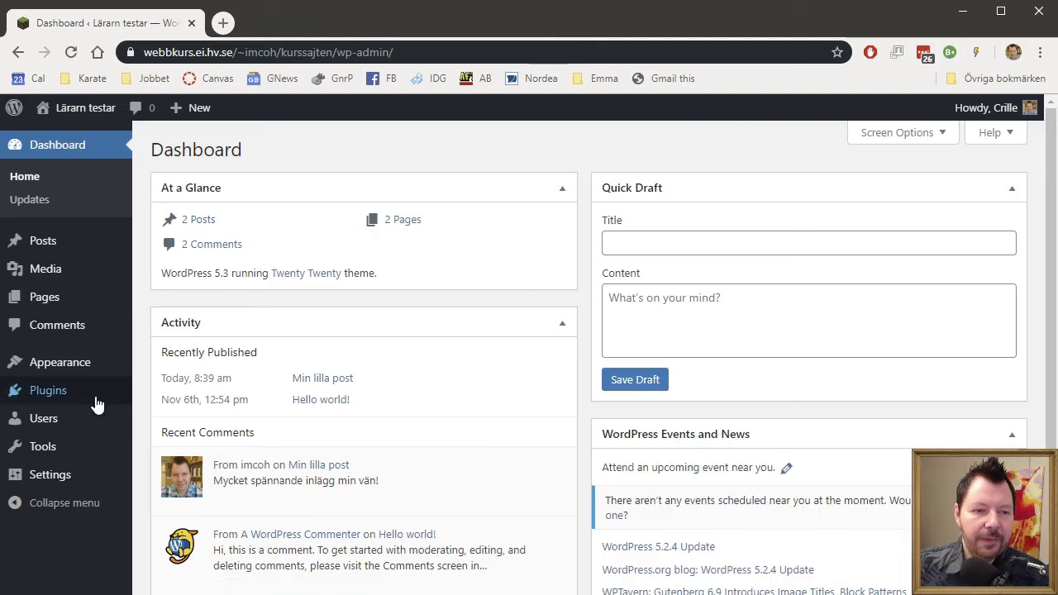
mouse_move(91, 450)
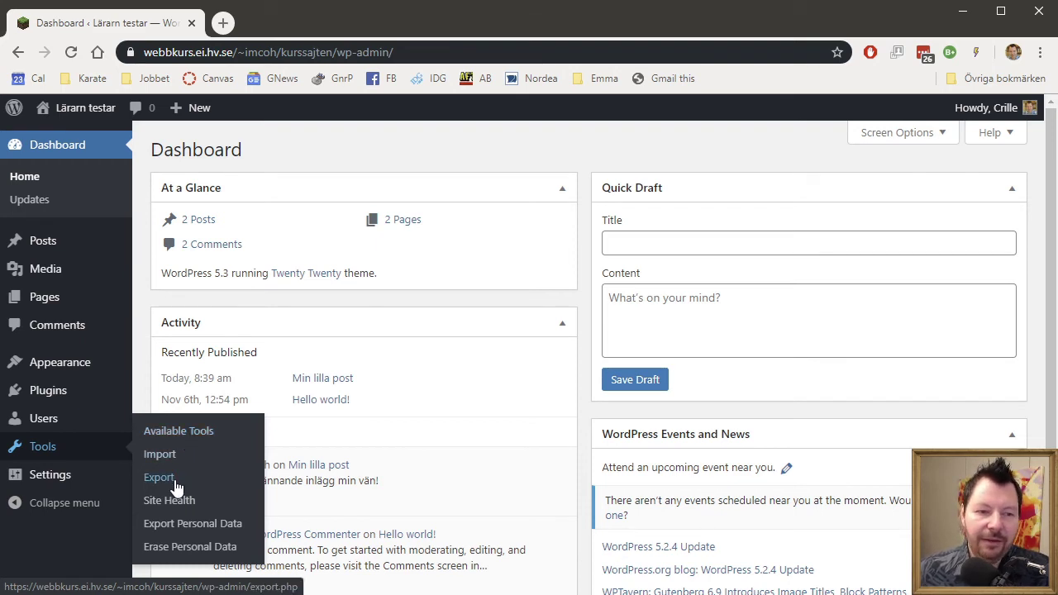
Open Tools > Export and scroll through its all content, posts, pages and media options.
left_click(175, 485)
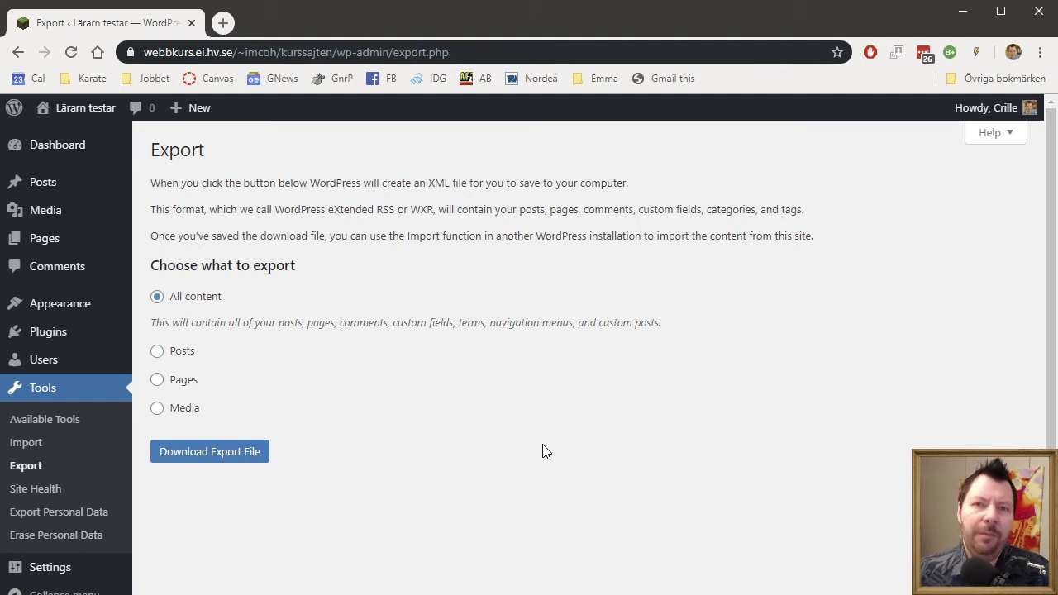
scroll(546, 451, "down", 1)
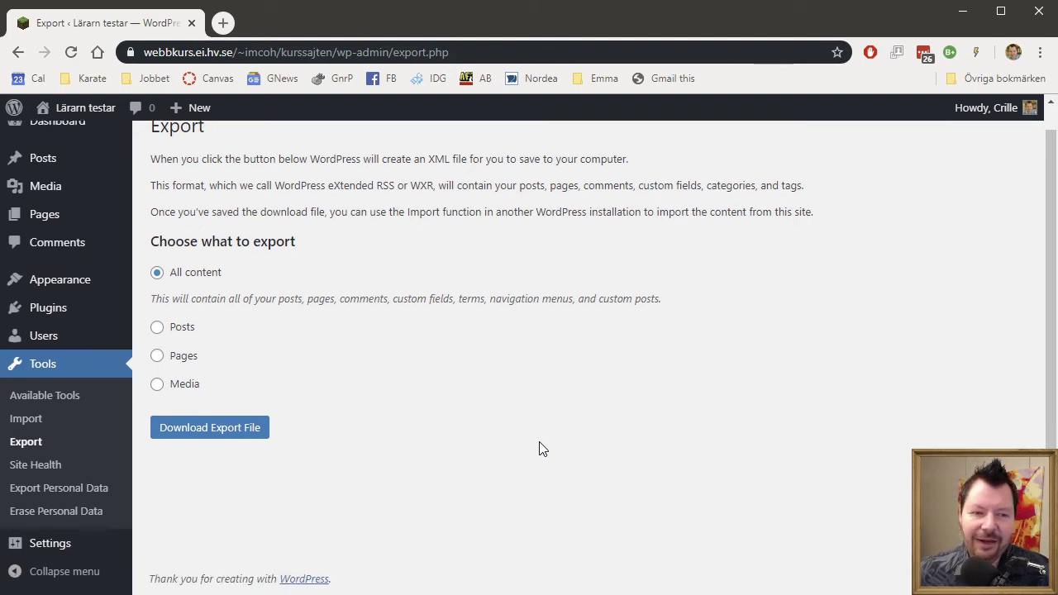
Open General Settings and set the site timezone to UTC+1.
left_click(68, 550)
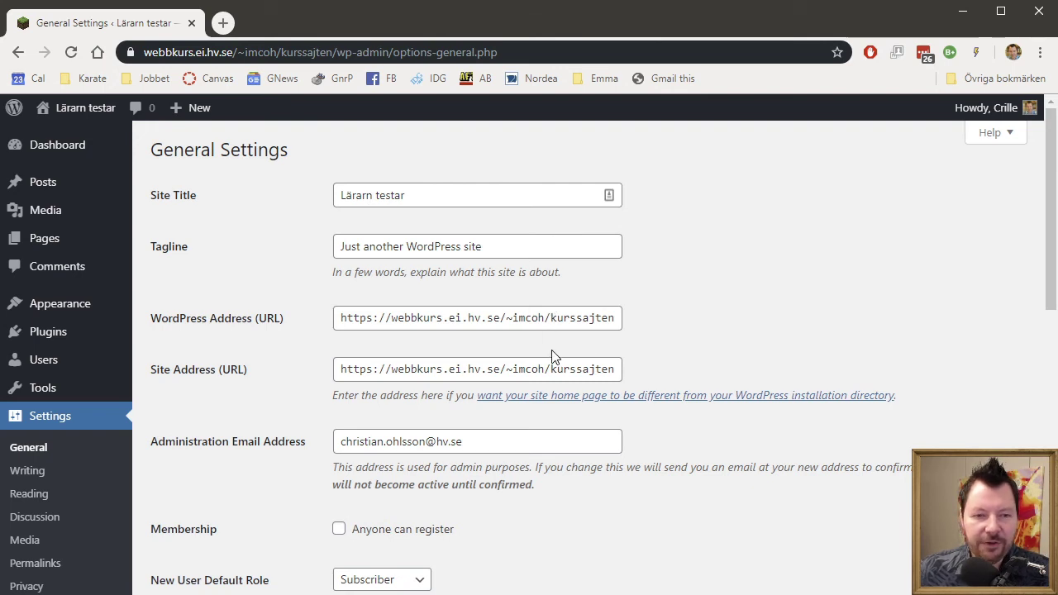
scroll(774, 534, "down", 2)
scroll(776, 541, "down", 2)
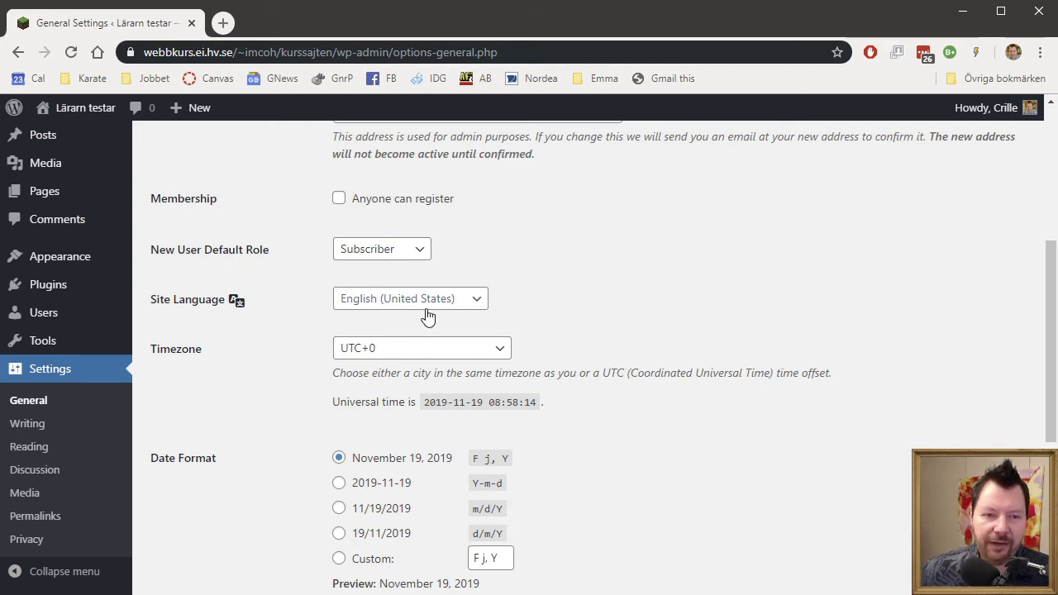
left_click(440, 357)
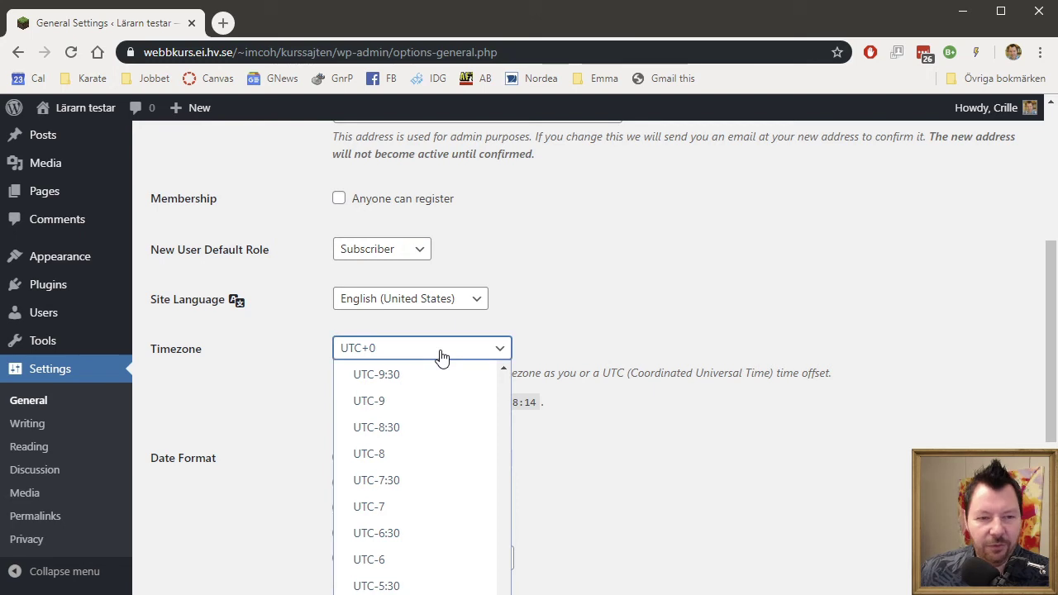
scroll(433, 465, "down", 6)
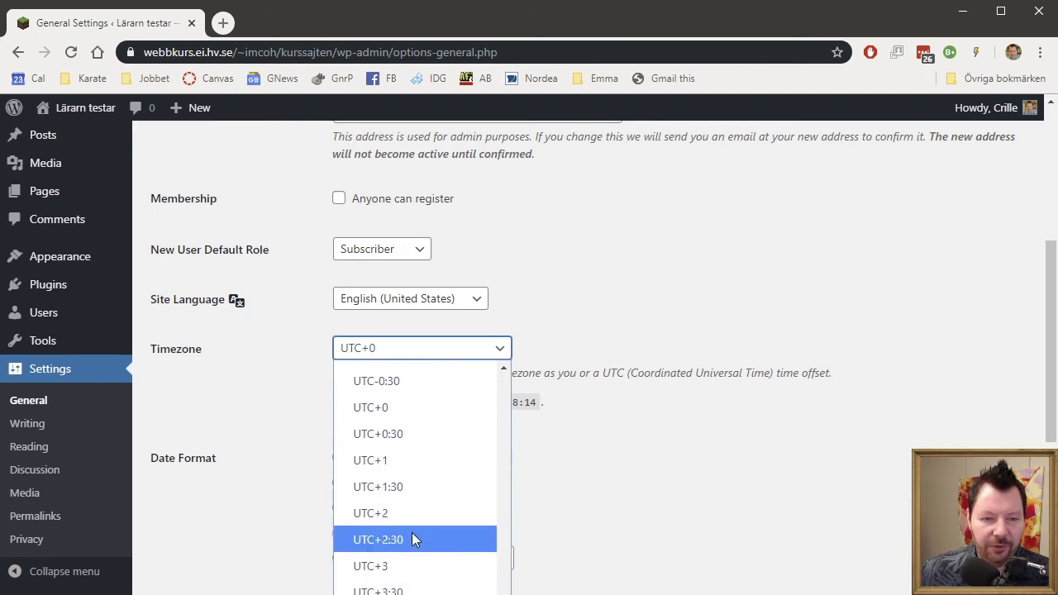
left_click(413, 465)
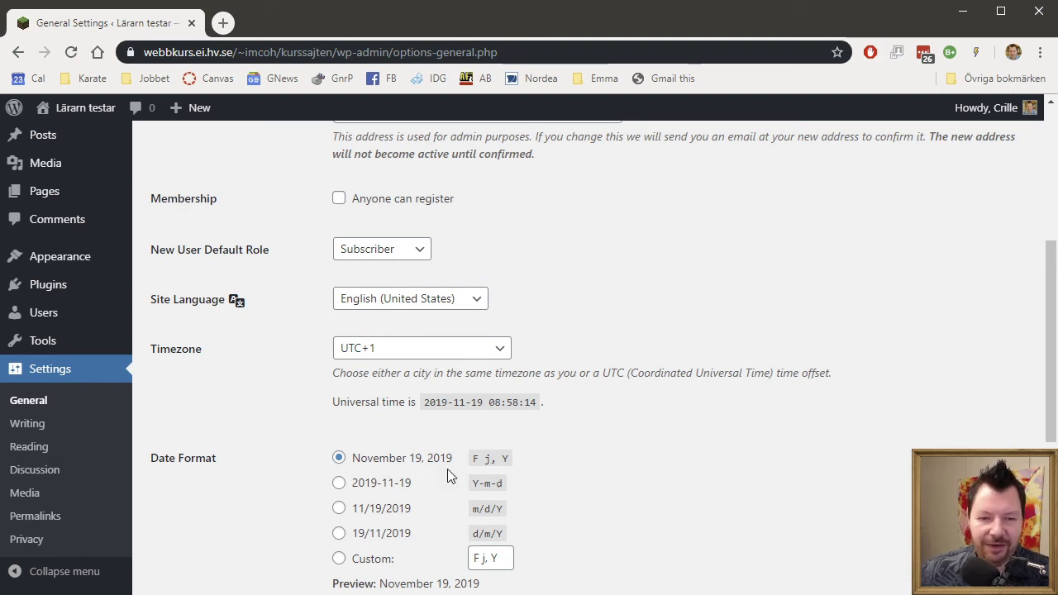
Choose the Y-m-d date format and 24-hour H:i time format, then save the settings.
scroll(822, 541, "down", 1)
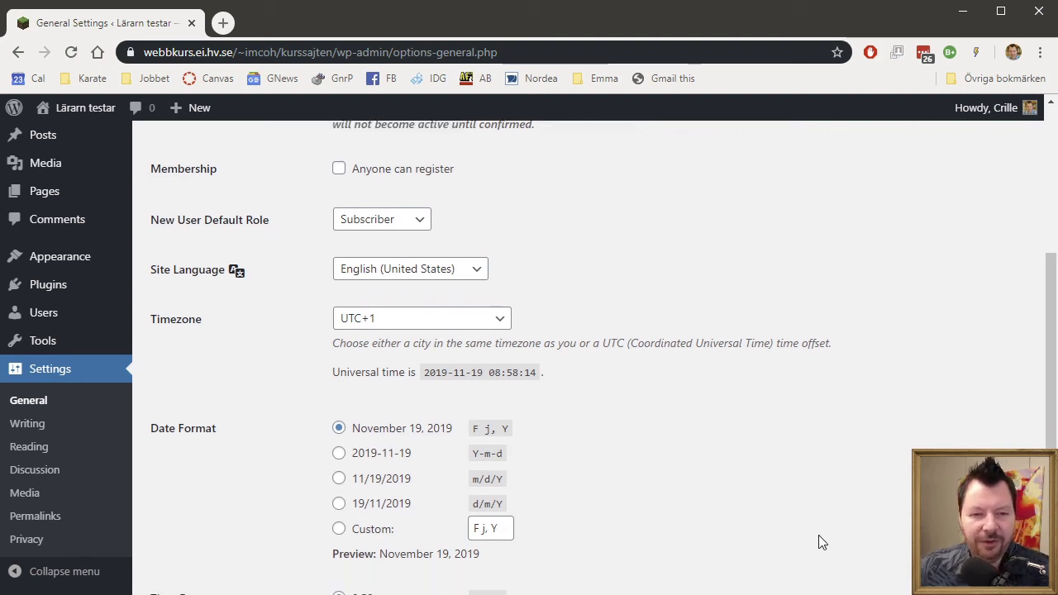
scroll(822, 542, "down", 1)
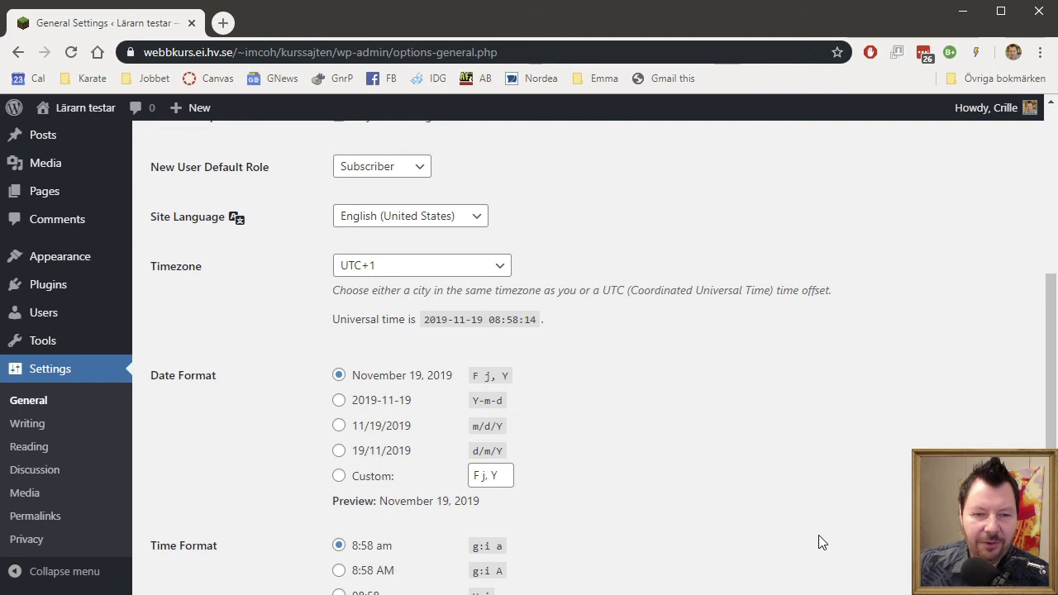
left_click(339, 401)
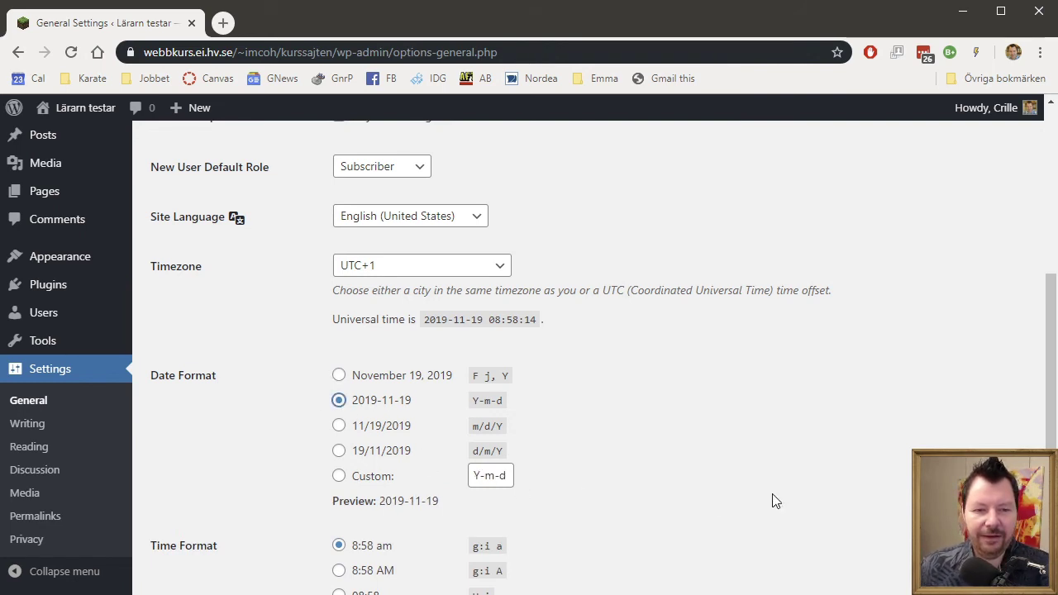
scroll(778, 503, "down", 2)
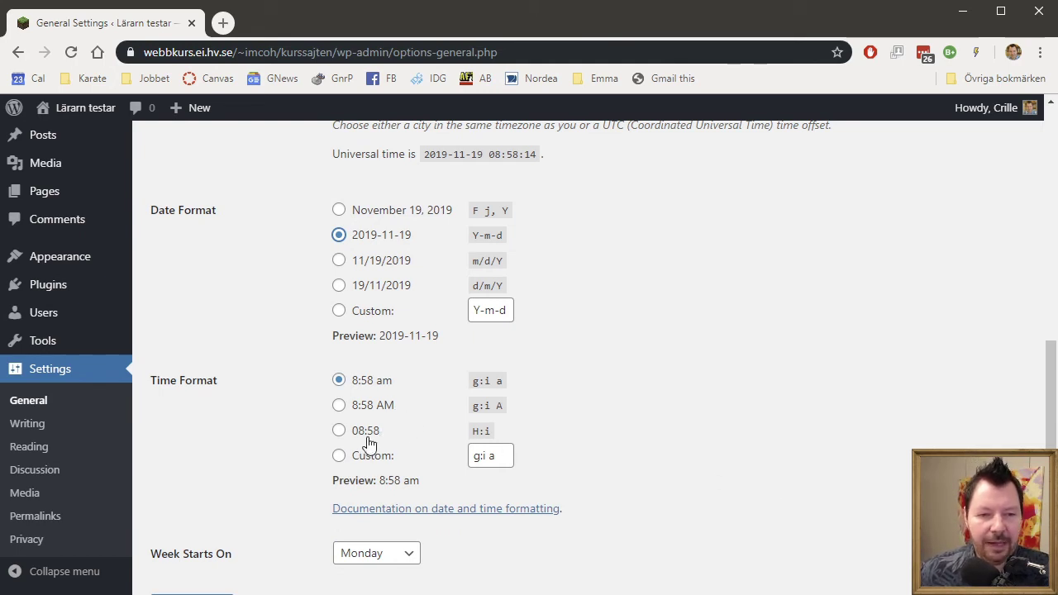
left_click(339, 431)
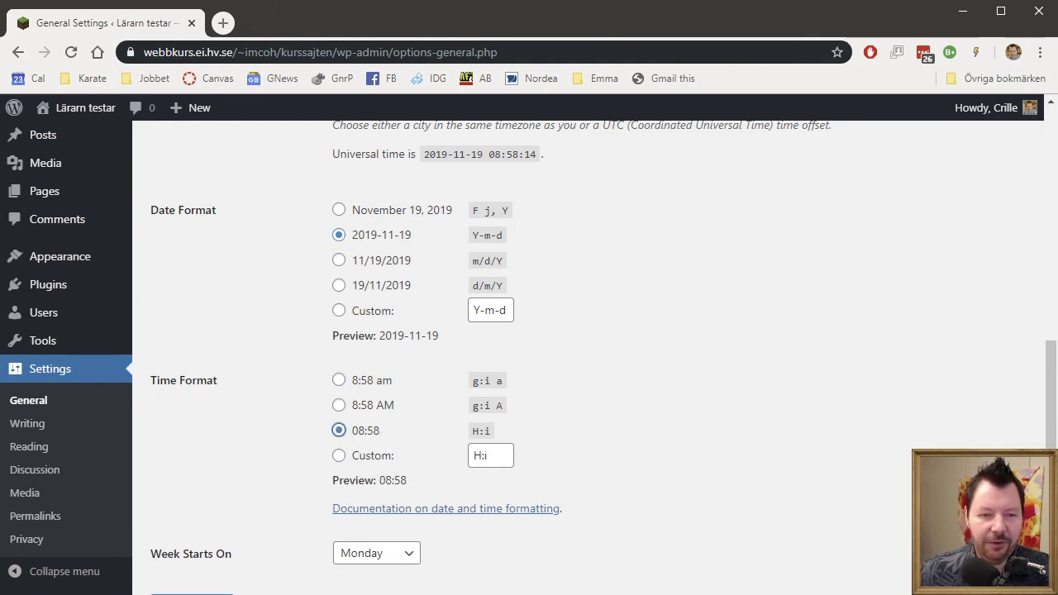
scroll(838, 493, "down", 1)
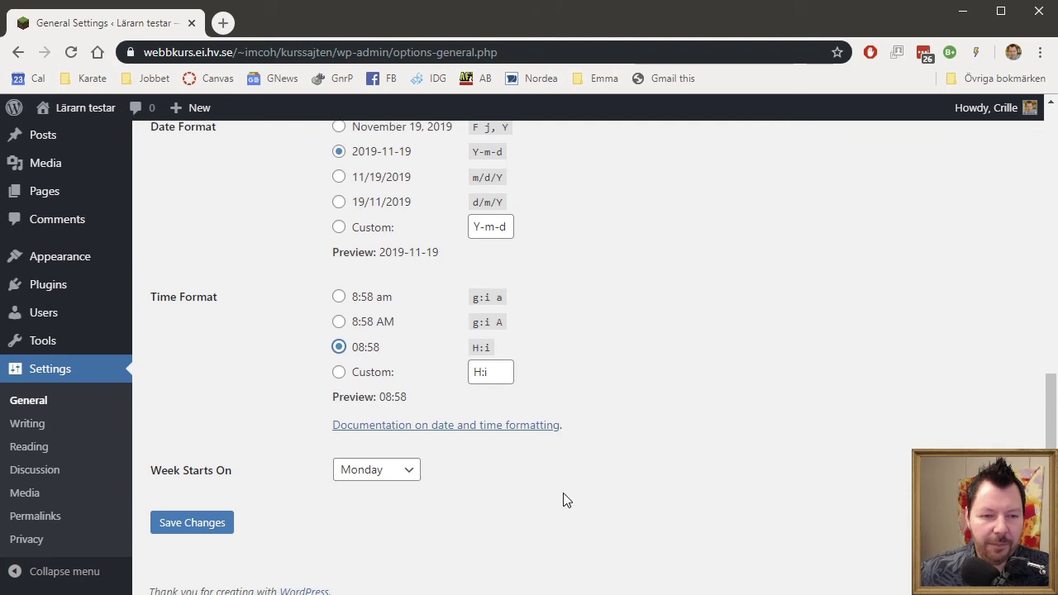
left_click(207, 521)
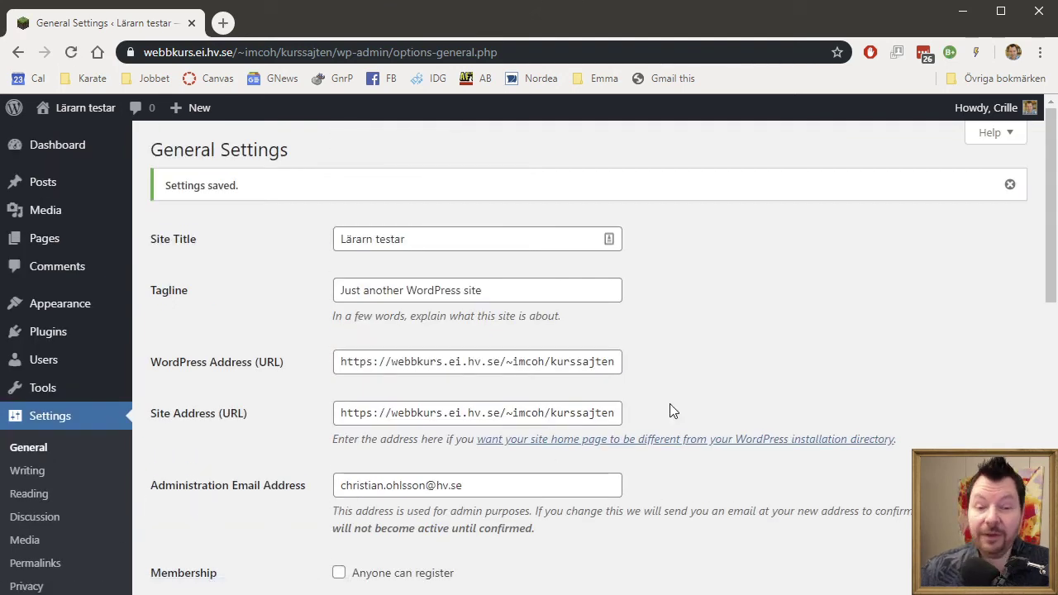
scroll(674, 411, "down", 2)
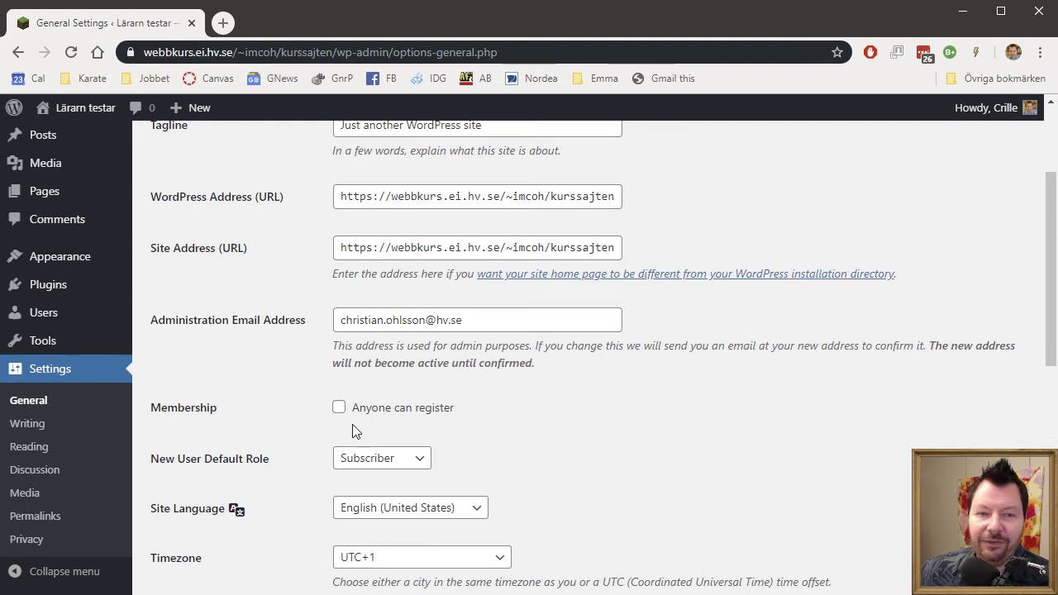
Check the Writing Settings' default category and Standard post format unchanged, then open Reading Settings.
left_click(40, 427)
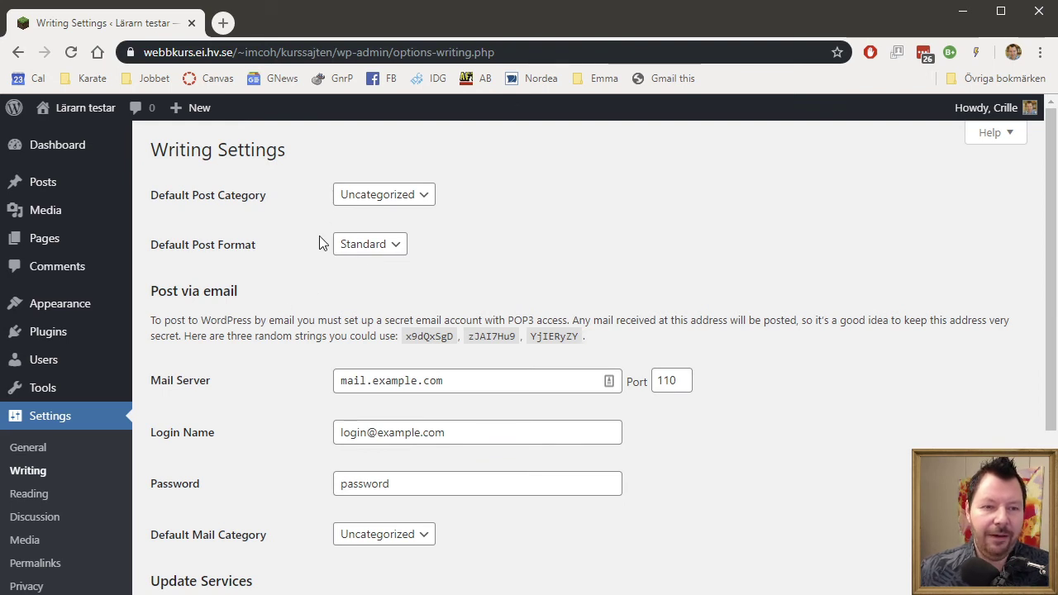
left_click(383, 200)
left_click(559, 230)
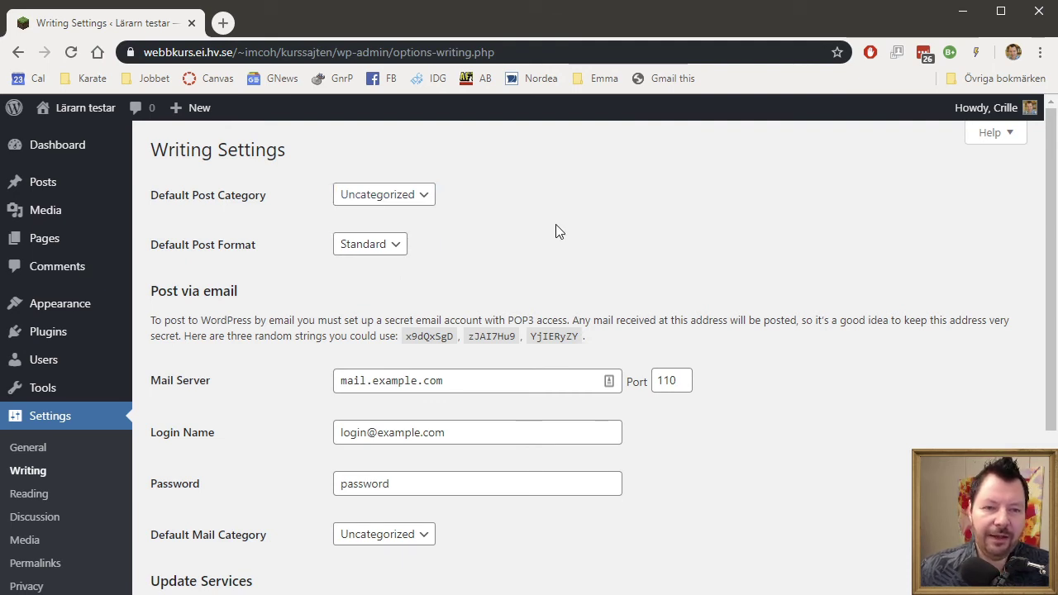
left_click(397, 244)
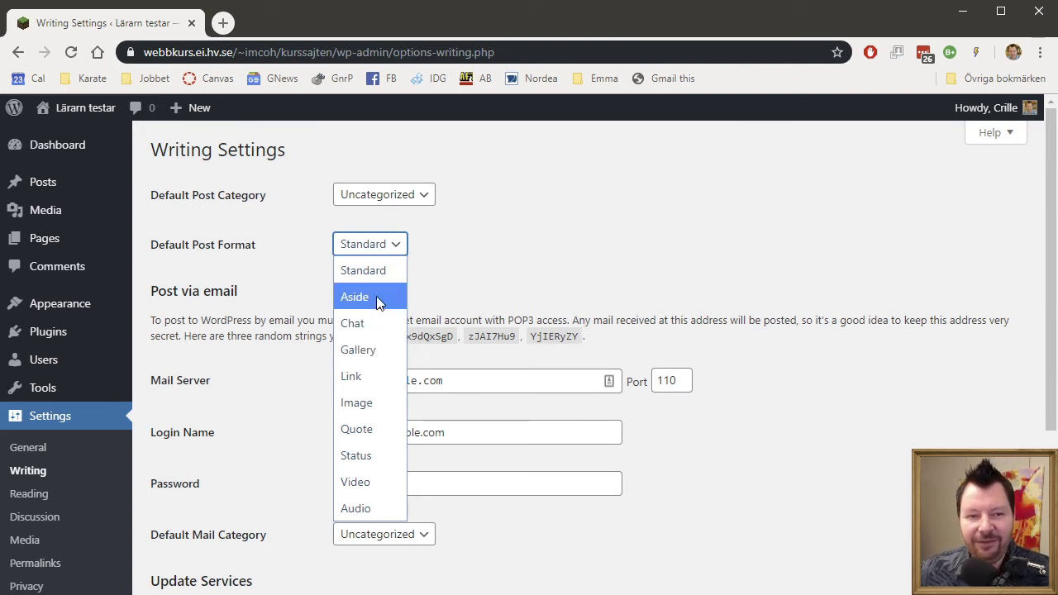
left_click(708, 205)
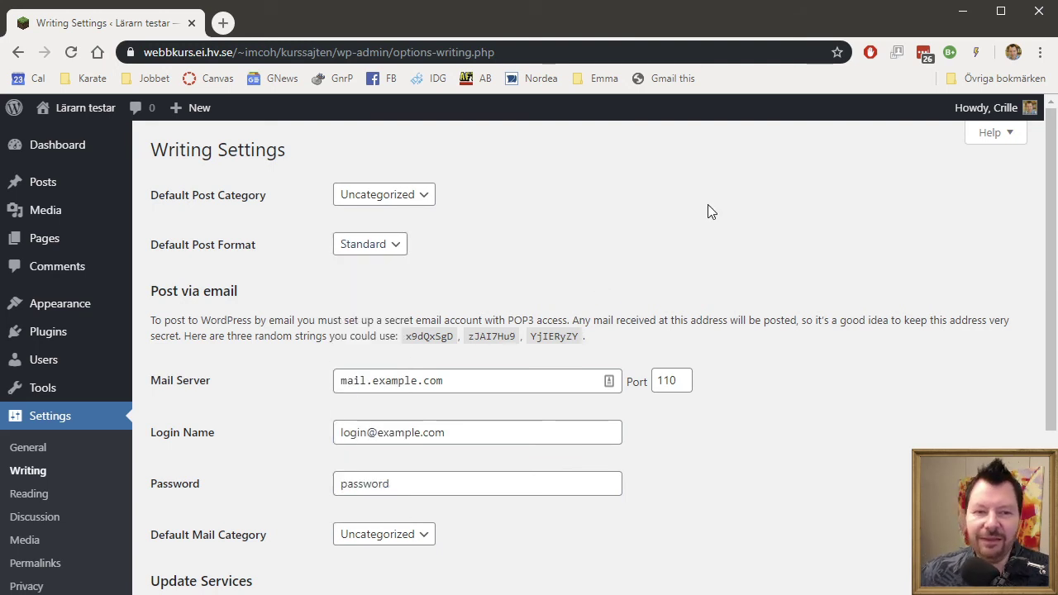
scroll(708, 211, "down", 1)
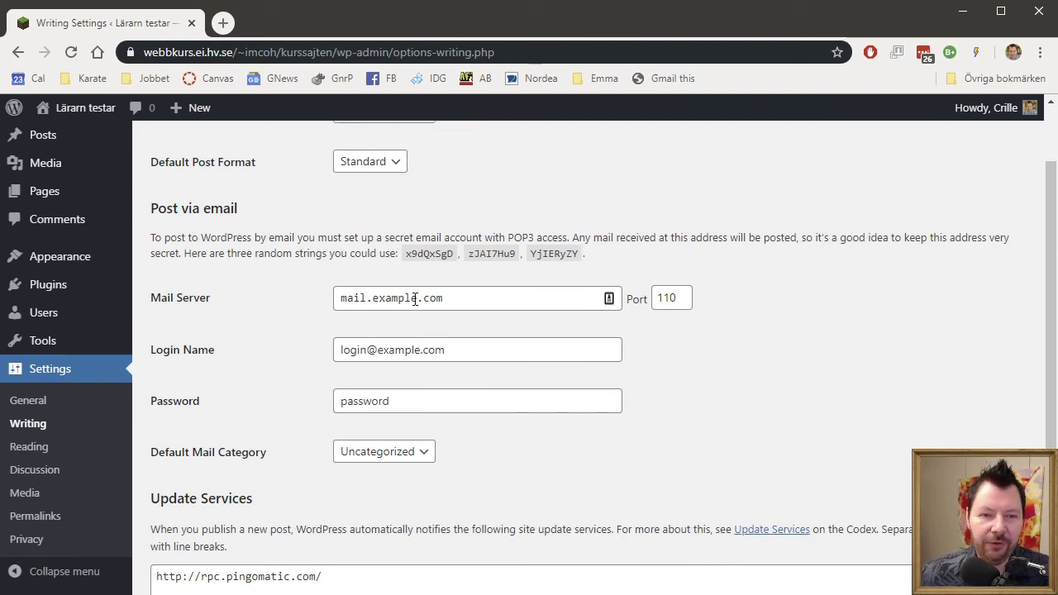
scroll(716, 440, "down", 2)
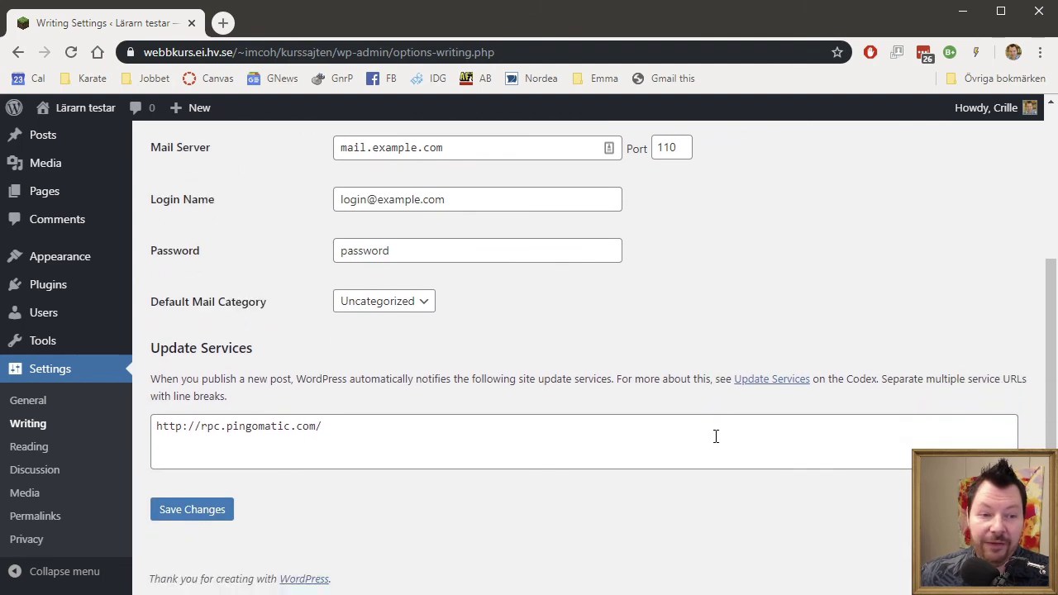
left_click(39, 449)
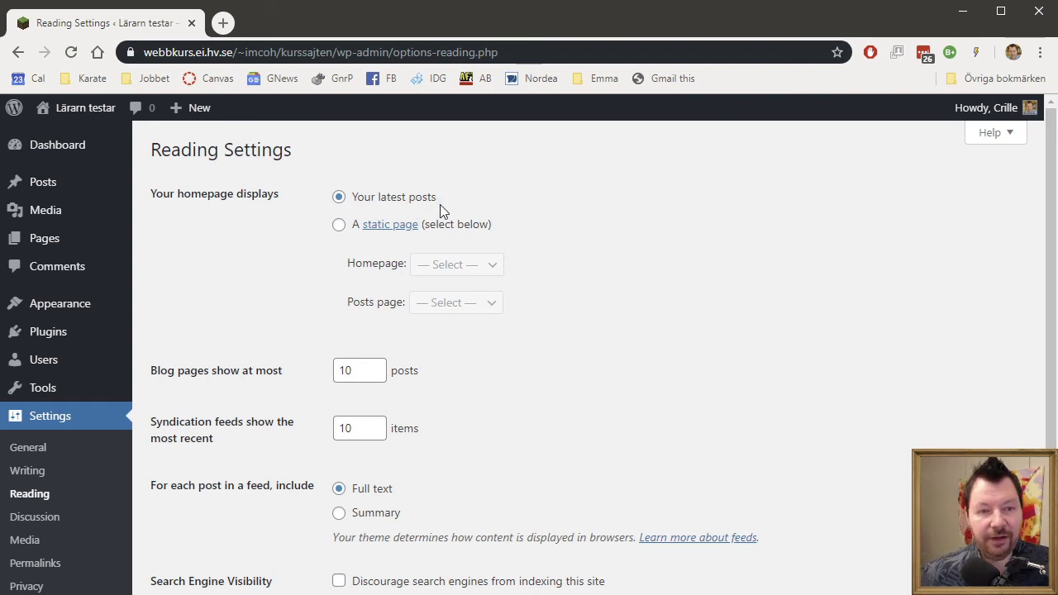
left_click(351, 235)
left_click(472, 268)
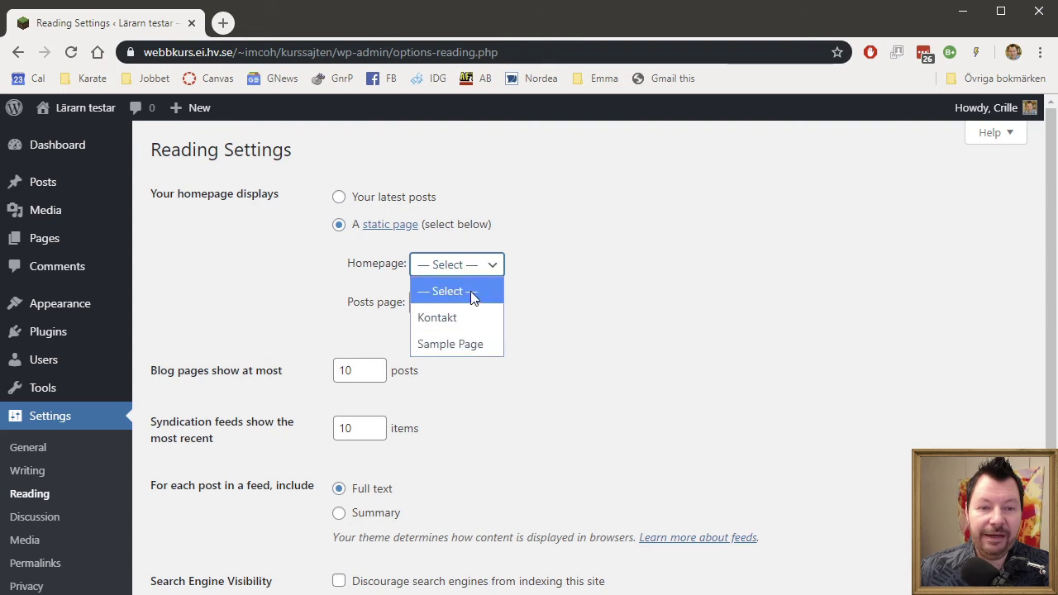
left_click(338, 199)
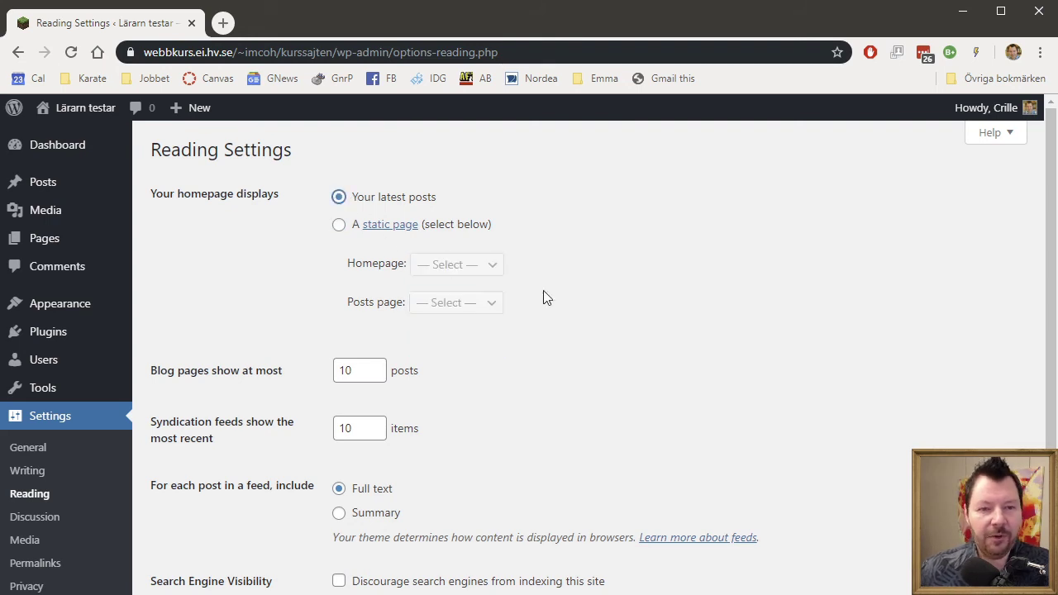
scroll(821, 356, "down", 2)
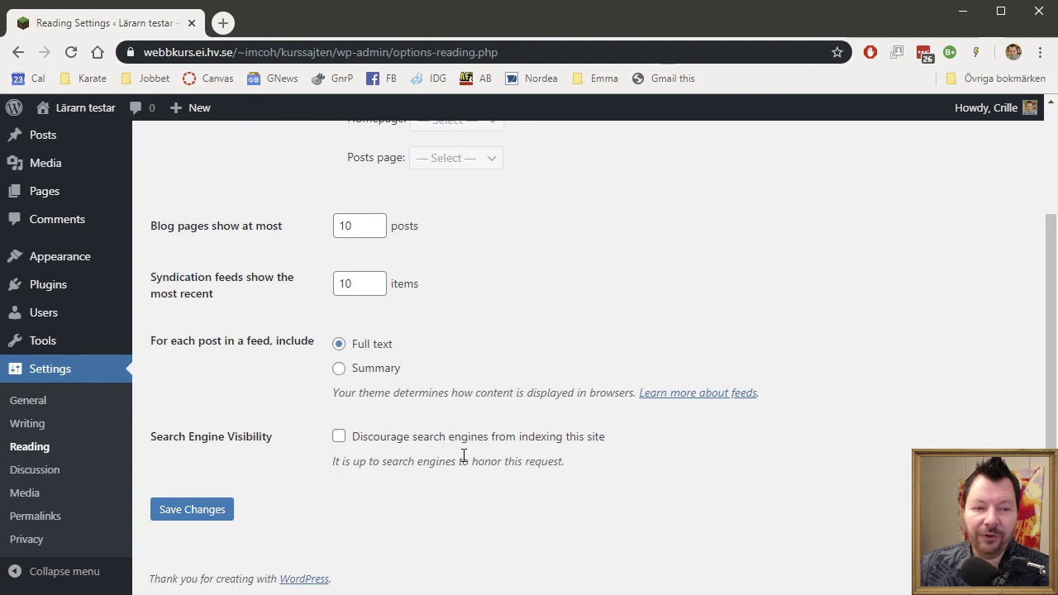
Scroll through Discussion Settings, then open Media Settings with 150×150, 300 and 1024 image sizes.
left_click(45, 478)
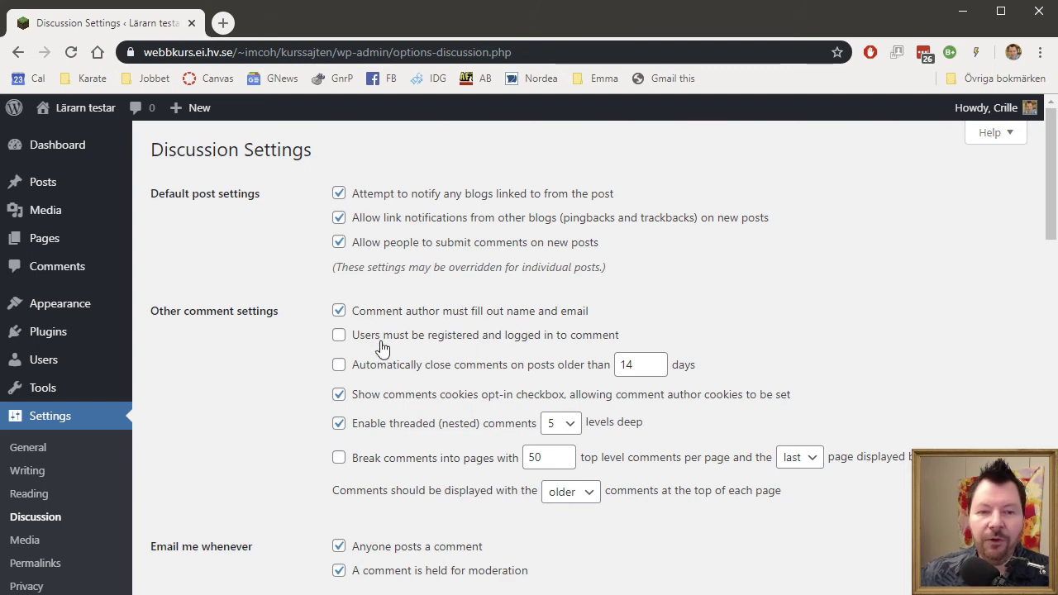
scroll(701, 369, "down", 1)
scroll(702, 369, "down", 4)
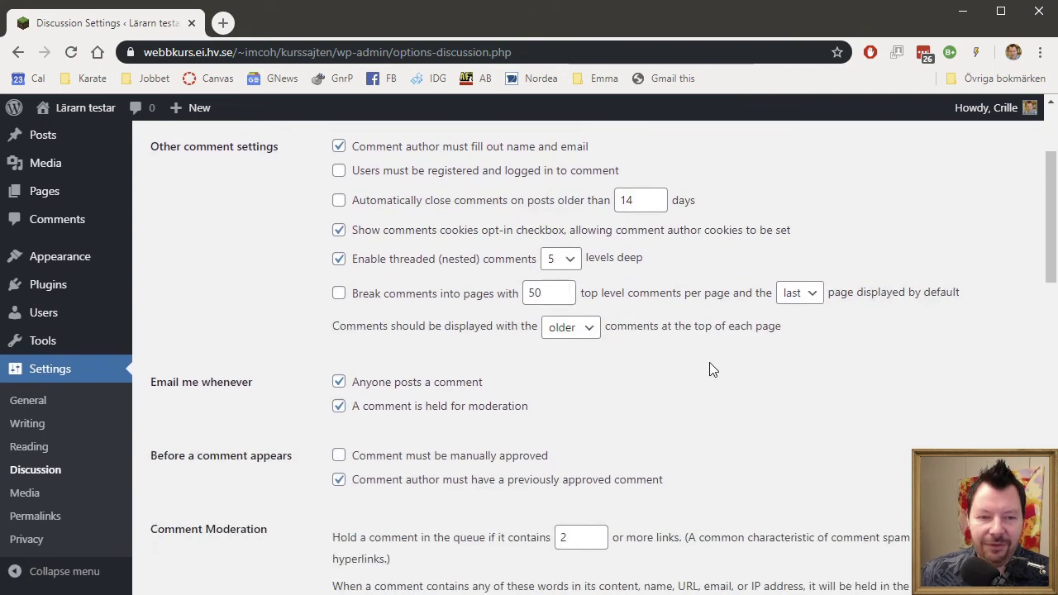
scroll(712, 373, "down", 9)
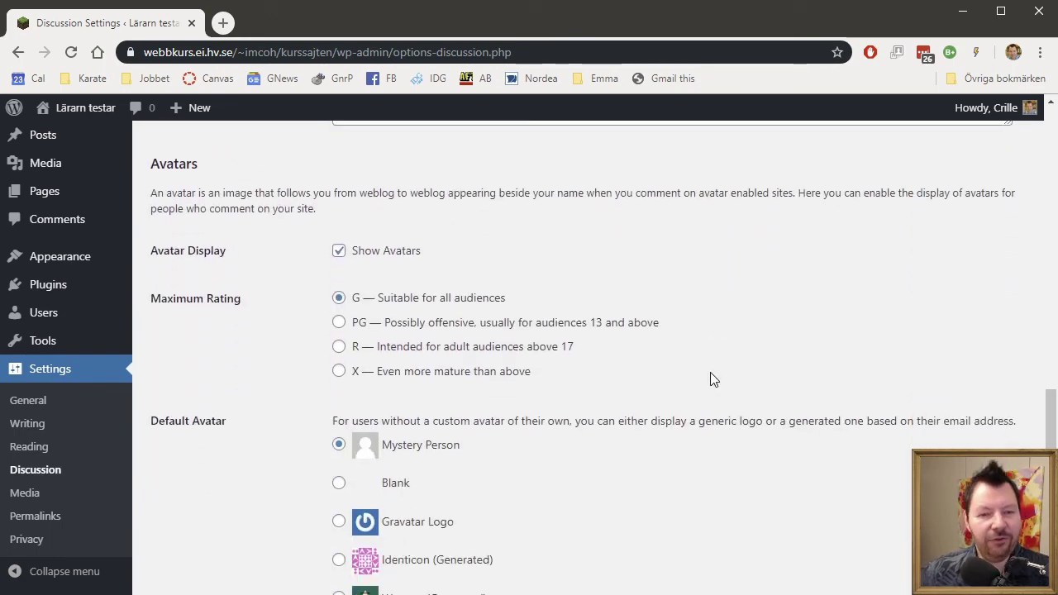
scroll(711, 379, "down", 3)
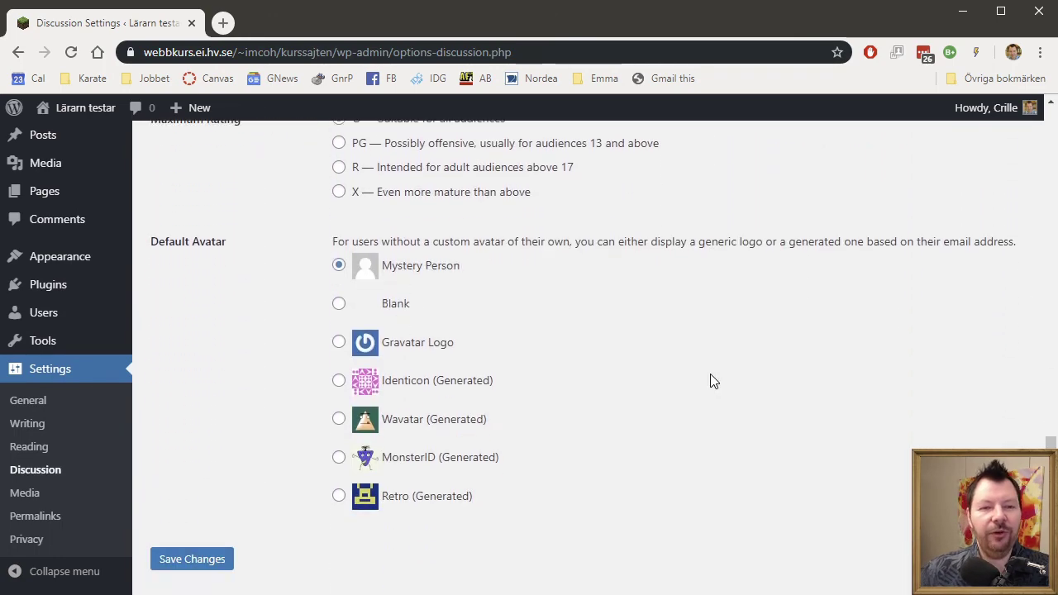
left_click(13, 500)
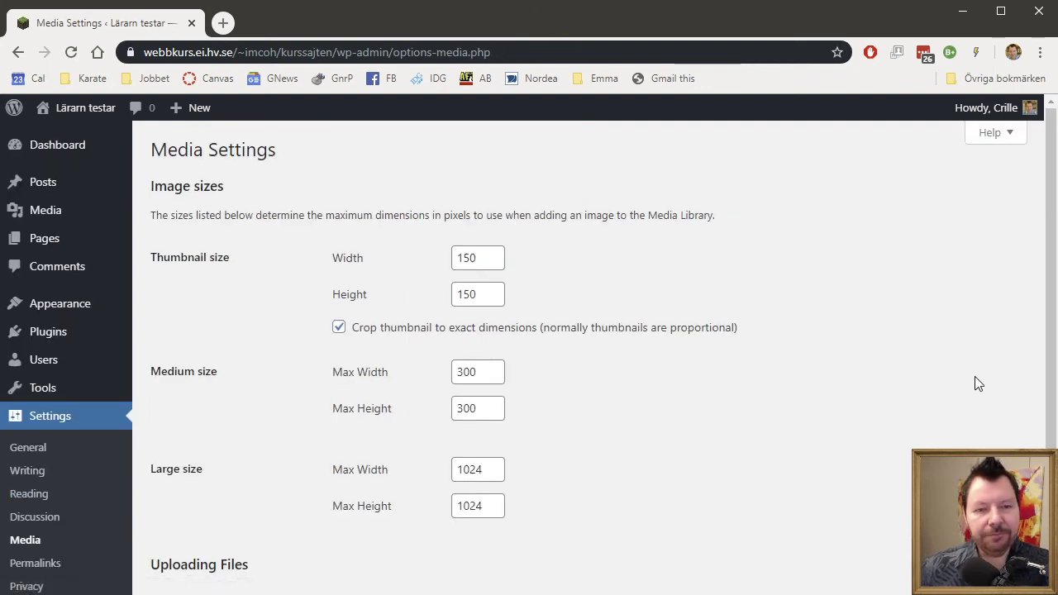
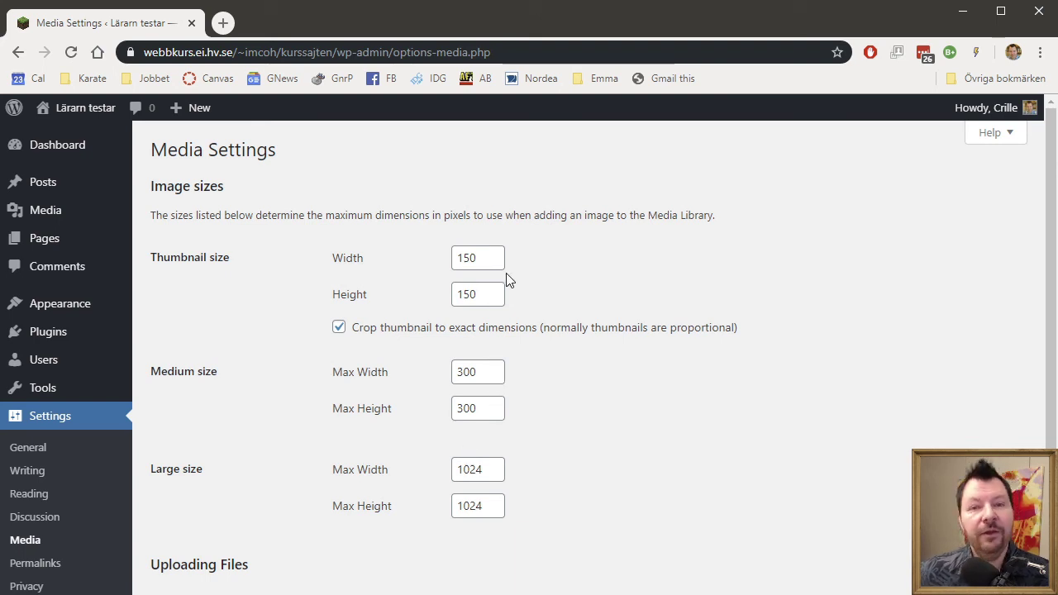
Switch the permalink structure to Plain and save the change.
scroll(678, 378, "down", 2)
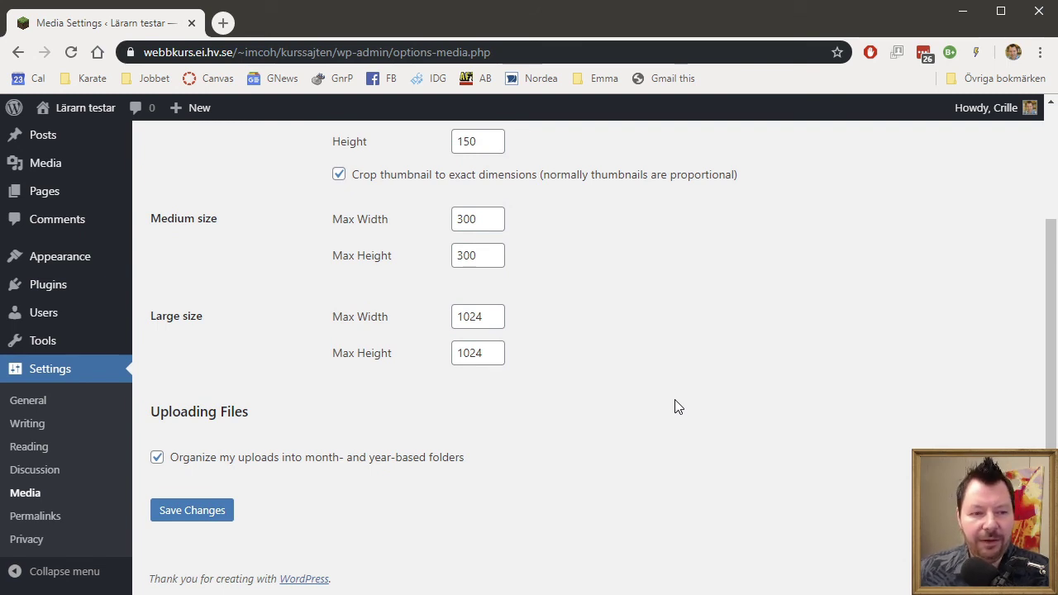
left_click(39, 517)
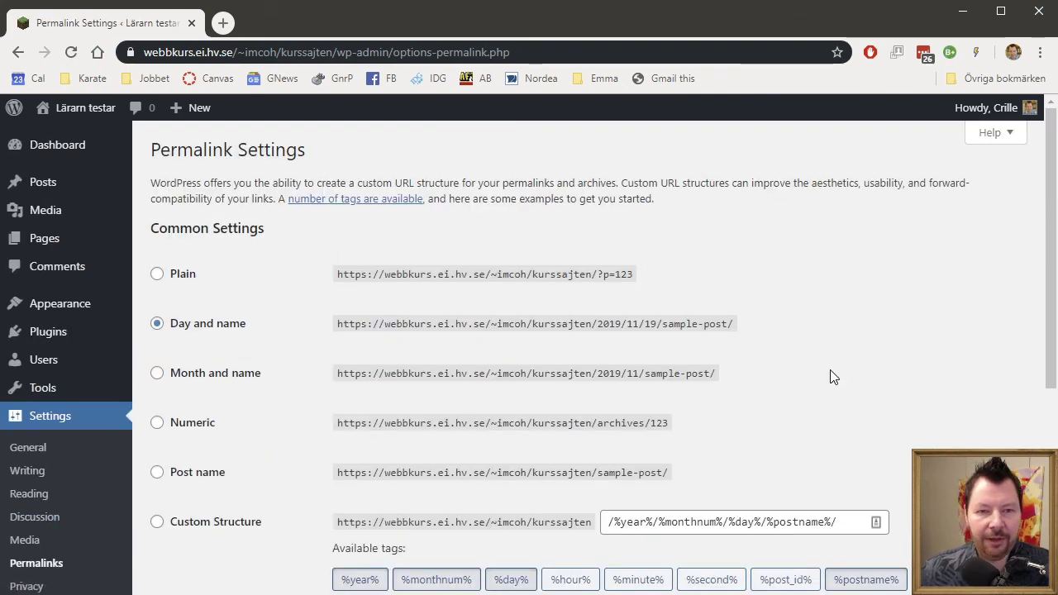
left_click(157, 274)
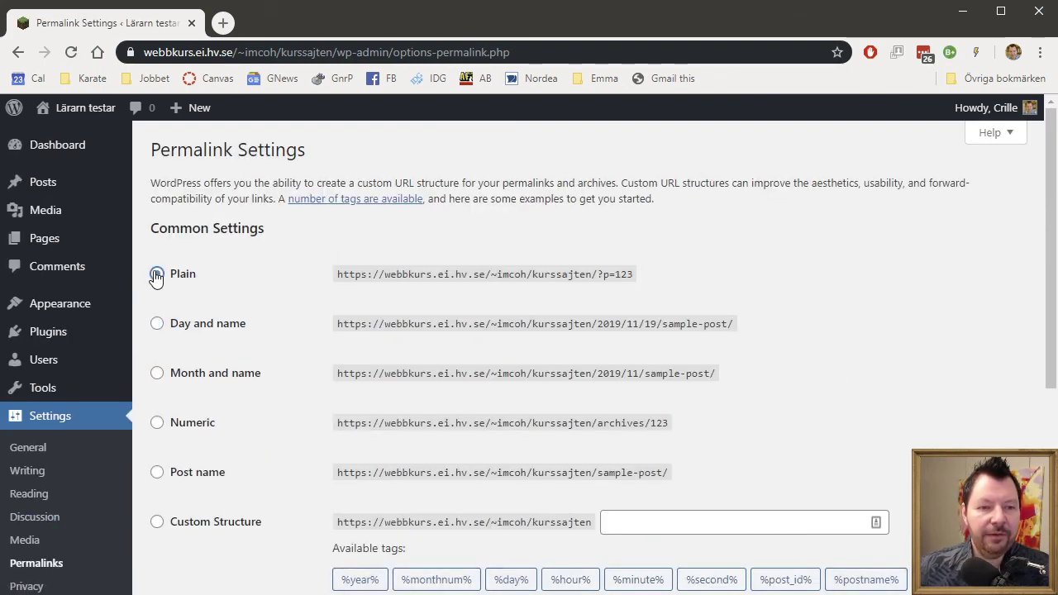
scroll(823, 411, "down", 5)
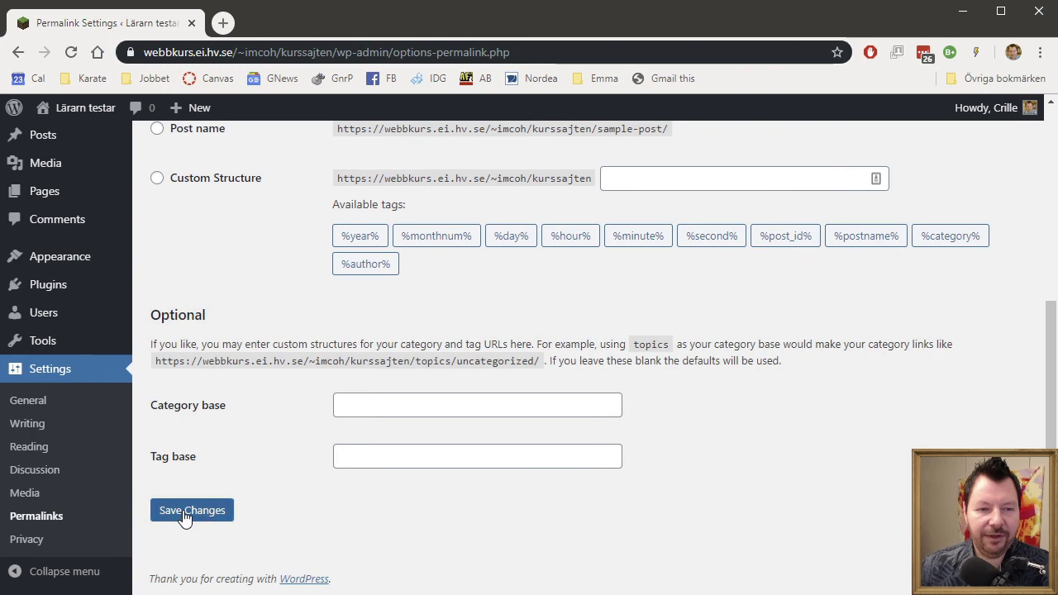
left_click(186, 511)
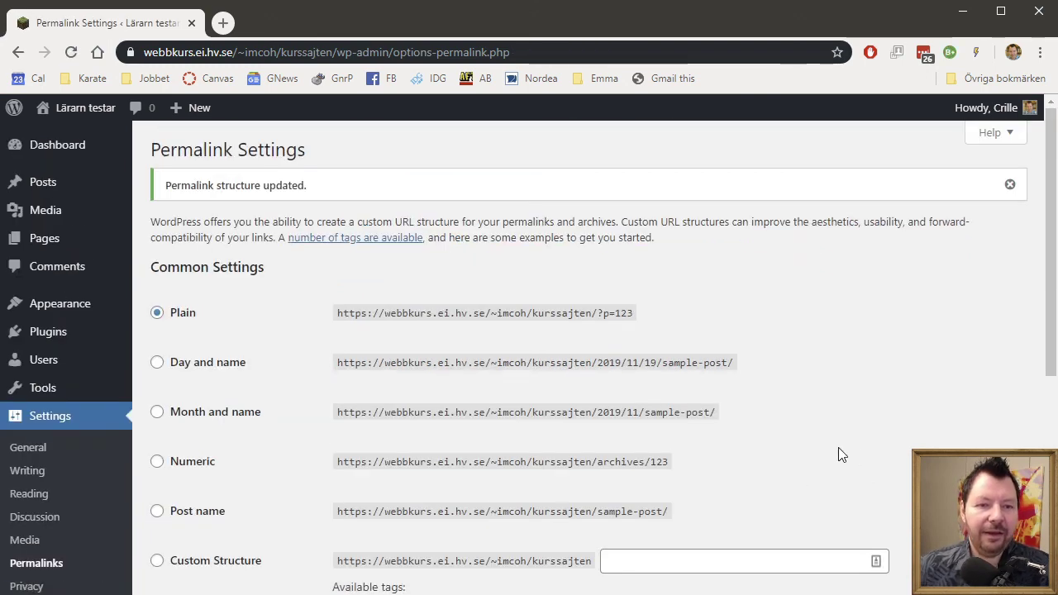
View 'Min lilla post' on the public site at ?p=8, then return to the Dashboard.
mouse_move(87, 111)
left_click(70, 139)
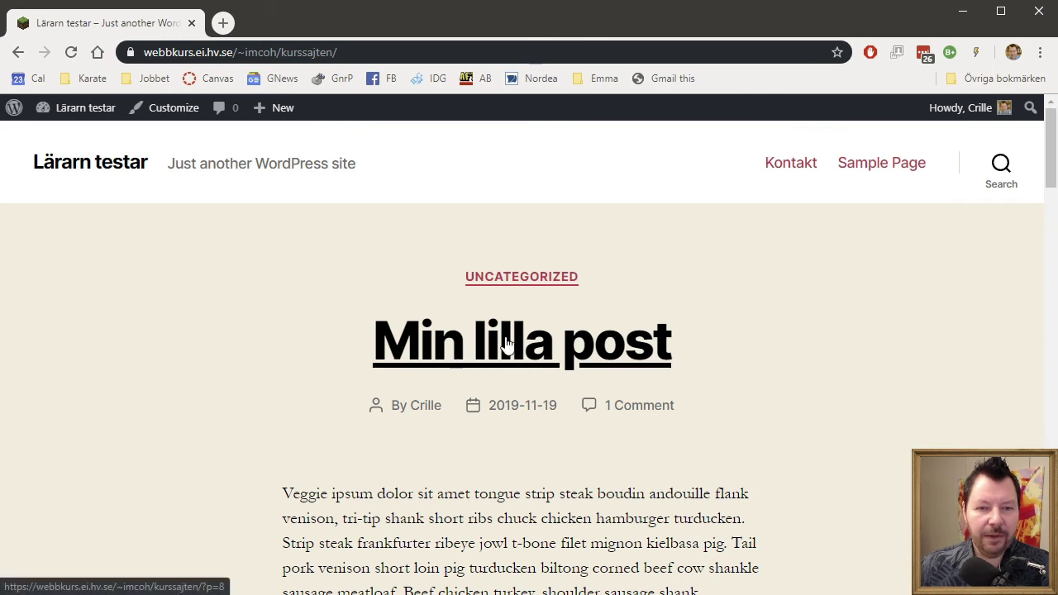
left_click(507, 343)
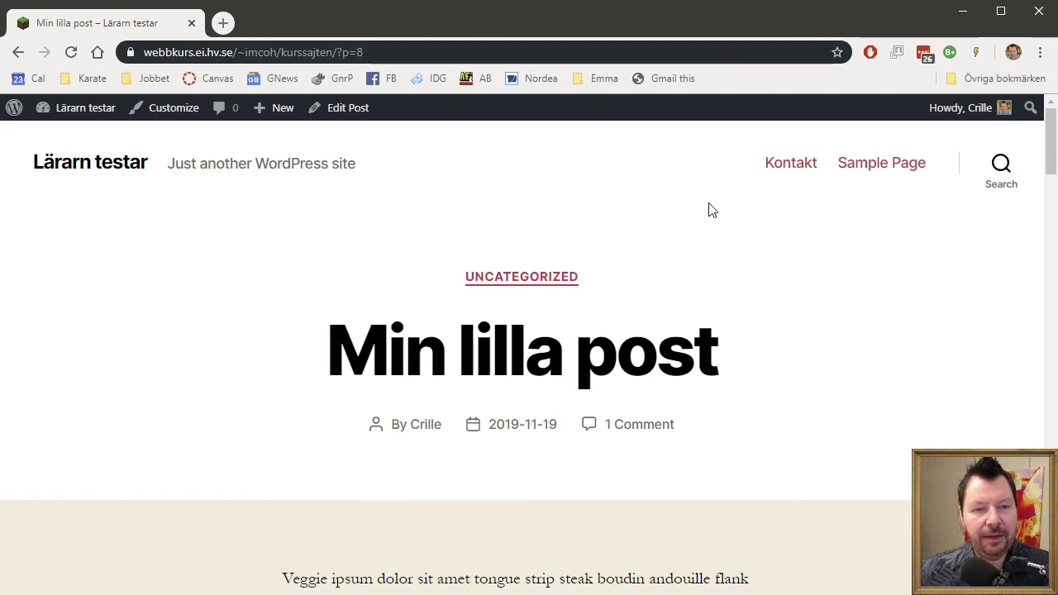
mouse_move(79, 109)
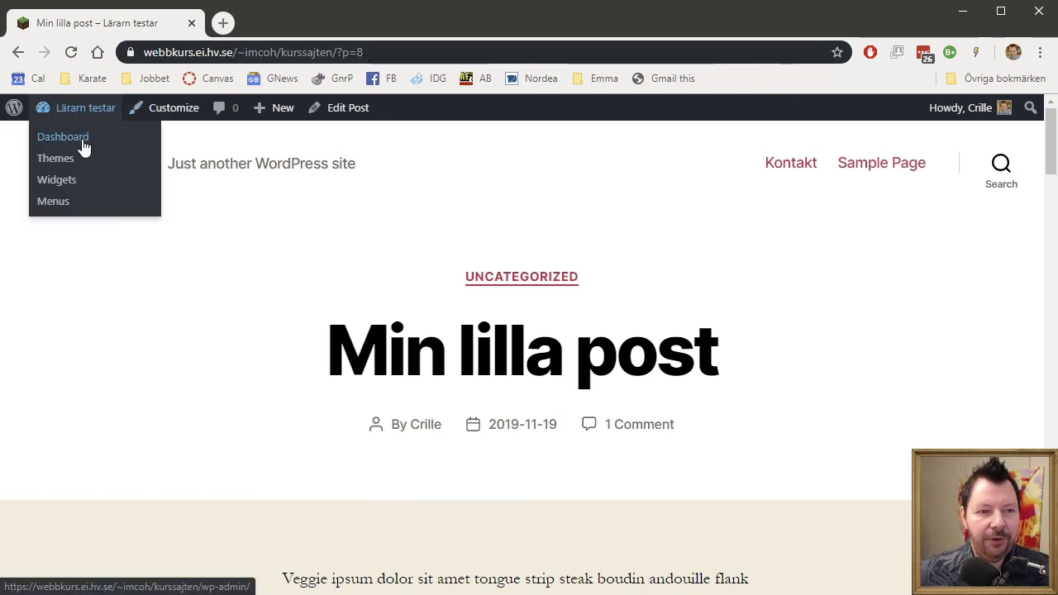
left_click(83, 145)
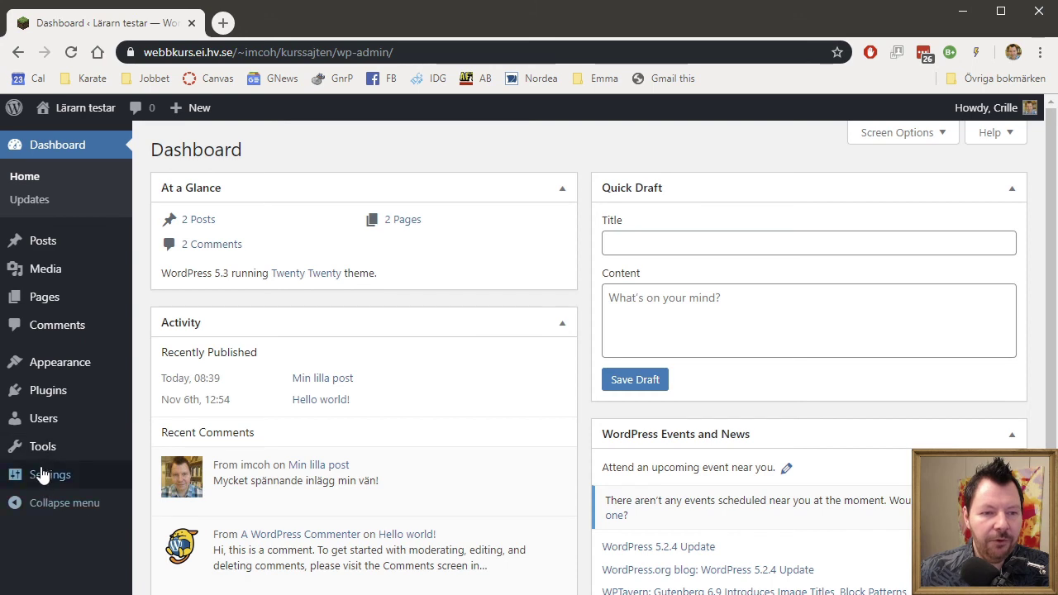
Change the permalink structure to Month and name and save it.
mouse_move(45, 474)
left_click(170, 530)
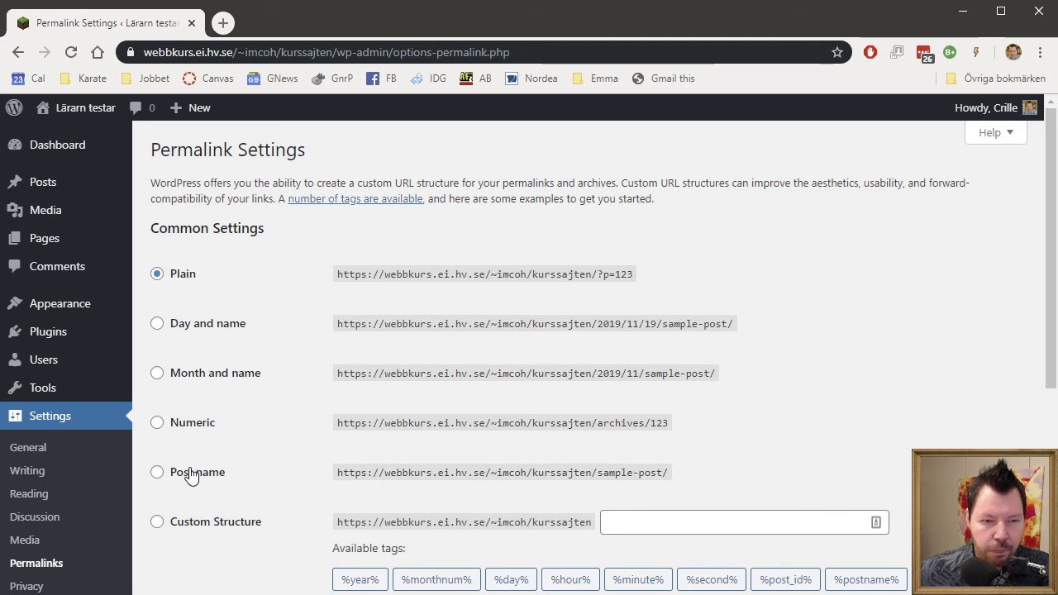
left_click(157, 373)
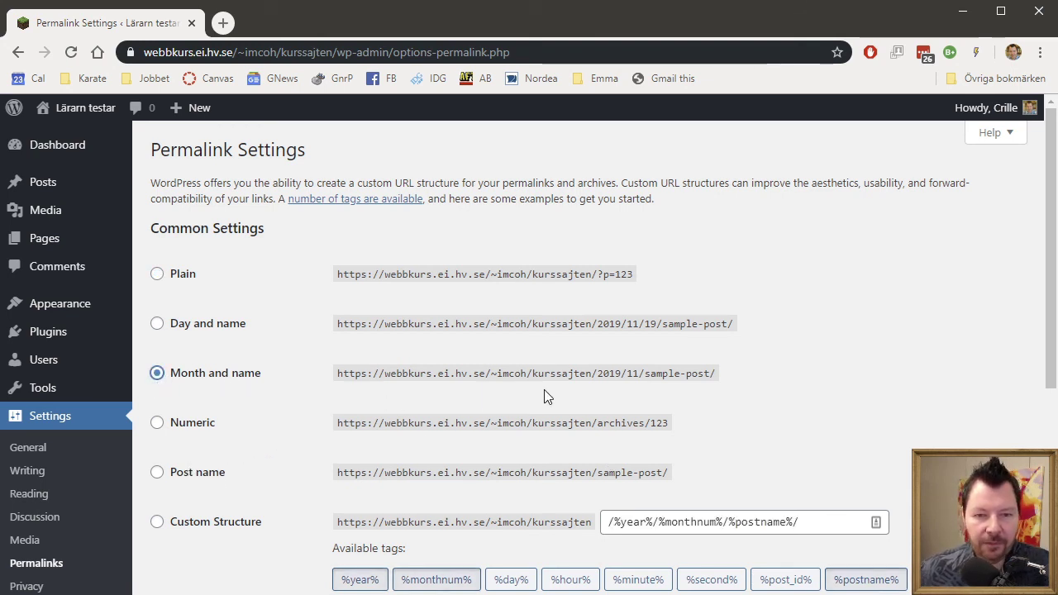
left_click_drag(596, 374, 650, 377)
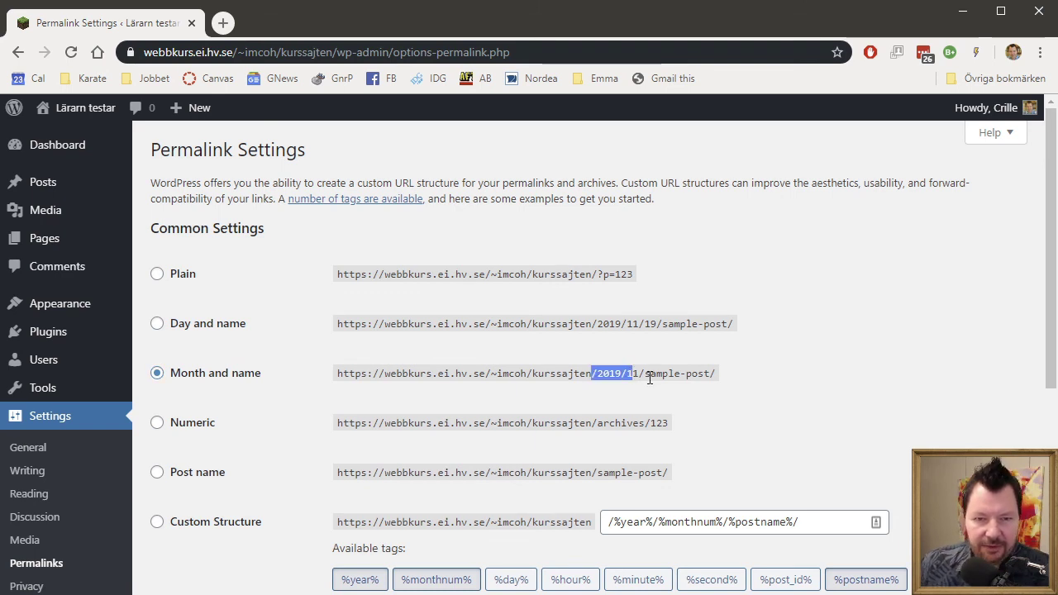
left_click(710, 374)
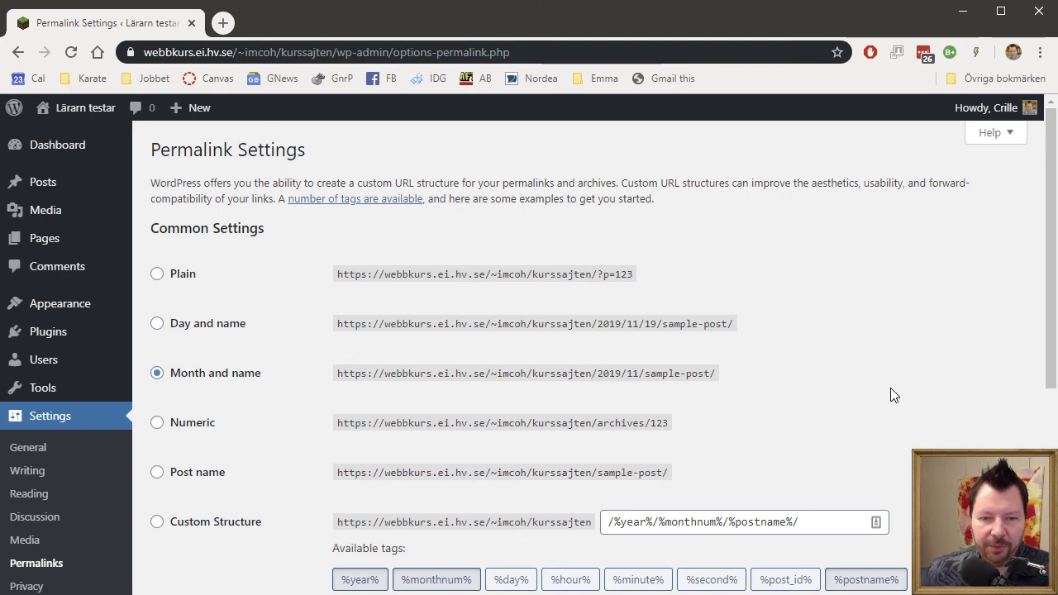
scroll(890, 395, "down", 4)
left_click(187, 533)
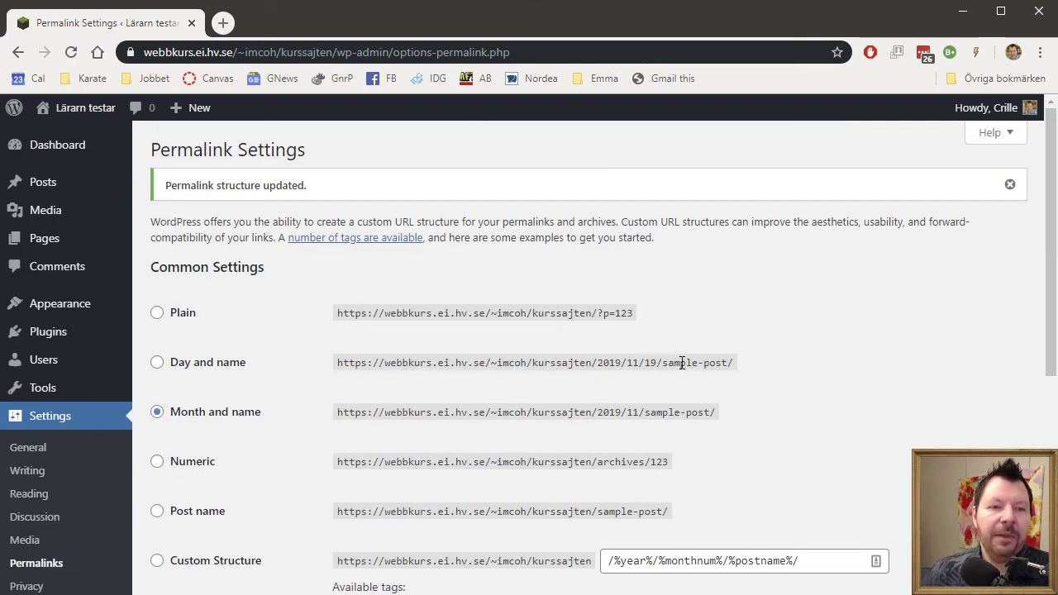
left_click_drag(173, 184, 422, 193)
left_click(423, 193)
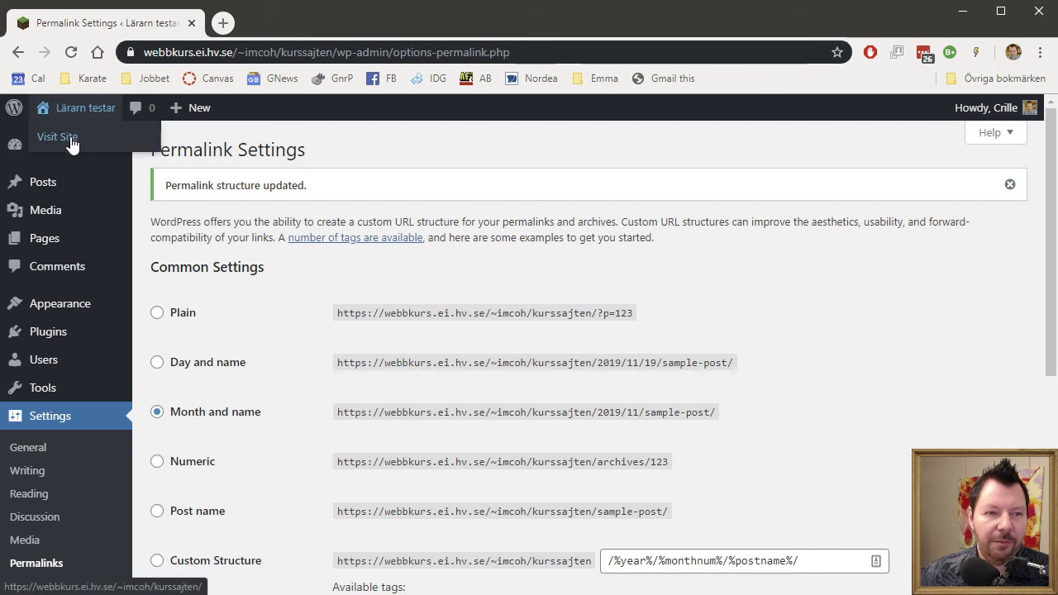
Check that 'Min lilla post' opens at /2019/11/min-lilla-post/, then return to the Dashboard.
left_click(70, 138)
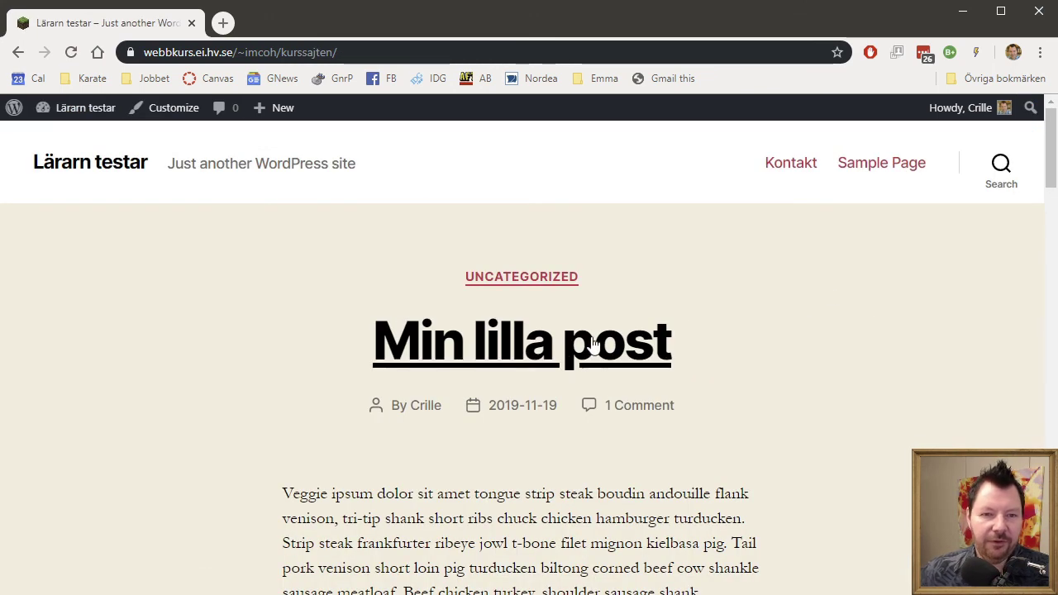
left_click(589, 348)
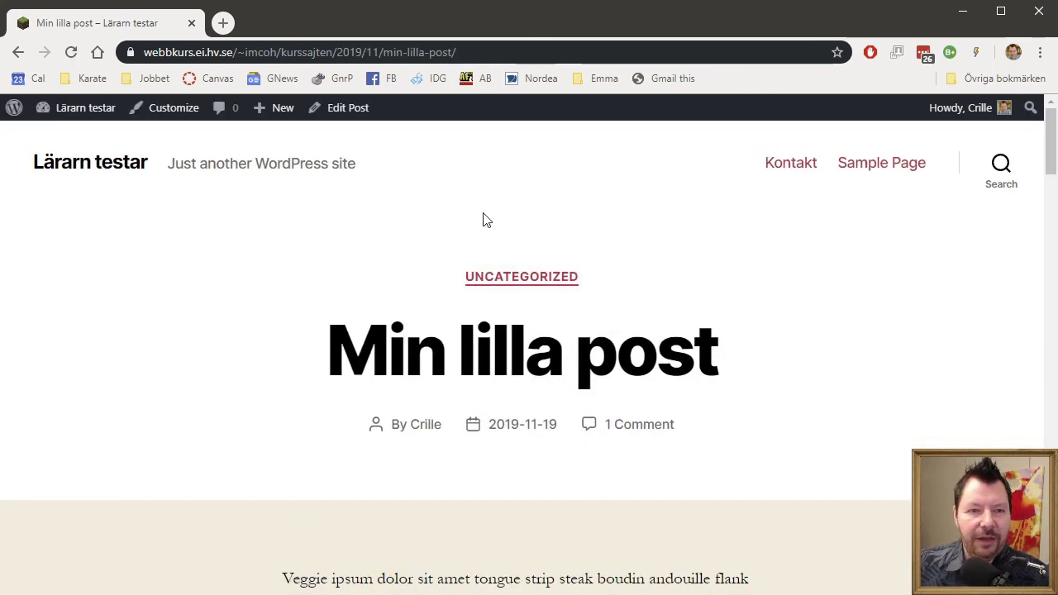
left_click(519, 51)
mouse_move(249, 135)
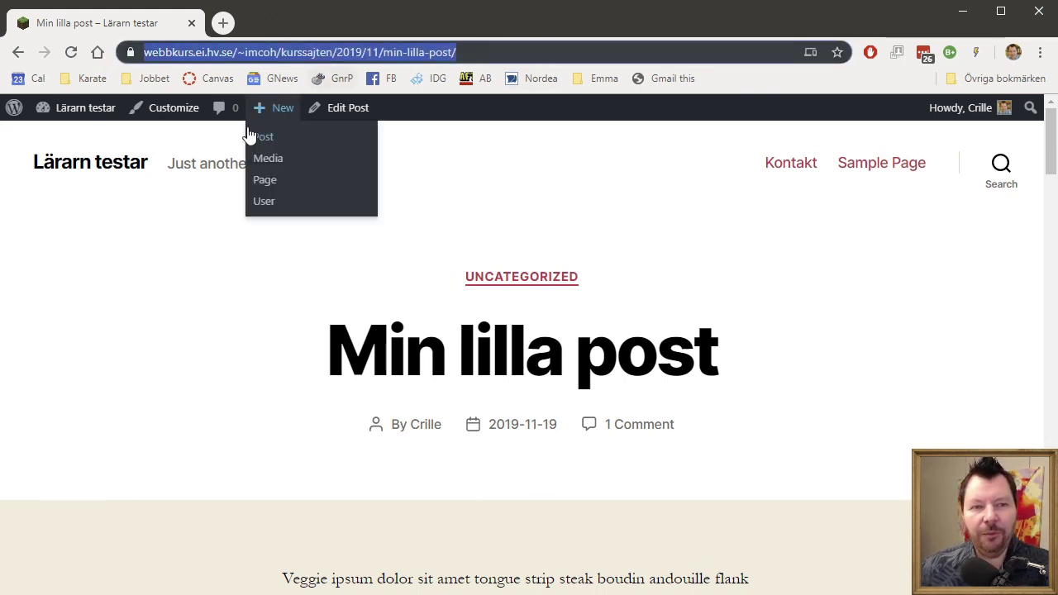
left_click(222, 295)
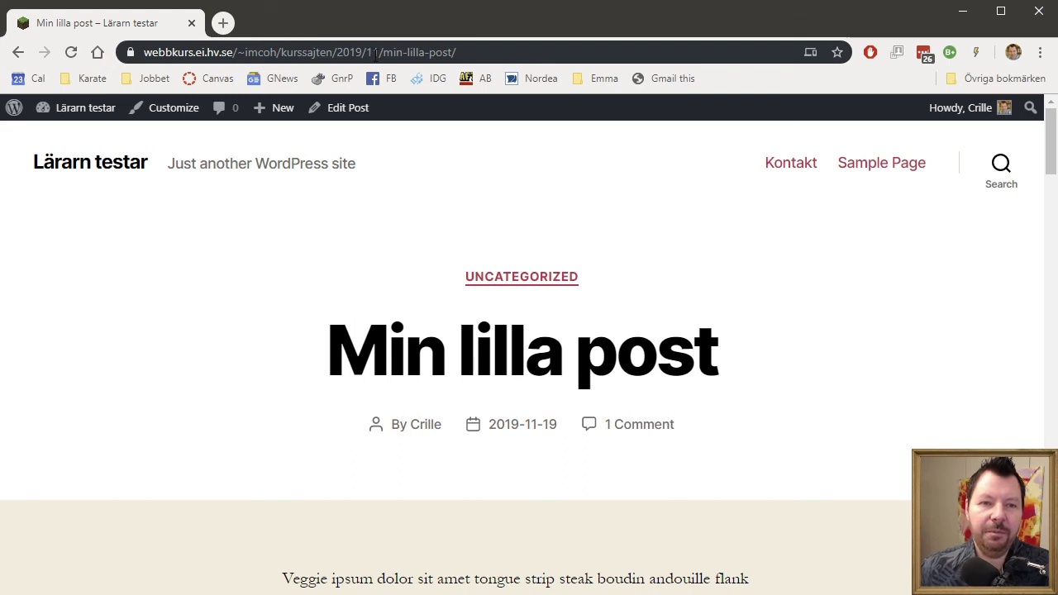
left_click_drag(386, 52, 562, 51)
left_click(592, 52)
left_click(906, 366)
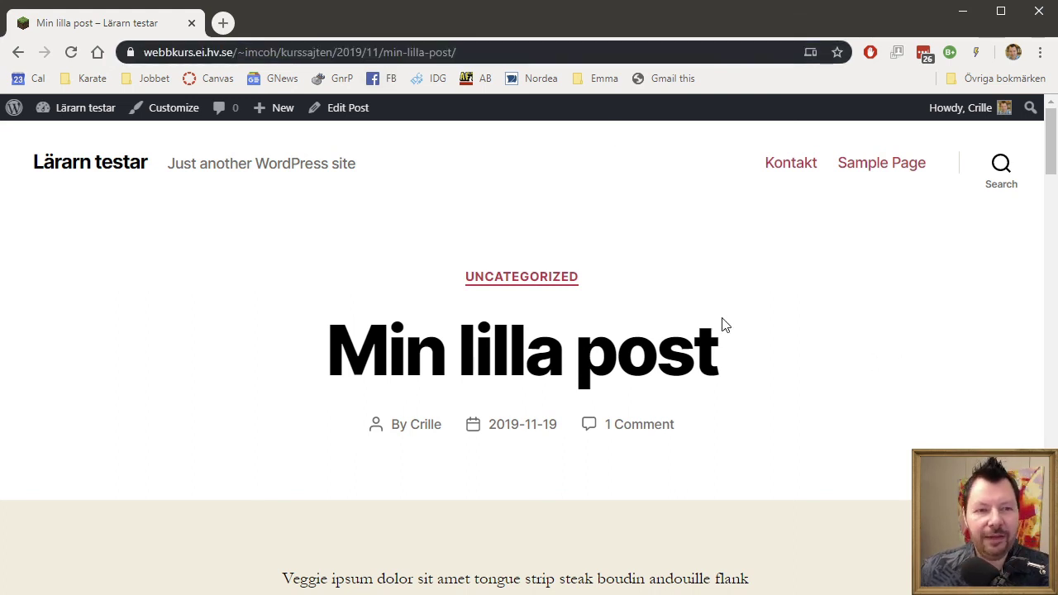
mouse_move(78, 107)
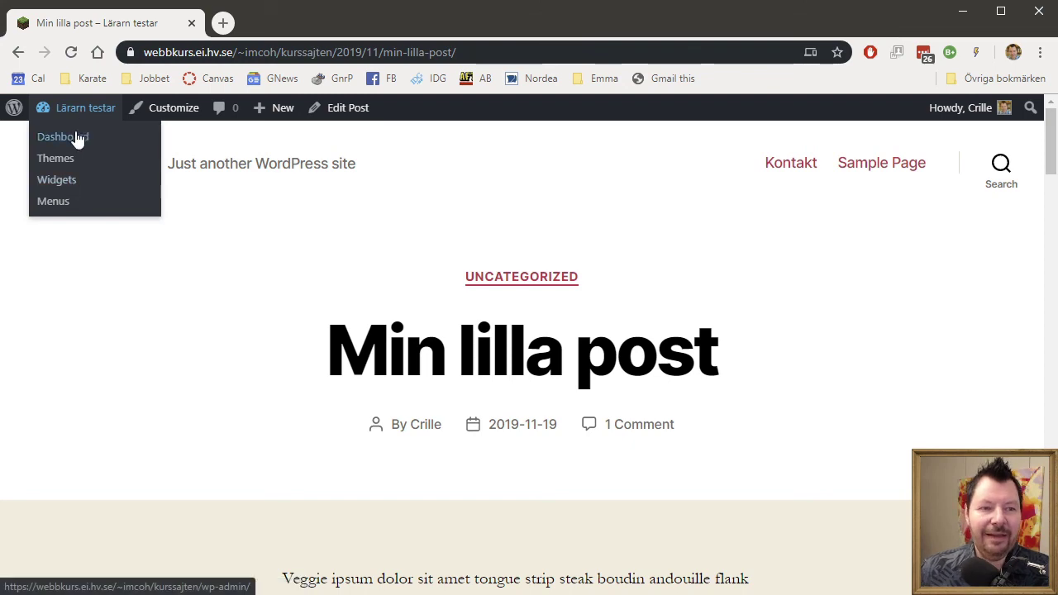
left_click(76, 139)
Look over the Privacy Settings page with its assigned Privacy Policy page, then go back to the Dashboard.
mouse_move(76, 484)
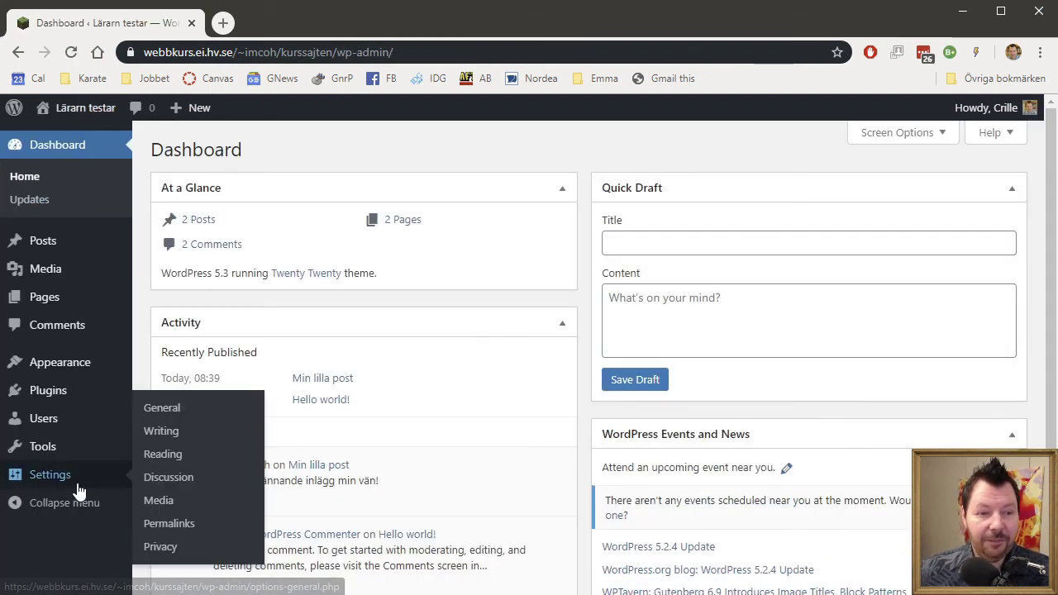
left_click(161, 547)
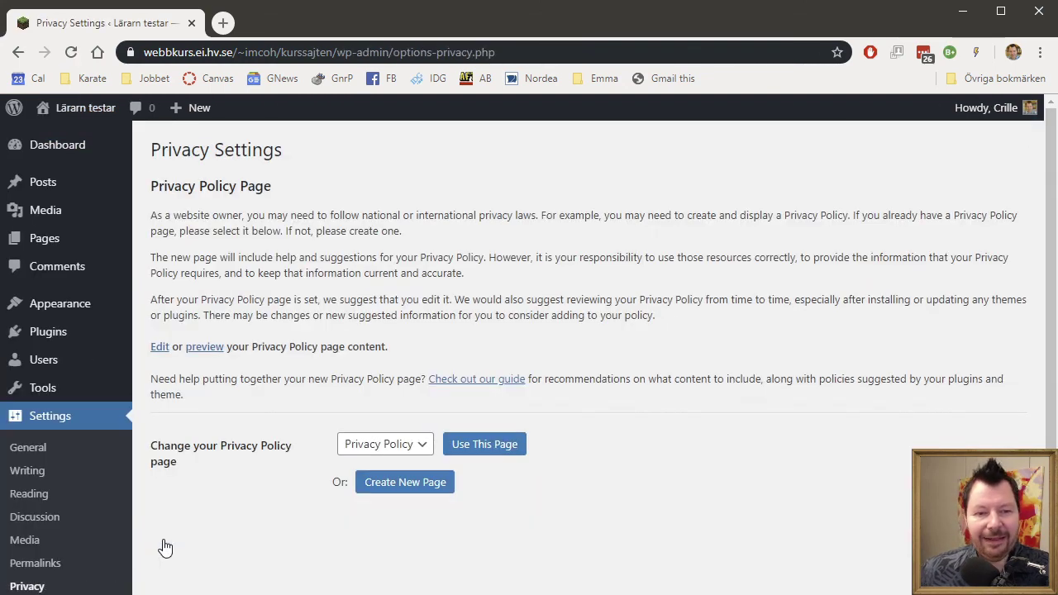
scroll(800, 575, "down", 1)
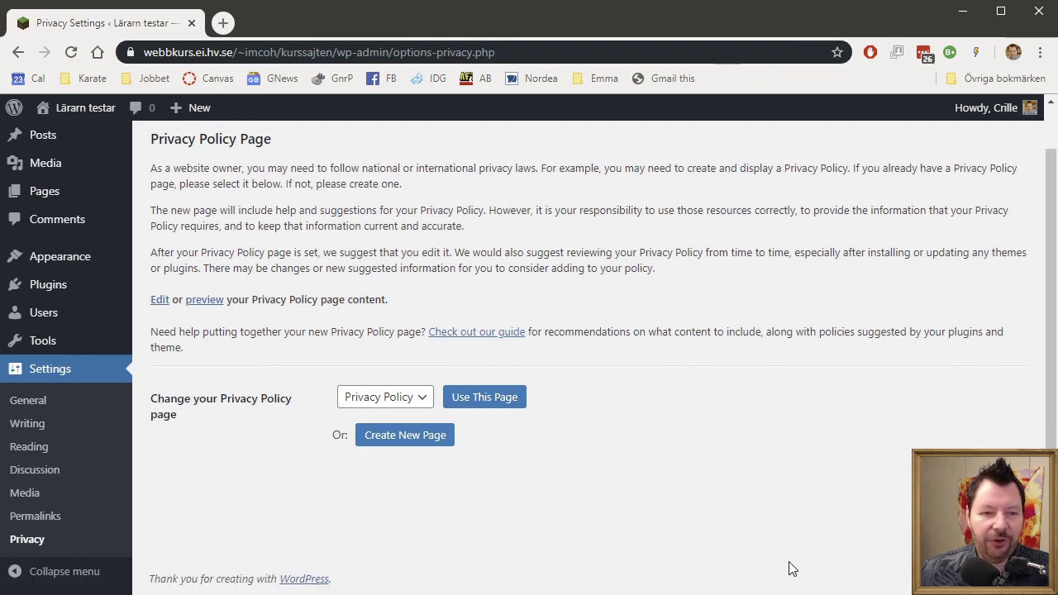
scroll(790, 569, "up", 1)
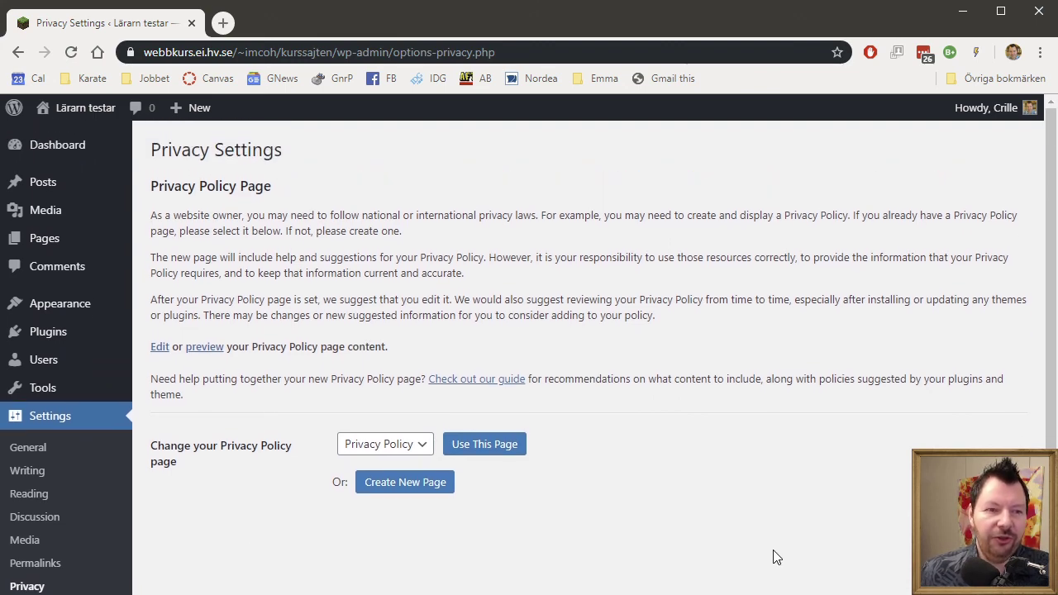
left_click(60, 141)
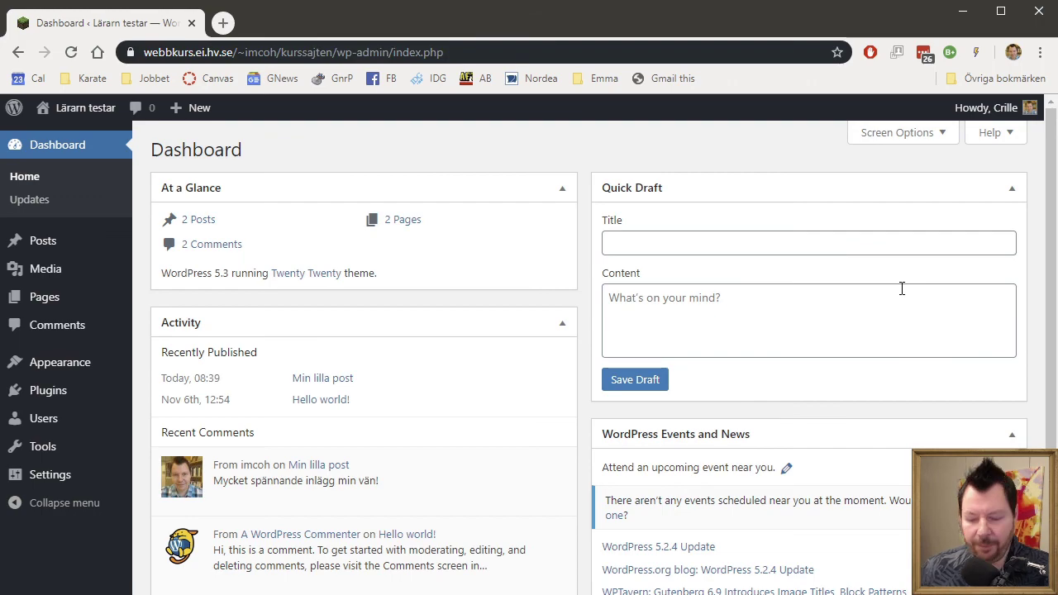